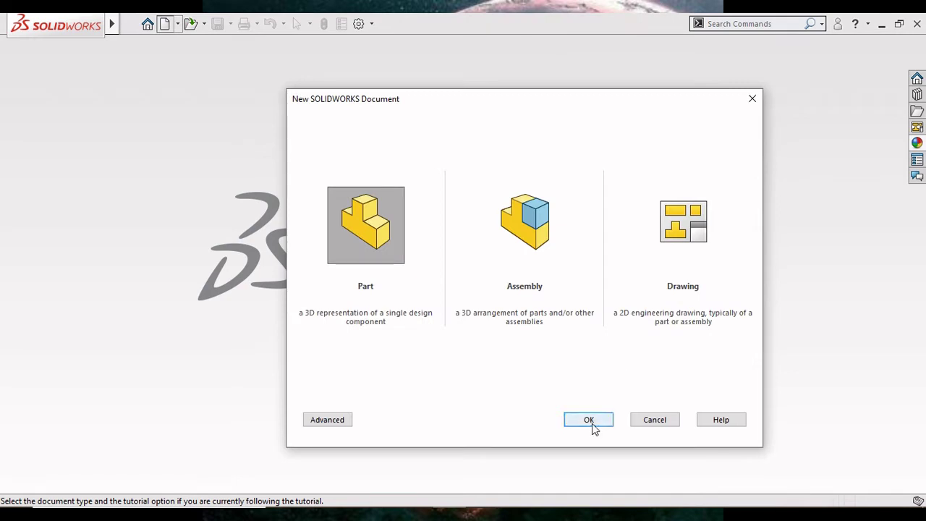
# Step: Create the new part document Part1 and apply the Plain White background scene
pyautogui.click(592, 423)
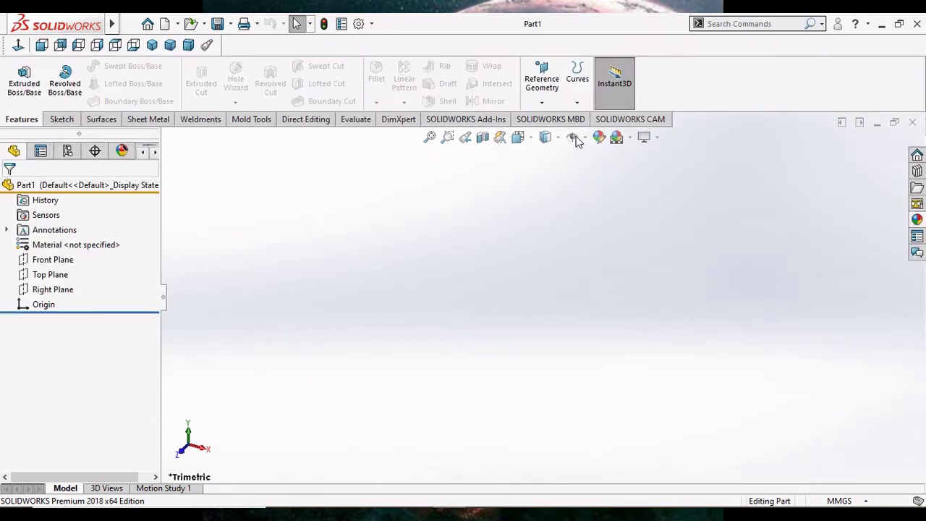
pyautogui.click(630, 138)
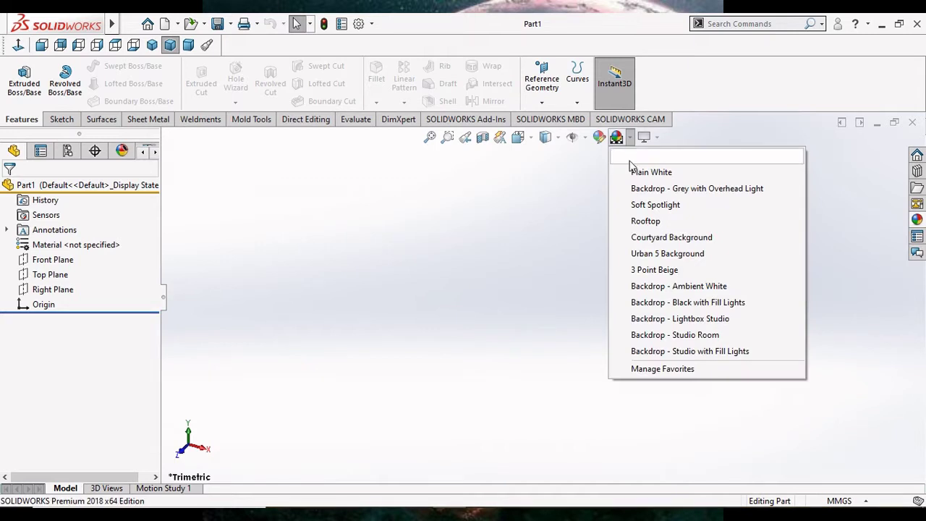
pyautogui.click(633, 174)
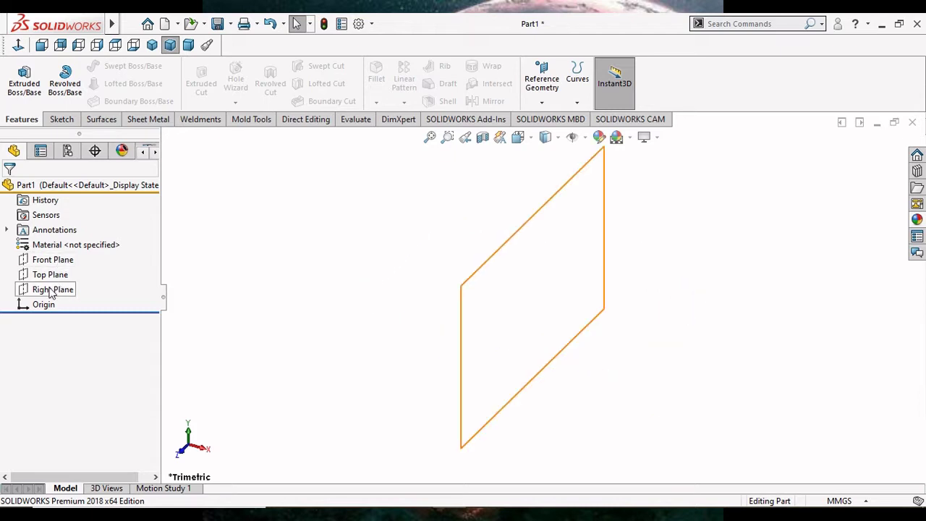
# Step: Open a new sketch on the Right Plane
pyautogui.click(56, 260)
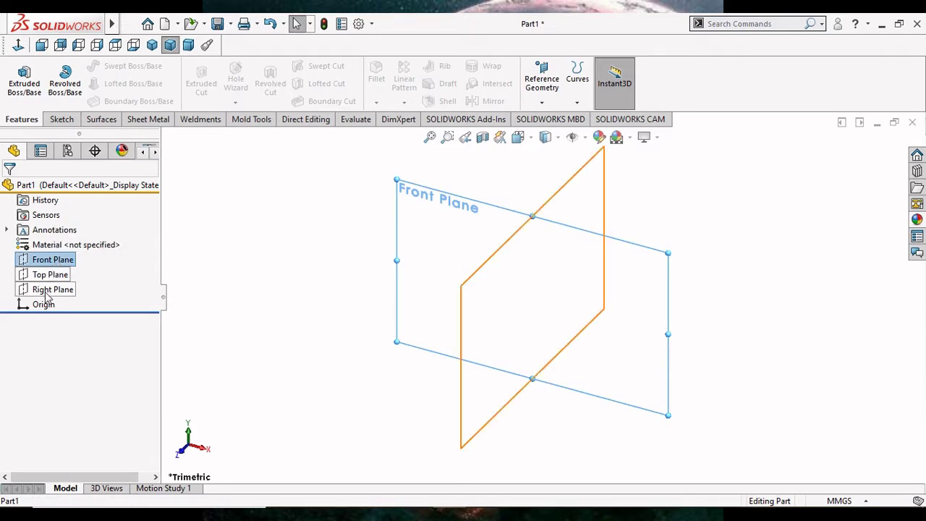
pyautogui.click(51, 289)
pyautogui.click(55, 271)
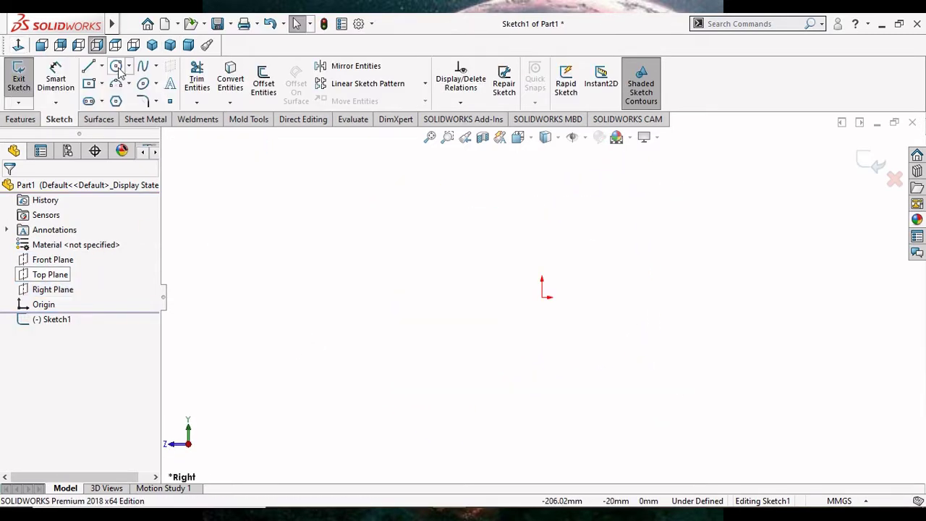
# Step: Draw a center rectangle from the origin out to a corner, then exit the rectangle tool
pyautogui.click(117, 67)
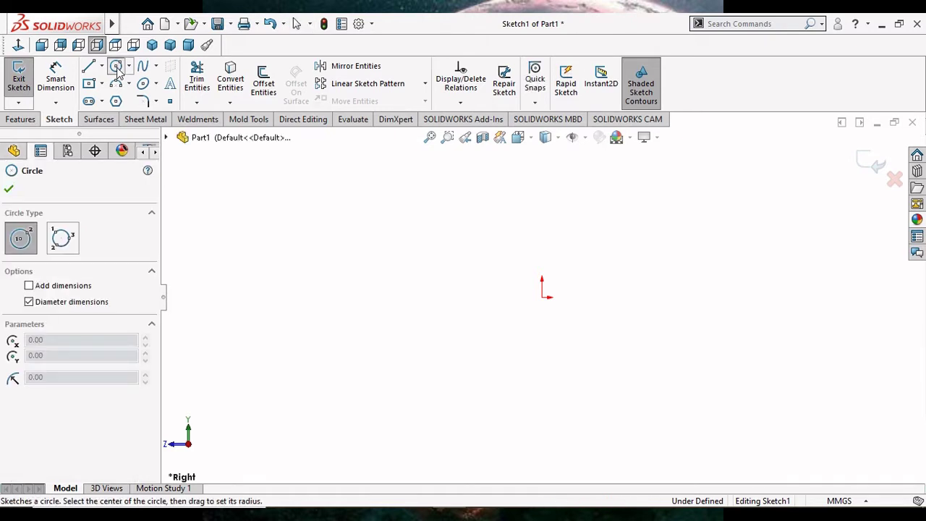
pyautogui.click(88, 83)
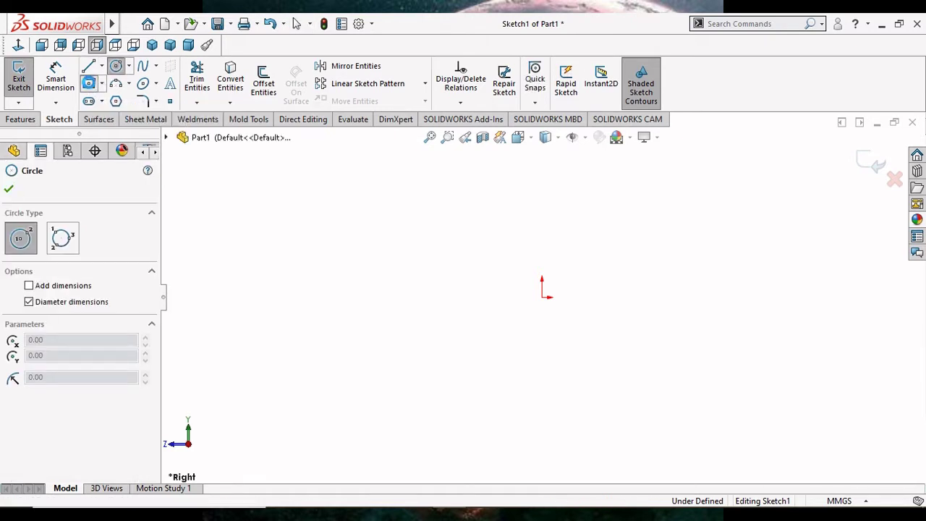
pyautogui.click(542, 297)
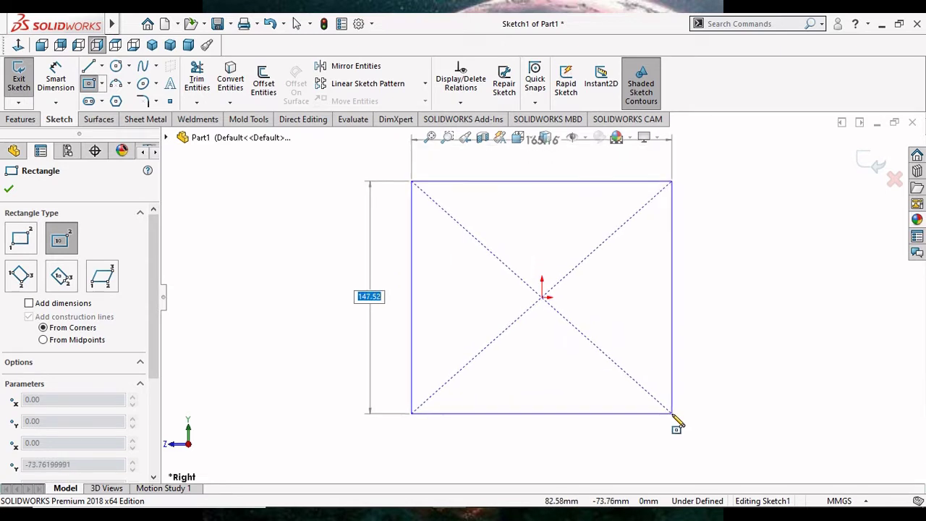
pyautogui.click(672, 414)
pyautogui.rightClick(687, 351)
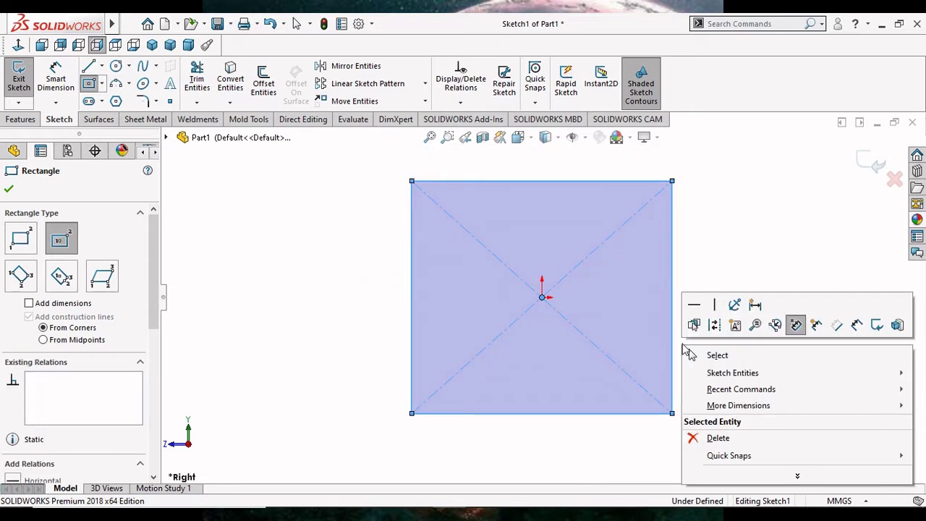
pyautogui.click(702, 355)
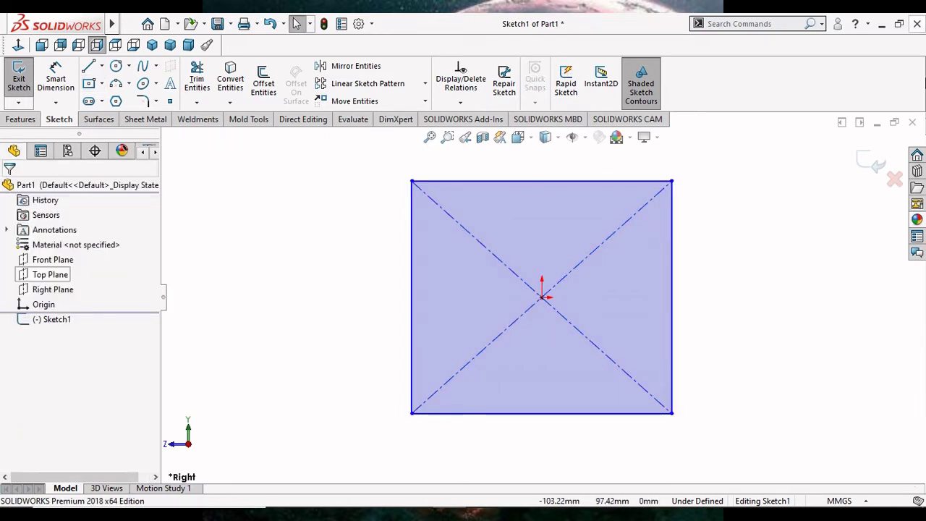
pyautogui.hotkey('alt', 'e')
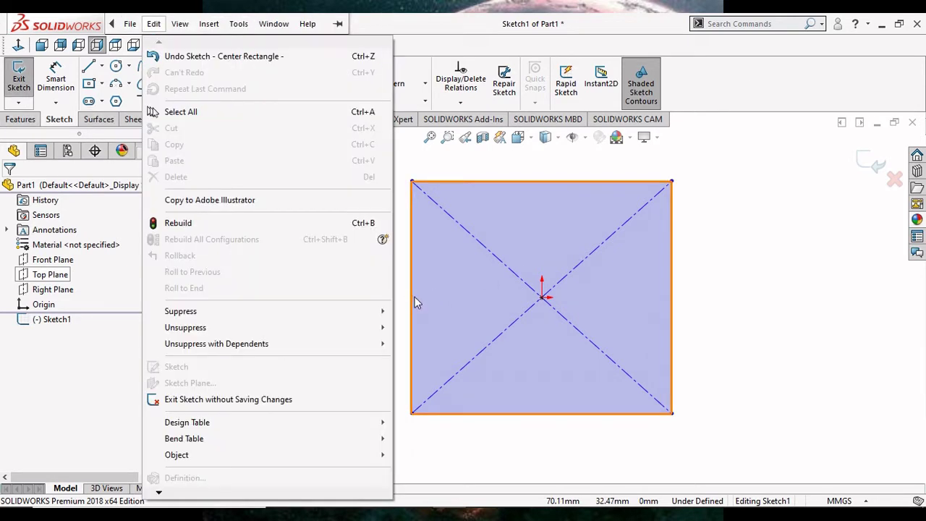
pyautogui.press('Escape')
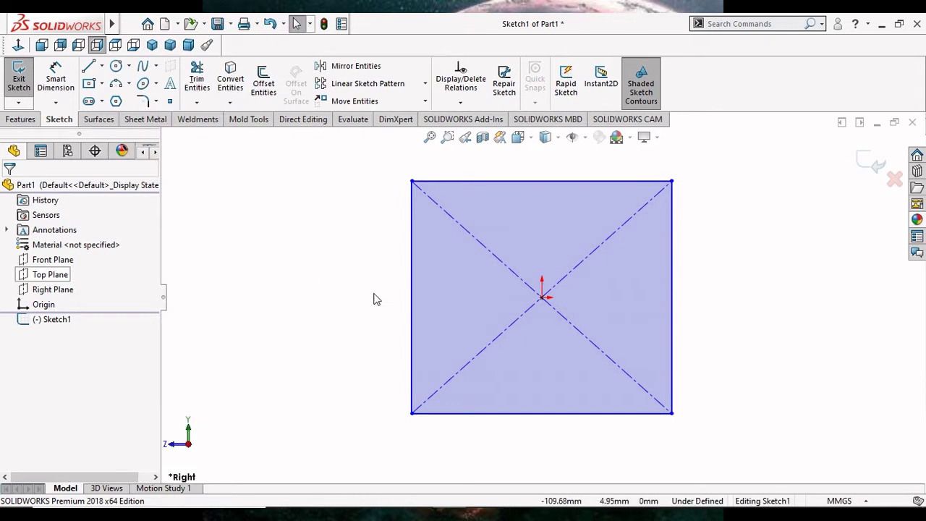
# Step: Add an Equal relation between the rectangle's left and top edges
pyautogui.click(54, 84)
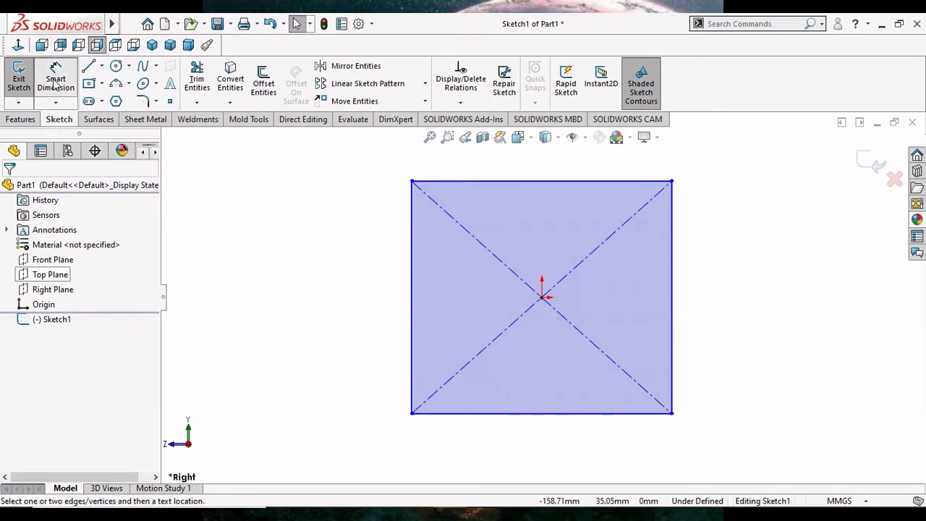
pyautogui.click(411, 297)
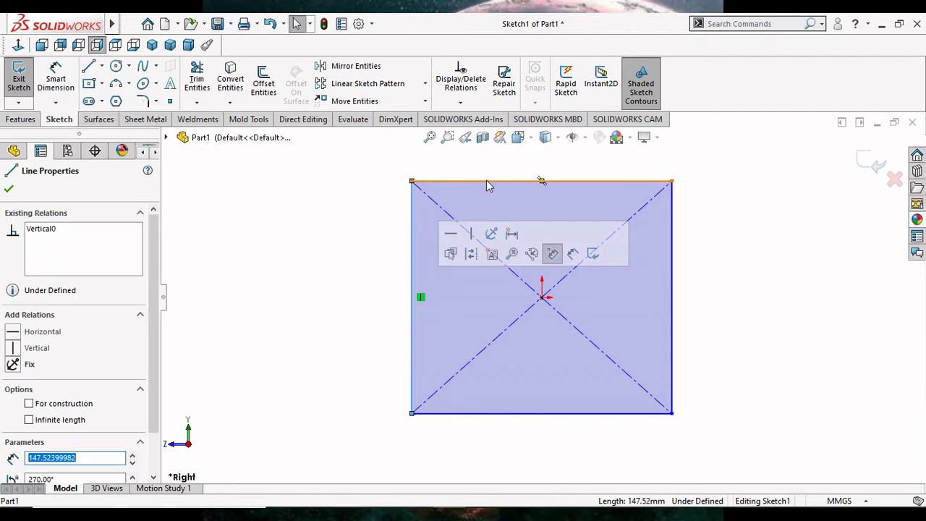
pyautogui.click(490, 182)
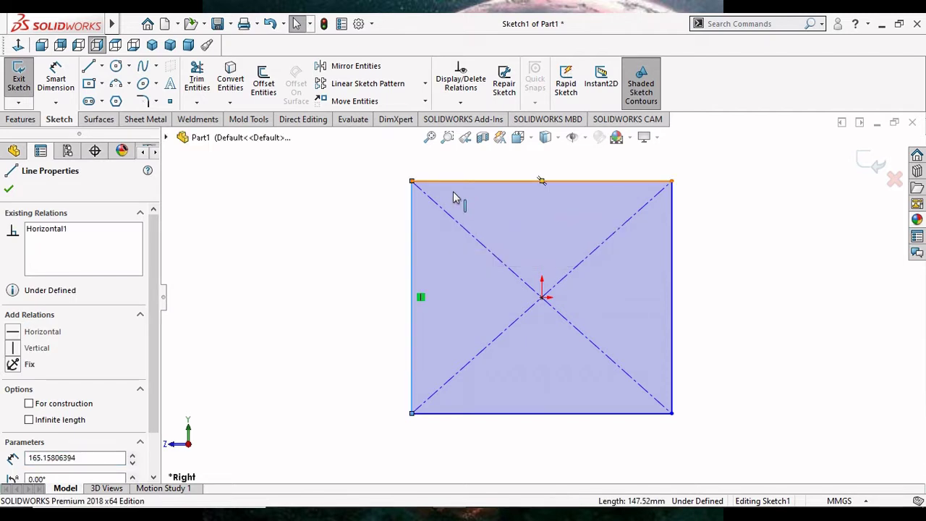
pyautogui.keyDown('ctrl'); pyautogui.click(454, 197); pyautogui.keyUp('ctrl')
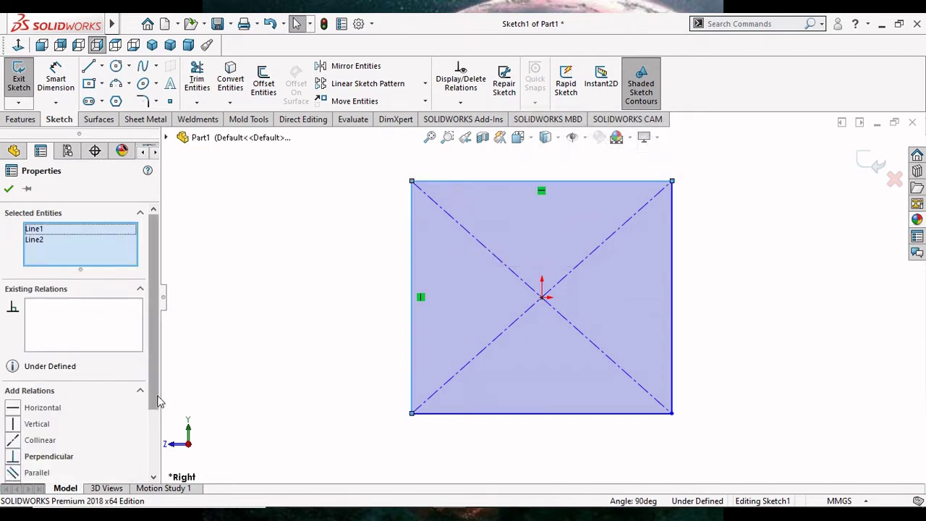
pyautogui.scroll(-3, 156, 402)
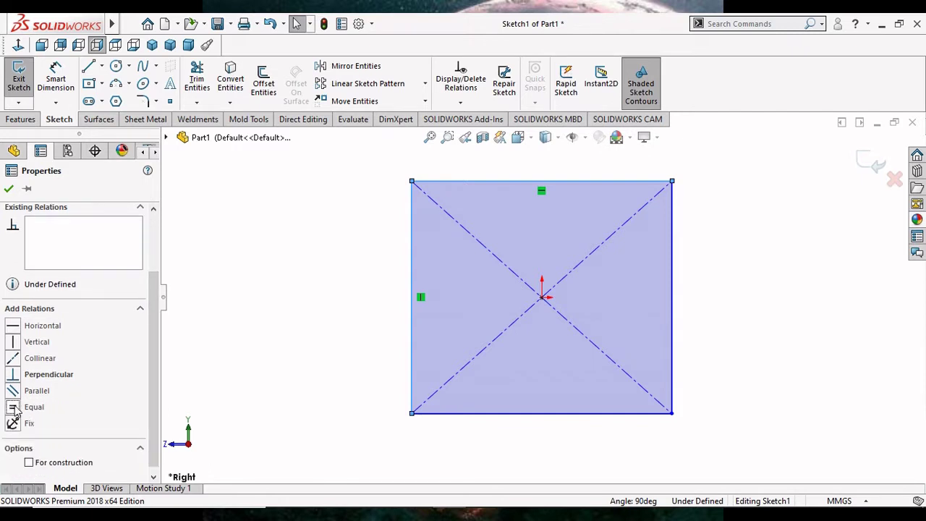
pyautogui.click(12, 408)
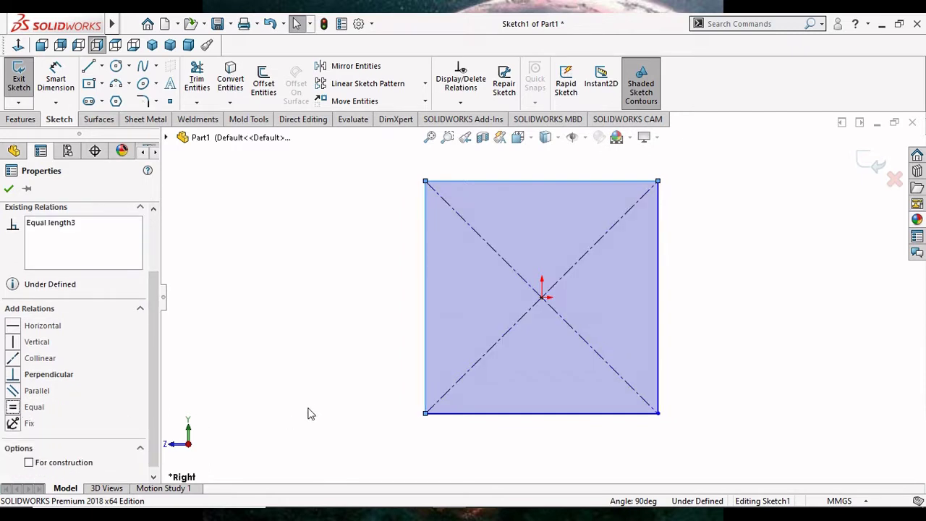
pyautogui.click(10, 189)
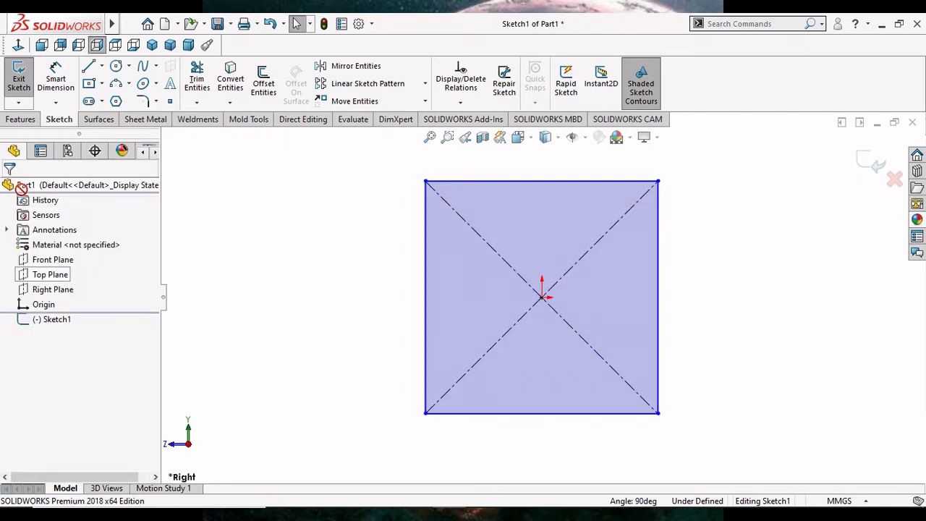
# Step: Dimension the square's left edge to 250 mm
pyautogui.click(57, 78)
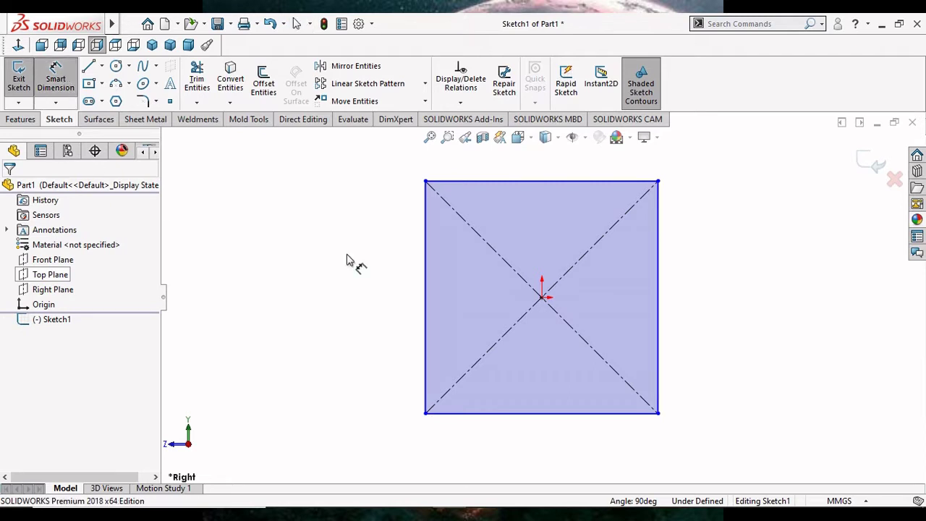
pyautogui.click(426, 313)
pyautogui.click(364, 309)
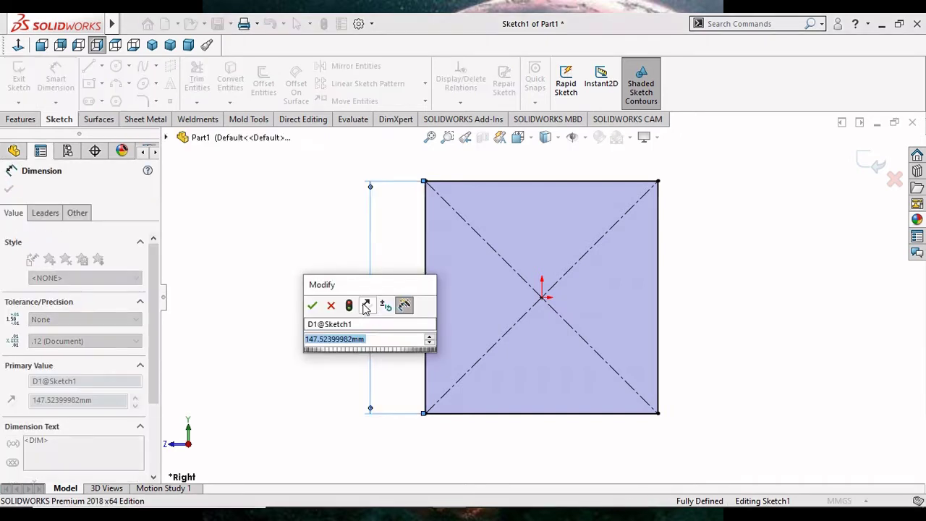
pyautogui.write('250')
pyautogui.press('Return')
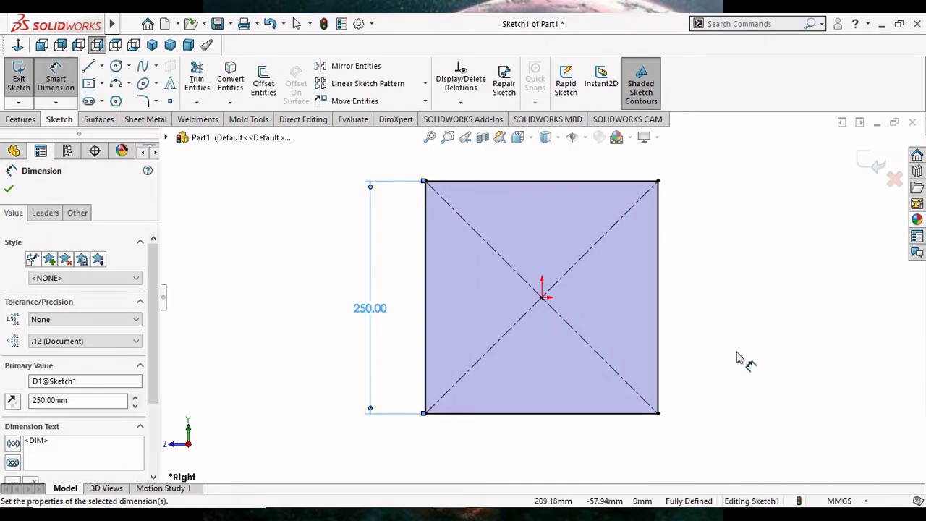
pyautogui.press('Escape')
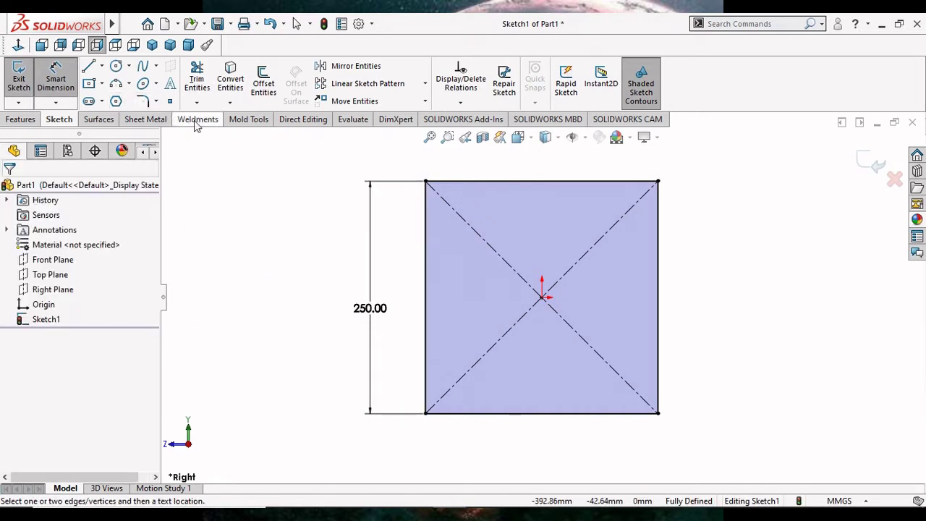
# Step: Set the Sketch Fillet radius to 30 mm and round the top-left and top-right corners
pyautogui.click(143, 101)
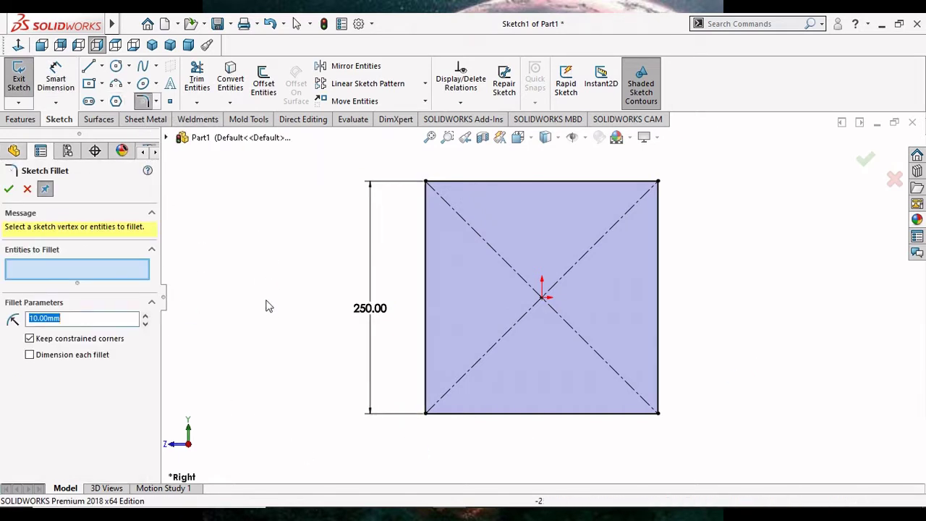
pyautogui.click(61, 319)
pyautogui.moveTo(74, 319); pyautogui.dragTo(4, 325)
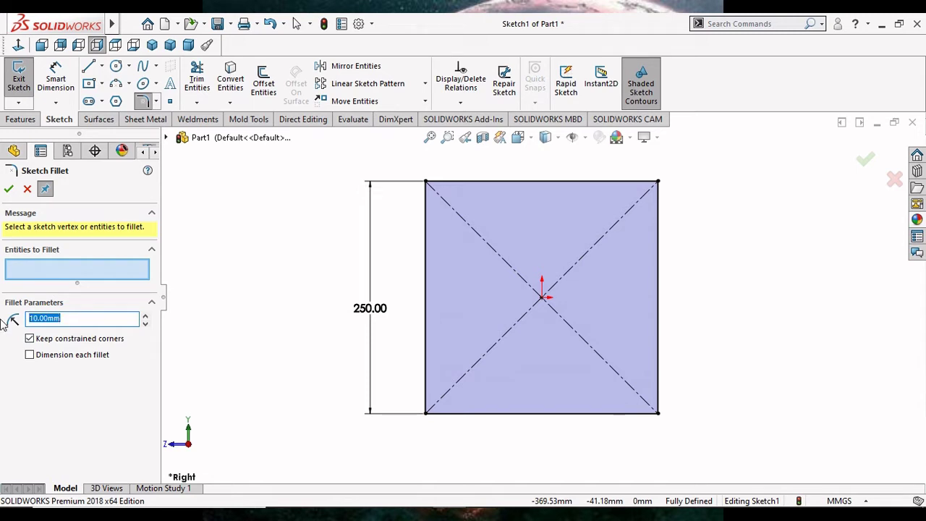
pyautogui.write('3')
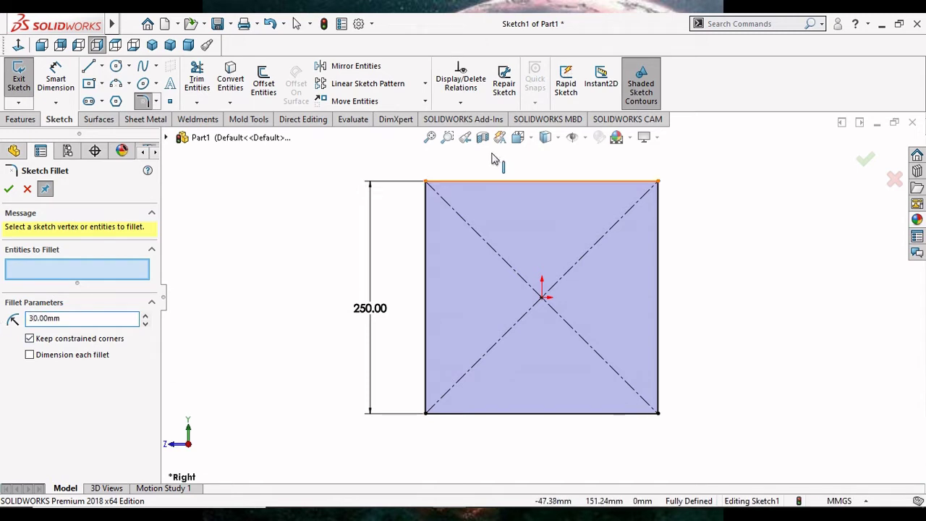
pyautogui.click(426, 183)
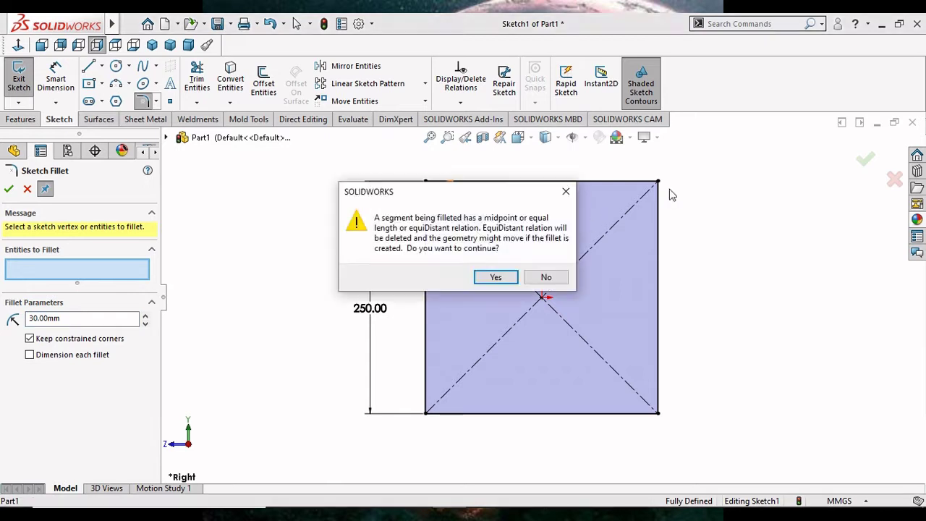
pyautogui.click(492, 279)
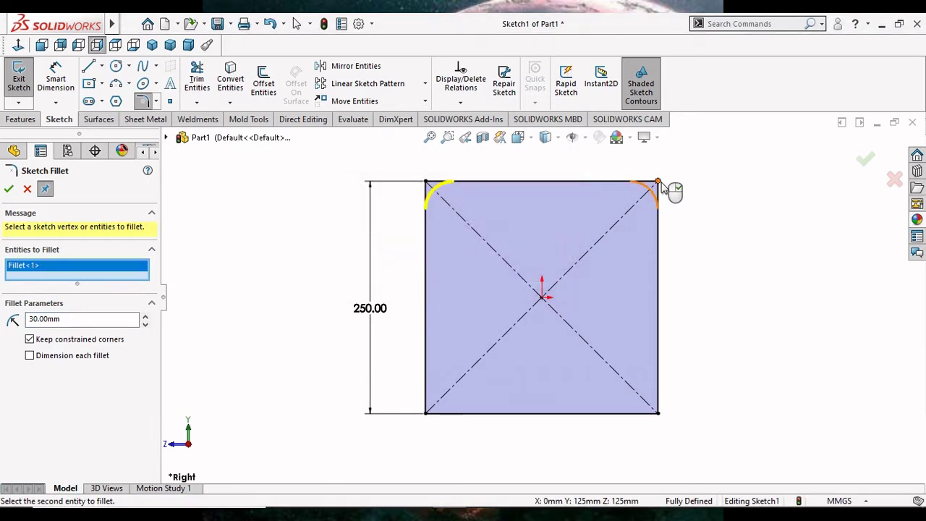
pyautogui.click(662, 185)
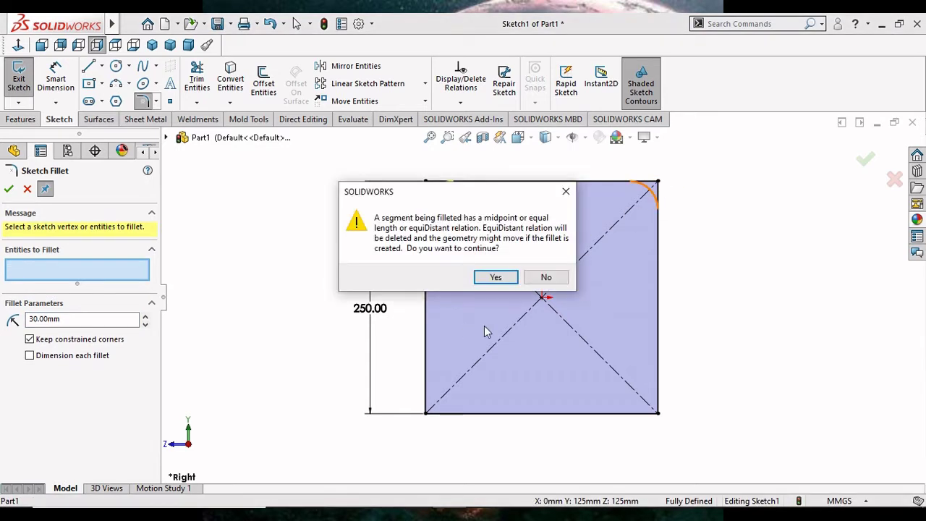
pyautogui.click(492, 279)
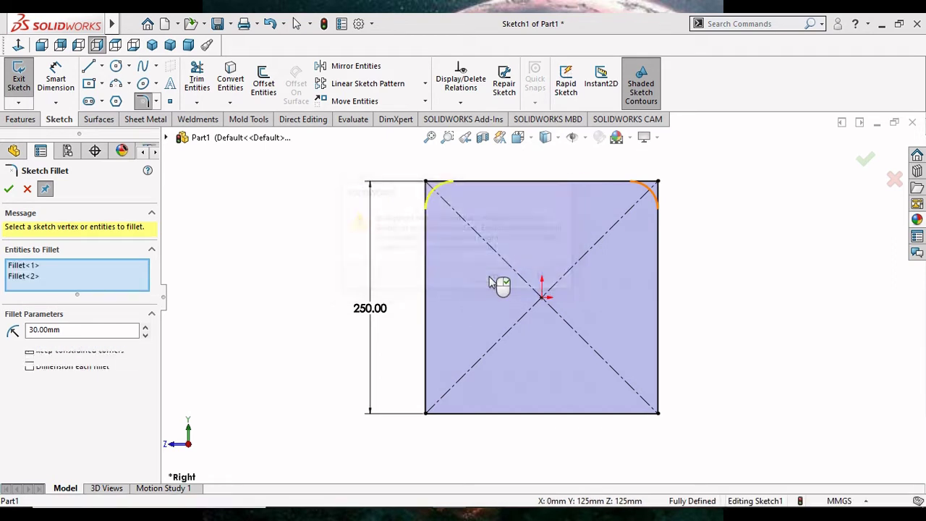
# Step: Round the bottom-right and bottom-left corners and confirm the 30 mm fillets
pyautogui.click(659, 417)
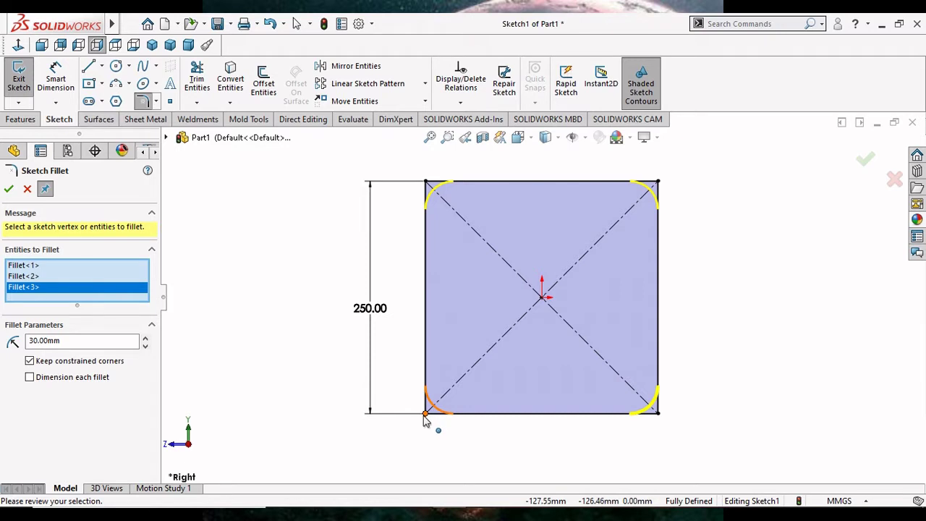
pyautogui.click(425, 417)
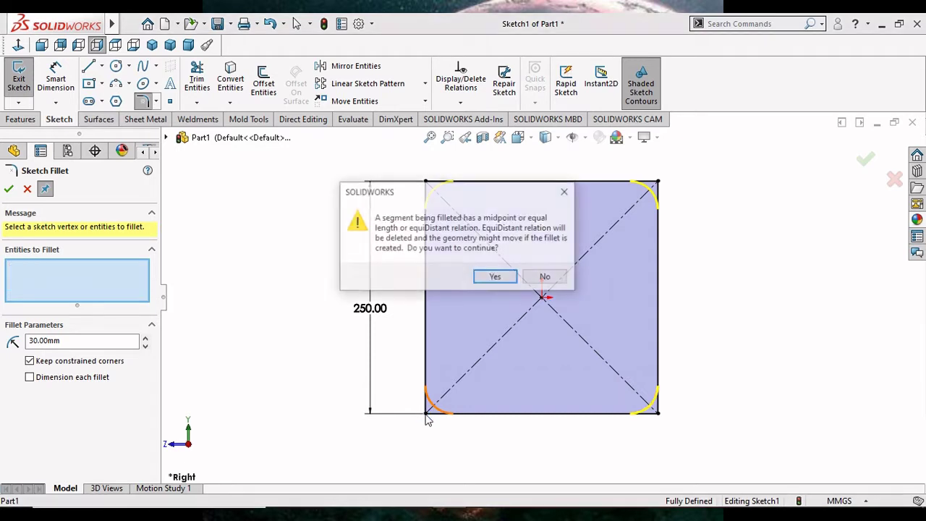
pyautogui.click(502, 282)
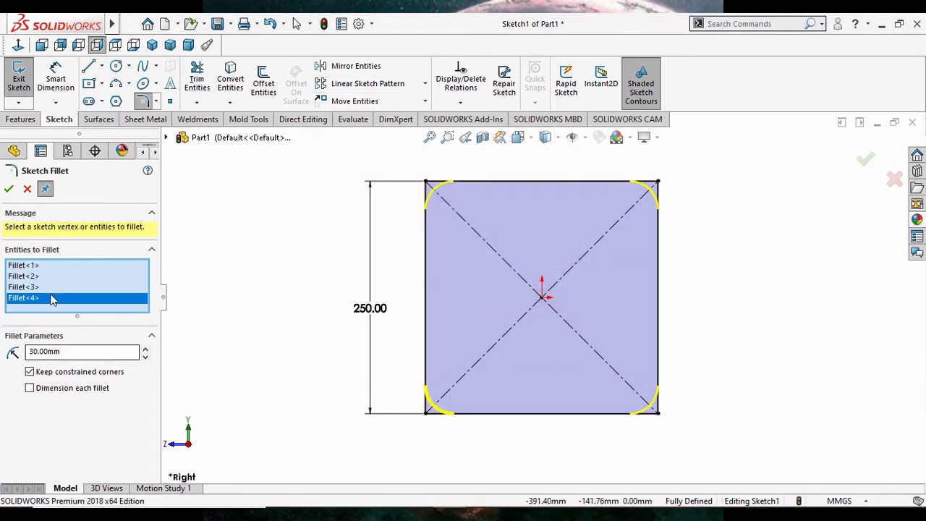
pyautogui.click(8, 189)
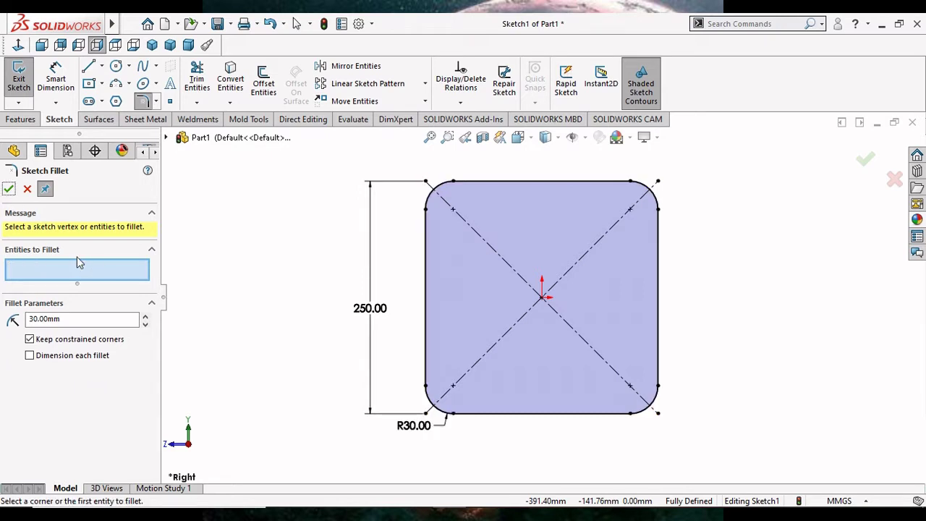
pyautogui.click(9, 189)
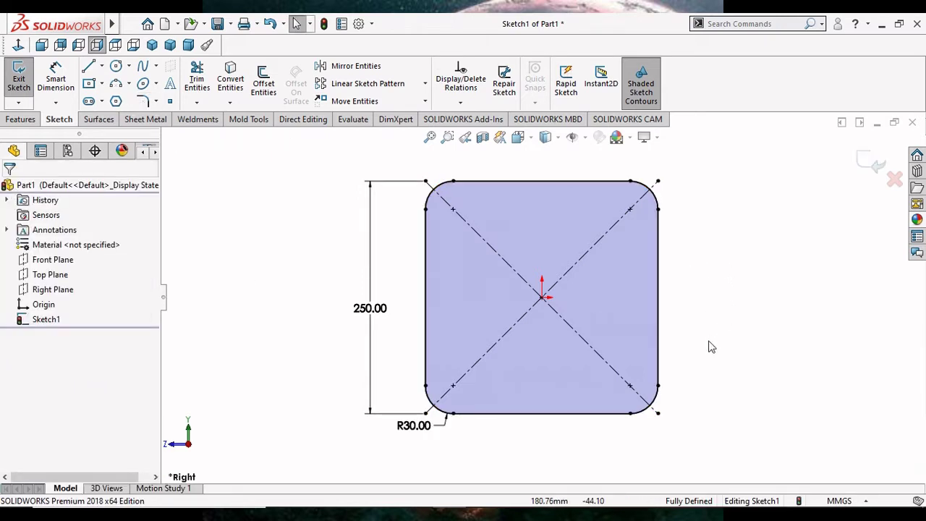
pyautogui.click(21, 120)
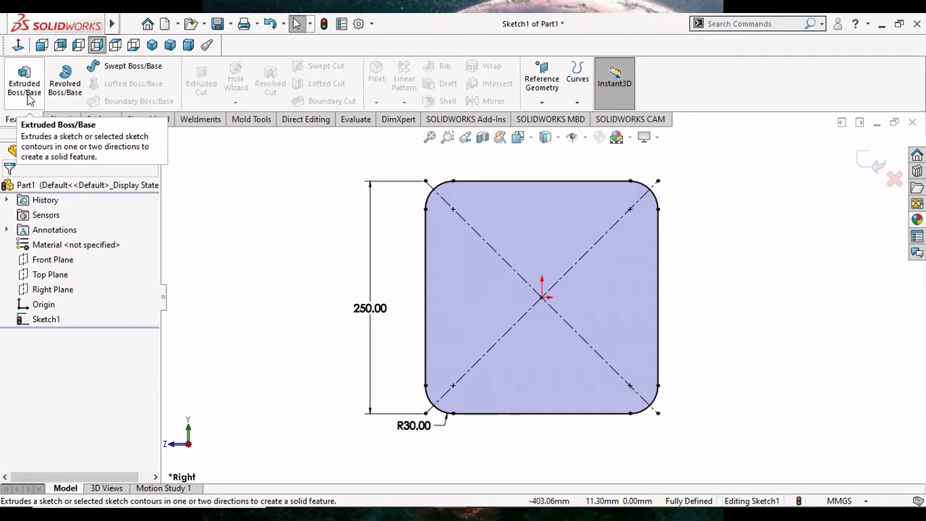
# Step: Extrude the filleted square as Boss-Extrude1 with a Blind depth of 16 mm
pyautogui.click(26, 94)
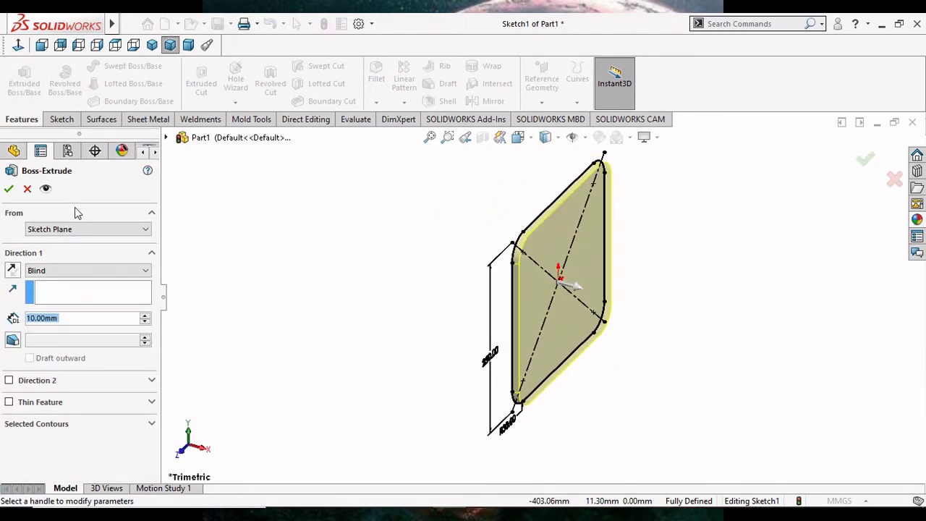
pyautogui.click(73, 319)
pyautogui.moveTo(73, 320); pyautogui.dragTo(2, 326)
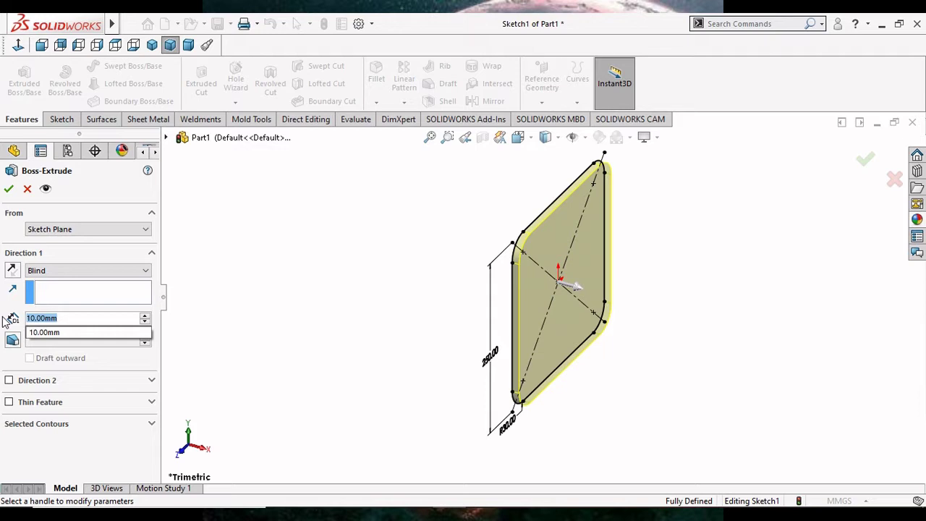
pyautogui.write('1')
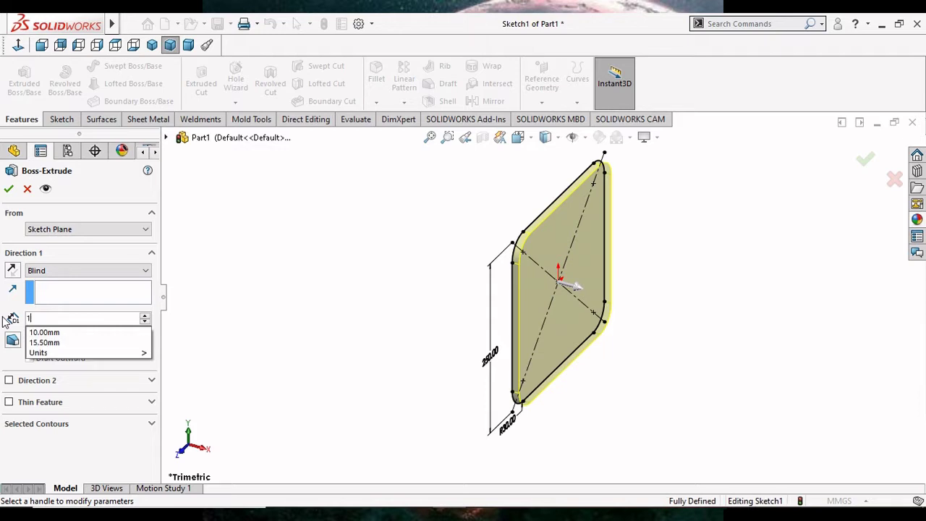
pyautogui.write('6')
pyautogui.press('Return')
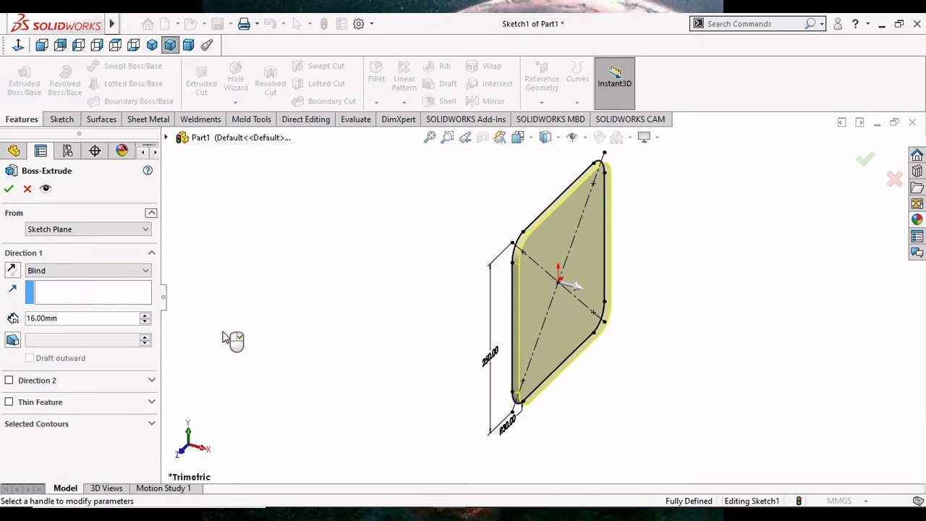
pyautogui.click(10, 187)
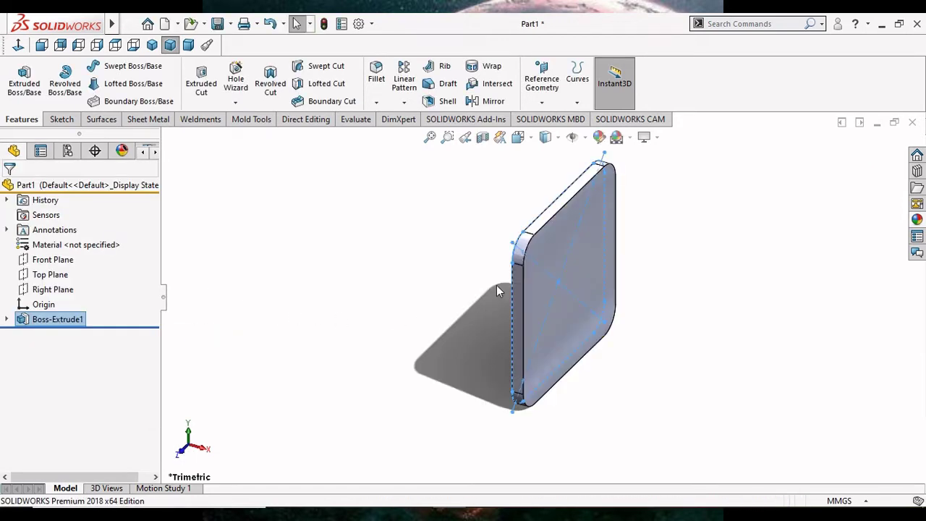
# Step: Orbit the plate flat in view and select Boss-Extrude1 in the FeatureManager tree
pyautogui.moveTo(522, 269)
pyautogui.mouseDown(button='middle')
pyautogui.moveTo(482, 176)
pyautogui.moveTo(459, 167)
pyautogui.moveTo(596, 432)
pyautogui.moveTo(591, 374)
pyautogui.moveTo(641, 332)
pyautogui.moveTo(635, 252)
pyautogui.moveTo(607, 320)
pyautogui.moveTo(541, 411)
pyautogui.moveTo(576, 405)
pyautogui.moveTo(627, 296)
pyautogui.moveTo(661, 272)
pyautogui.moveTo(758, 330)
pyautogui.mouseUp(button='middle')
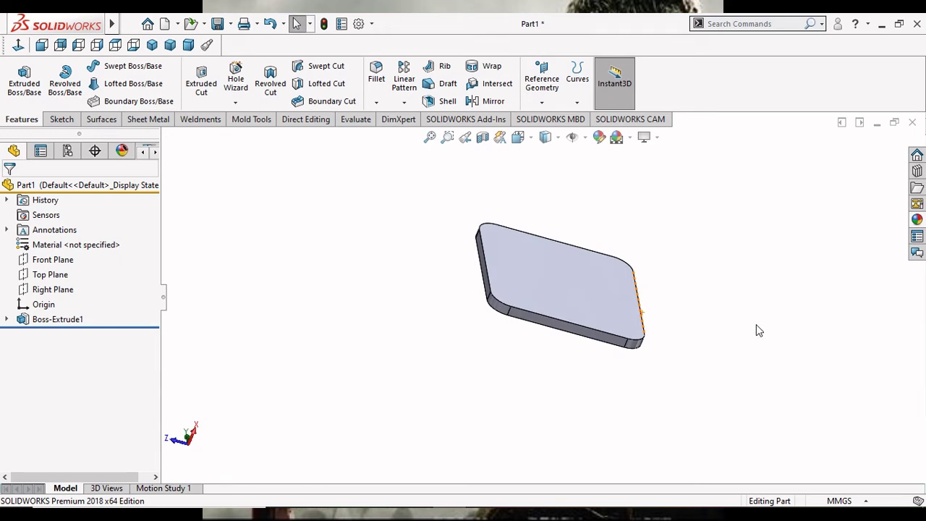
pyautogui.click(548, 302)
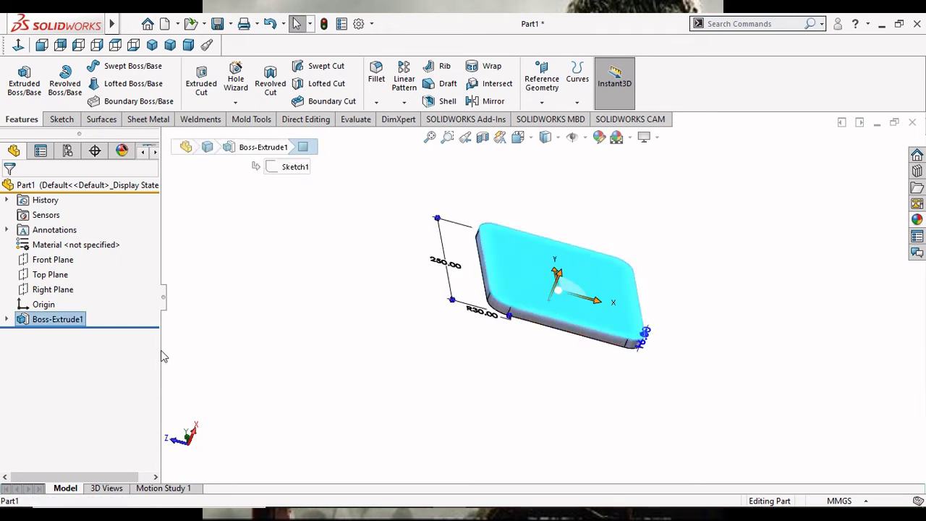
pyautogui.click(76, 326)
pyautogui.click(102, 283)
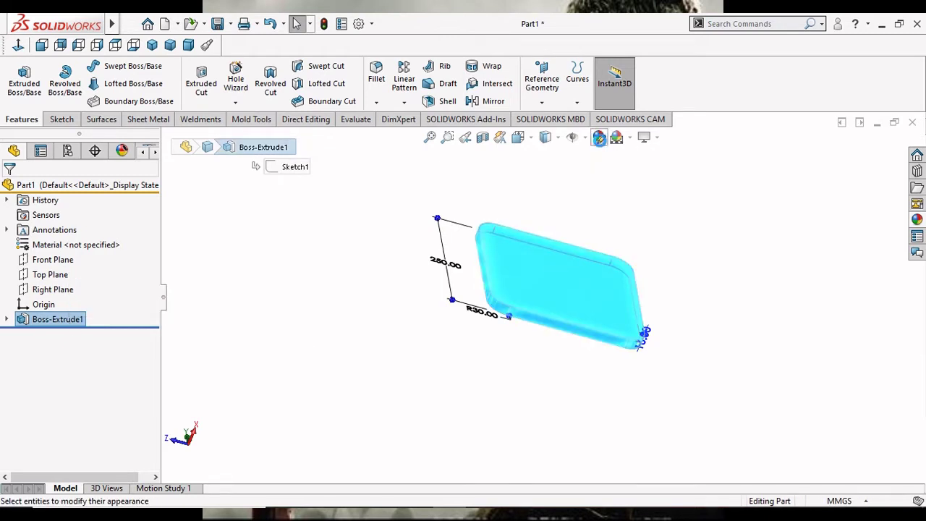
# Step: Give the Boss-Extrude1 plate the orange appearance swatch (RGB 232, 113, 8)
pyautogui.click(600, 138)
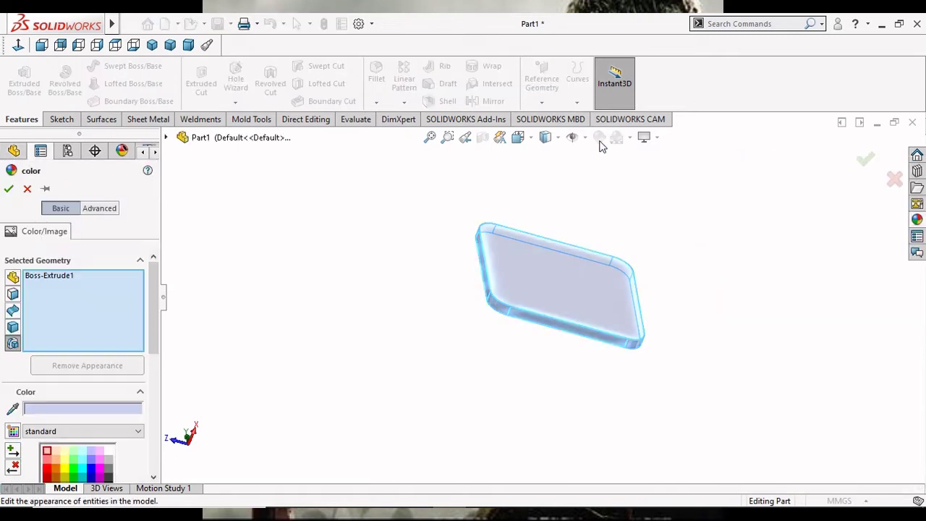
pyautogui.scroll(-1, 159, 369)
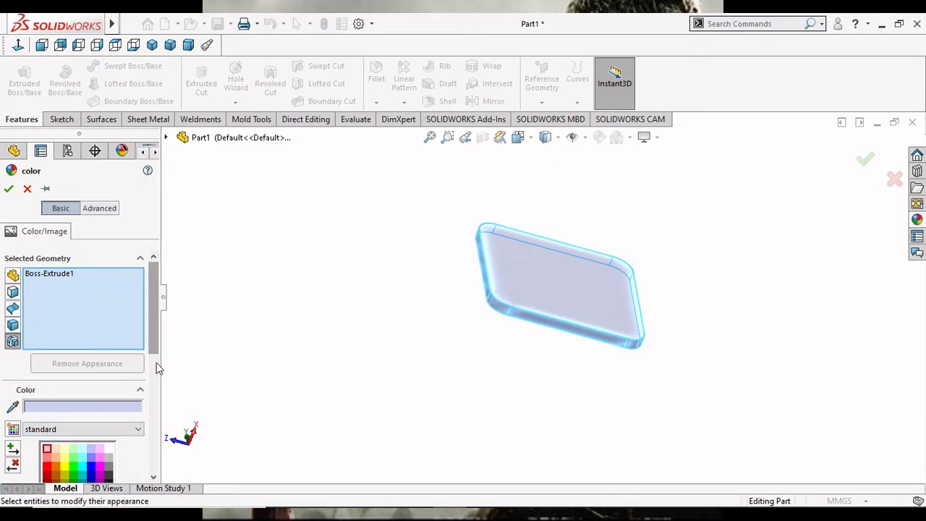
pyautogui.scroll(-3, 157, 376)
pyautogui.scroll(-1, 154, 398)
pyautogui.scroll(-1, 154, 410)
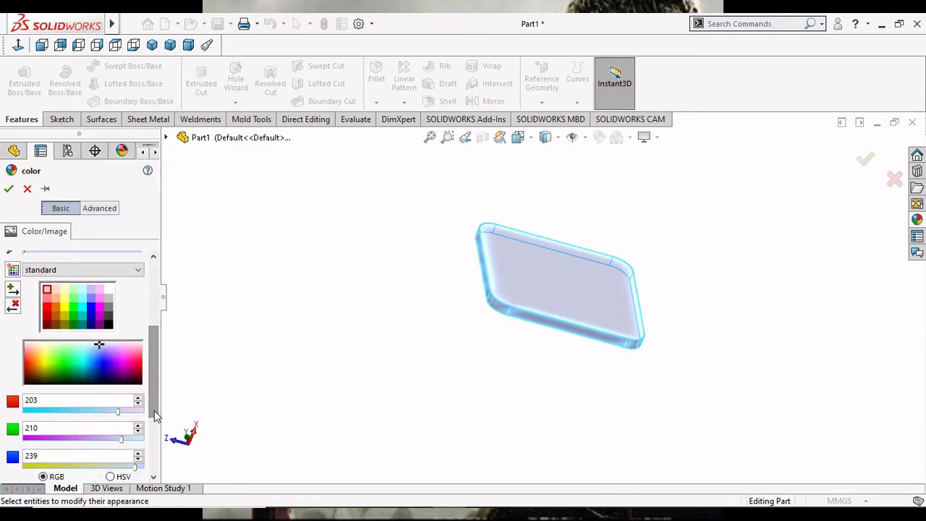
pyautogui.click(56, 308)
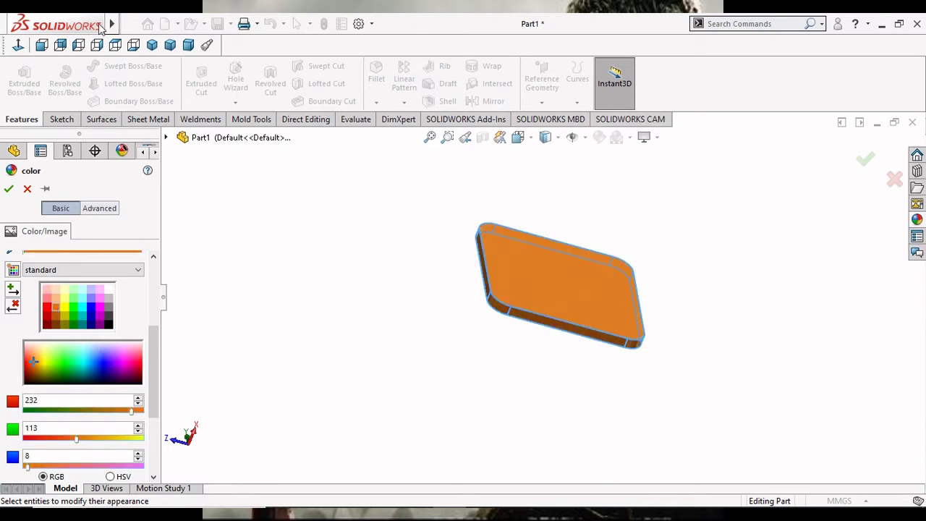
pyautogui.click(8, 188)
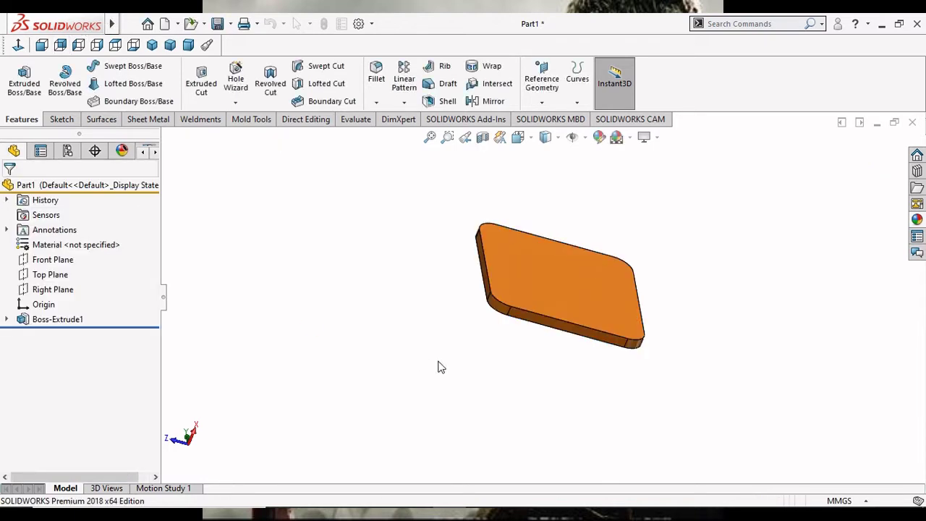
# Step: Open Sketch2 on the plate's top face, viewed Normal To and fitted to the screen
pyautogui.click(518, 308)
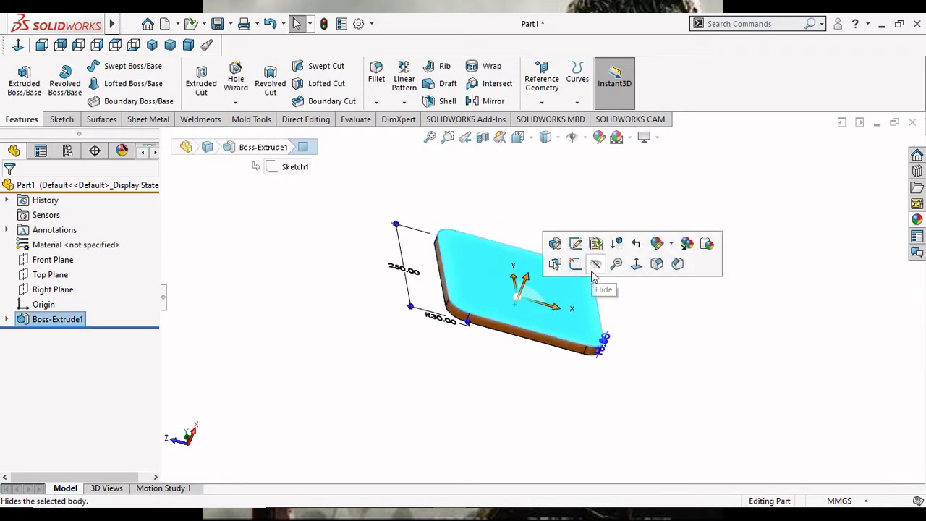
pyautogui.click(555, 263)
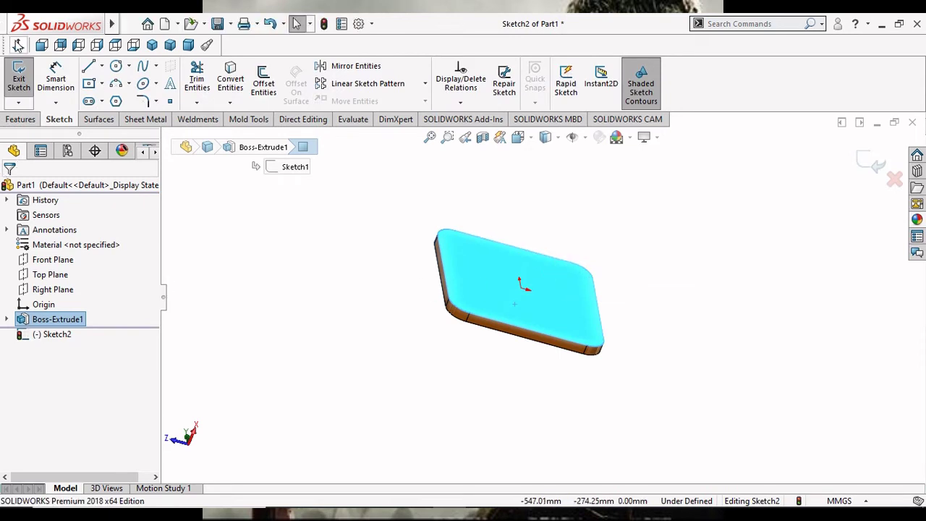
pyautogui.click(18, 45)
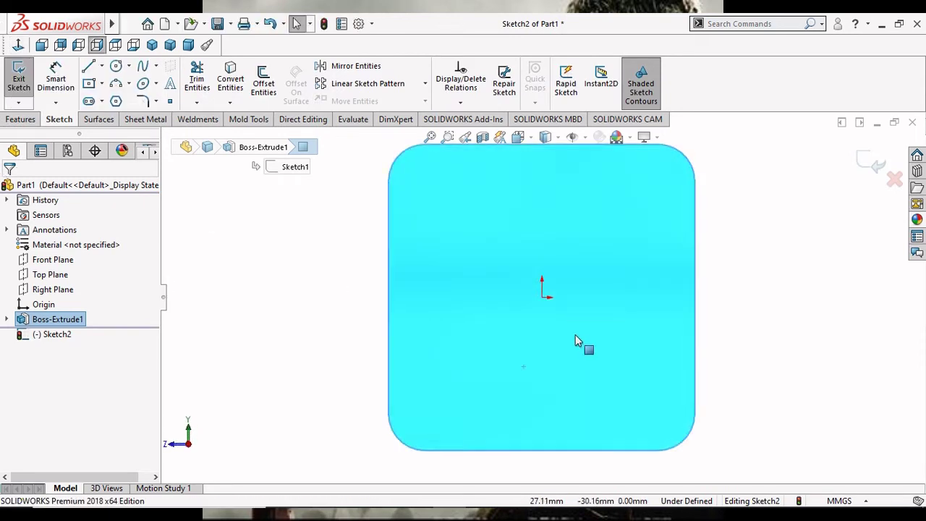
pyautogui.press('f')
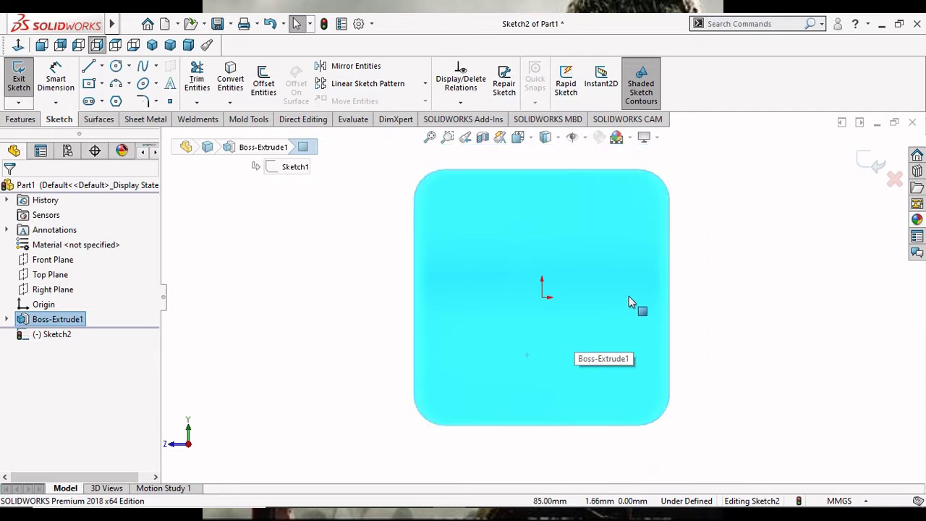
pyautogui.scroll(-2, 629, 304)
pyautogui.press('z')
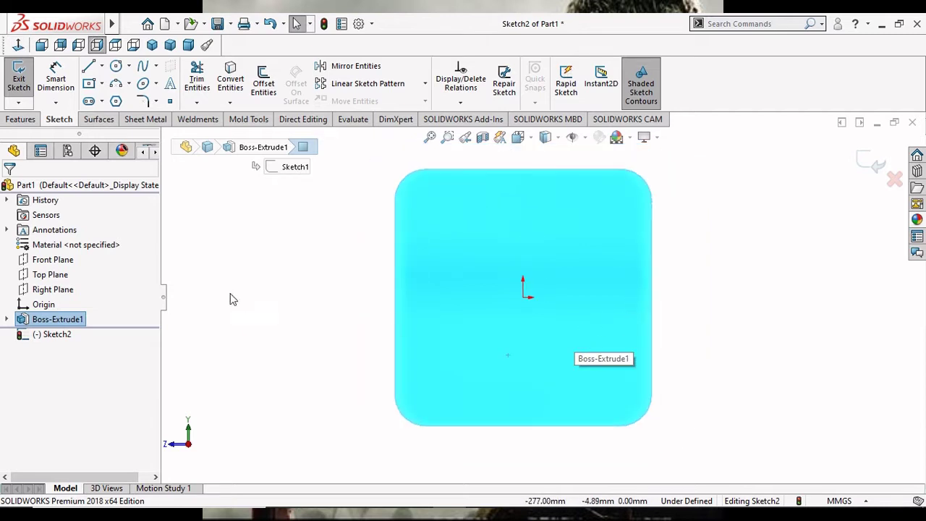
pyautogui.click(116, 68)
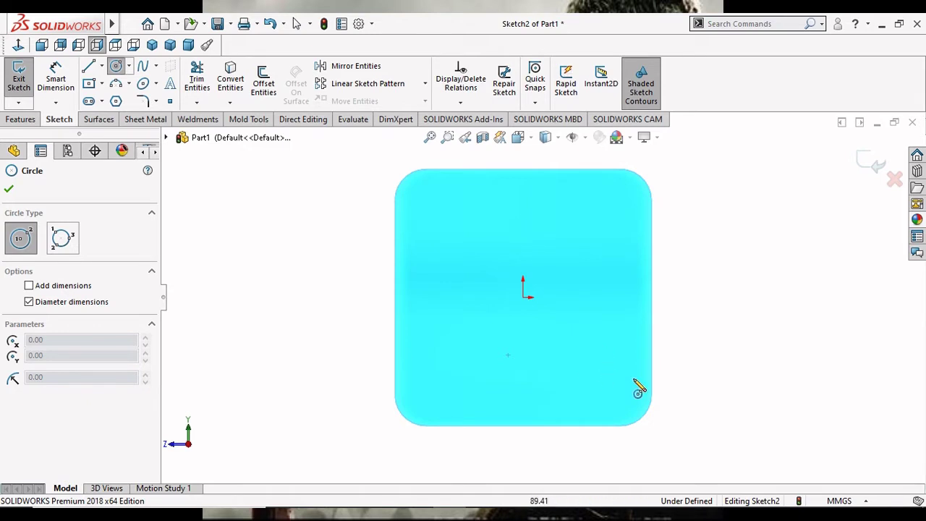
# Step: Draw a circle centred on the origin and exit the circle tool
pyautogui.click(524, 297)
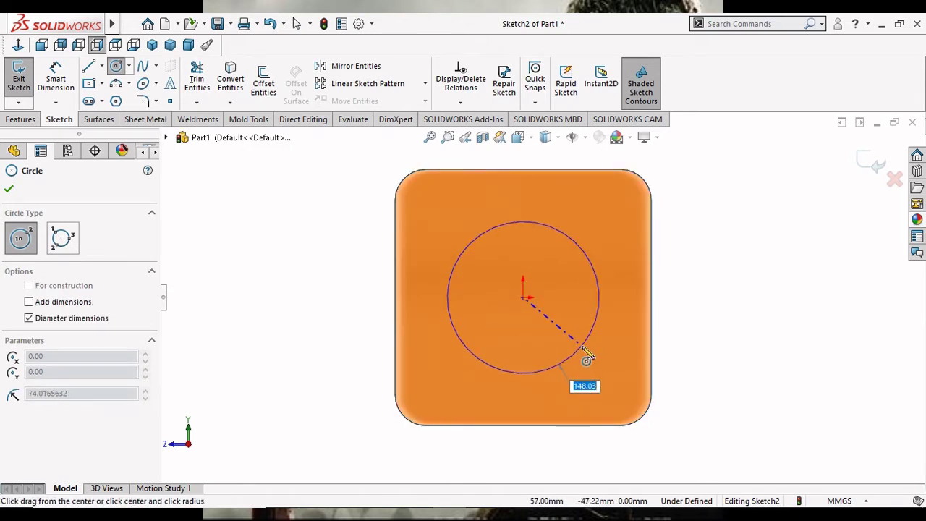
pyautogui.click(587, 356)
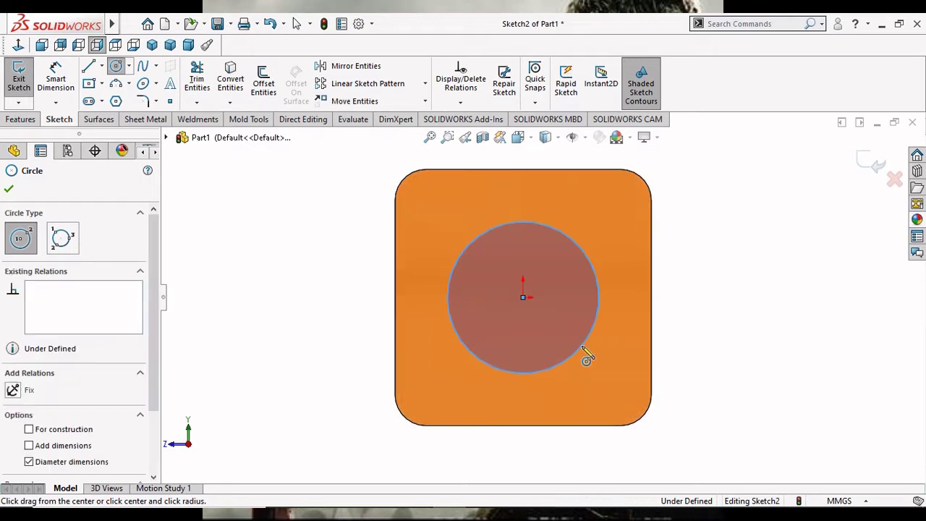
pyautogui.rightClick(619, 335)
pyautogui.click(646, 337)
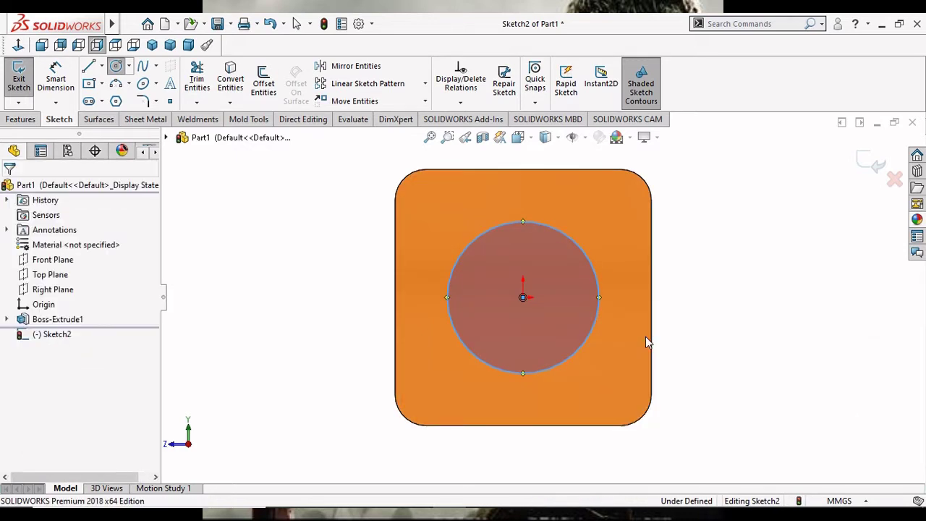
# Step: Dimension the circle to a 115 mm diameter, fully defining Sketch2
pyautogui.click(32, 123)
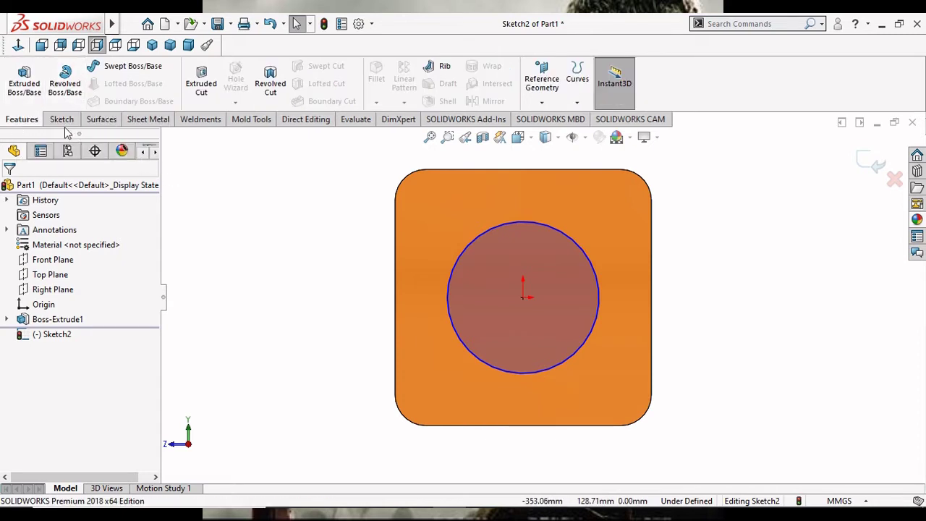
pyautogui.click(61, 118)
pyautogui.click(56, 102)
pyautogui.click(62, 87)
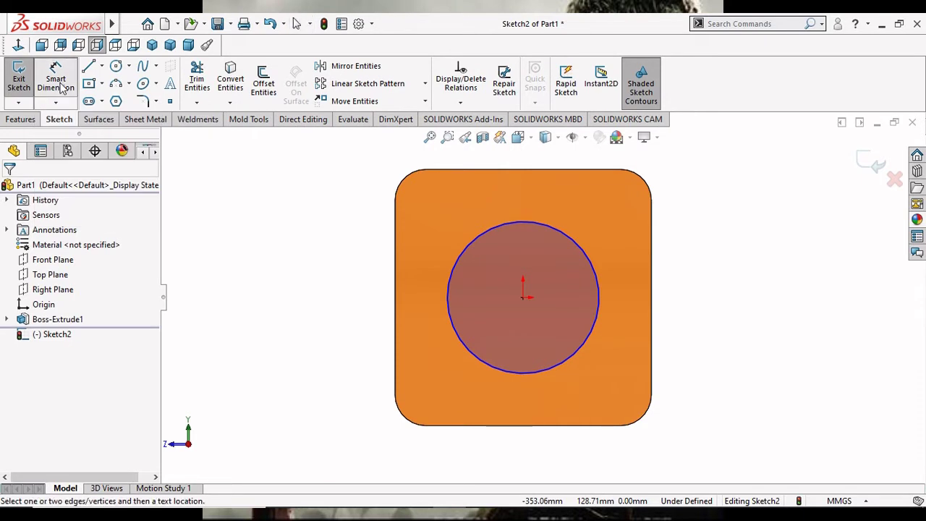
pyautogui.click(600, 303)
pyautogui.click(691, 313)
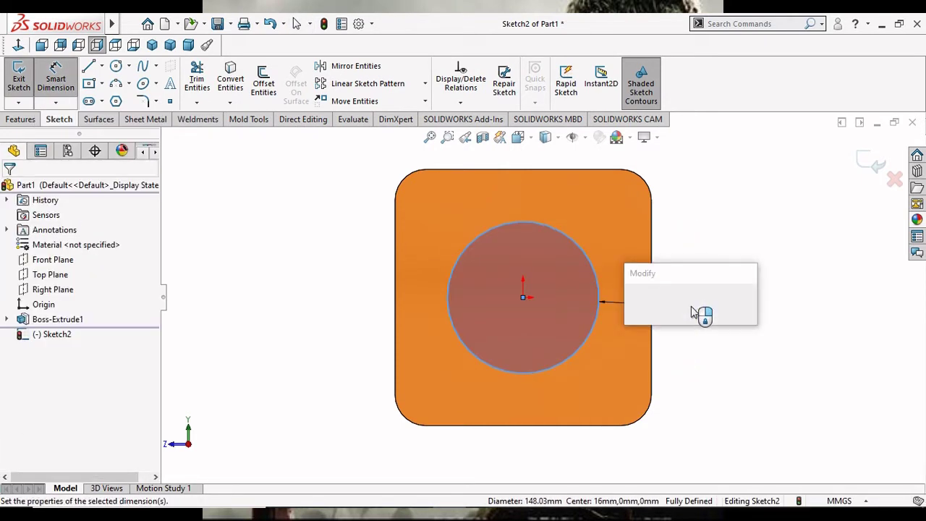
pyautogui.write('115')
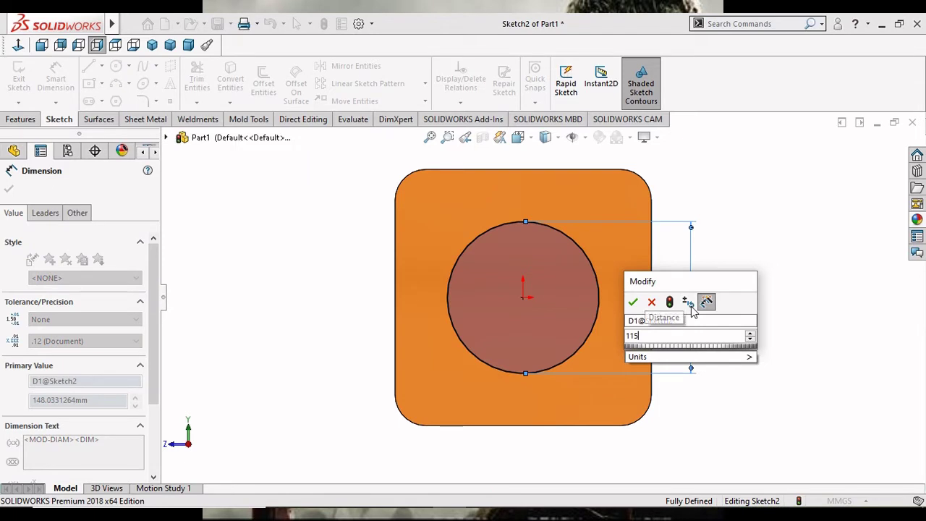
pyautogui.click(633, 302)
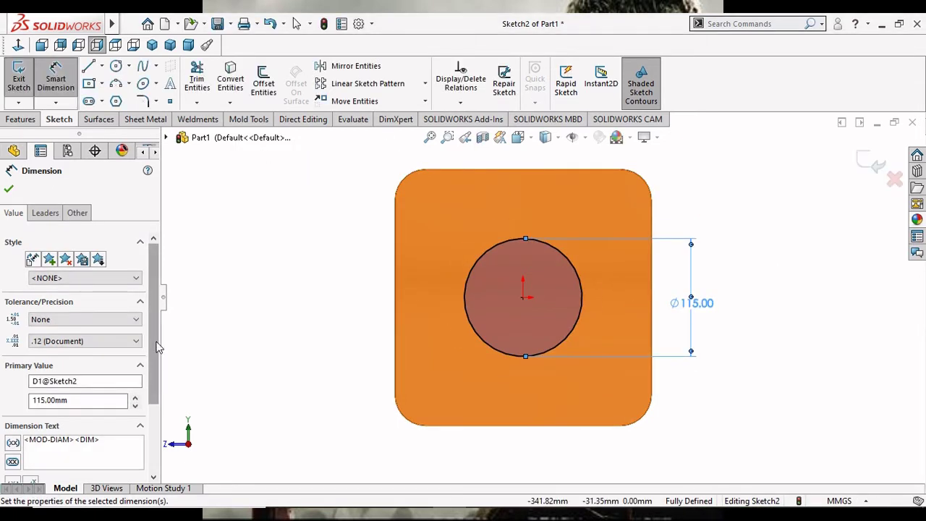
pyautogui.moveTo(158, 349); pyautogui.dragTo(145, 443)
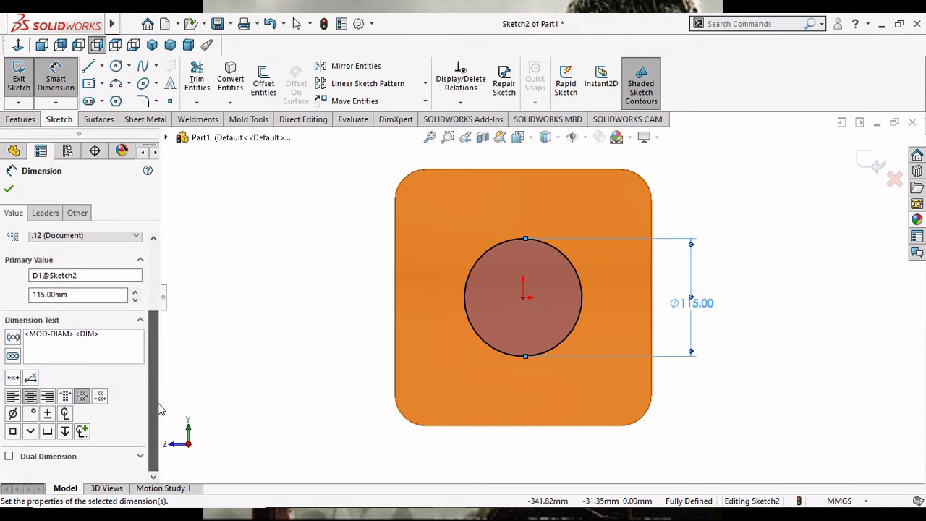
pyautogui.moveTo(160, 408); pyautogui.dragTo(177, 286)
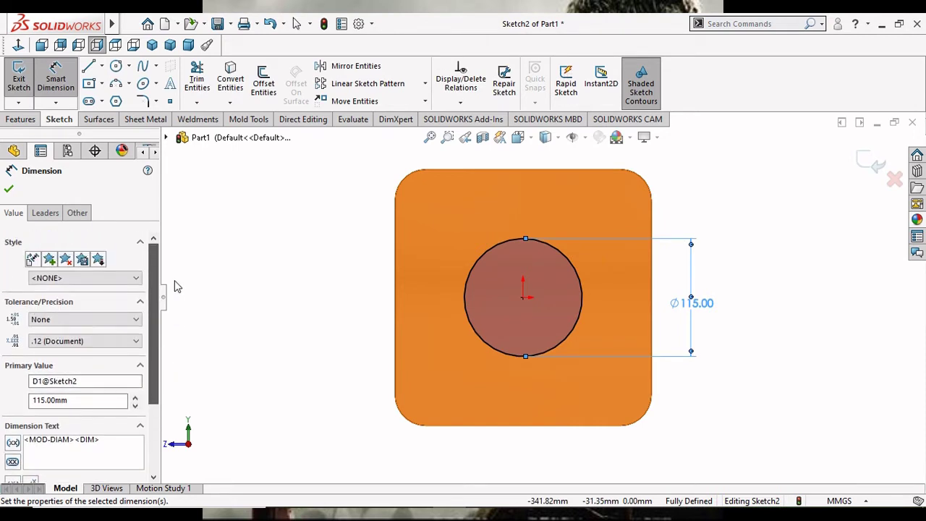
pyautogui.click(9, 189)
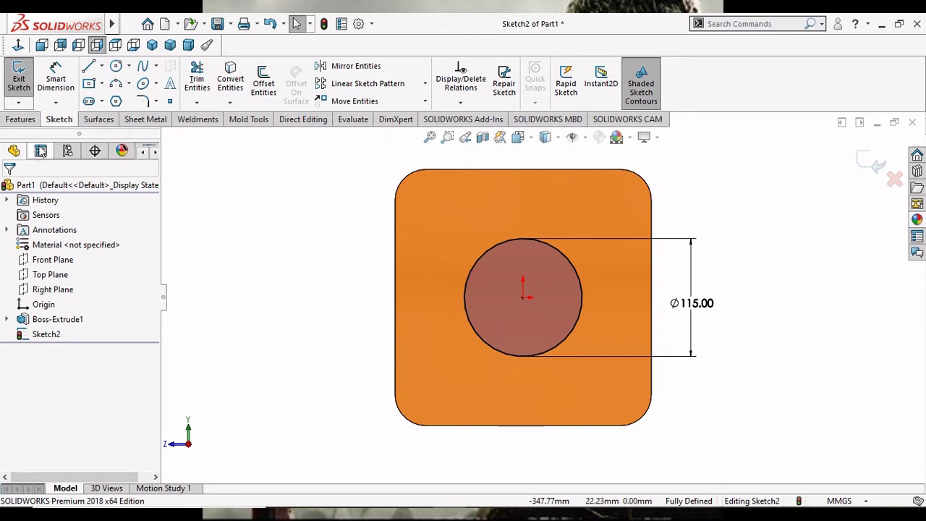
# Step: Start an Extruded Boss/Base from the circle with a depth of 480 mm
pyautogui.click(20, 119)
pyautogui.click(24, 78)
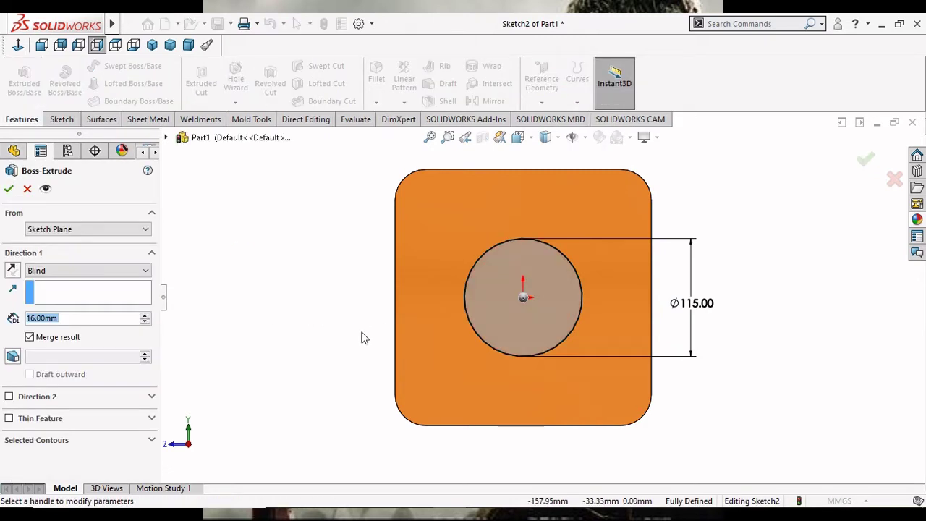
pyautogui.moveTo(335, 334); pyautogui.dragTo(380, 333, button='middle')
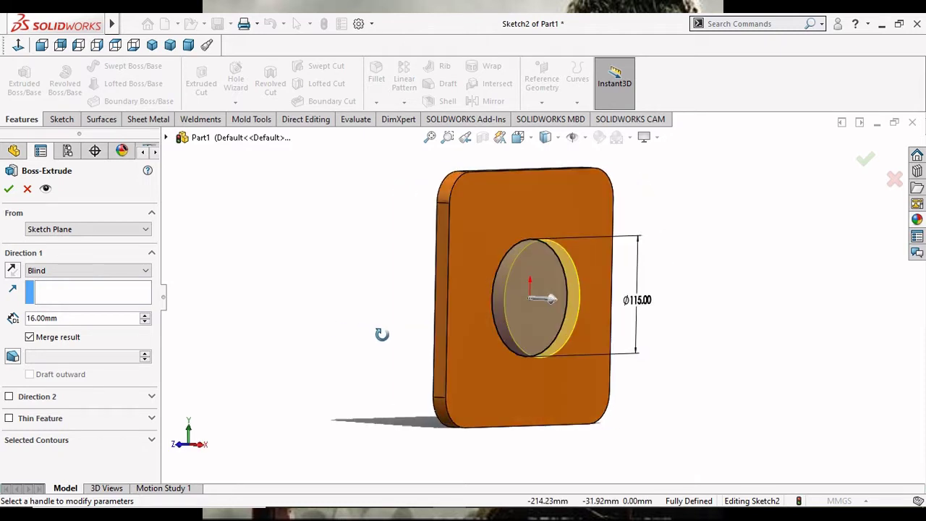
pyautogui.doubleClick(67, 321)
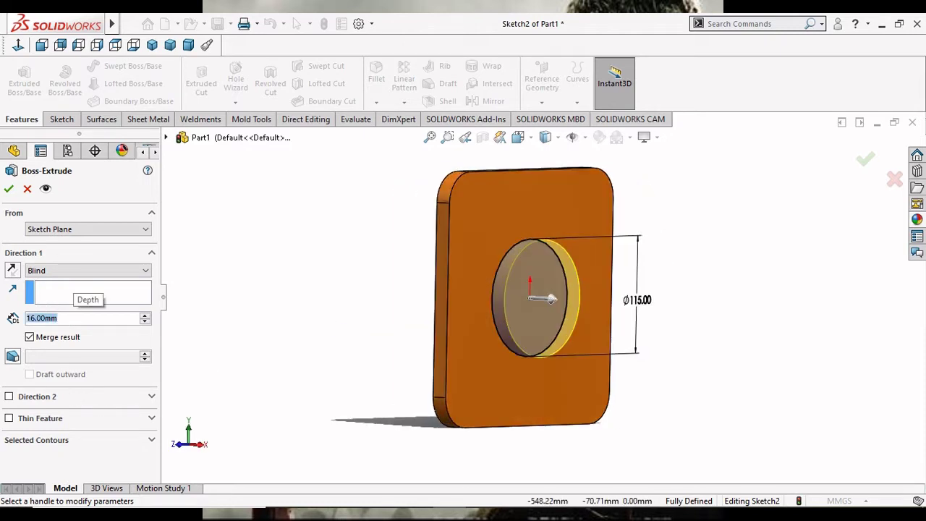
pyautogui.write('48')
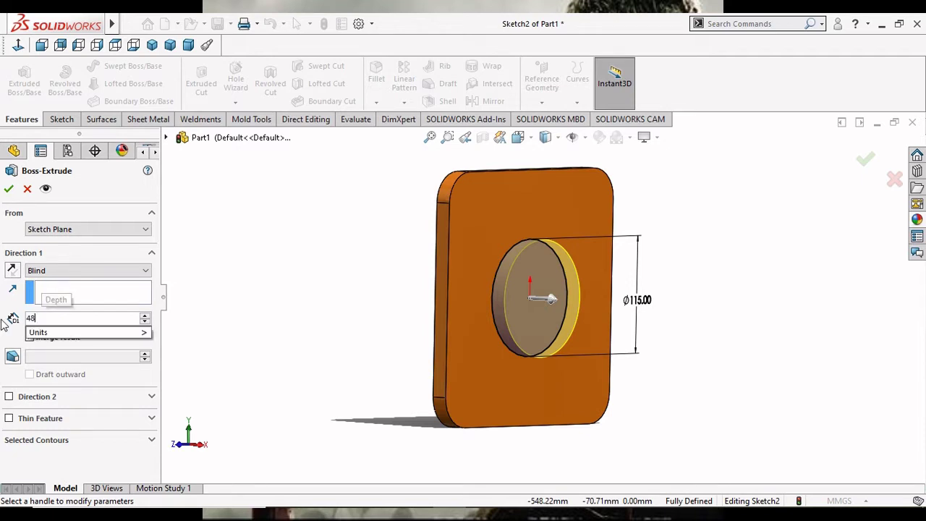
pyautogui.write('0.00mm')
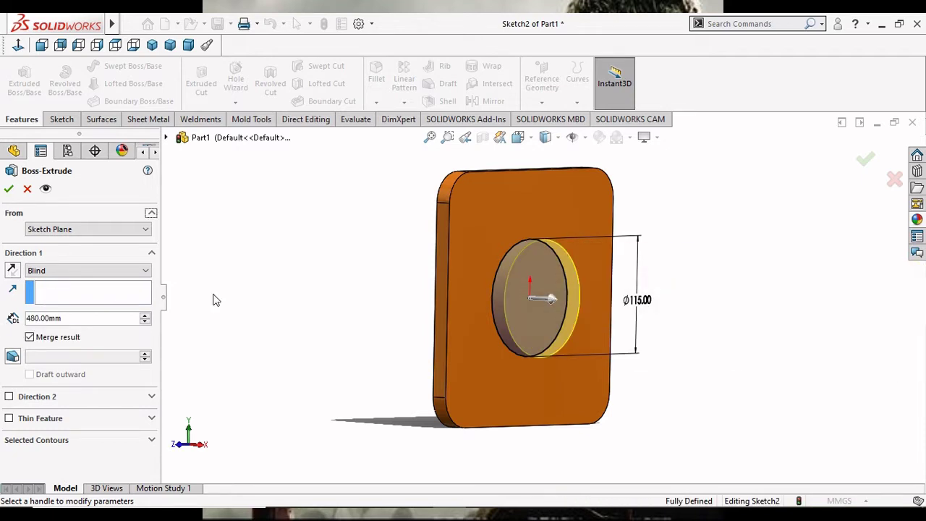
pyautogui.scroll(3, 730, 310)
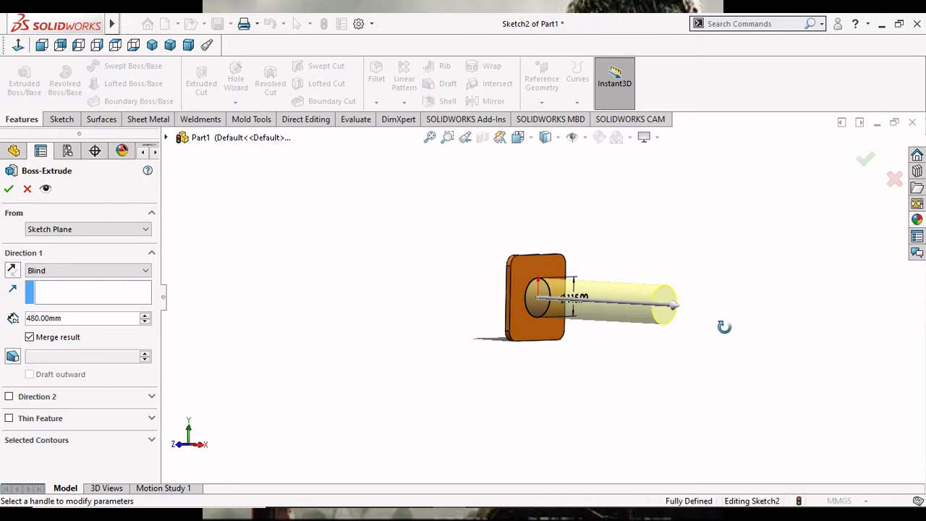
pyautogui.moveTo(725, 327)
pyautogui.mouseDown(button='middle')
pyautogui.moveTo(589, 252)
pyautogui.moveTo(696, 250)
pyautogui.moveTo(631, 204)
pyautogui.moveTo(598, 351)
pyautogui.moveTo(688, 275)
pyautogui.moveTo(730, 302)
pyautogui.mouseUp(button='middle')
pyautogui.scroll(-2, 682, 264)
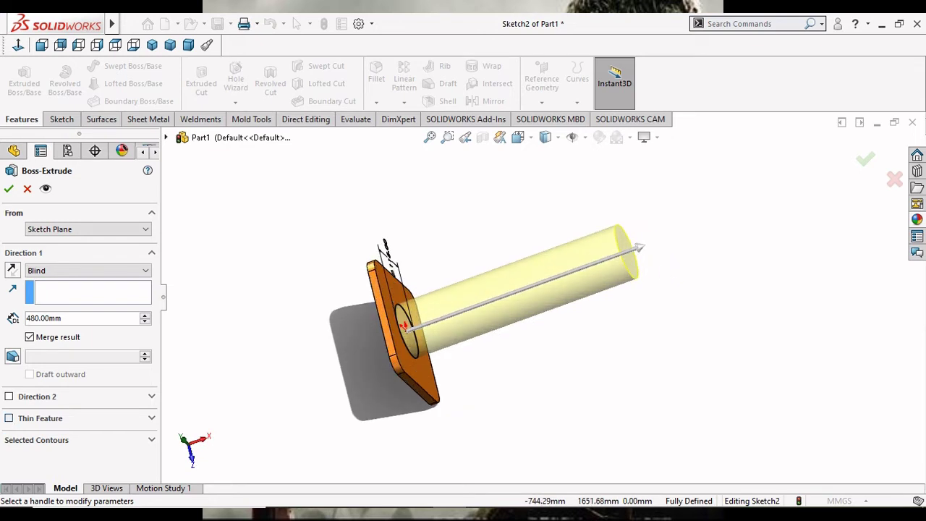
# Step: Make it a 5 mm Thin Feature with reversed wall direction and accept Extrude-Thin1
pyautogui.click(8, 419)
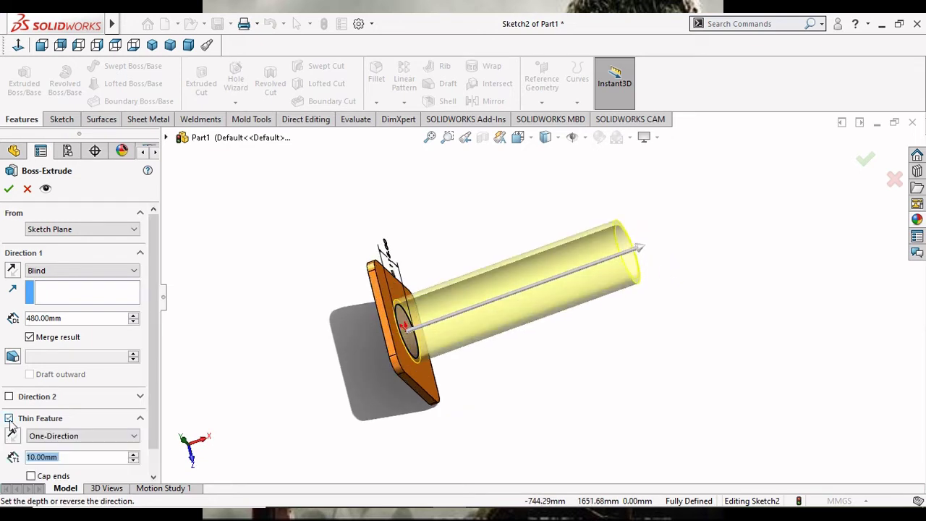
pyautogui.scroll(-1, 100, 454)
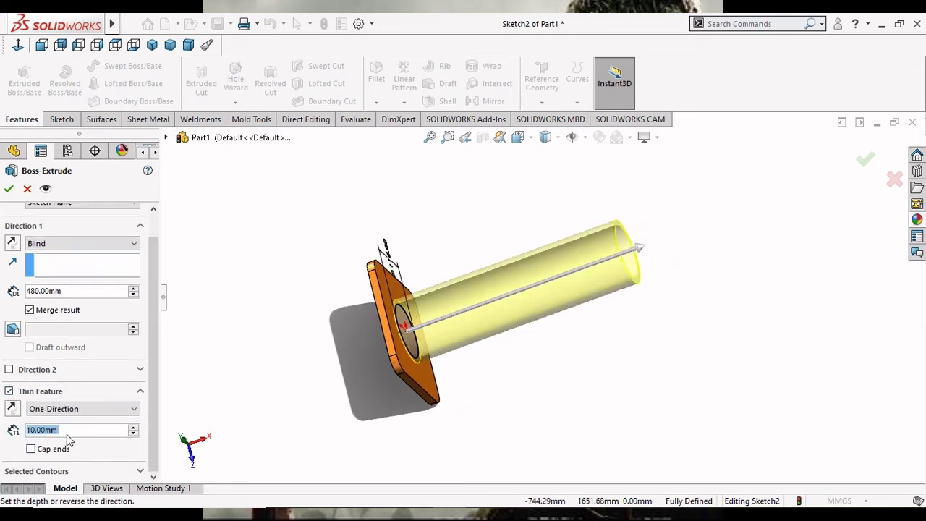
pyautogui.write('5')
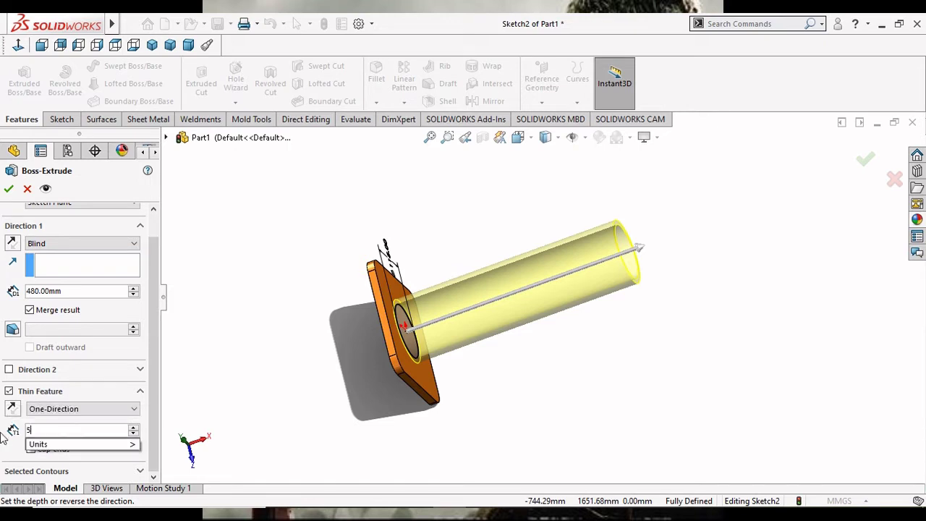
pyautogui.press('Return')
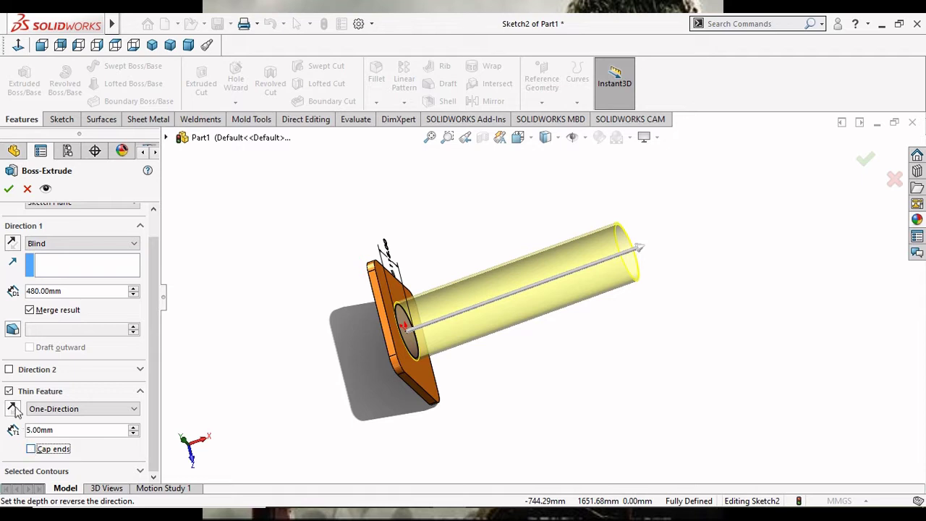
pyautogui.click(13, 409)
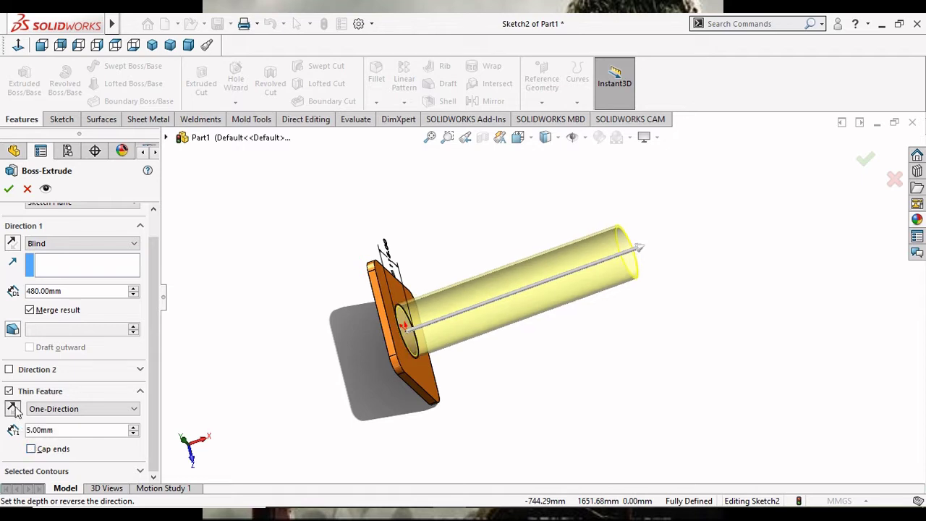
pyautogui.click(8, 189)
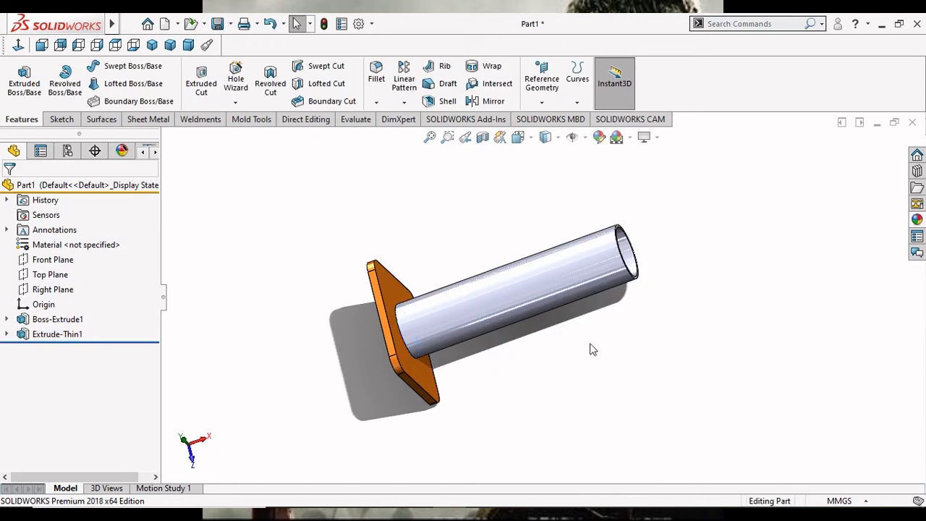
pyautogui.scroll(-2, 507, 322)
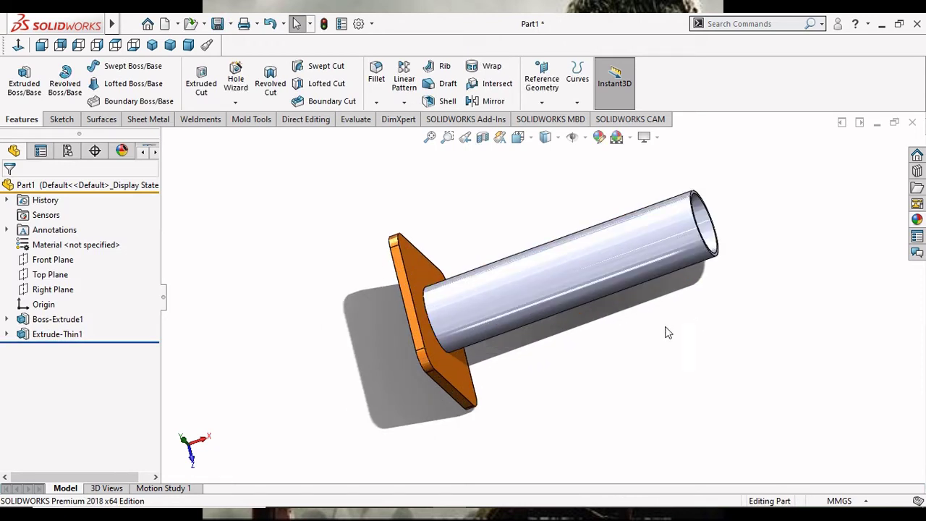
pyautogui.moveTo(652, 326)
pyautogui.mouseDown(button='middle')
pyautogui.moveTo(613, 325)
pyautogui.moveTo(602, 306)
pyautogui.moveTo(600, 238)
pyautogui.moveTo(599, 299)
pyautogui.moveTo(700, 288)
pyautogui.mouseUp(button='middle')
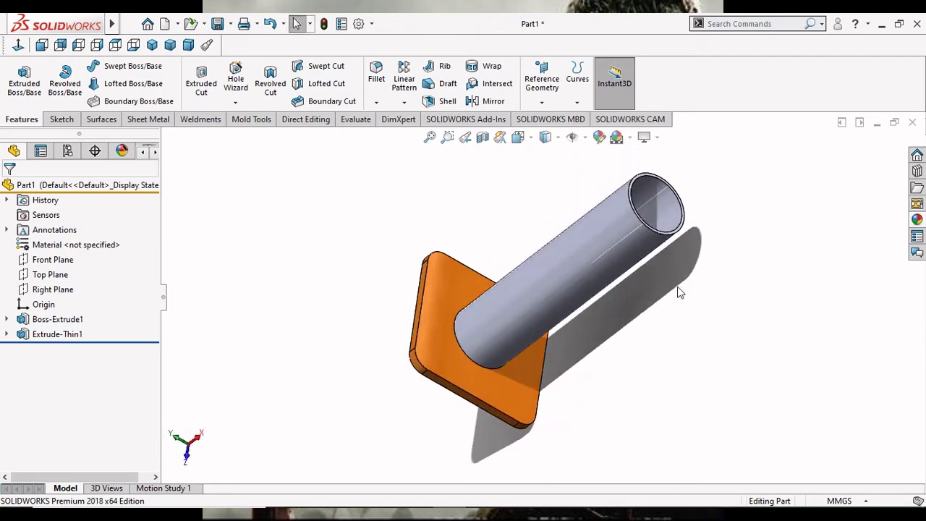
pyautogui.scroll(2, 700, 288)
pyautogui.moveTo(700, 288)
pyautogui.mouseDown(button='middle')
pyautogui.moveTo(644, 252)
pyautogui.moveTo(634, 199)
pyautogui.moveTo(618, 338)
pyautogui.moveTo(639, 263)
pyautogui.moveTo(646, 335)
pyautogui.moveTo(490, 401)
pyautogui.mouseUp(button='middle')
pyautogui.scroll(-2, 490, 401)
pyautogui.scroll(1, 490, 401)
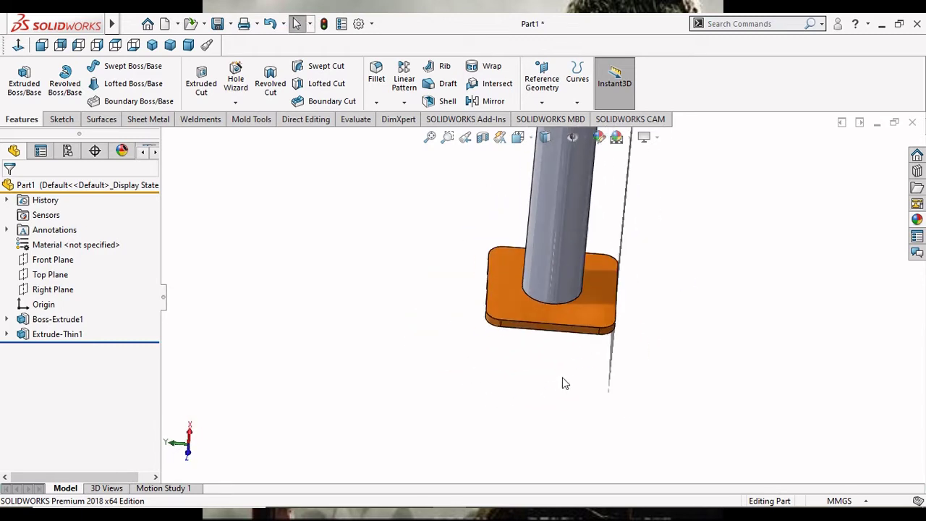
pyautogui.scroll(1, 562, 383)
pyautogui.moveTo(678, 336)
pyautogui.mouseDown(button='middle')
pyautogui.moveTo(745, 335)
pyautogui.moveTo(596, 215)
pyautogui.mouseUp(button='middle')
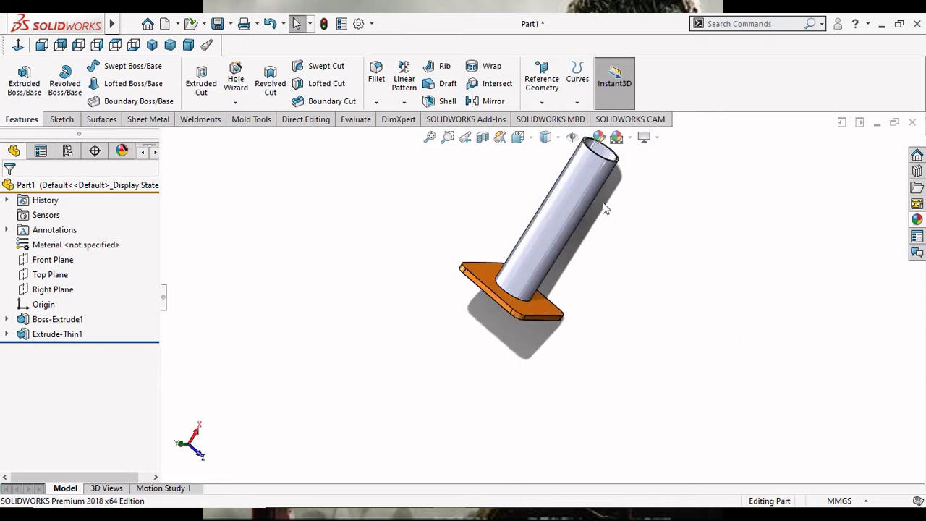
pyautogui.scroll(2, 596, 215)
pyautogui.scroll(-1, 694, 335)
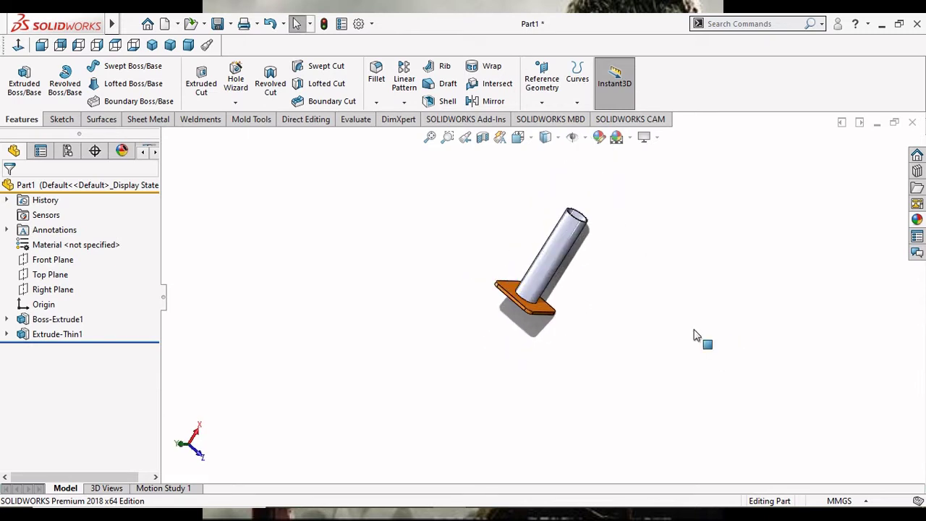
pyautogui.scroll(-1, 538, 302)
pyautogui.scroll(-2, 430, 264)
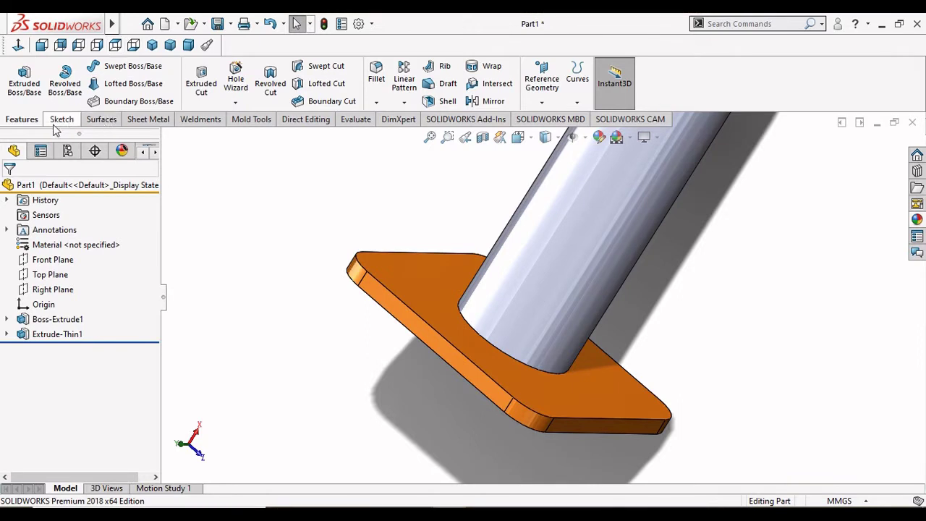
# Step: Try a polygonal-profile gusset on the tube's outer face, then abandon it with Esc
pyautogui.click(201, 121)
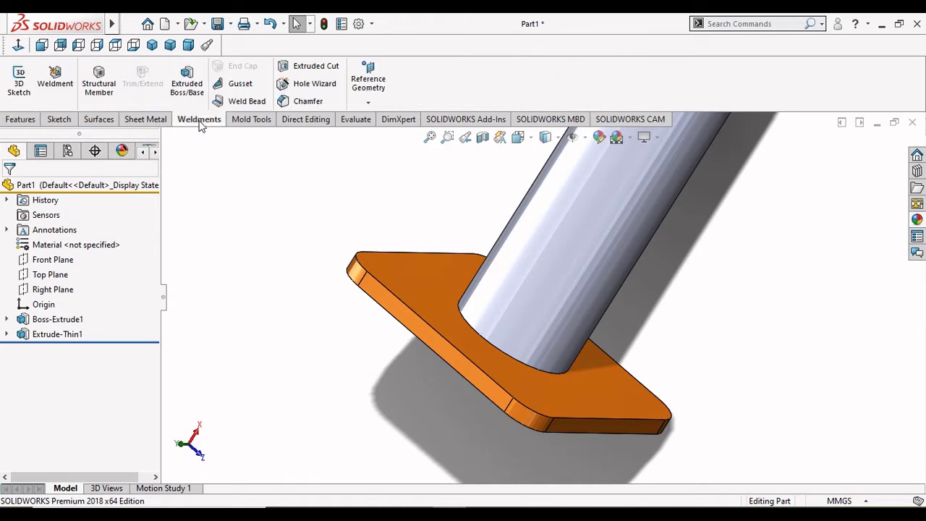
pyautogui.click(224, 86)
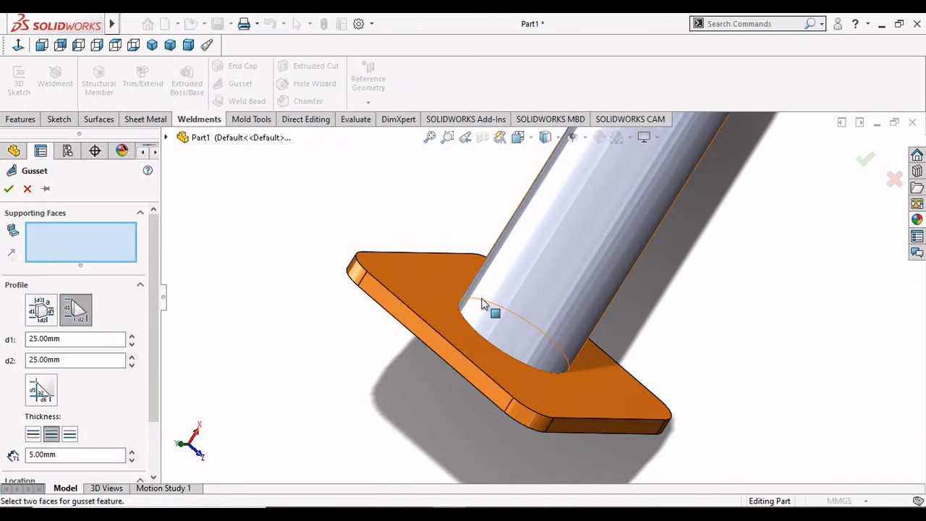
pyautogui.click(506, 295)
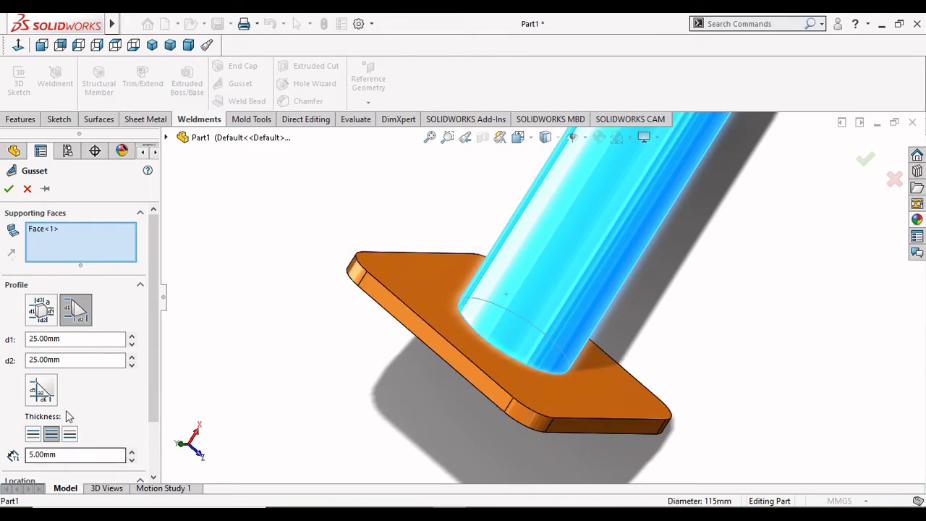
pyautogui.moveTo(151, 353)
pyautogui.mouseDown()
pyautogui.moveTo(161, 396)
pyautogui.moveTo(166, 350)
pyautogui.mouseUp()
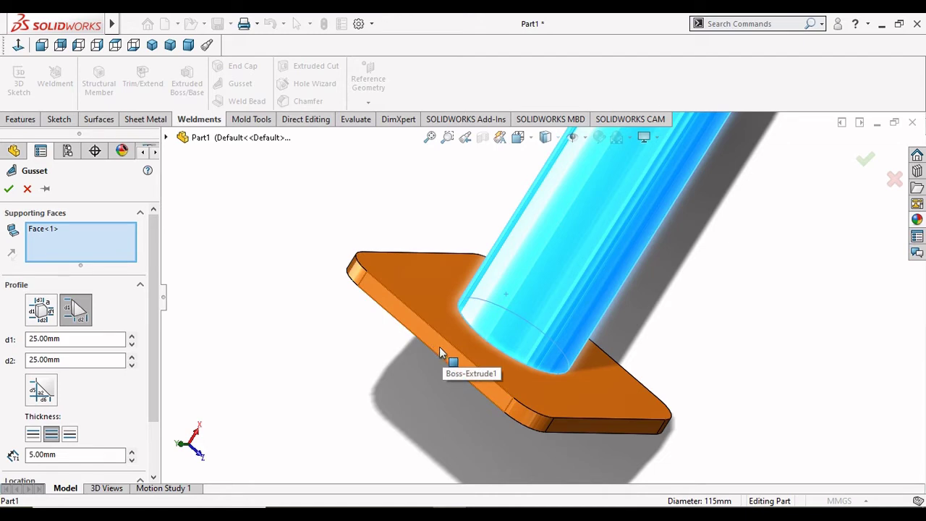
pyautogui.scroll(3, 452, 348)
pyautogui.scroll(-3, 666, 377)
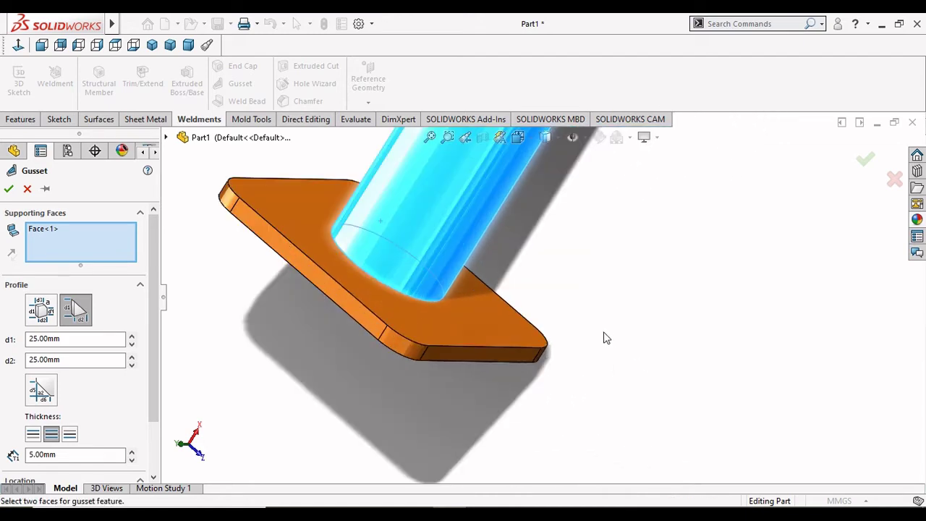
pyautogui.moveTo(603, 338)
pyautogui.mouseDown(button='middle')
pyautogui.moveTo(623, 325)
pyautogui.moveTo(616, 331)
pyautogui.mouseUp(button='middle')
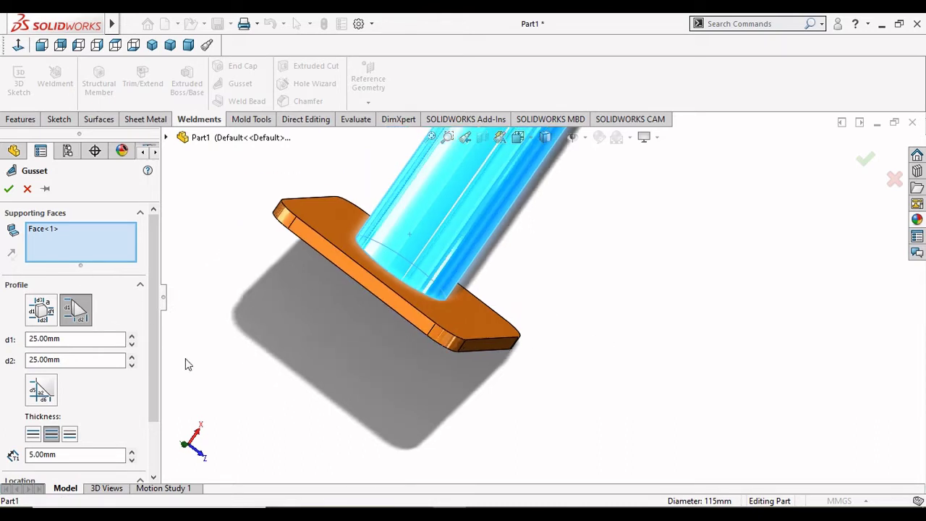
pyautogui.click(40, 315)
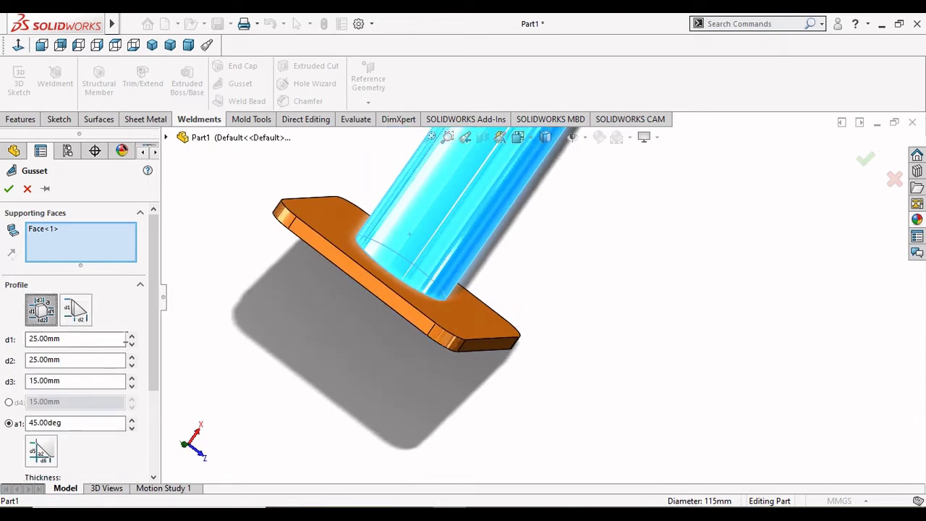
pyautogui.scroll(-3, 420, 239)
pyautogui.moveTo(623, 273)
pyautogui.mouseDown(button='middle')
pyautogui.moveTo(651, 271)
pyautogui.moveTo(616, 265)
pyautogui.mouseUp(button='middle')
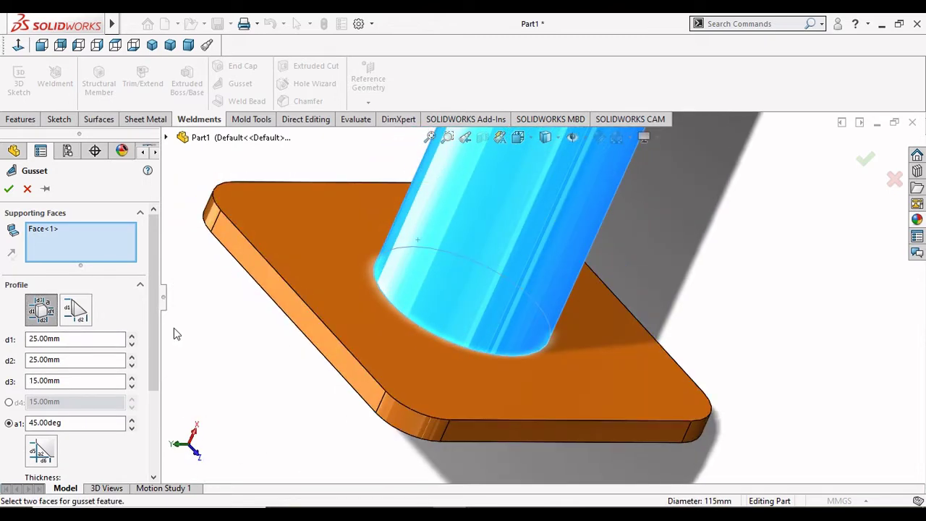
pyautogui.moveTo(154, 340)
pyautogui.mouseDown()
pyautogui.moveTo(158, 439)
pyautogui.moveTo(163, 317)
pyautogui.mouseUp()
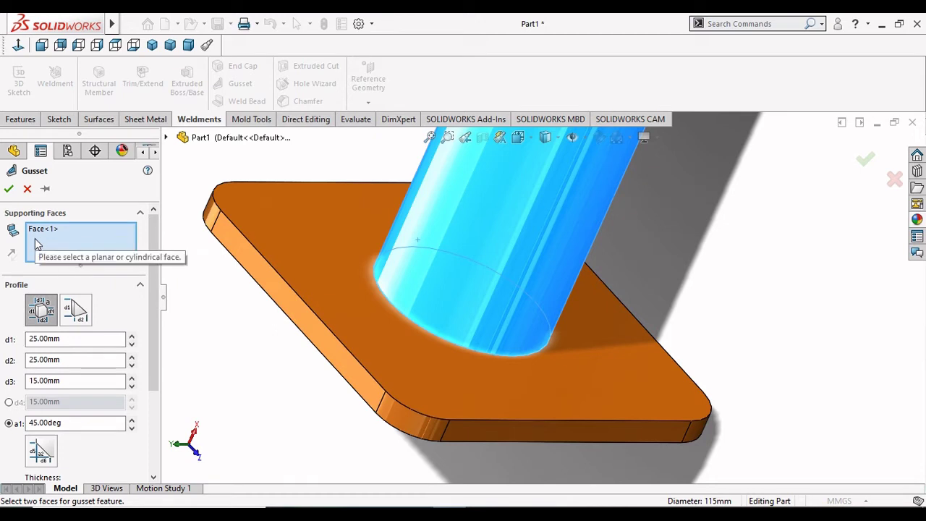
pyautogui.press('Escape')
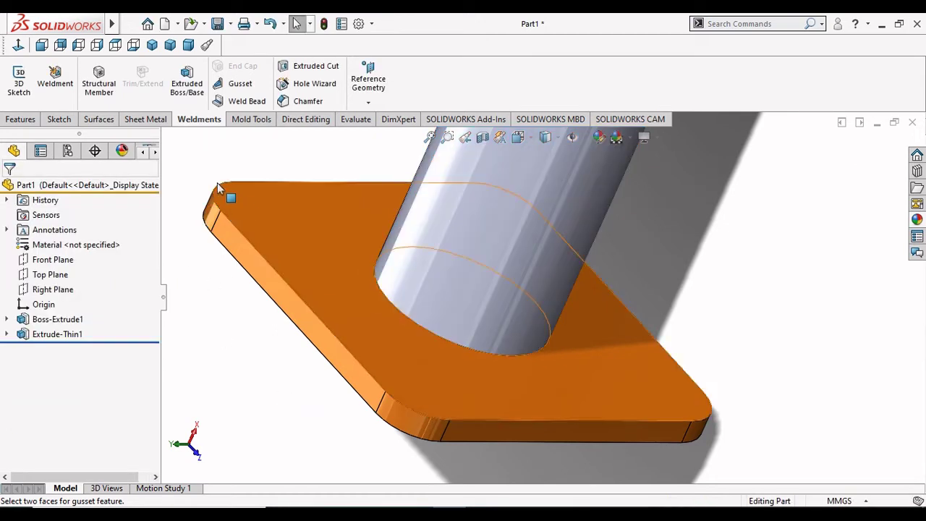
# Step: Try a second gusset from the plate's side face and another face, then cancel it
pyautogui.click(236, 86)
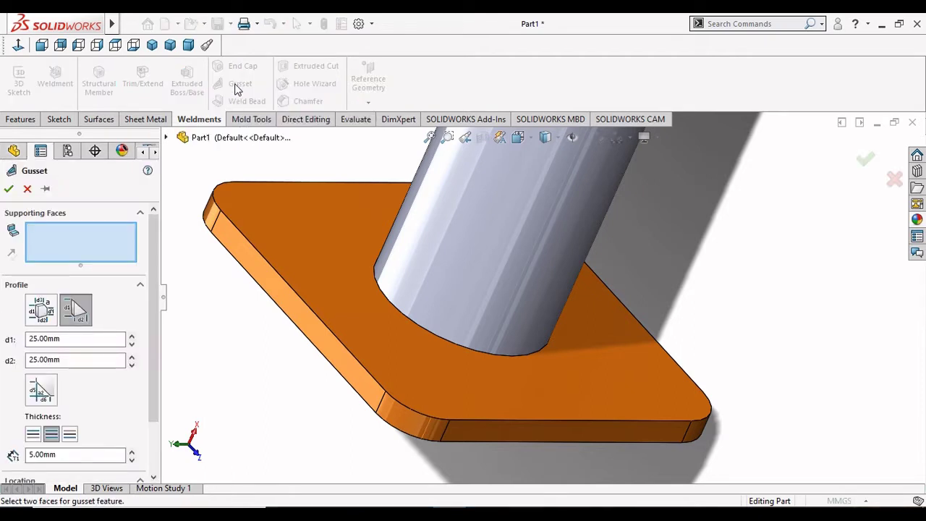
pyautogui.click(301, 317)
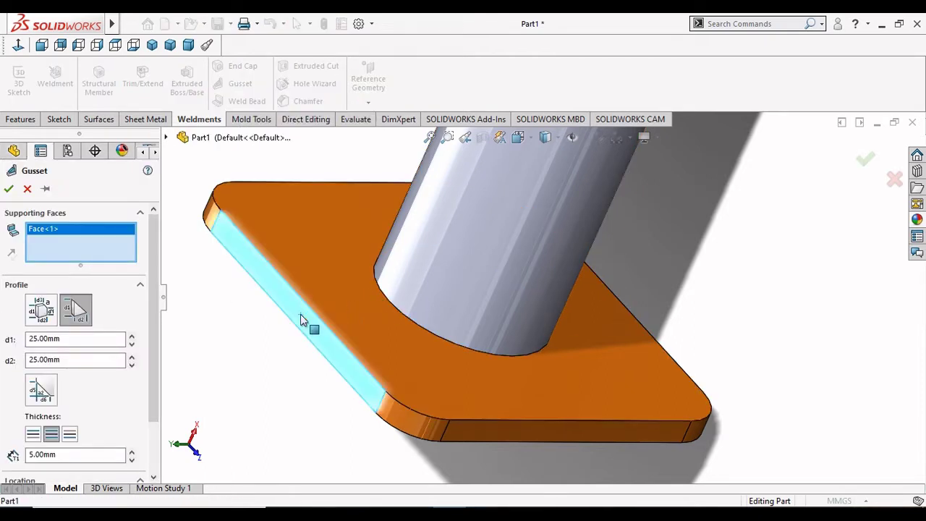
pyautogui.click(423, 274)
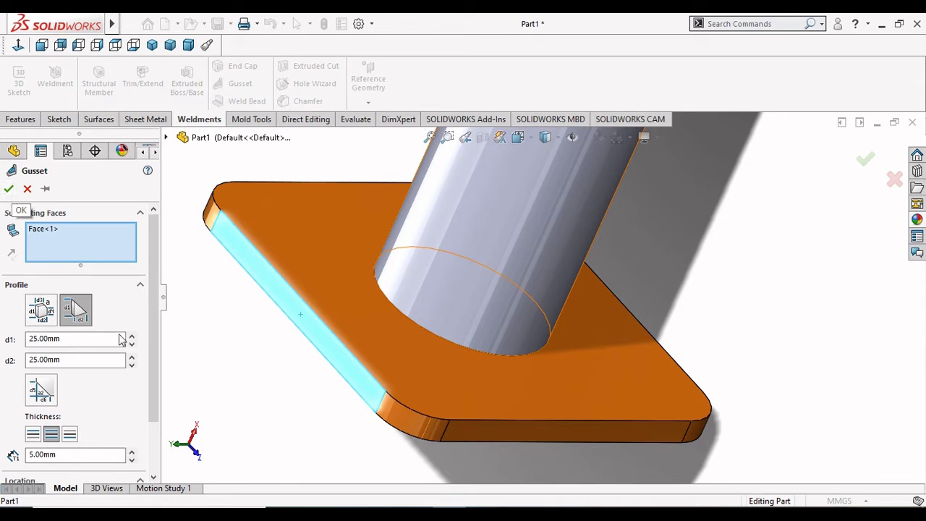
pyautogui.scroll(-3, 74, 380)
pyautogui.scroll(3, 75, 380)
pyautogui.click(28, 188)
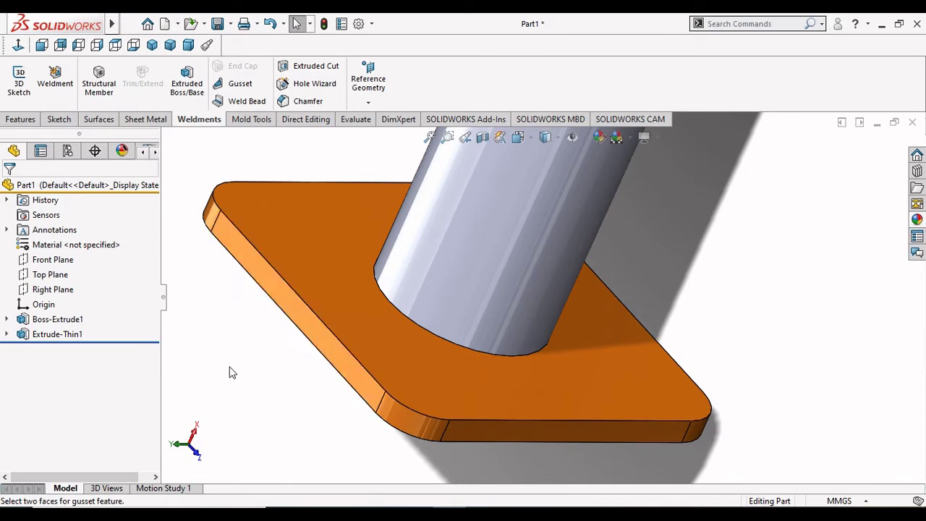
# Step: Start a gusset supported by the tube's outer face and the plate's top face, previewing 25/25/15 mm at 45°
pyautogui.press('z')
pyautogui.scroll(-3, 495, 274)
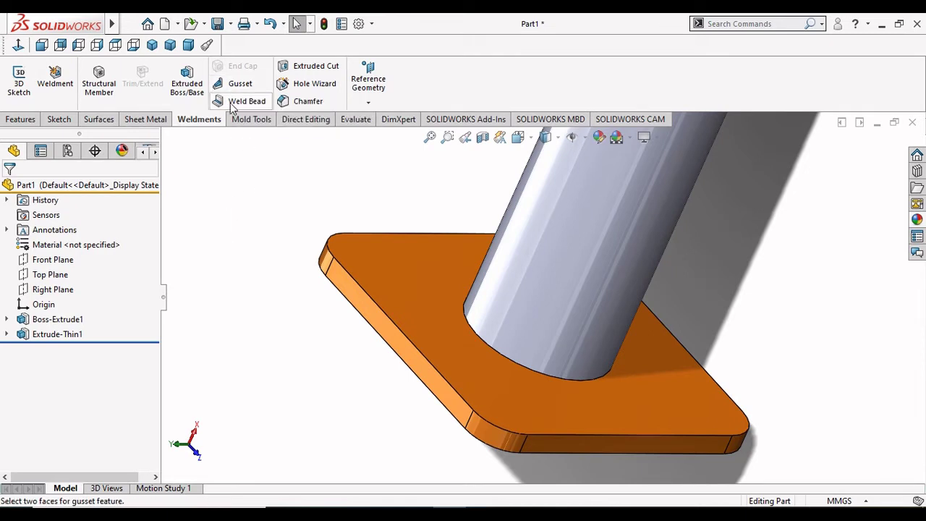
pyautogui.click(248, 86)
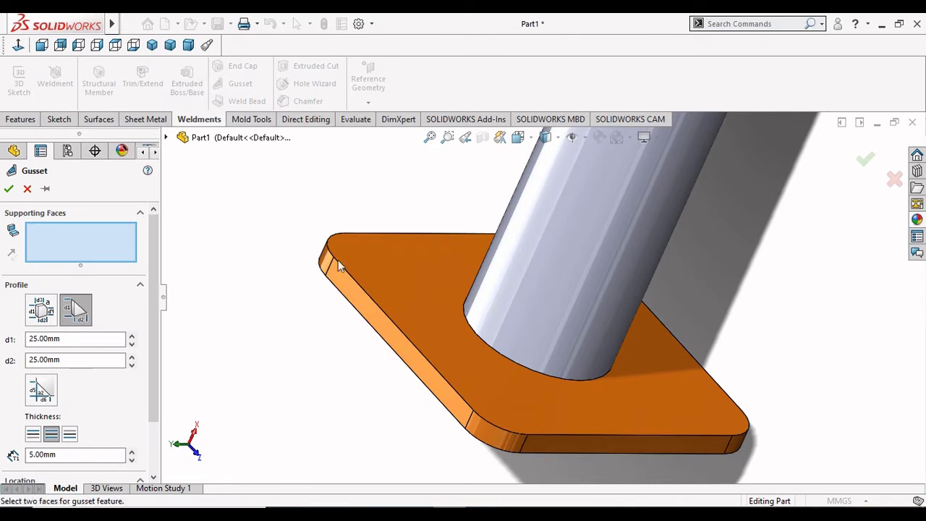
pyautogui.click(529, 268)
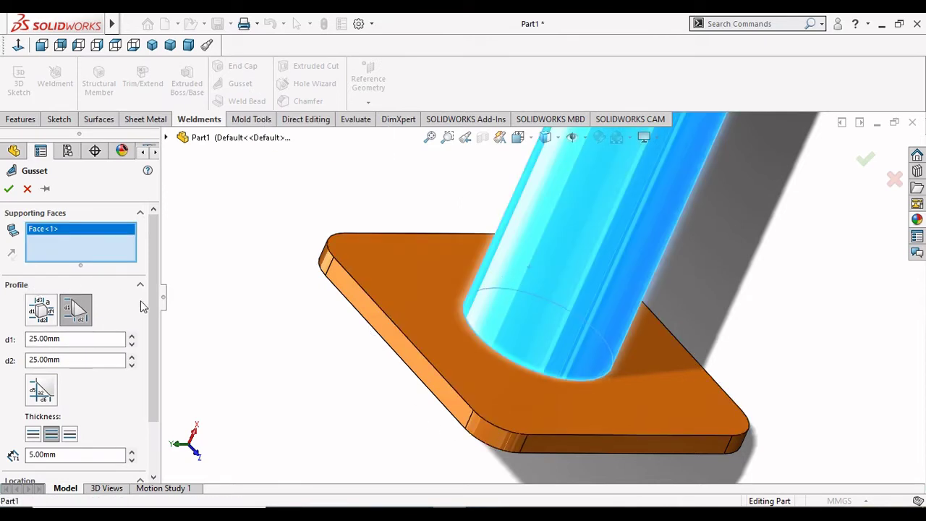
pyautogui.moveTo(149, 315); pyautogui.dragTo(154, 382)
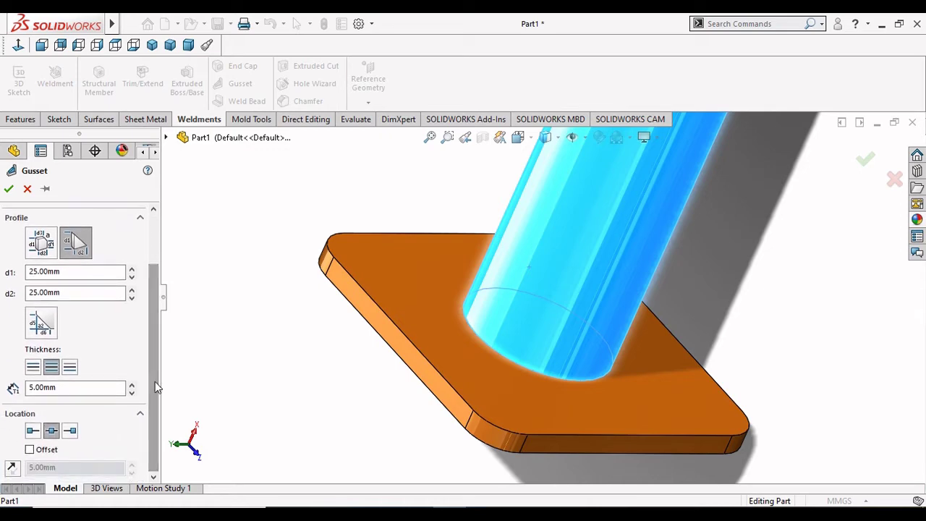
pyautogui.scroll(3, 81, 253)
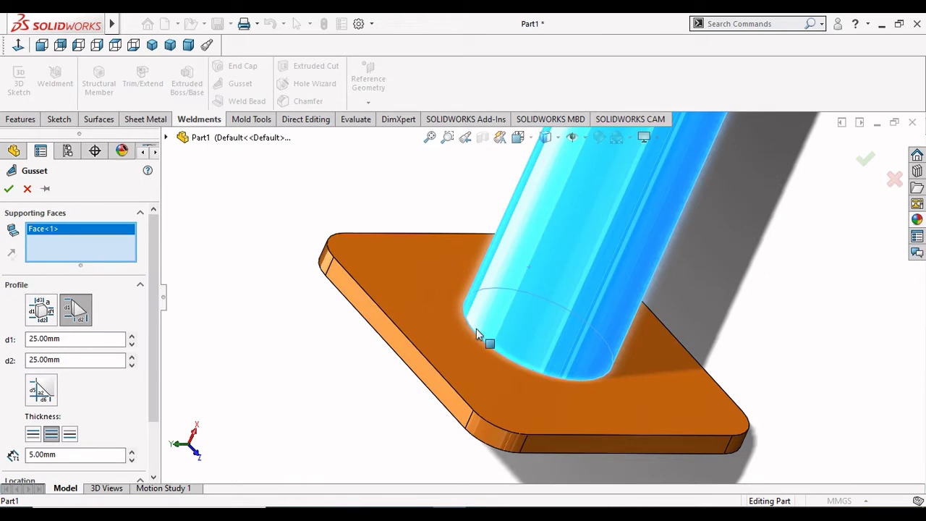
pyautogui.click(445, 337)
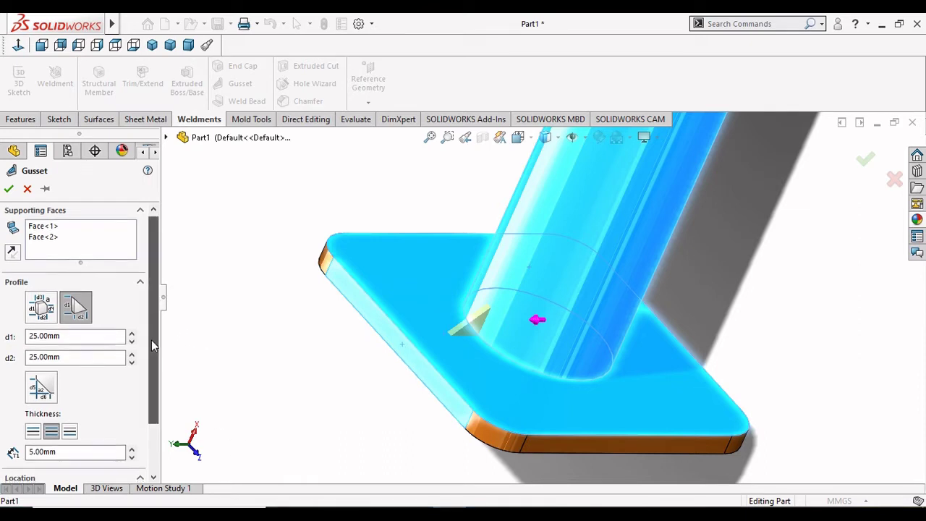
pyautogui.scroll(-1, 151, 340)
# Step: Switch the gusset to the polygonal profile and set d1 and d2 to 60 mm
pyautogui.click(42, 278)
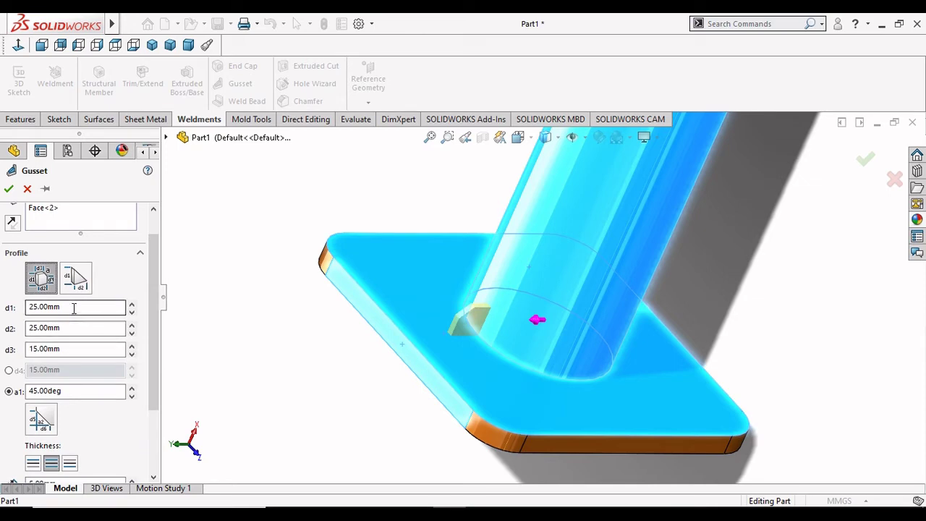
pyautogui.click(74, 306)
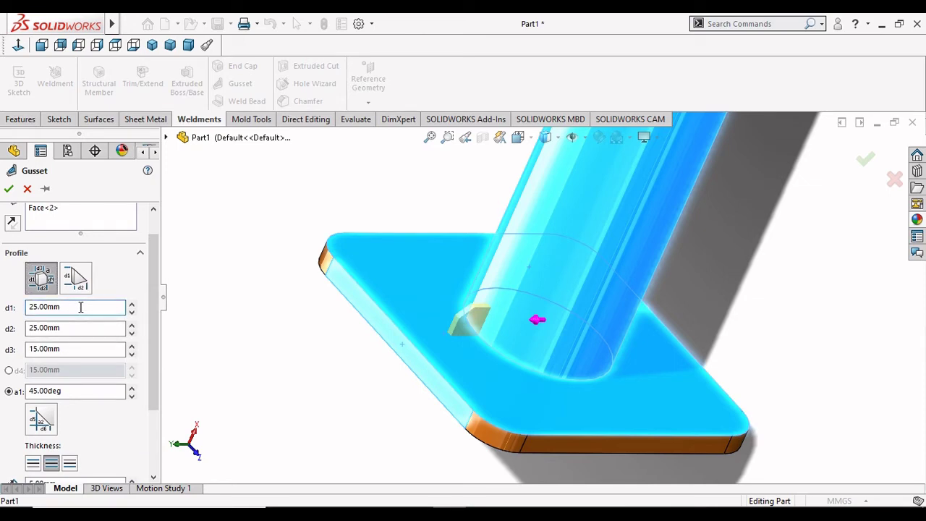
pyautogui.moveTo(81, 307); pyautogui.dragTo(2, 296)
pyautogui.write('60')
pyautogui.press('Tab')
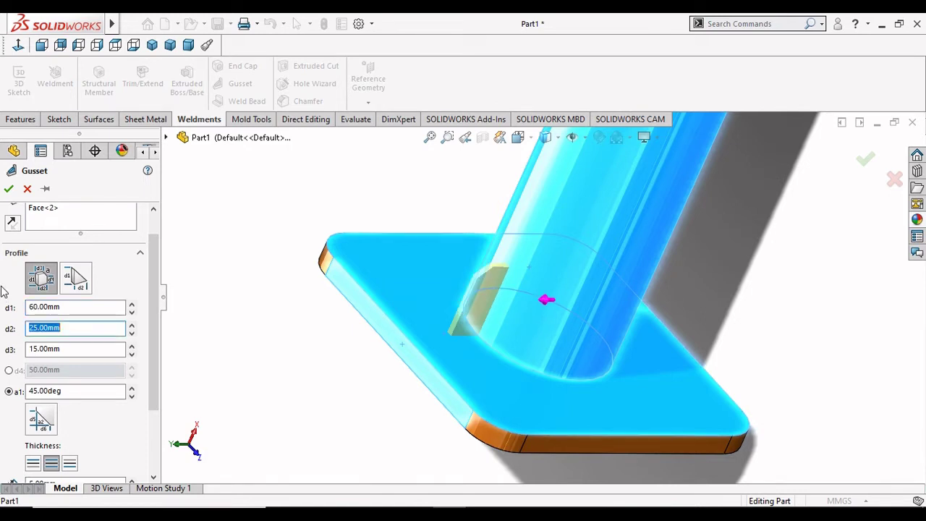
pyautogui.write('60')
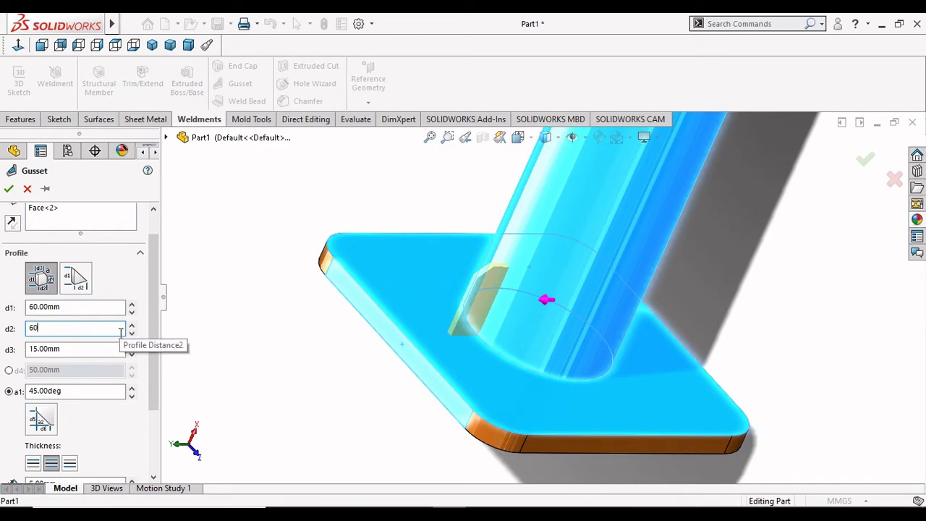
pyautogui.press('Tab')
# Step: Enlarge the gusset profile distances d1 and d2 to 65 mm
pyautogui.scroll(3, 429, 365)
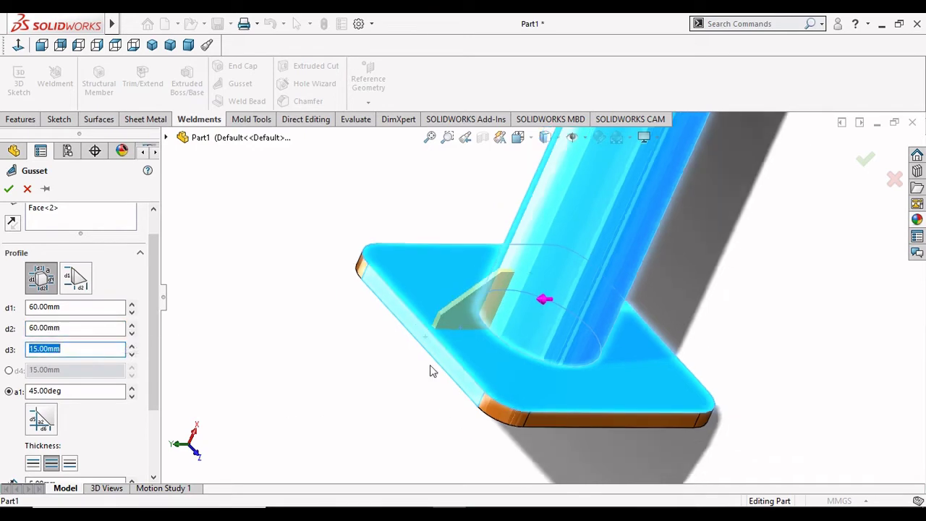
pyautogui.moveTo(782, 343)
pyautogui.mouseDown(button='middle')
pyautogui.moveTo(722, 355)
pyautogui.moveTo(786, 332)
pyautogui.mouseUp(button='middle')
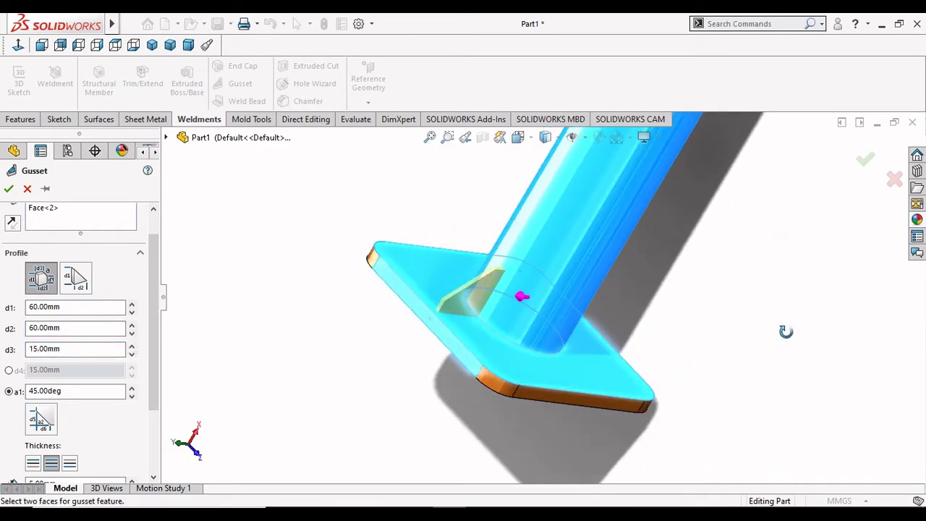
pyautogui.click(81, 308)
pyautogui.moveTo(81, 307); pyautogui.dragTo(3, 327)
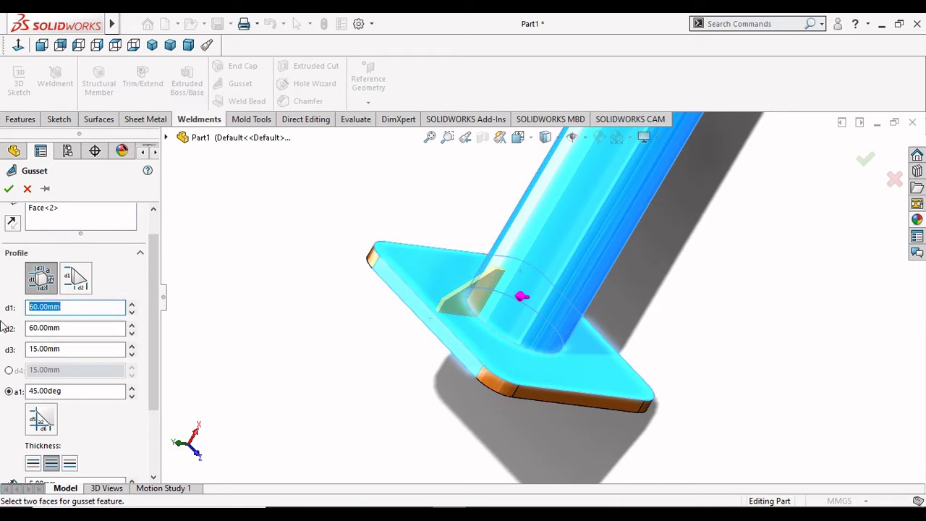
pyautogui.write('65')
pyautogui.press('Tab')
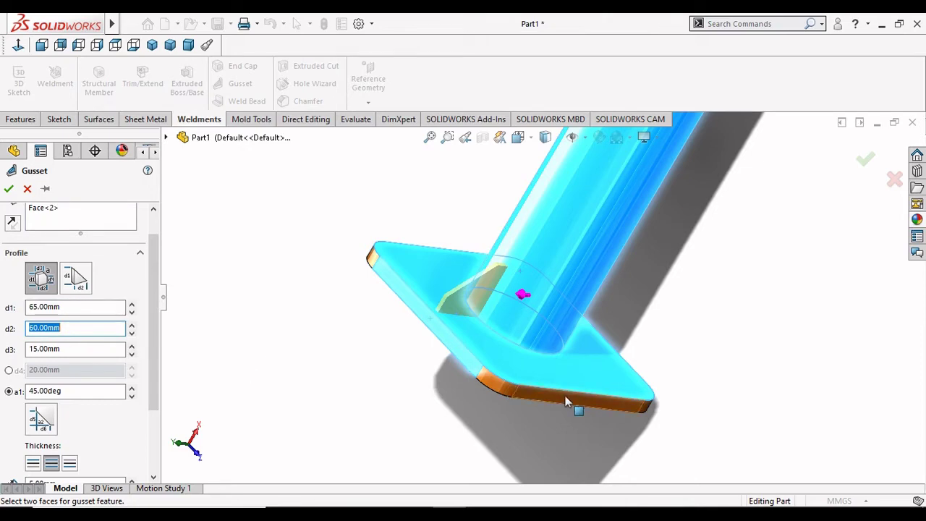
pyautogui.moveTo(579, 407)
pyautogui.mouseDown(button='middle')
pyautogui.moveTo(672, 333)
pyautogui.moveTo(840, 361)
pyautogui.moveTo(812, 360)
pyautogui.mouseUp(button='middle')
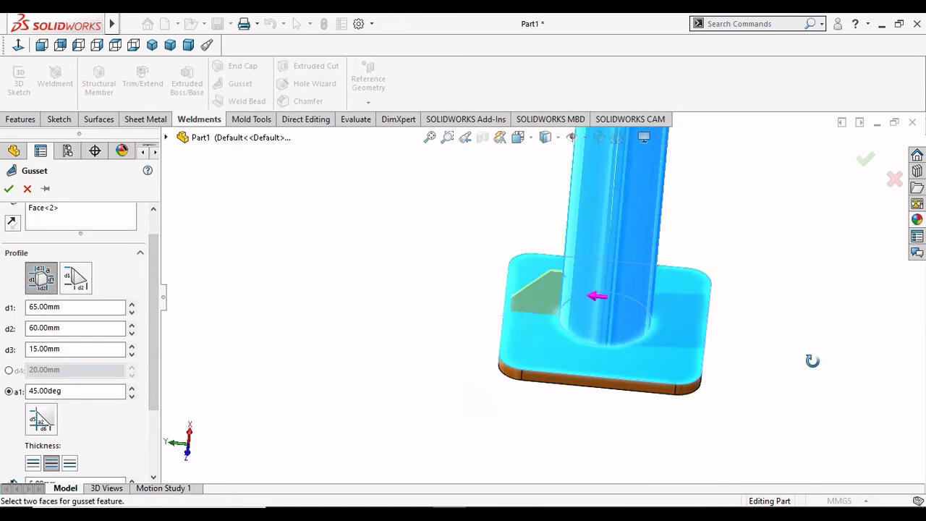
pyautogui.doubleClick(84, 325)
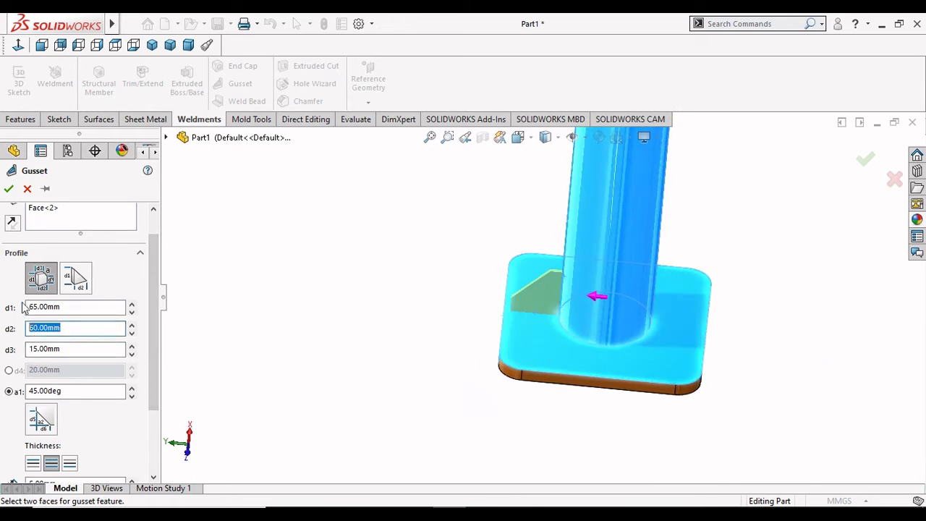
pyautogui.write('65')
pyautogui.press('Tab')
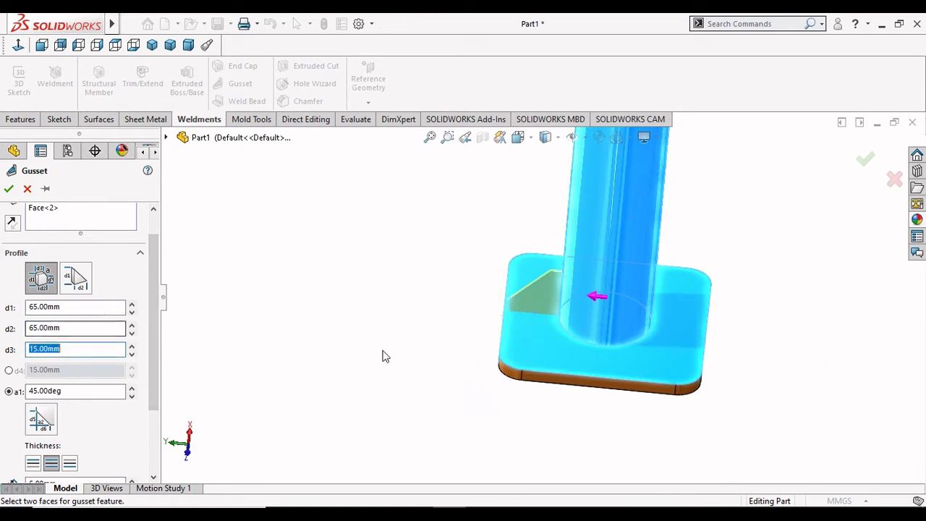
pyautogui.scroll(2, 539, 413)
pyautogui.moveTo(736, 342)
pyautogui.mouseDown(button='middle')
pyautogui.moveTo(728, 335)
pyautogui.moveTo(767, 308)
pyautogui.mouseUp(button='middle')
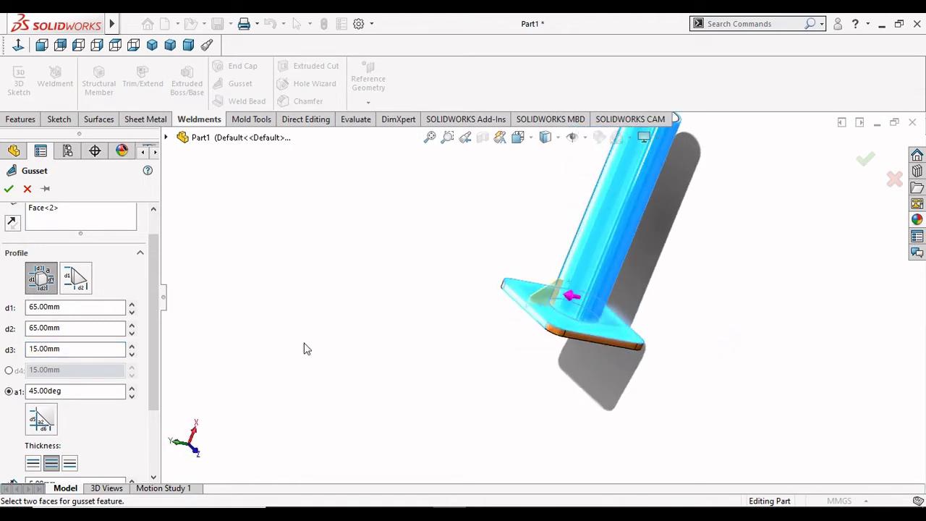
# Step: Set d3 to 10 mm, try 12 mm, then return it to 10 mm
pyautogui.doubleClick(72, 351)
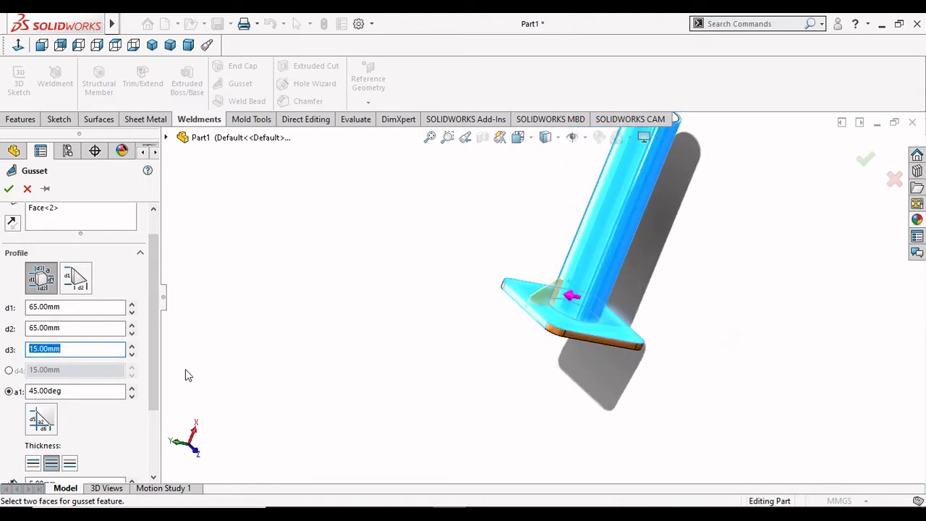
pyautogui.write('10')
pyautogui.press('Return')
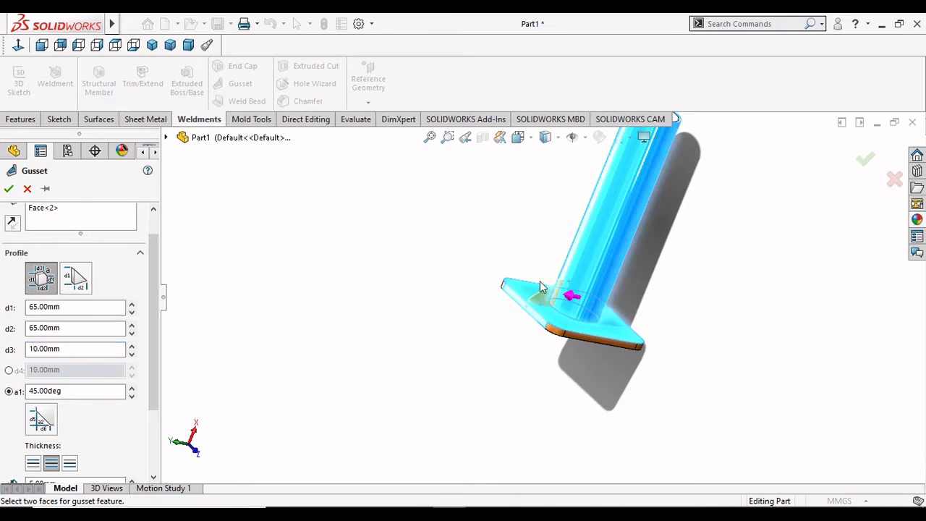
pyautogui.scroll(-2, 540, 286)
pyautogui.scroll(-2, 612, 300)
pyautogui.scroll(-2, 550, 320)
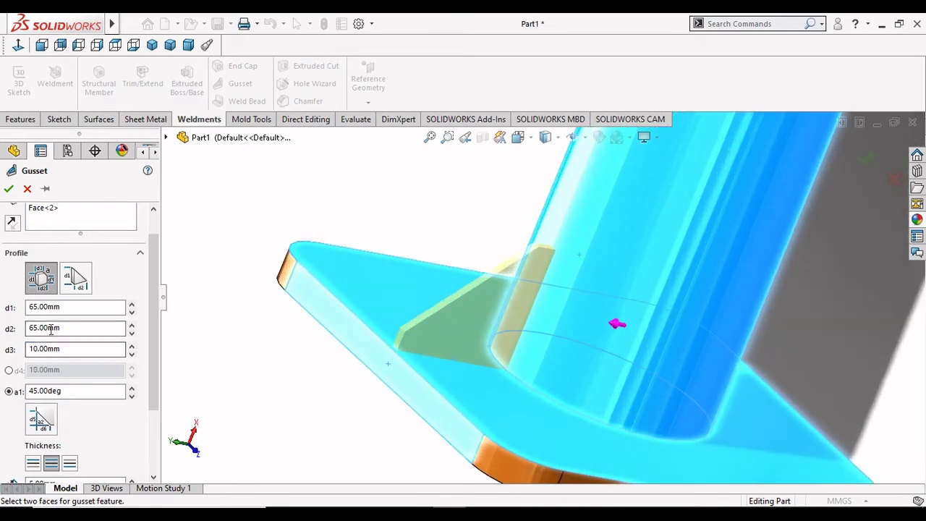
pyautogui.doubleClick(63, 349)
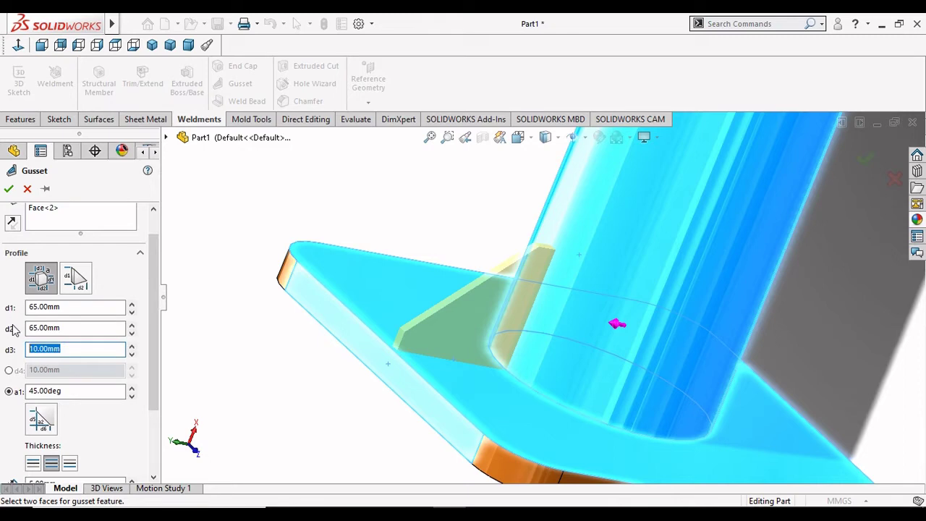
pyautogui.write('12')
pyautogui.press('Return')
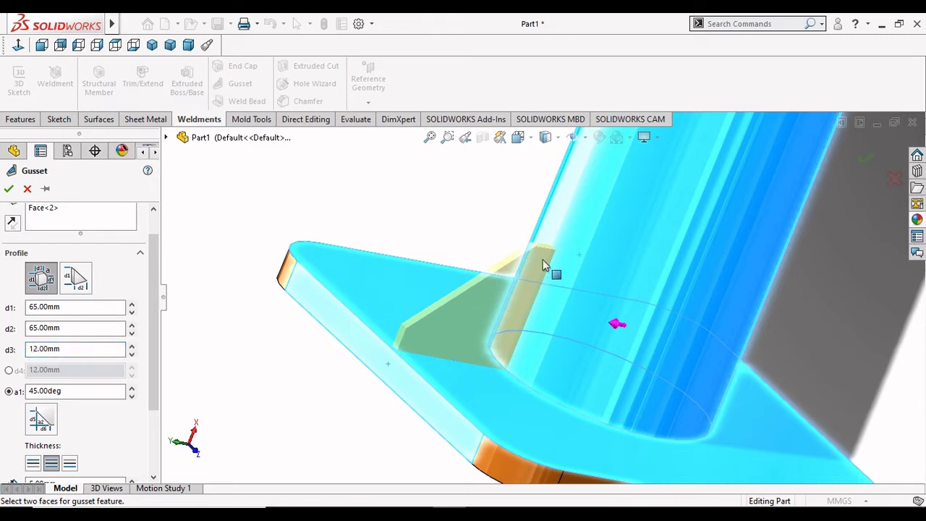
pyautogui.doubleClick(40, 348)
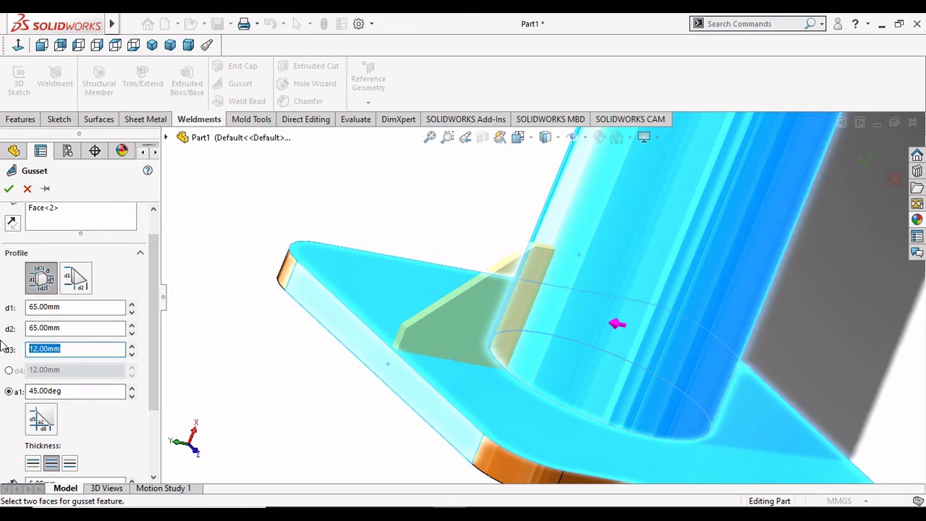
pyautogui.write('10')
pyautogui.press('Return')
pyautogui.scroll(-3, 150, 333)
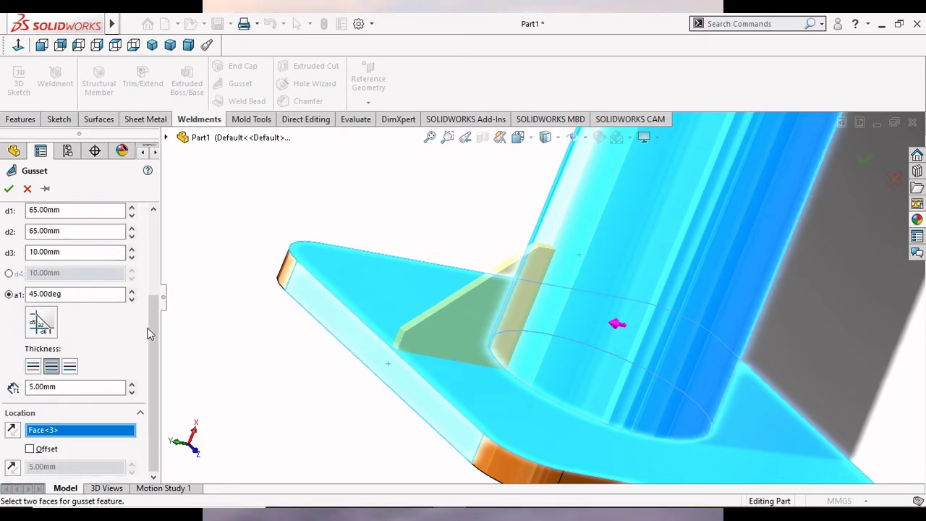
# Step: Make the gusset thicken equally on both sides and try a 60° angle before restoring 45°
pyautogui.click(69, 367)
pyautogui.click(33, 368)
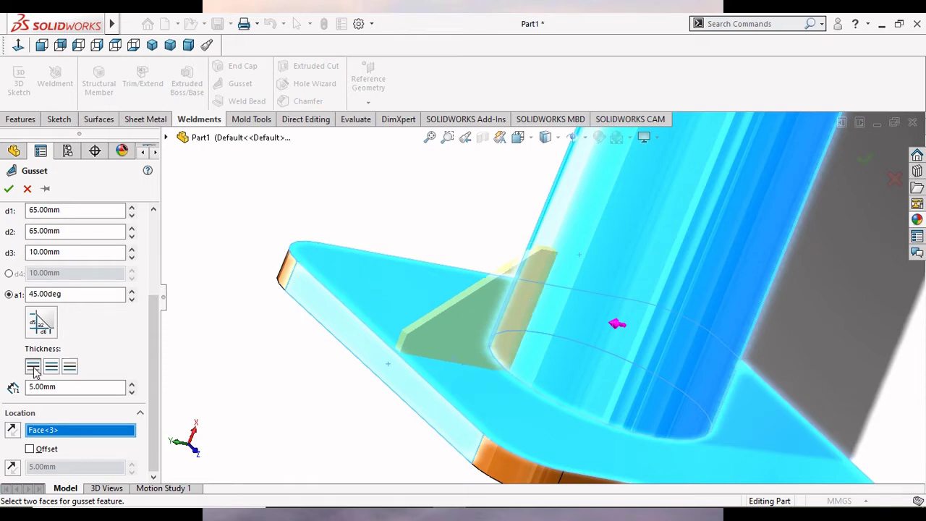
pyautogui.click(57, 370)
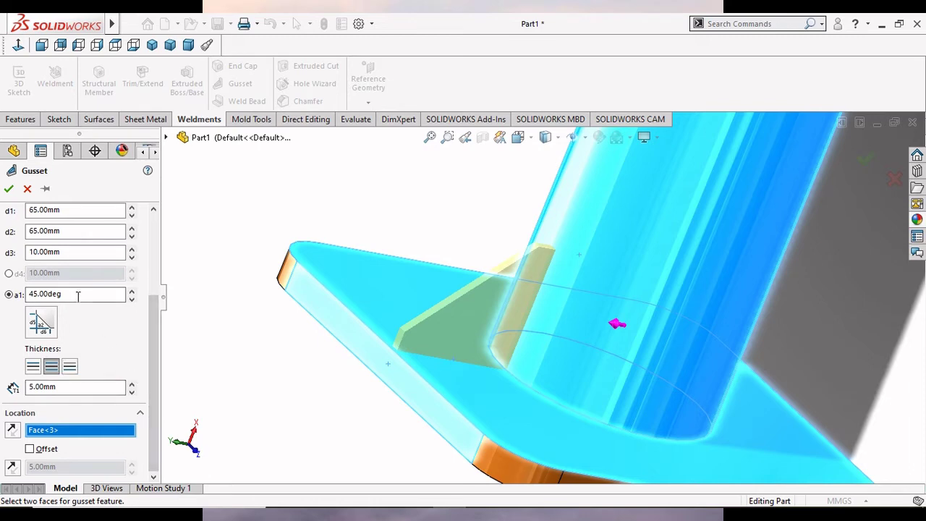
pyautogui.doubleClick(72, 295)
pyautogui.write('60')
pyautogui.press('Return')
pyautogui.doubleClick(86, 293)
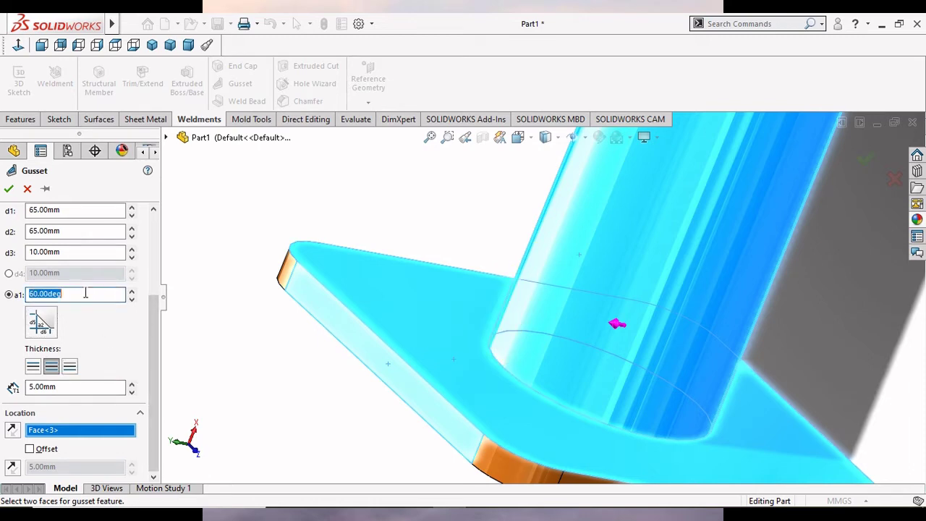
pyautogui.write('45')
pyautogui.press('Return')
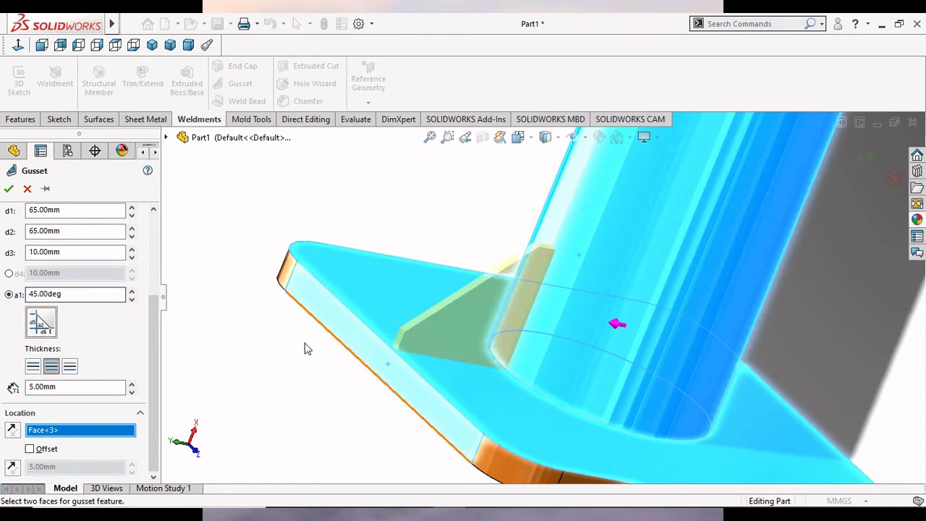
# Step: Try a 30° gusset angle, then restore it to 45°
pyautogui.moveTo(76, 292); pyautogui.dragTo(11, 302)
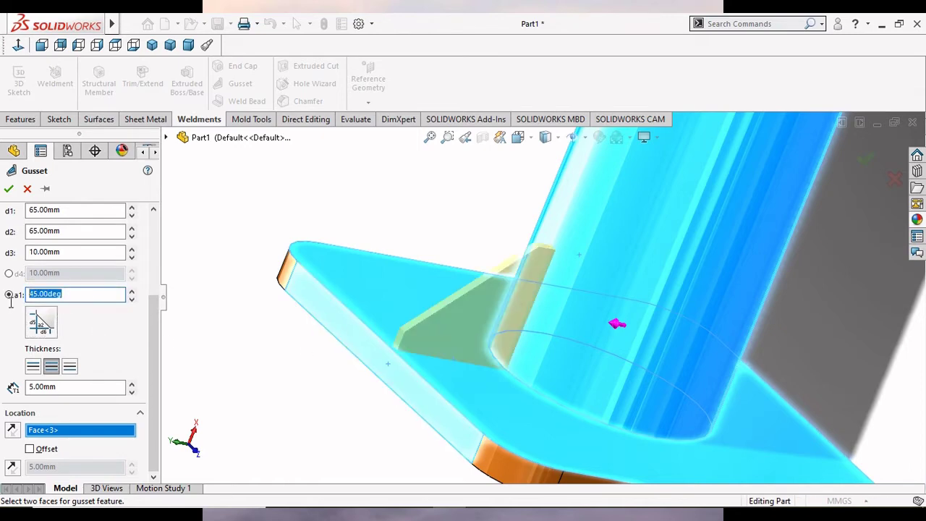
pyautogui.write('30')
pyautogui.press('Return')
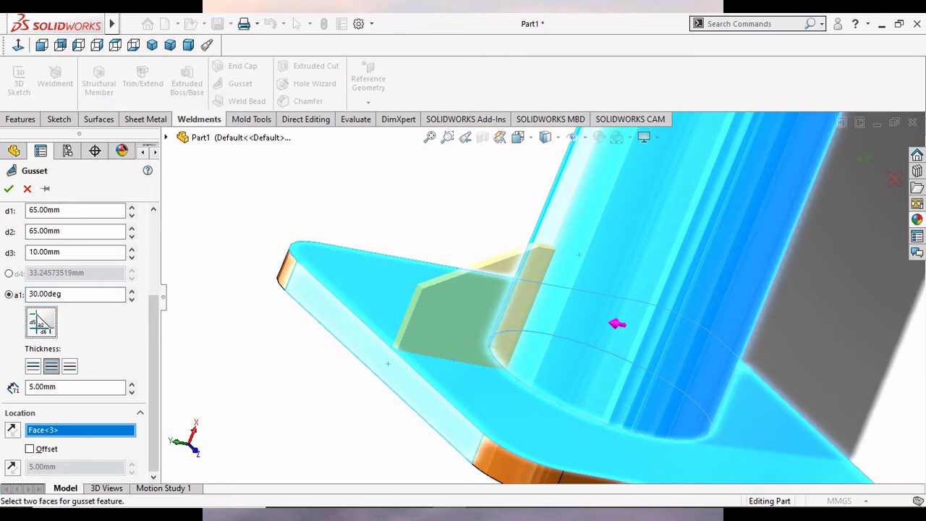
pyautogui.moveTo(28, 294); pyautogui.dragTo(64, 294)
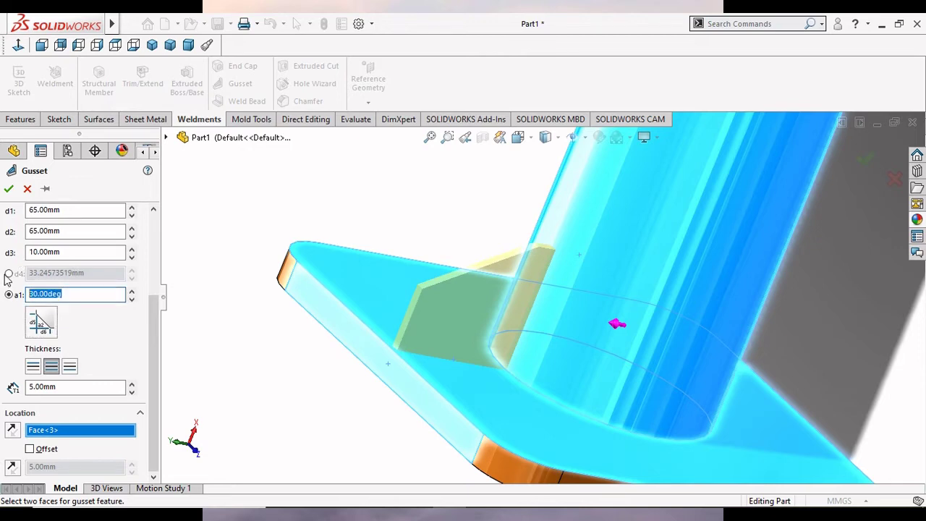
pyautogui.write('45')
pyautogui.press('Return')
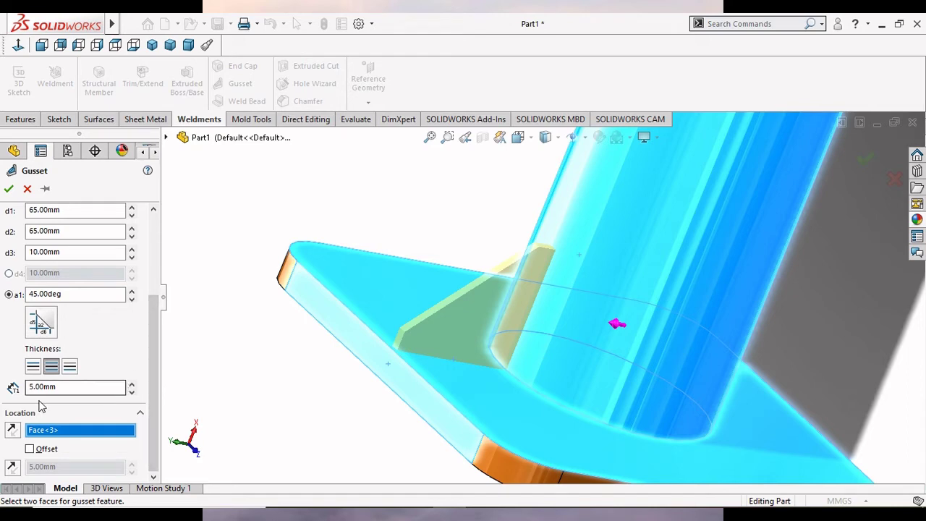
# Step: Change the gusset thickness from 5 mm to 8 mm, then settle on 7 mm
pyautogui.moveTo(70, 391); pyautogui.dragTo(7, 395)
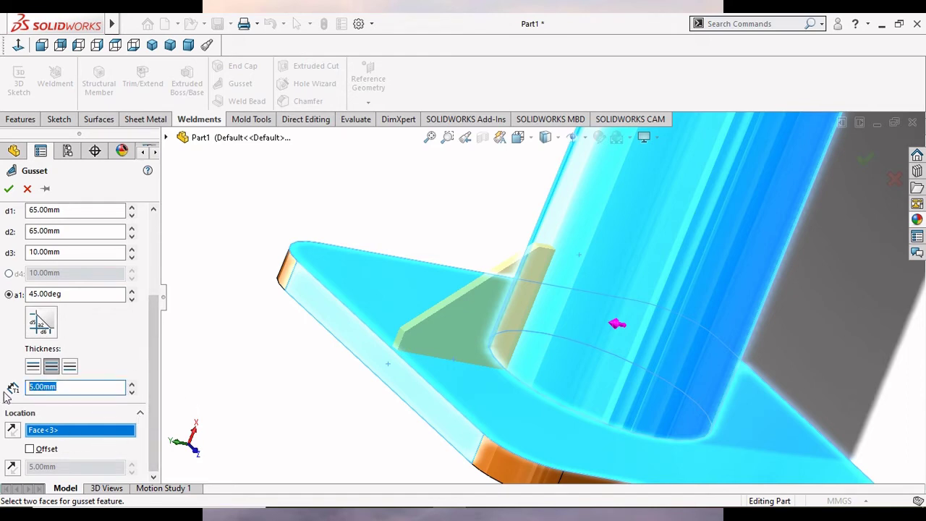
pyautogui.write('8')
pyautogui.press('Return')
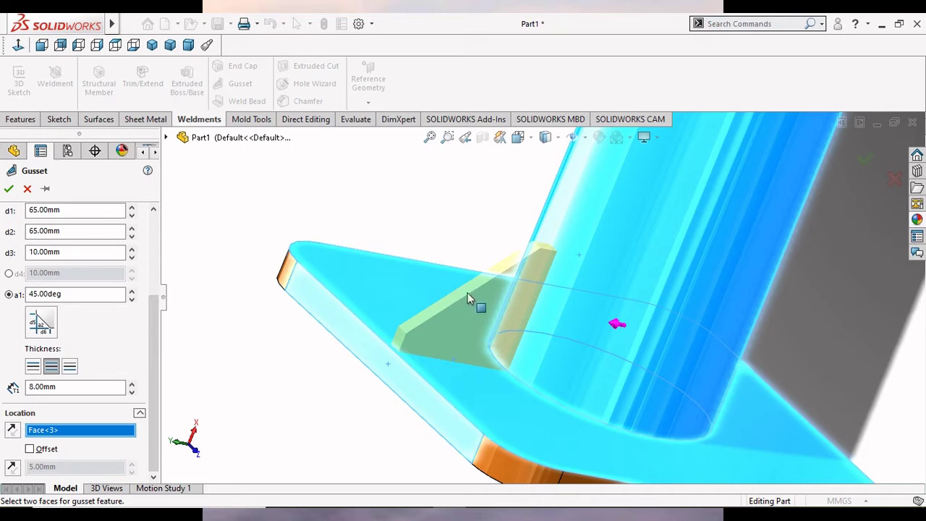
pyautogui.moveTo(92, 389); pyautogui.dragTo(52, 393)
pyautogui.write('7')
pyautogui.press('Return')
pyautogui.scroll(5, 96, 381)
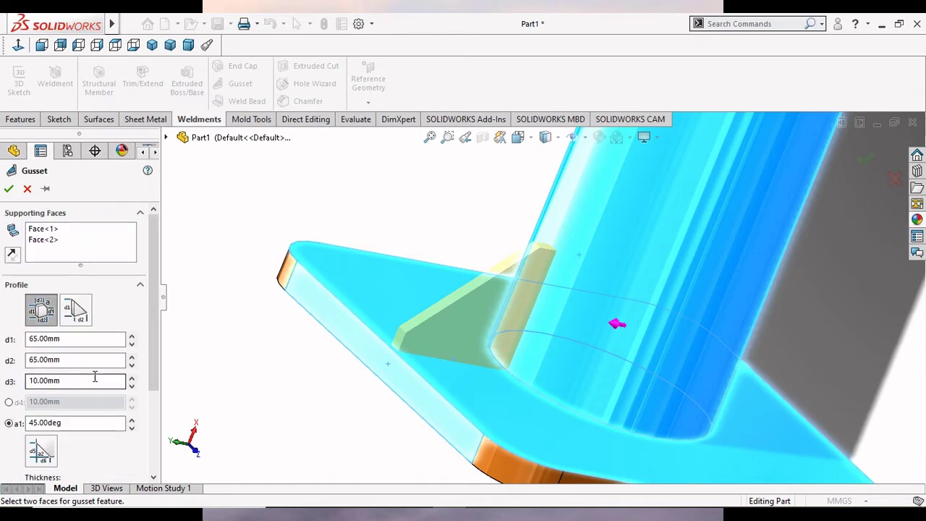
# Step: Accept the gusset to create Gusset1, inspect it on the plate, and return to the Features tools
pyautogui.click(9, 188)
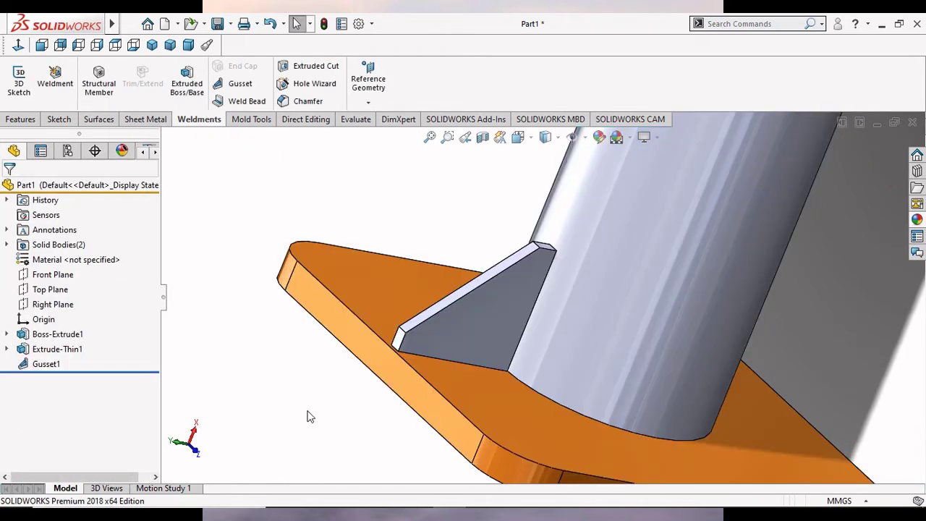
pyautogui.scroll(3, 279, 401)
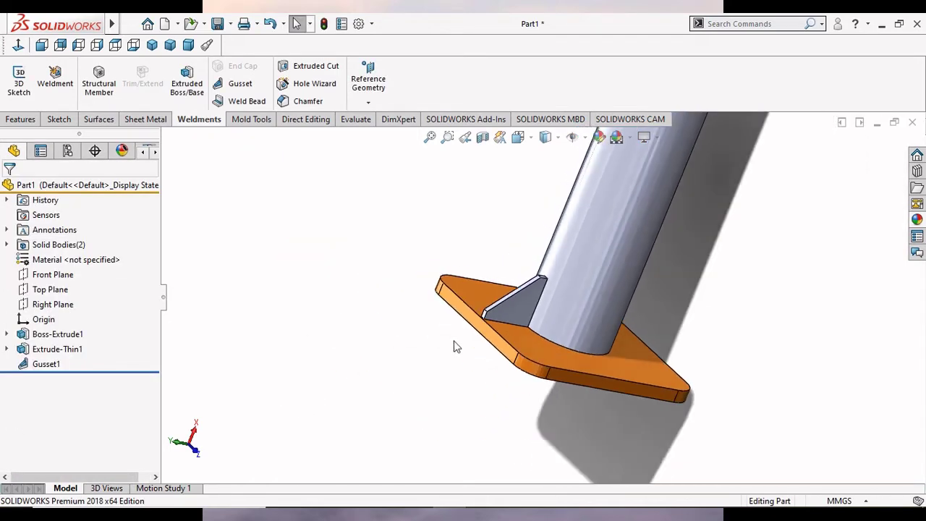
pyautogui.scroll(-2, 579, 356)
pyautogui.moveTo(721, 295)
pyautogui.mouseDown(button='middle')
pyautogui.moveTo(758, 302)
pyautogui.moveTo(589, 343)
pyautogui.mouseUp(button='middle')
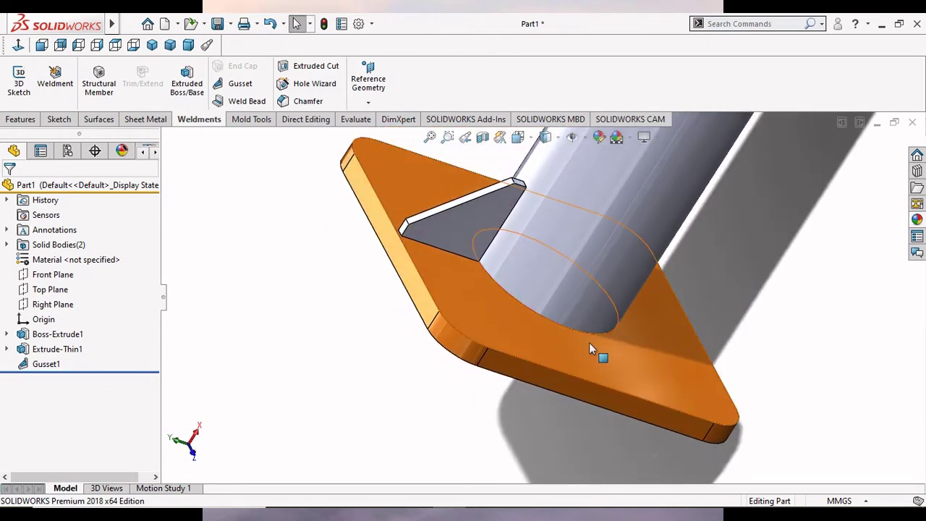
pyautogui.scroll(3, 589, 342)
pyautogui.scroll(-1, 585, 271)
pyautogui.scroll(-1, 583, 266)
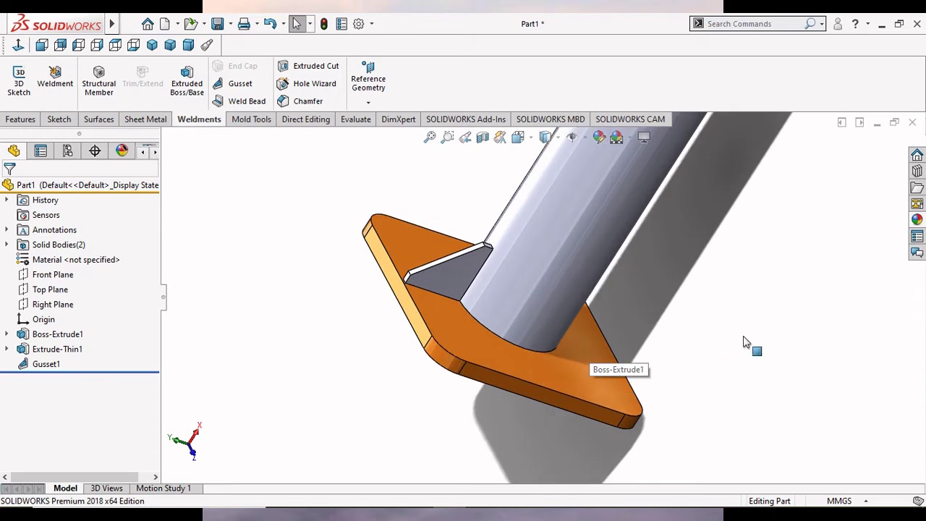
pyautogui.click(26, 120)
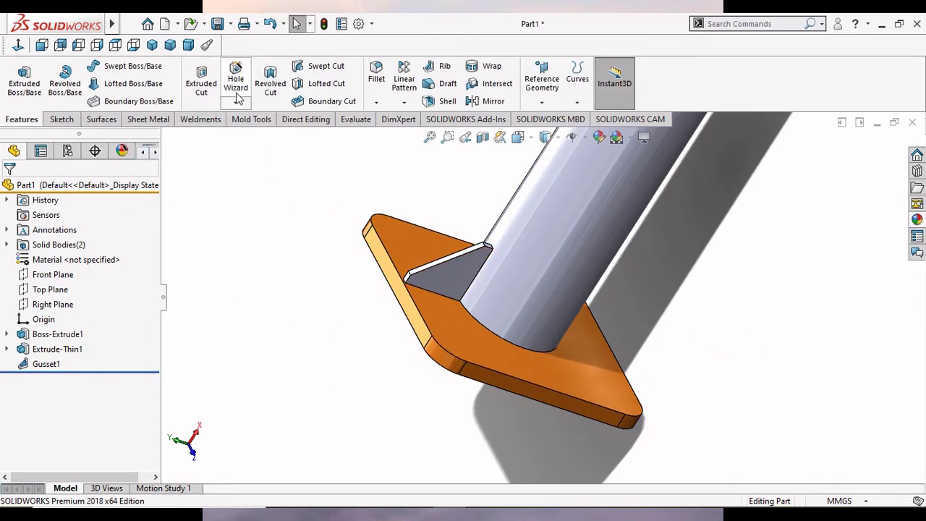
# Step: Circular-pattern the Gusset1 body around the tube face, 6 instances over 360°
pyautogui.click(407, 106)
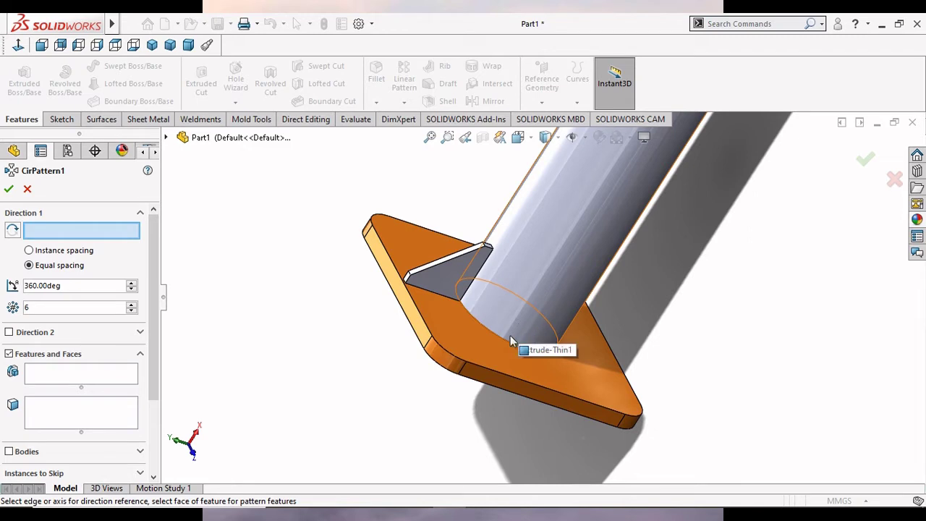
pyautogui.click(530, 281)
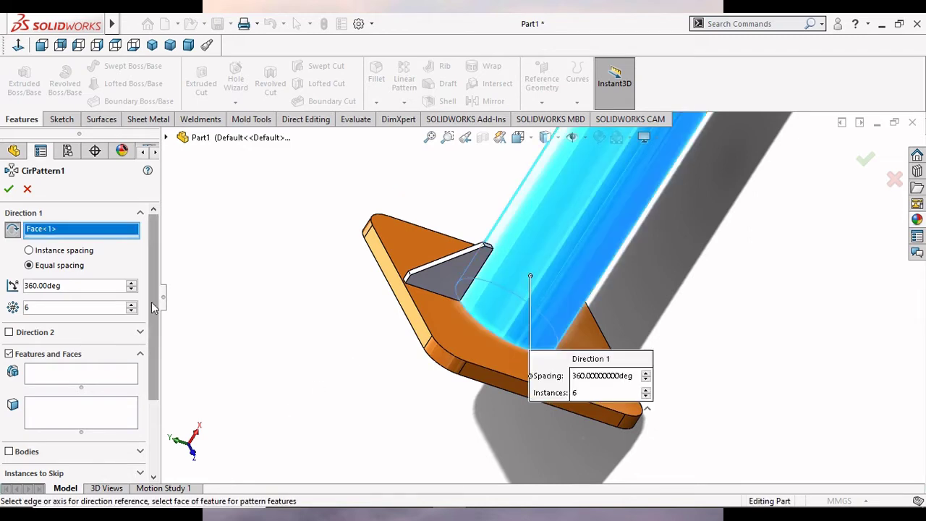
pyautogui.scroll(-3, 152, 307)
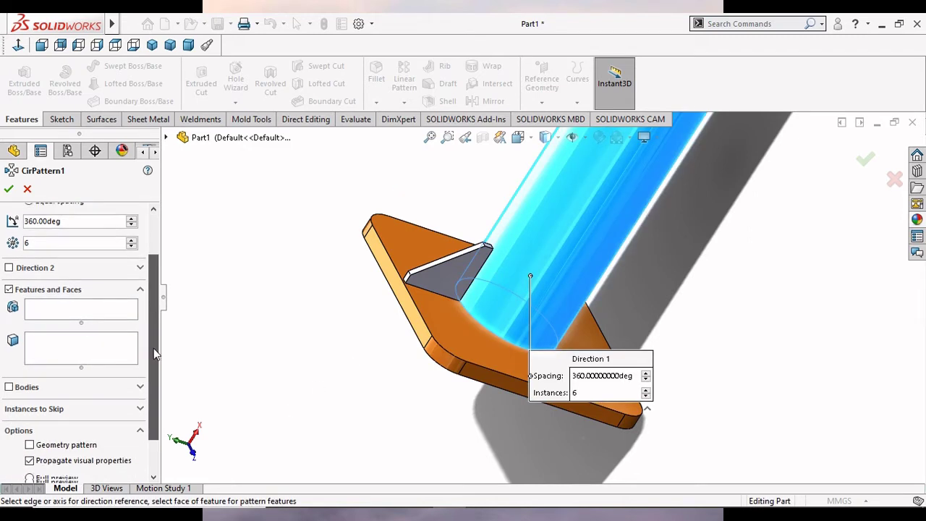
pyautogui.click(9, 376)
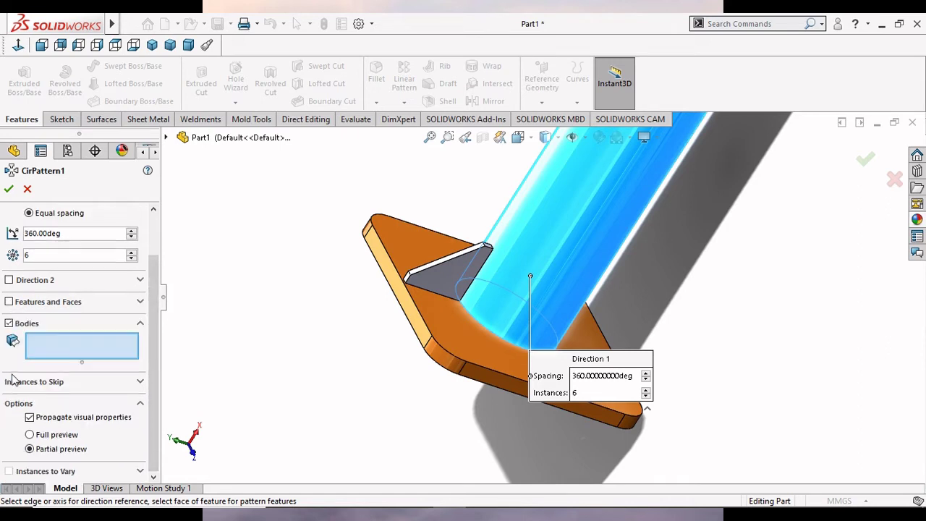
pyautogui.click(434, 276)
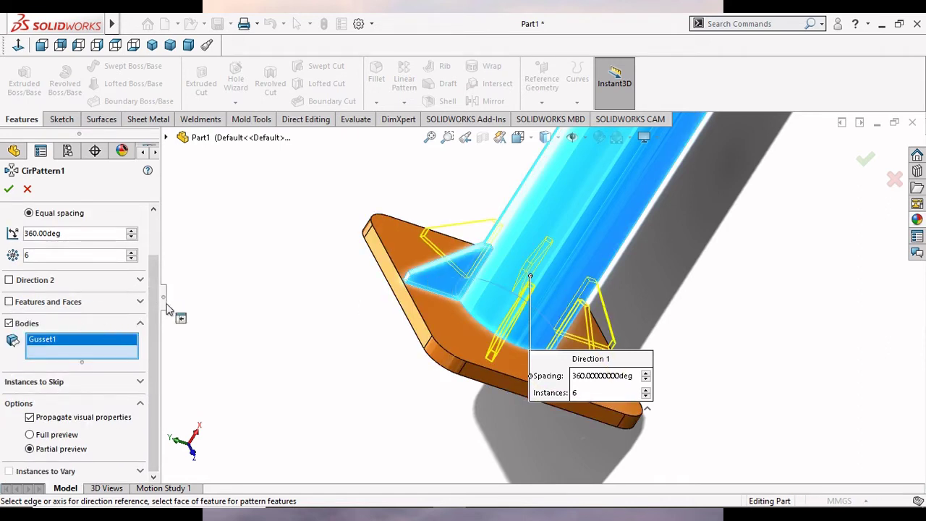
pyautogui.scroll(2, 50, 307)
pyautogui.doubleClick(50, 308)
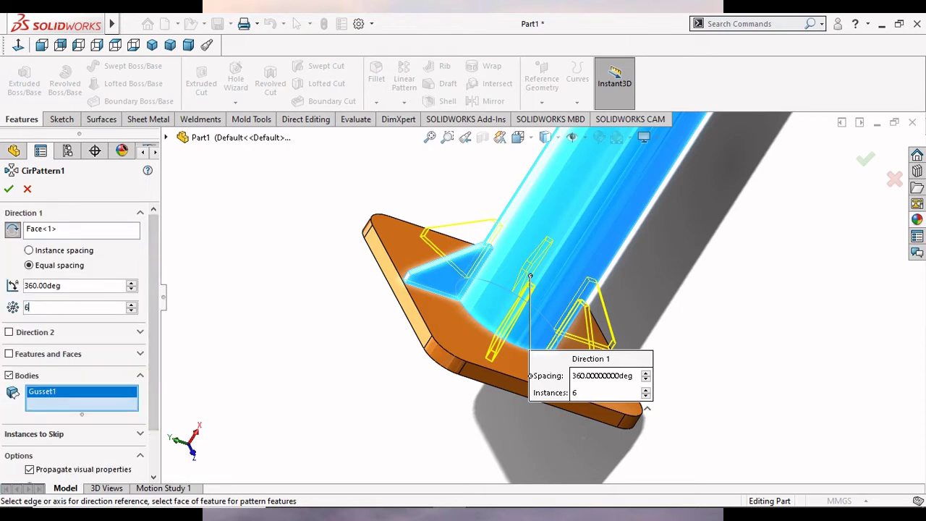
pyautogui.press('Tab')
pyautogui.click(9, 191)
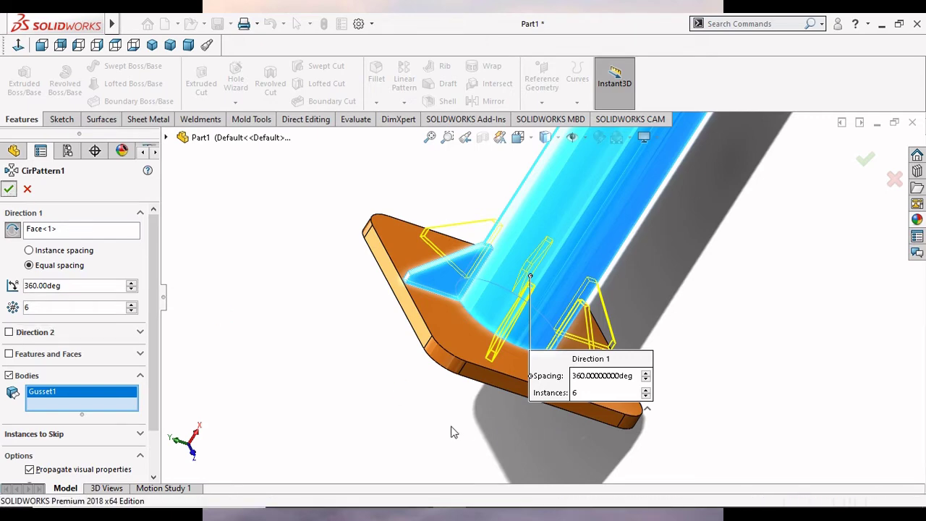
pyautogui.scroll(3, 600, 348)
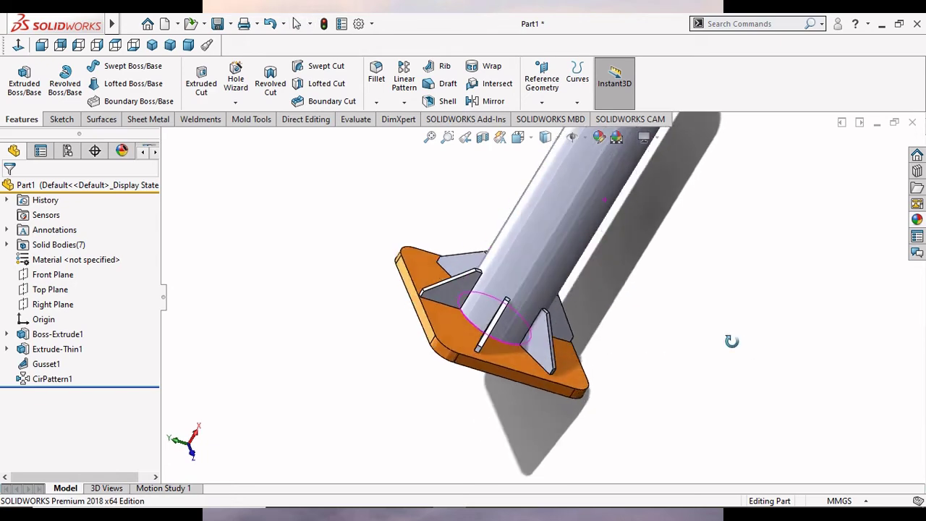
# Step: Open Gusset1 with Edit Feature from its right-click menu in the feature tree
pyautogui.moveTo(599, 348)
pyautogui.mouseDown(button='middle')
pyautogui.moveTo(701, 371)
pyautogui.moveTo(694, 402)
pyautogui.mouseUp(button='middle')
pyautogui.moveTo(706, 405); pyautogui.dragTo(734, 369, button='middle')
pyautogui.scroll(-3, 592, 259)
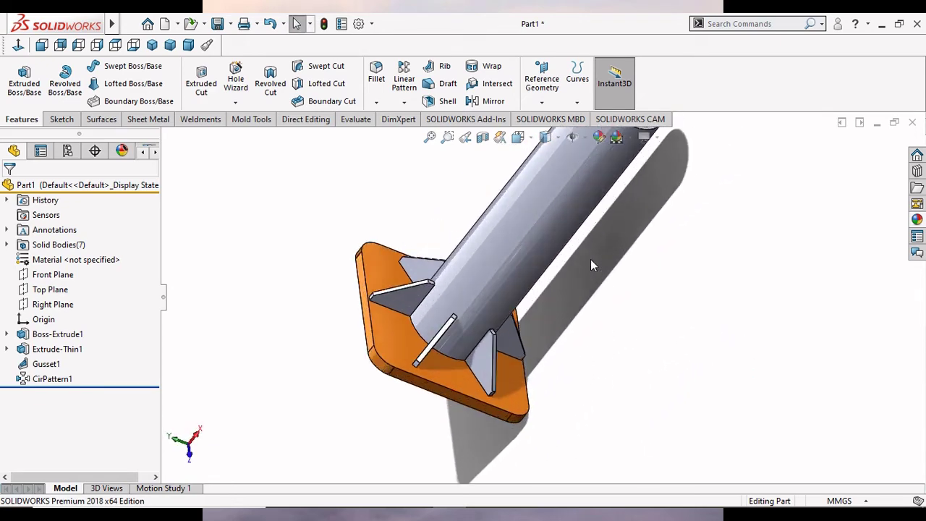
pyautogui.scroll(-2, 507, 360)
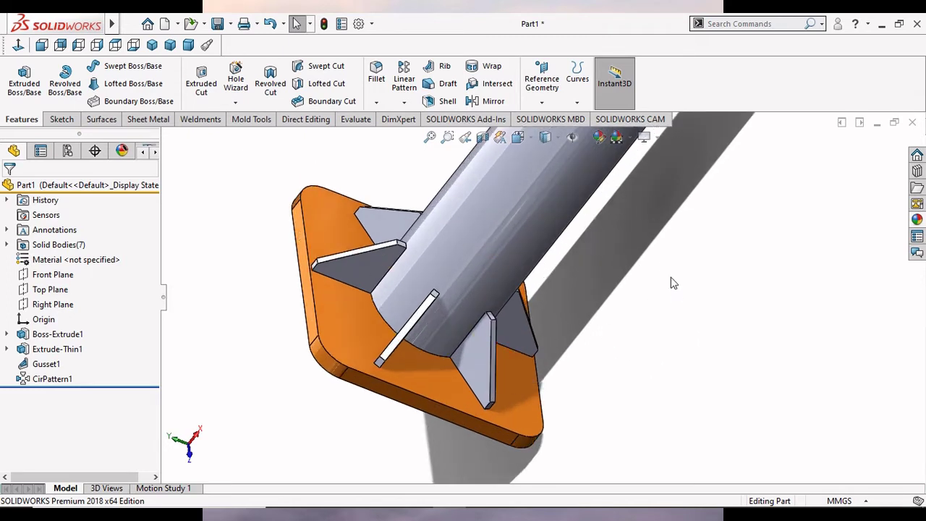
pyautogui.scroll(-2, 356, 308)
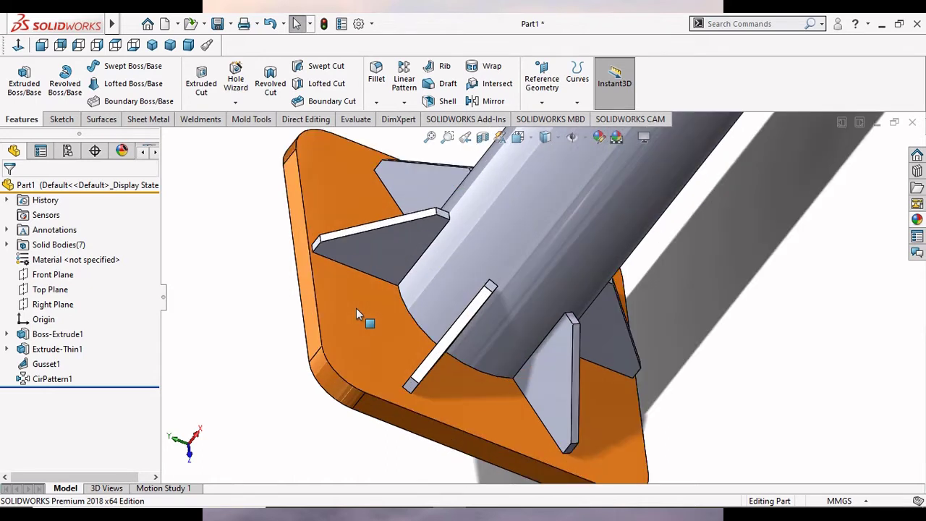
pyautogui.scroll(2, 356, 308)
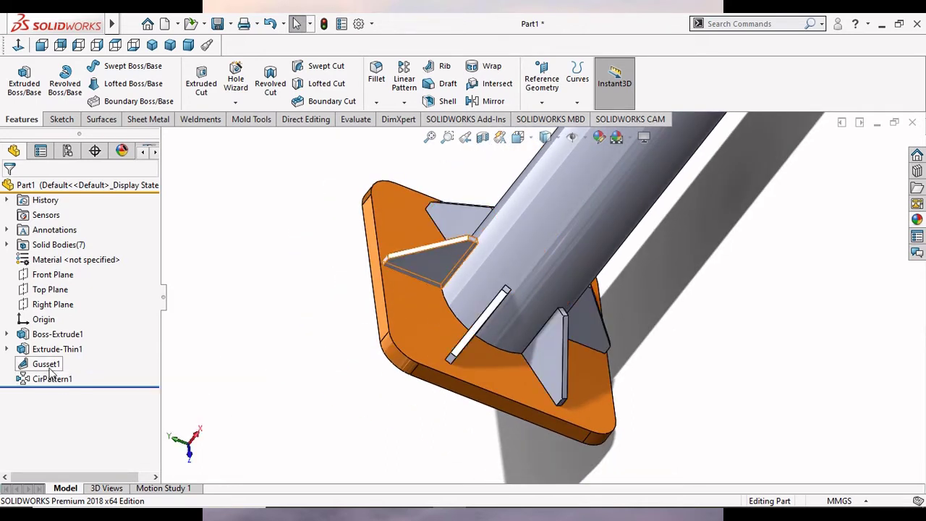
pyautogui.rightClick(52, 370)
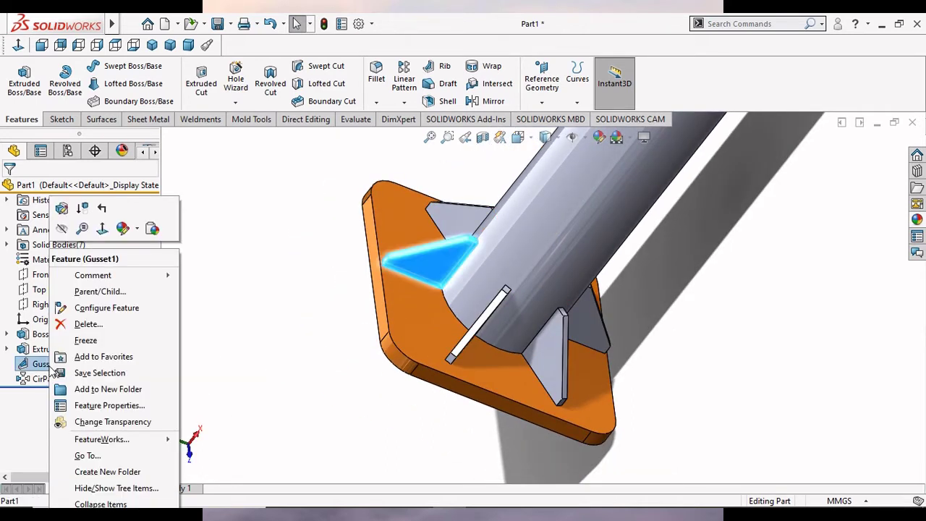
pyautogui.click(63, 208)
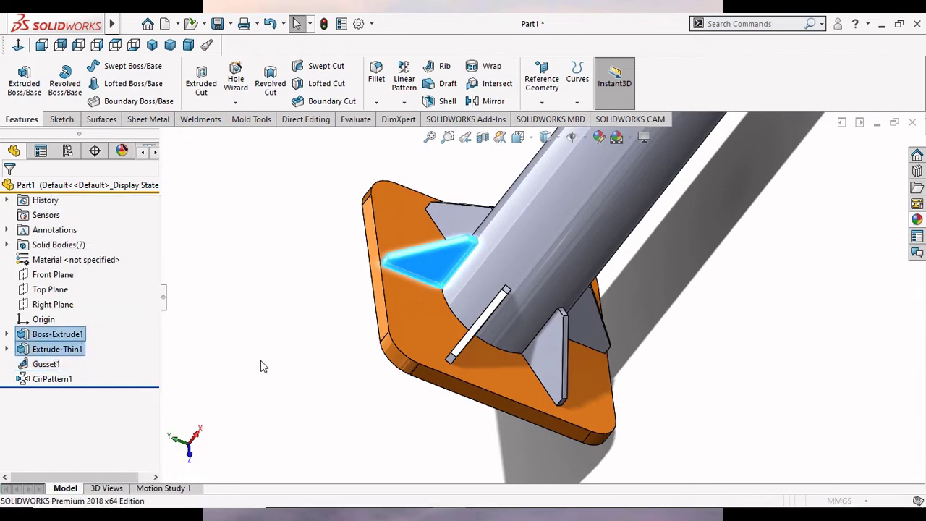
# Step: Flip the gusset to the tube's opposite side and back again
pyautogui.moveTo(154, 372); pyautogui.dragTo(165, 458)
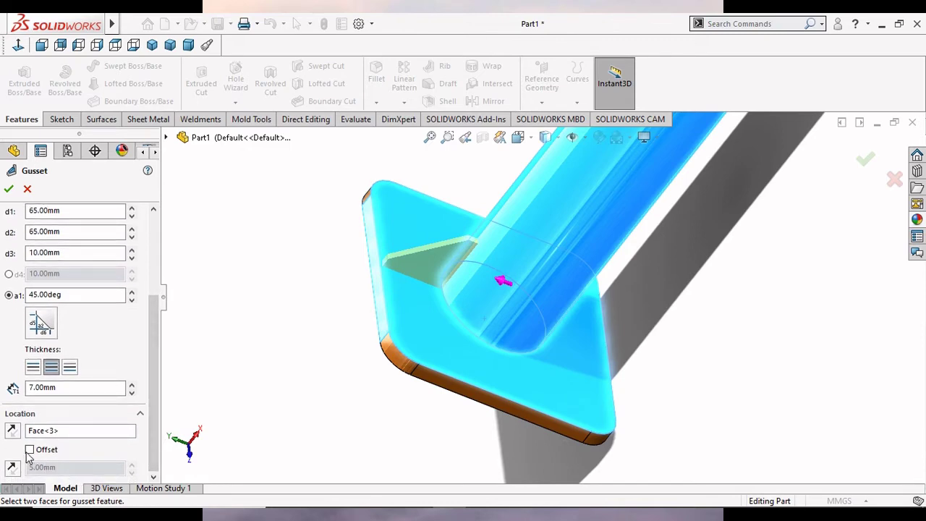
pyautogui.click(12, 432)
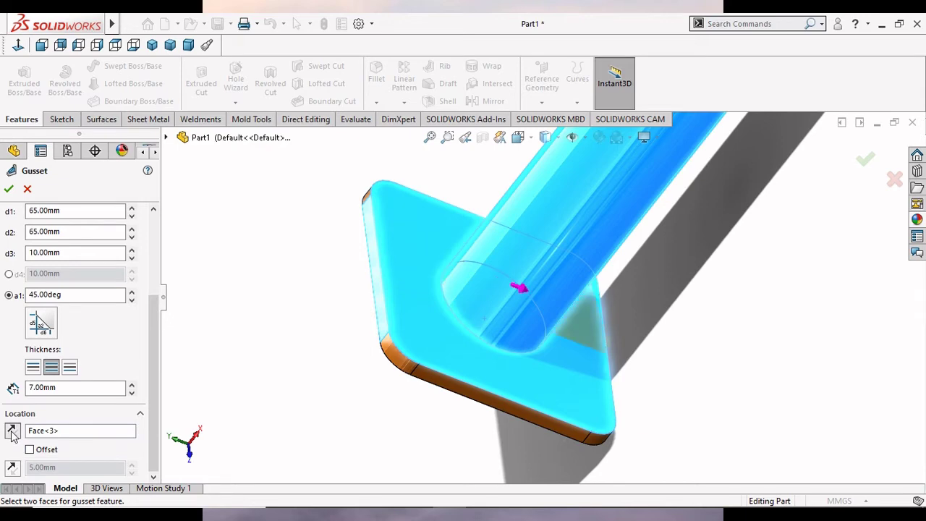
pyautogui.click(12, 432)
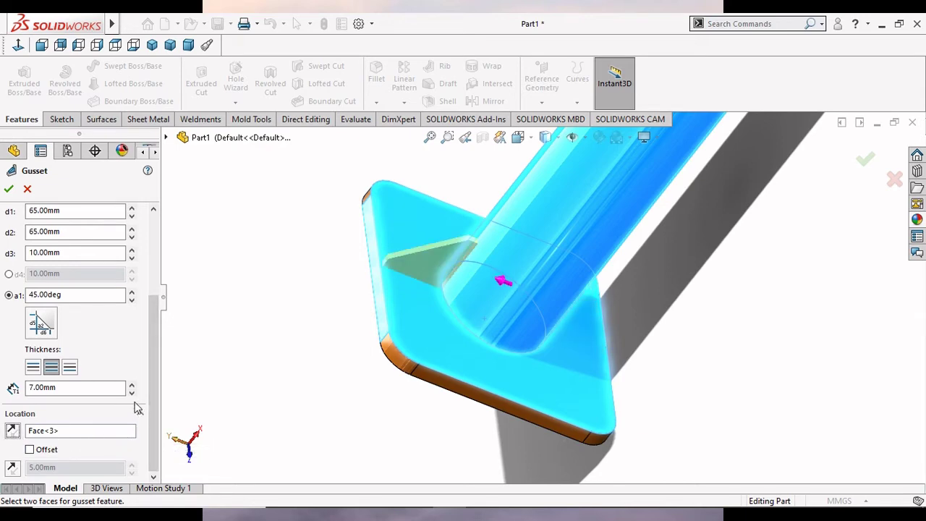
pyautogui.scroll(2, 138, 409)
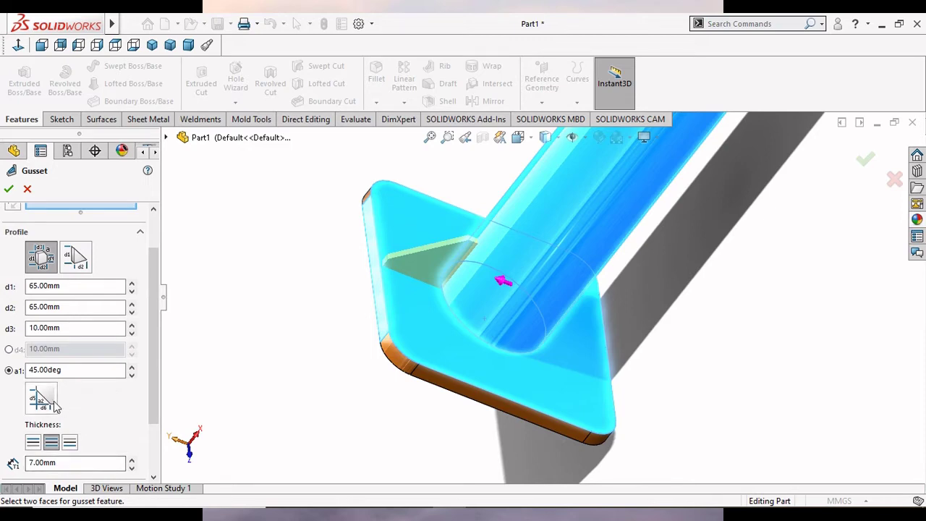
# Step: Enable the chamfered gusset corner and set its d5 length to 6 mm
pyautogui.click(57, 402)
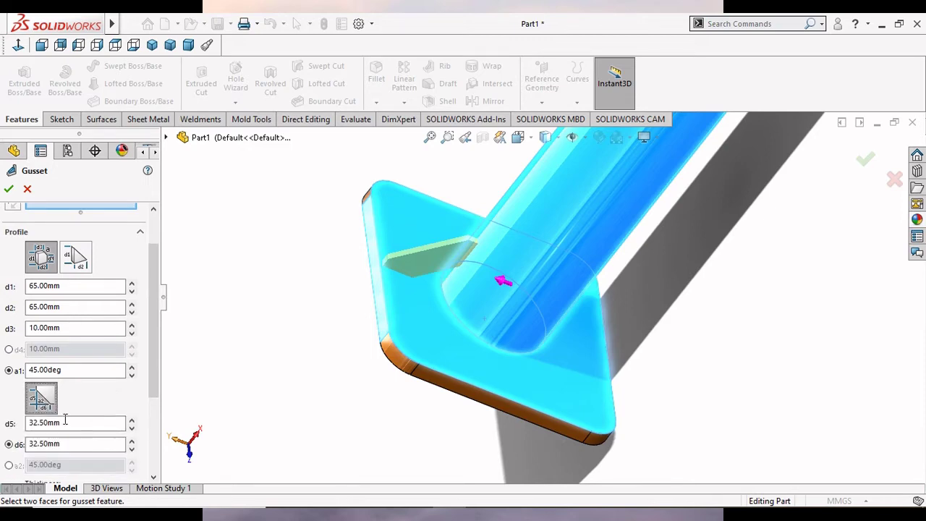
pyautogui.moveTo(68, 422); pyautogui.dragTo(47, 423)
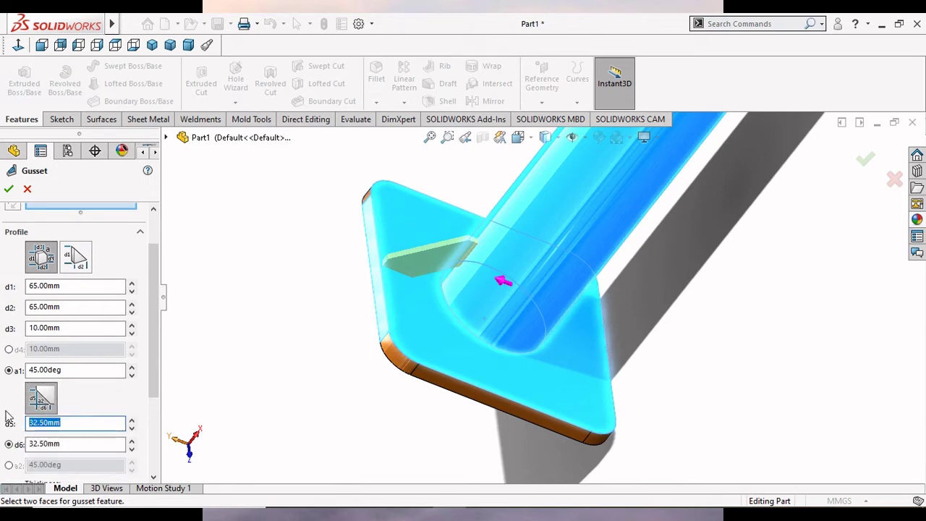
pyautogui.write('6')
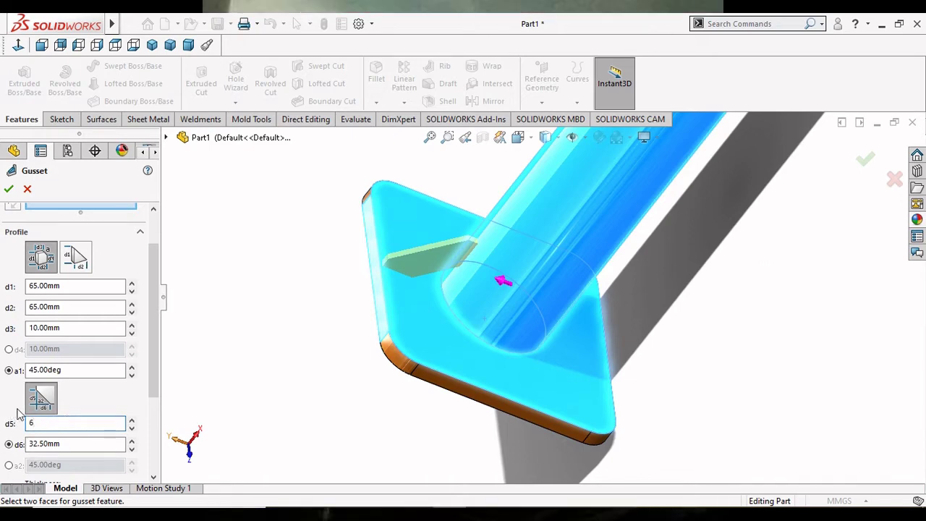
pyautogui.scroll(-1, 445, 298)
pyautogui.scroll(-3, 457, 286)
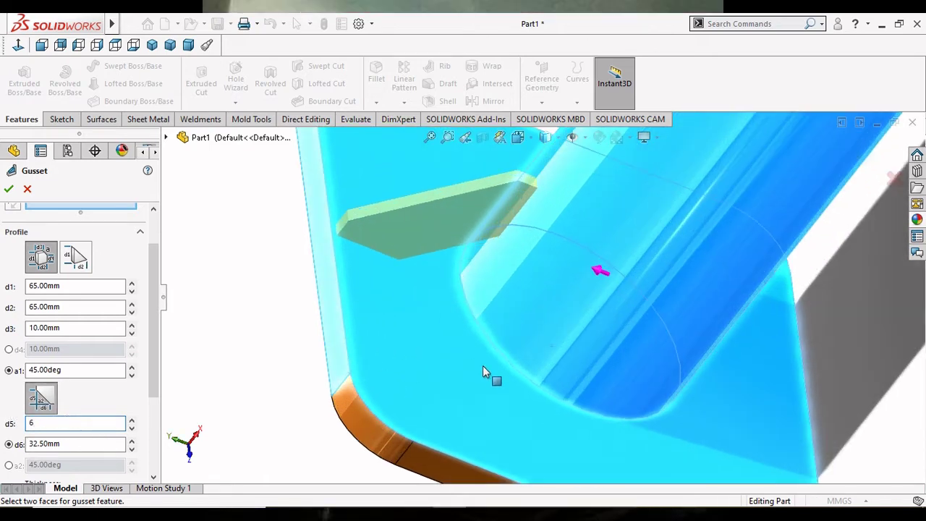
pyautogui.moveTo(483, 366)
pyautogui.mouseDown(button='middle')
pyautogui.moveTo(527, 368)
pyautogui.moveTo(517, 326)
pyautogui.moveTo(529, 304)
pyautogui.moveTo(505, 334)
pyautogui.mouseUp(button='middle')
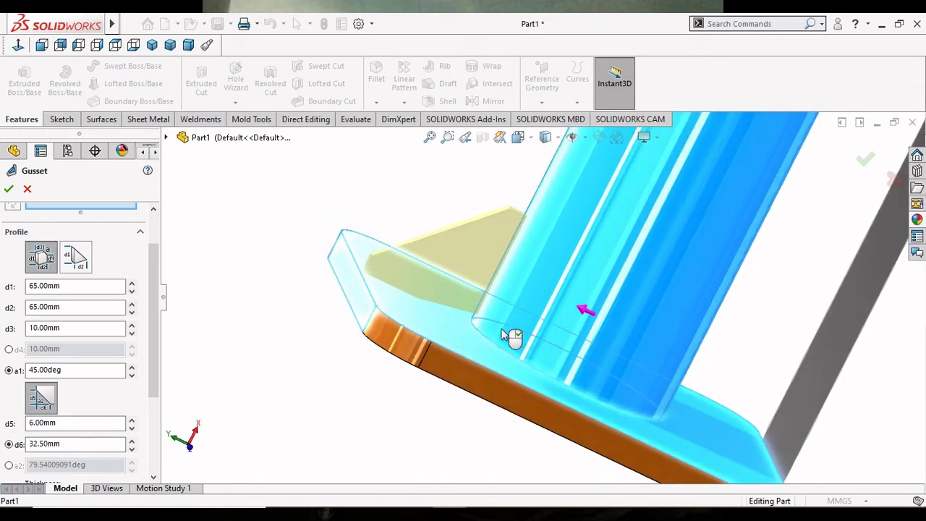
pyautogui.click(62, 422)
pyautogui.doubleClick(61, 422)
pyautogui.write('6')
pyautogui.press('Return')
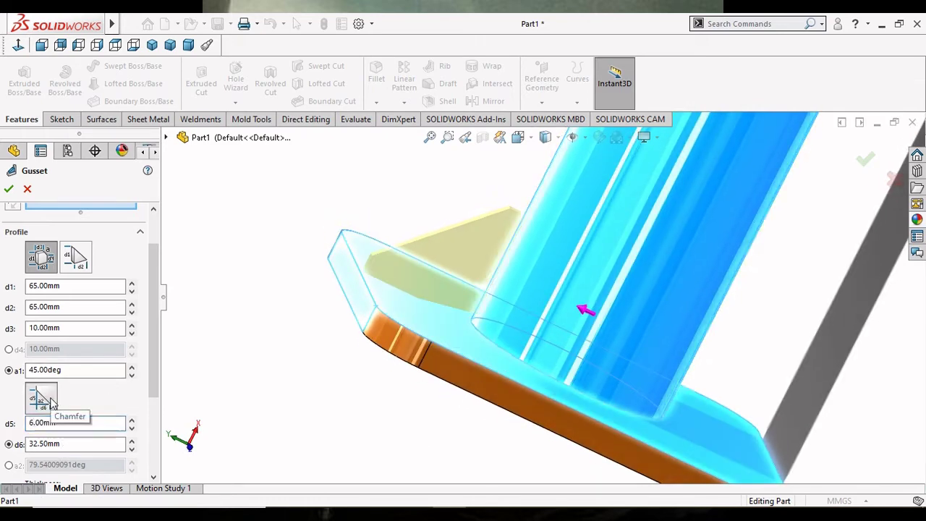
# Step: Increase the d5 chamfer length to 10 mm
pyautogui.scroll(-2, 484, 336)
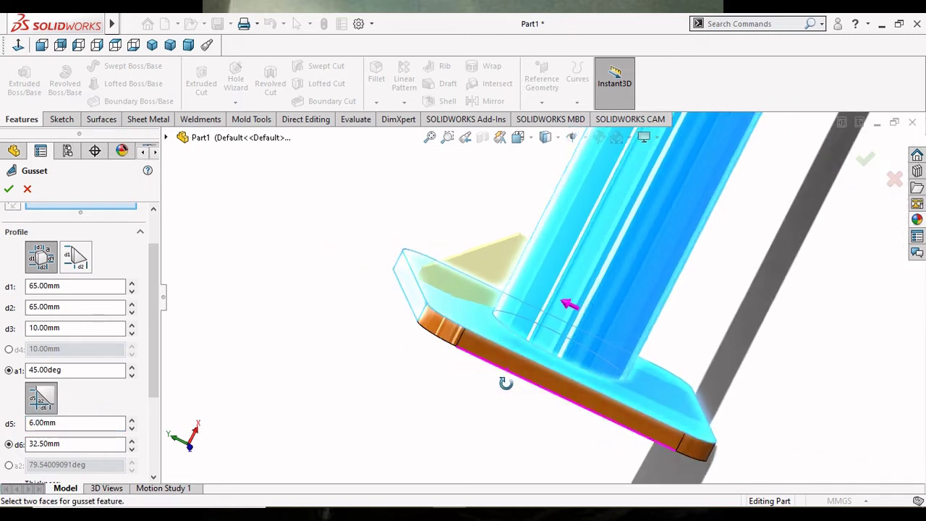
pyautogui.moveTo(486, 341); pyautogui.dragTo(463, 411, button='middle')
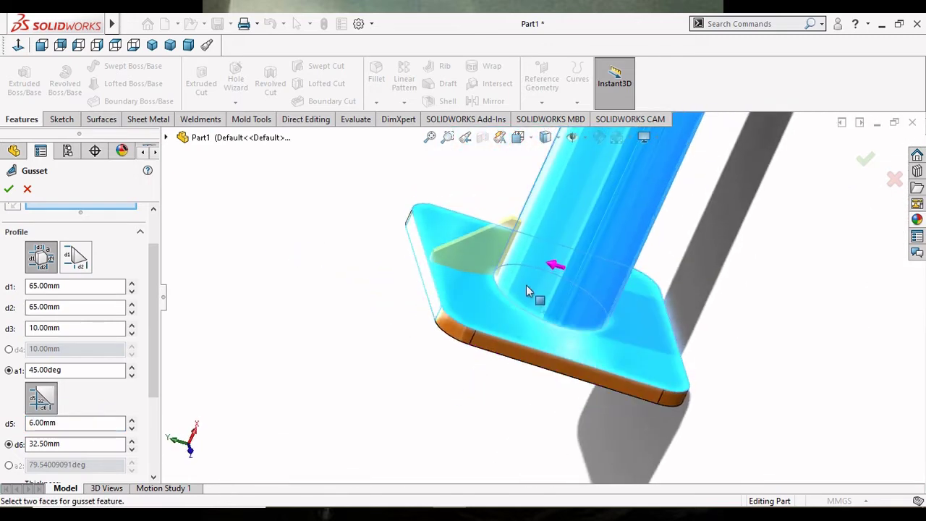
pyautogui.scroll(-2, 525, 326)
pyautogui.scroll(-2, 526, 329)
pyautogui.moveTo(526, 329); pyautogui.dragTo(505, 337, button='middle')
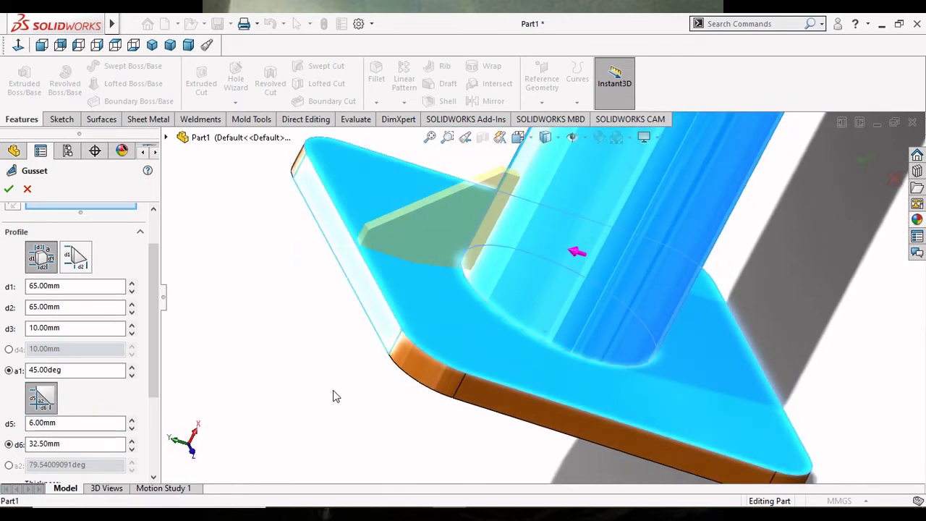
pyautogui.doubleClick(71, 423)
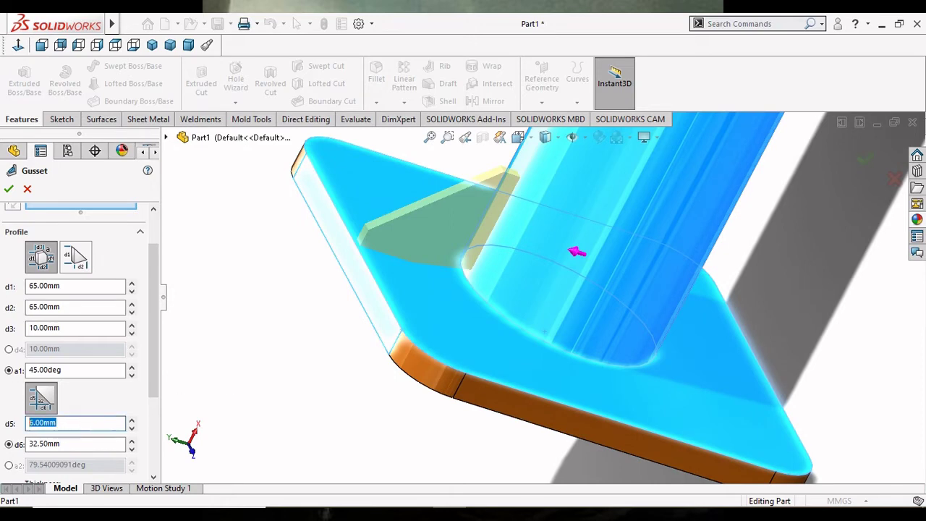
pyautogui.write('10')
pyautogui.press('Return')
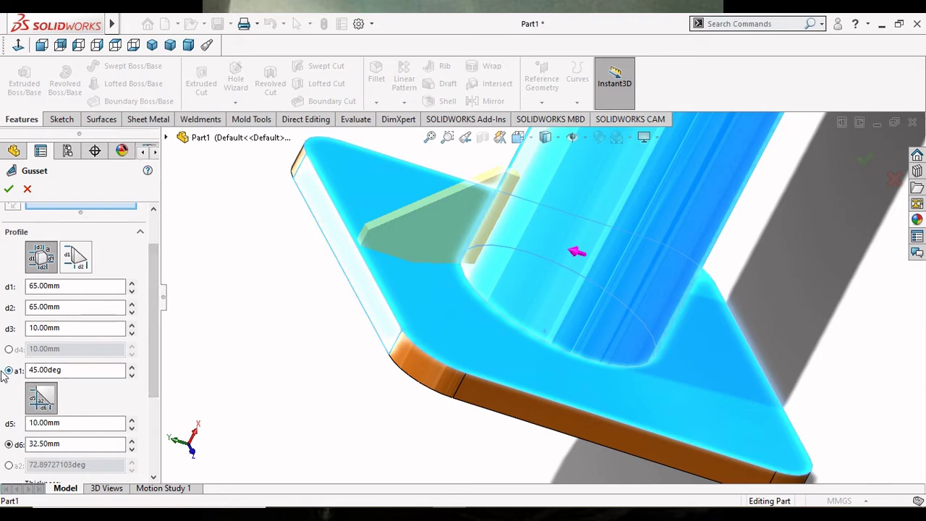
# Step: Toggle the chamfer off and on, set d6 to 10 mm, and apply the edited gusset
pyautogui.click(45, 399)
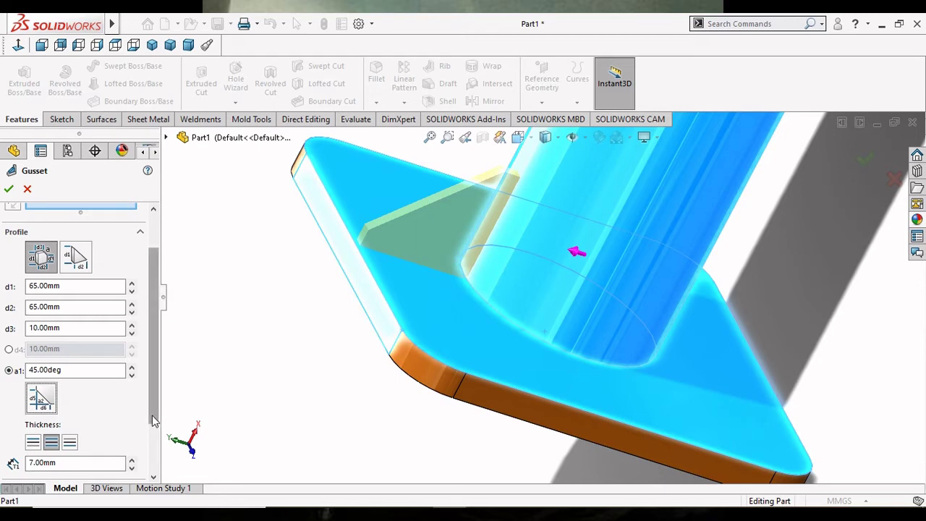
pyautogui.moveTo(155, 419); pyautogui.dragTo(153, 450)
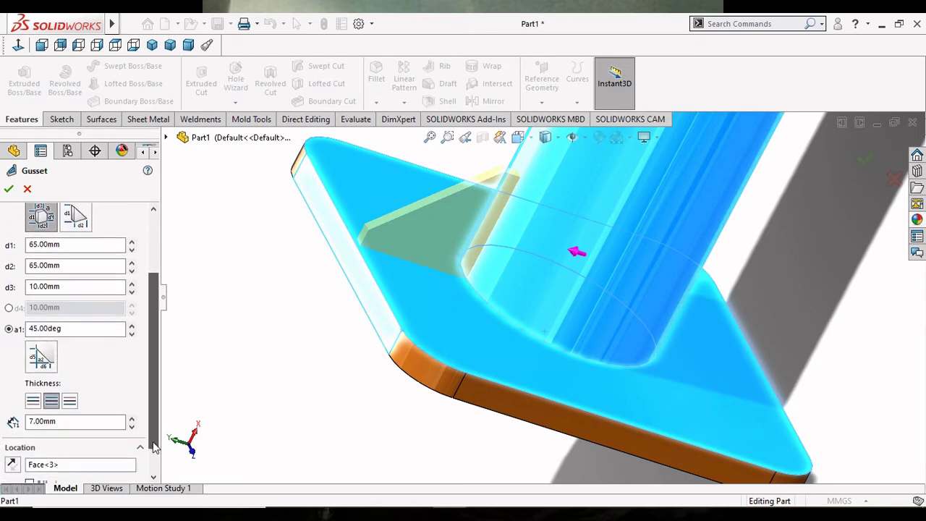
pyautogui.click(41, 353)
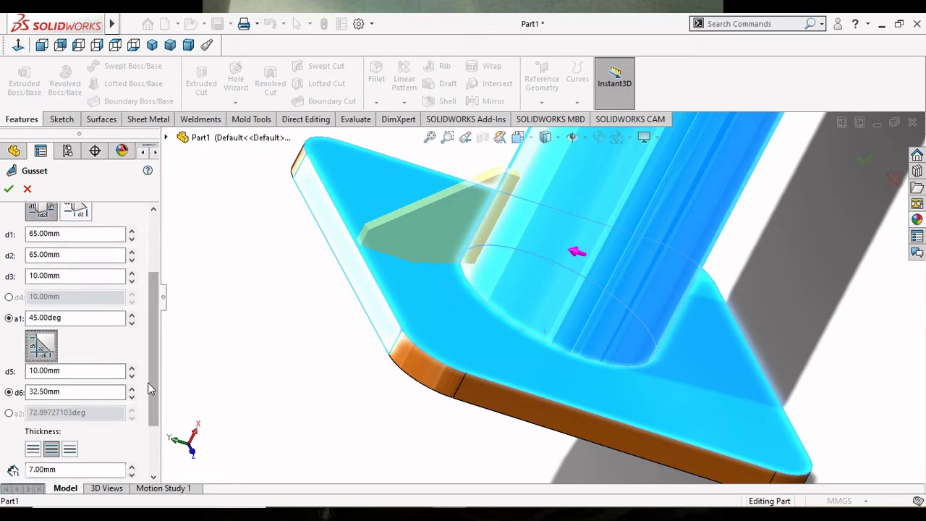
pyautogui.moveTo(68, 372); pyautogui.dragTo(34, 379)
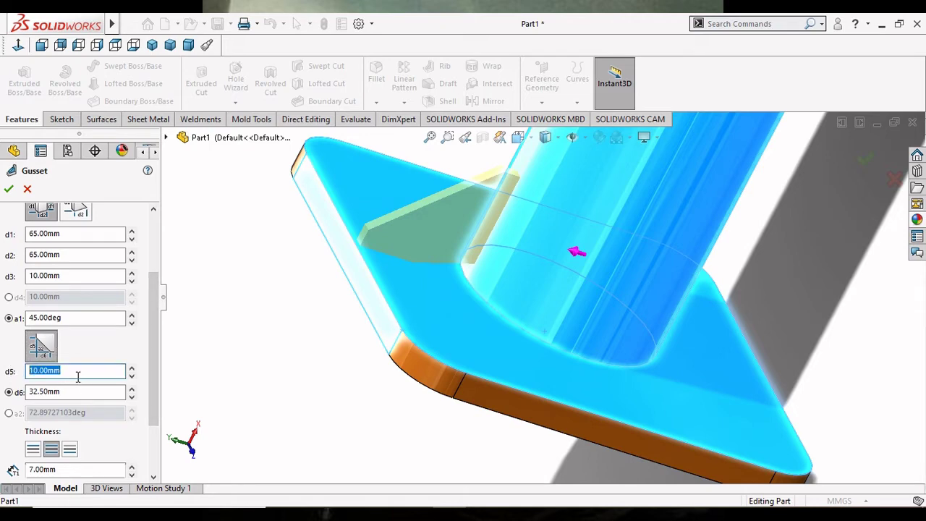
pyautogui.hotkey('ctrl', 'a')
pyautogui.write('1')
pyautogui.moveTo(80, 392); pyautogui.dragTo(3, 406)
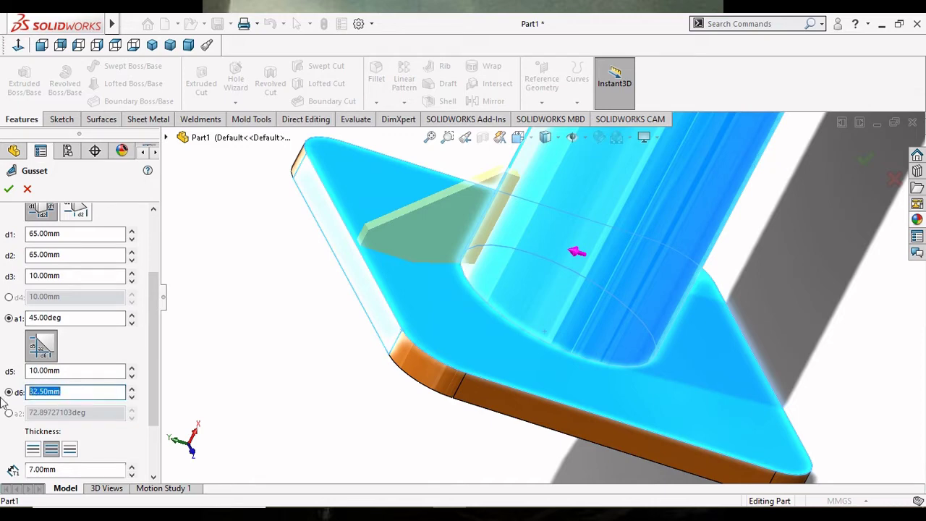
pyautogui.write('10')
pyautogui.press('Tab')
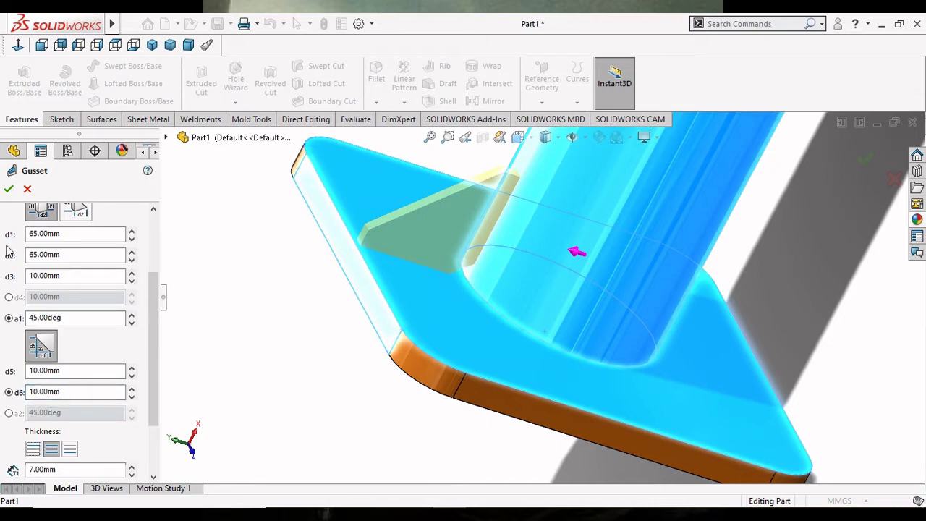
pyautogui.click(9, 193)
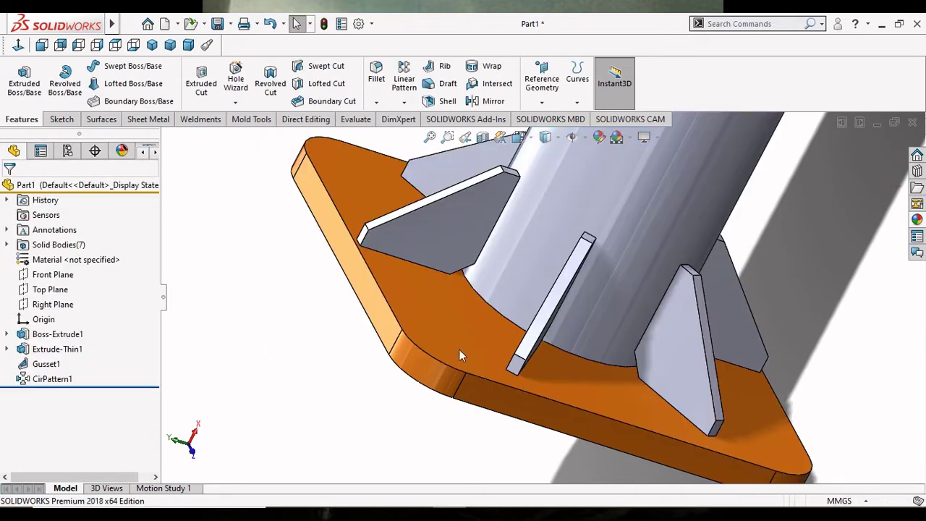
# Step: Orbit around the base, pick several gussets in the viewport, then clear the selection
pyautogui.scroll(3, 670, 340)
pyautogui.moveTo(636, 311)
pyautogui.mouseDown(button='middle')
pyautogui.moveTo(751, 275)
pyautogui.moveTo(767, 256)
pyautogui.mouseUp(button='middle')
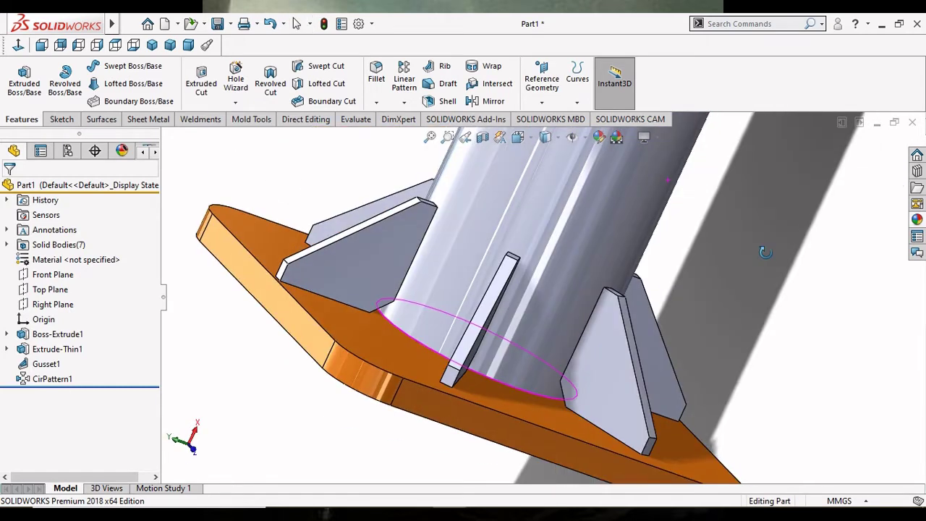
pyautogui.click(340, 258)
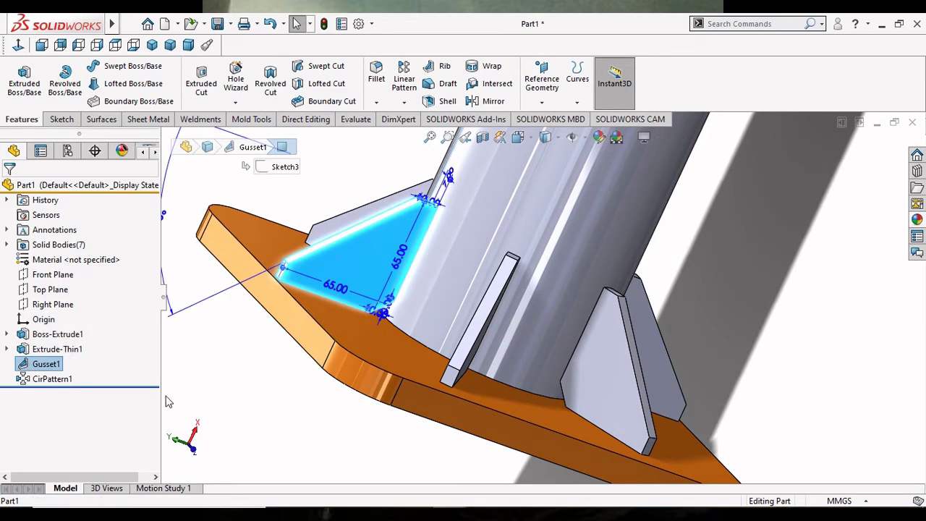
pyautogui.keyDown('ctrl'); pyautogui.click(483, 349); pyautogui.keyUp('ctrl')
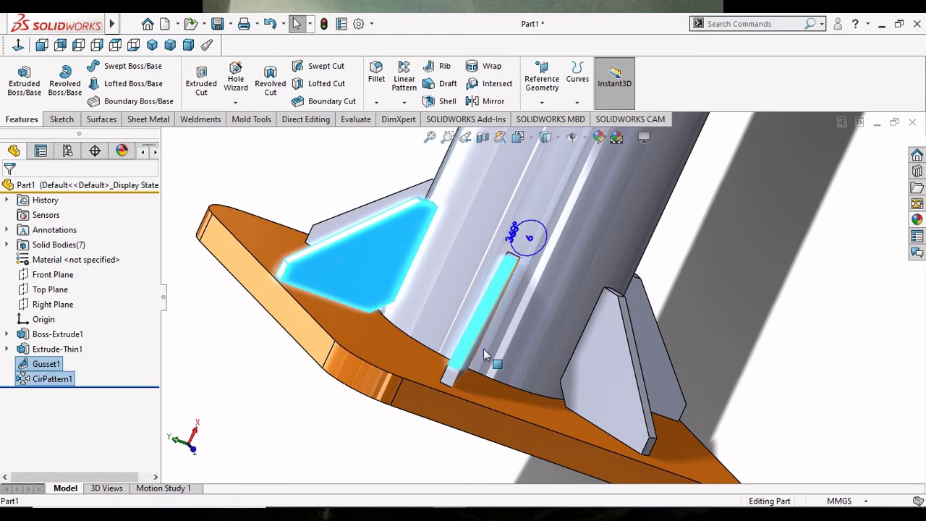
pyautogui.keyDown('ctrl'); pyautogui.click(599, 390); pyautogui.keyUp('ctrl')
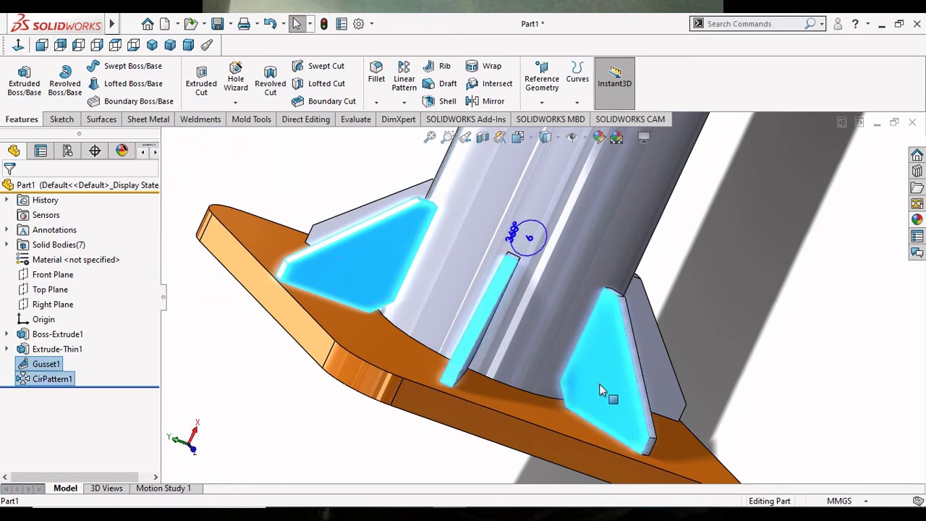
pyautogui.keyDown('ctrl'); pyautogui.click(660, 392); pyautogui.keyUp('ctrl')
pyautogui.moveTo(539, 375)
pyautogui.mouseDown(button='middle')
pyautogui.moveTo(603, 364)
pyautogui.moveTo(581, 363)
pyautogui.mouseUp(button='middle')
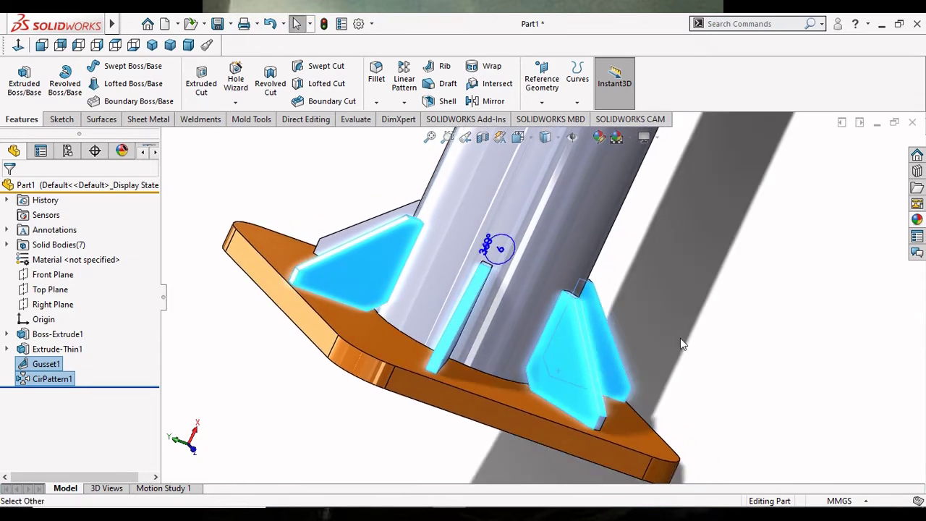
pyautogui.moveTo(680, 338); pyautogui.dragTo(545, 339, button='middle')
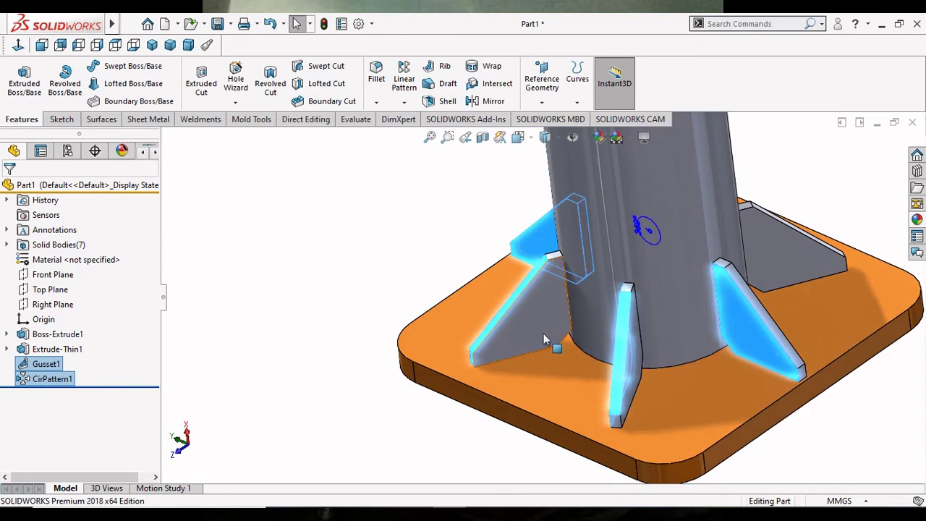
pyautogui.keyDown('ctrl'); pyautogui.click(546, 340); pyautogui.keyUp('ctrl')
pyautogui.click(651, 349)
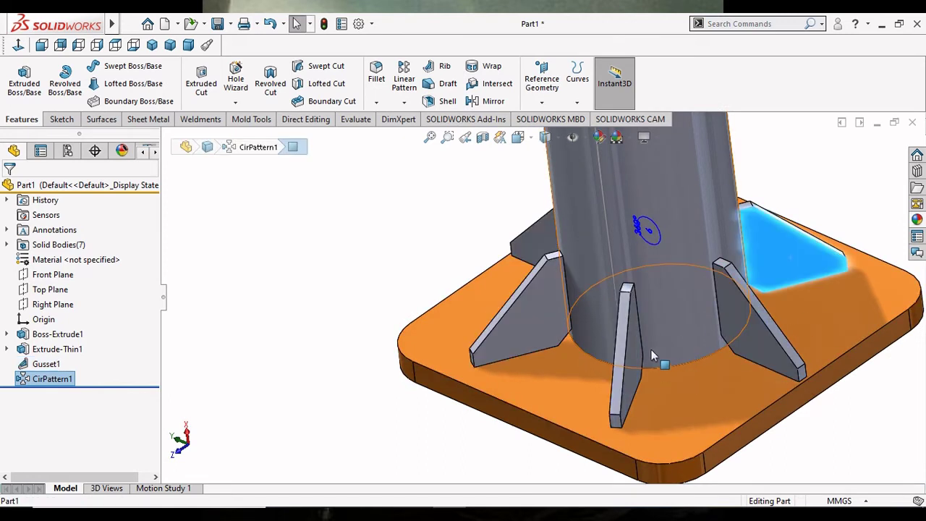
pyautogui.scroll(3, 688, 333)
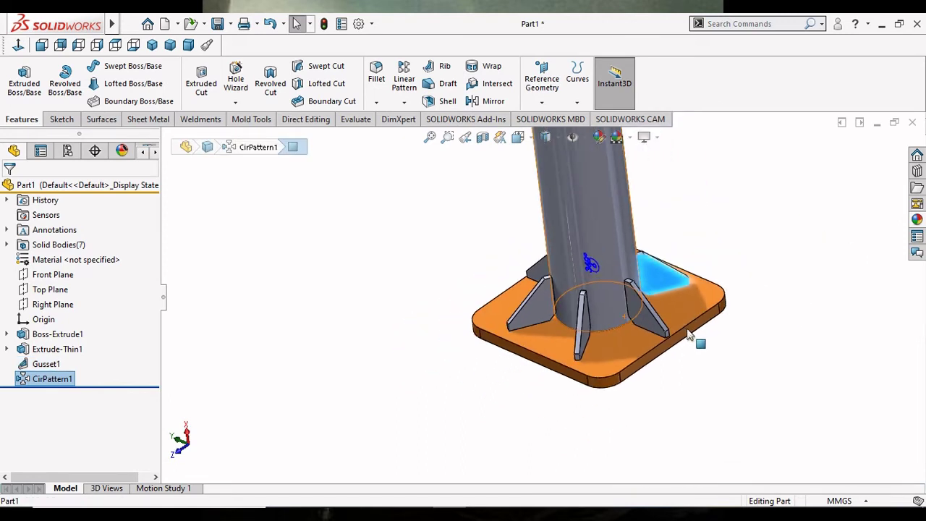
pyautogui.click(778, 358)
# Step: Ctrl-select Gusset1 and CirPattern1 in the FeatureManager tree
pyautogui.moveTo(706, 333); pyautogui.dragTo(753, 320, button='middle')
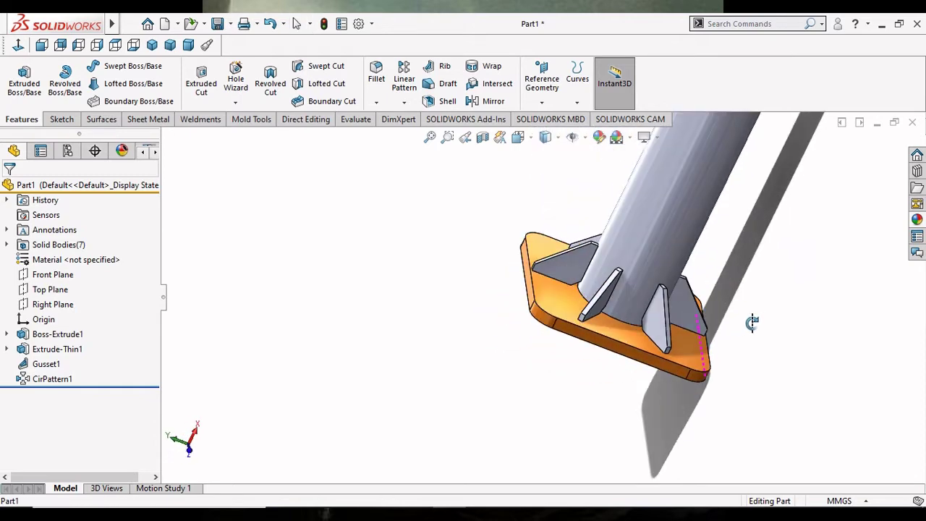
pyautogui.scroll(-3, 680, 294)
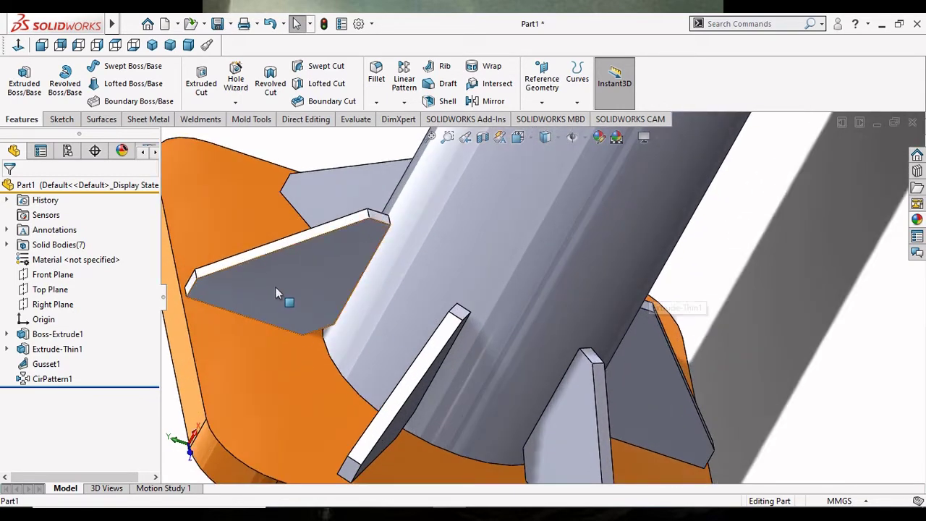
pyautogui.click(275, 287)
pyautogui.scroll(-2, 223, 353)
pyautogui.keyDown('ctrl'); pyautogui.click(53, 379); pyautogui.keyUp('ctrl')
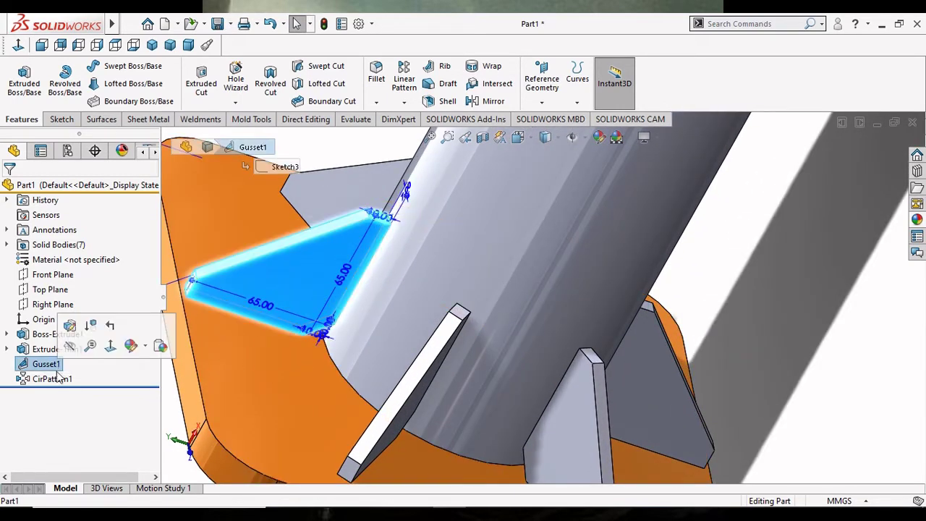
# Step: Give Gusset1 and its circular-pattern copies a black appearance colour
pyautogui.click(582, 171)
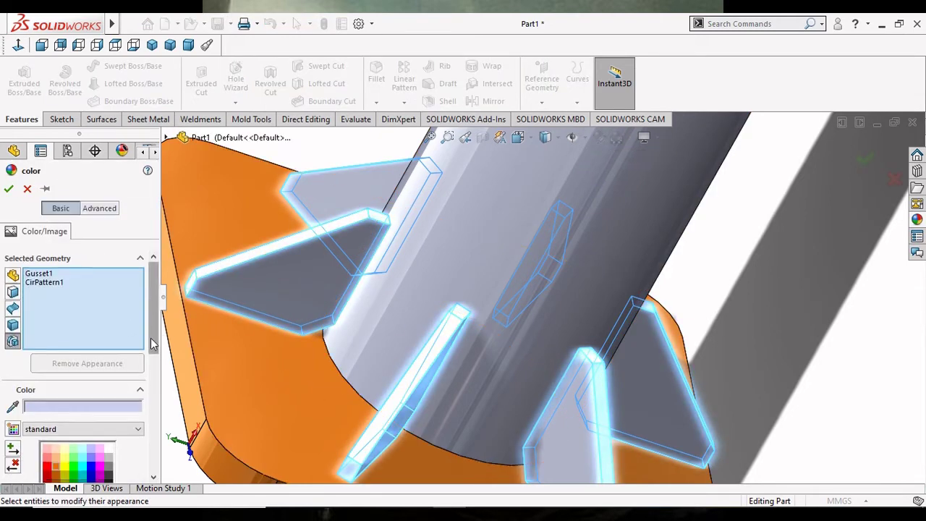
pyautogui.scroll(-4, 151, 377)
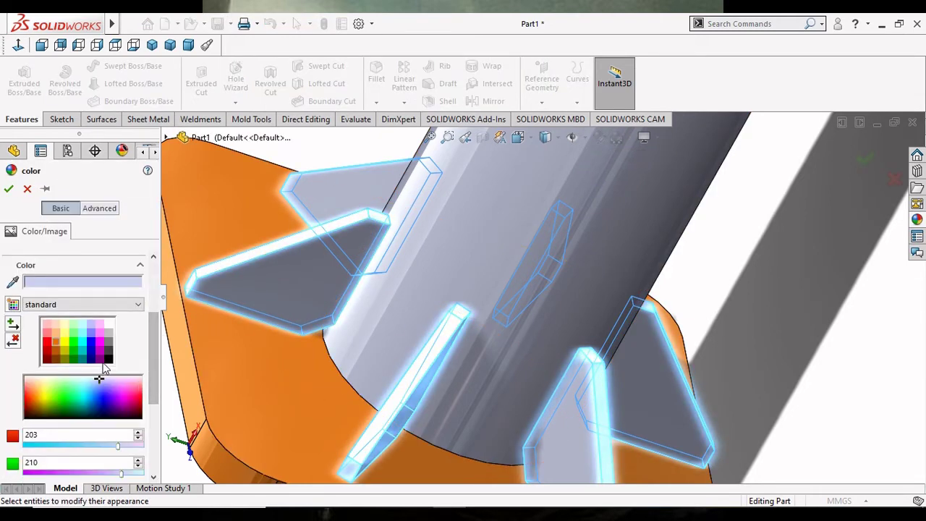
pyautogui.click(108, 360)
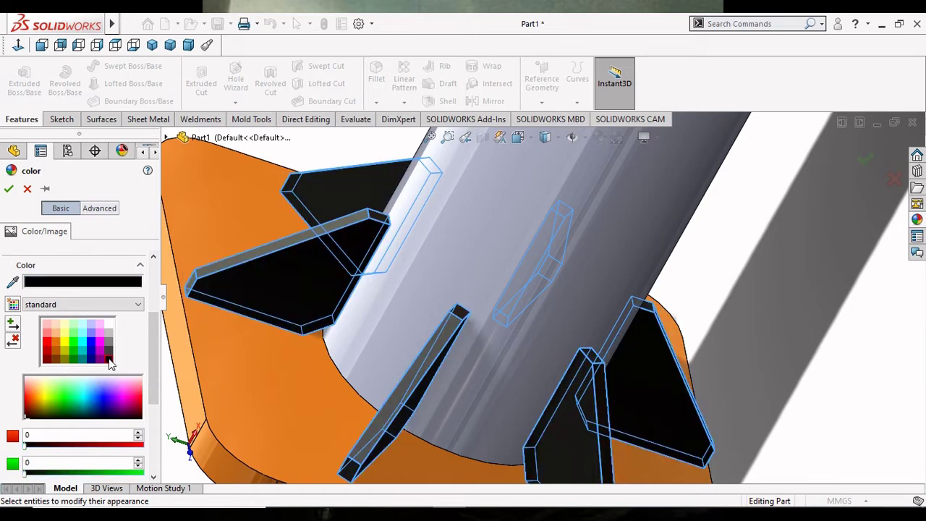
pyautogui.click(9, 188)
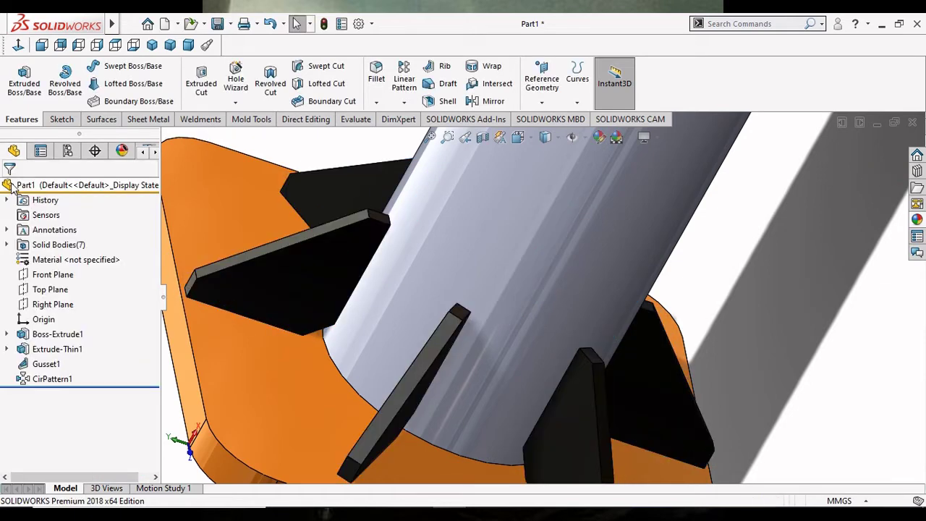
# Step: Select the tube's Extrude-Thin1 feature
pyautogui.scroll(4, 663, 374)
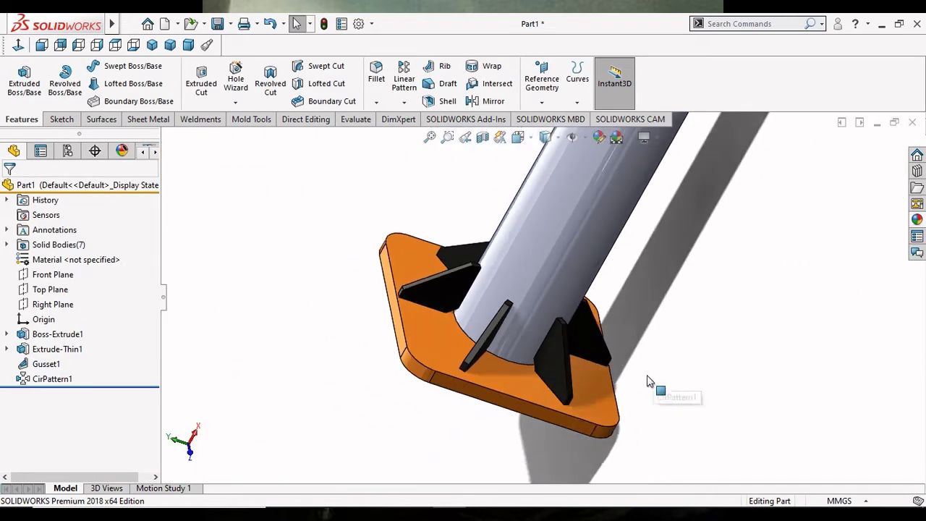
pyautogui.moveTo(695, 386)
pyautogui.mouseDown(button='middle')
pyautogui.moveTo(648, 434)
pyautogui.moveTo(709, 382)
pyautogui.mouseUp(button='middle')
pyautogui.scroll(-2, 533, 331)
pyautogui.scroll(-5, 533, 332)
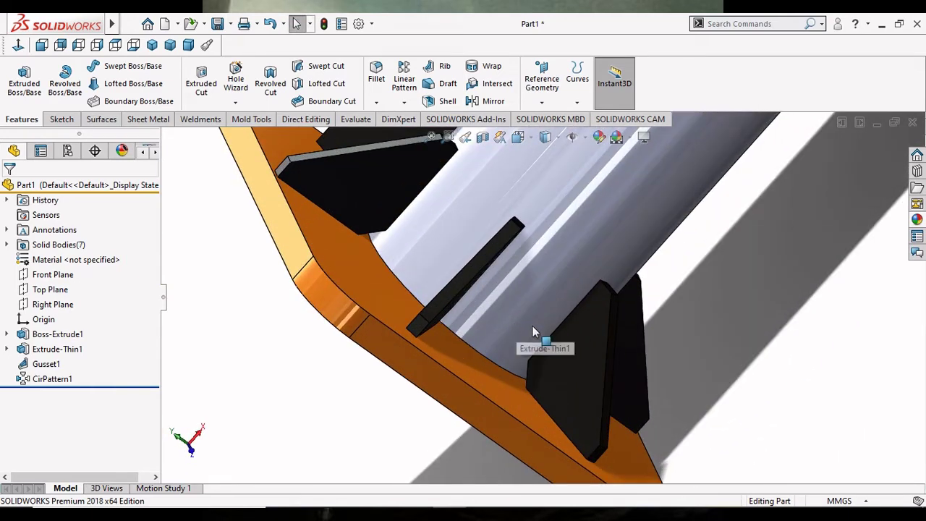
pyautogui.scroll(5, 454, 296)
pyautogui.scroll(3, 637, 314)
pyautogui.click(598, 228)
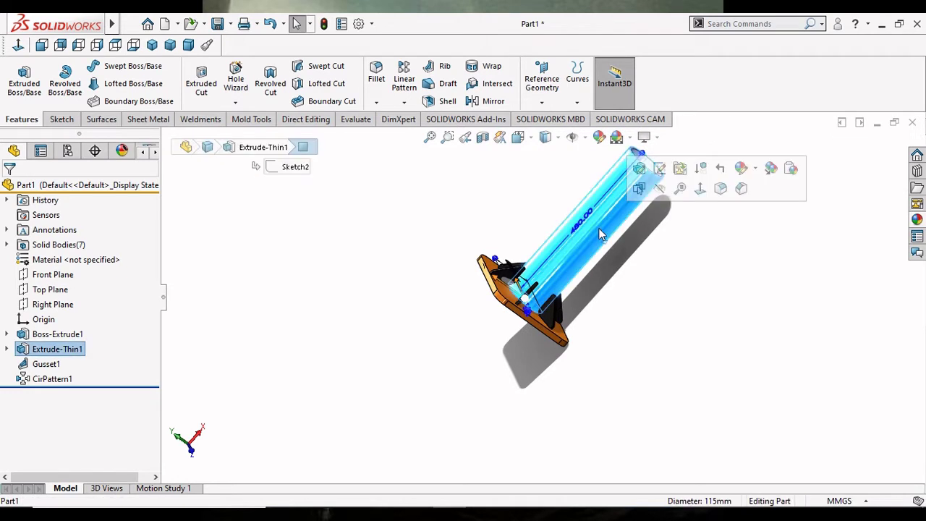
pyautogui.click(51, 348)
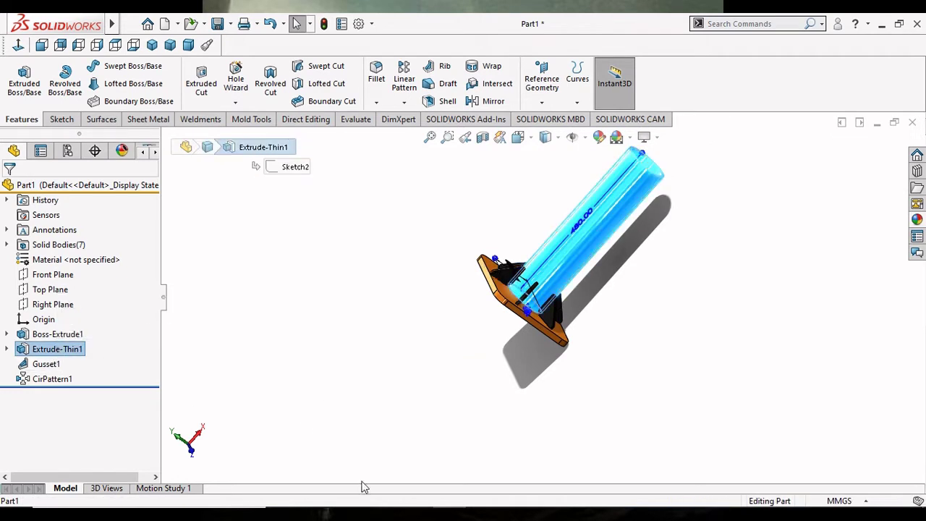
# Step: After trying two greys, make the tube's appearance red (255, 0, 0)
pyautogui.click(599, 137)
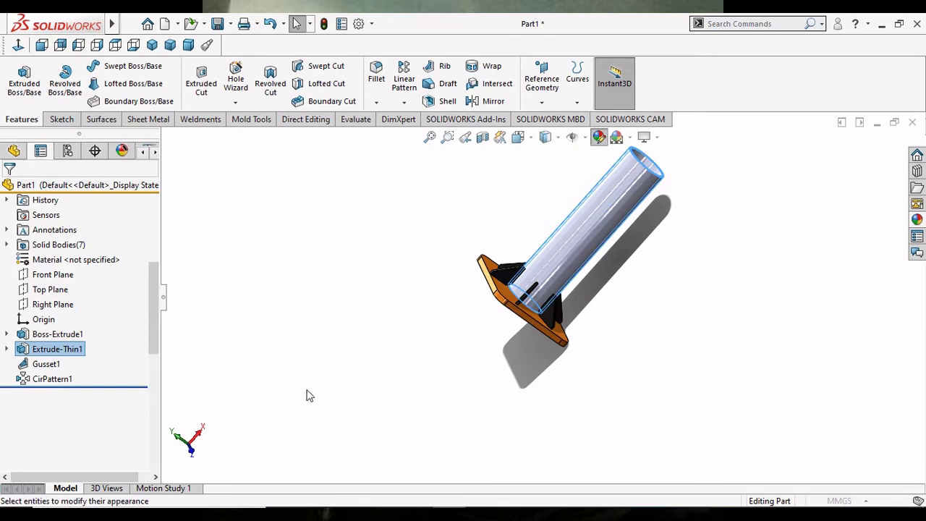
pyautogui.scroll(-5, 152, 417)
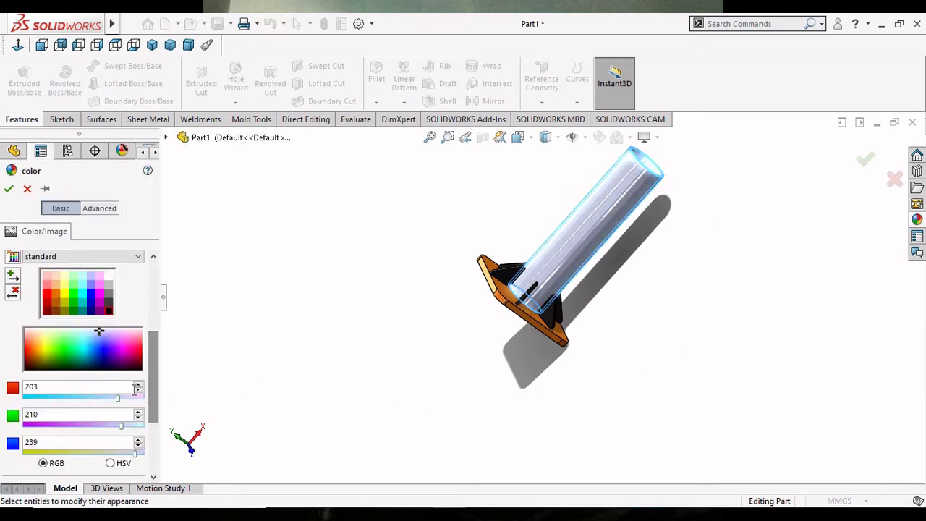
pyautogui.click(109, 297)
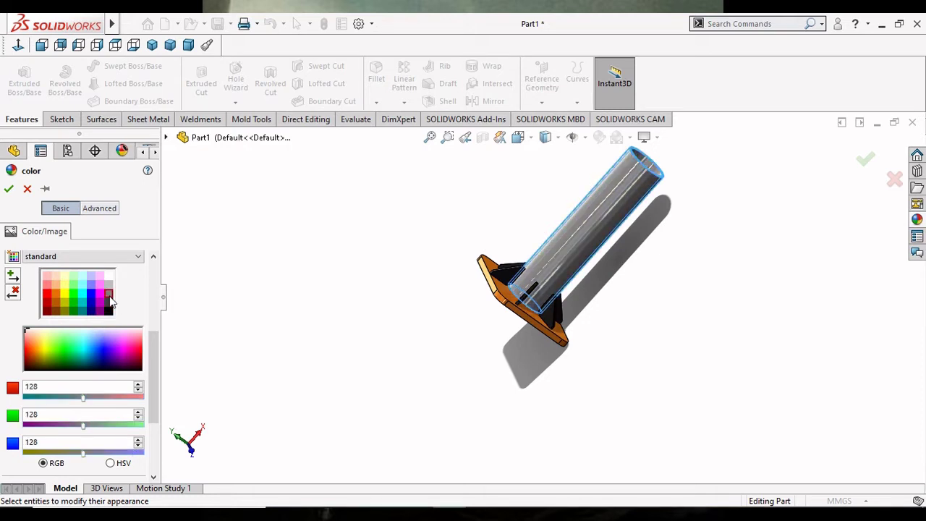
pyautogui.click(109, 306)
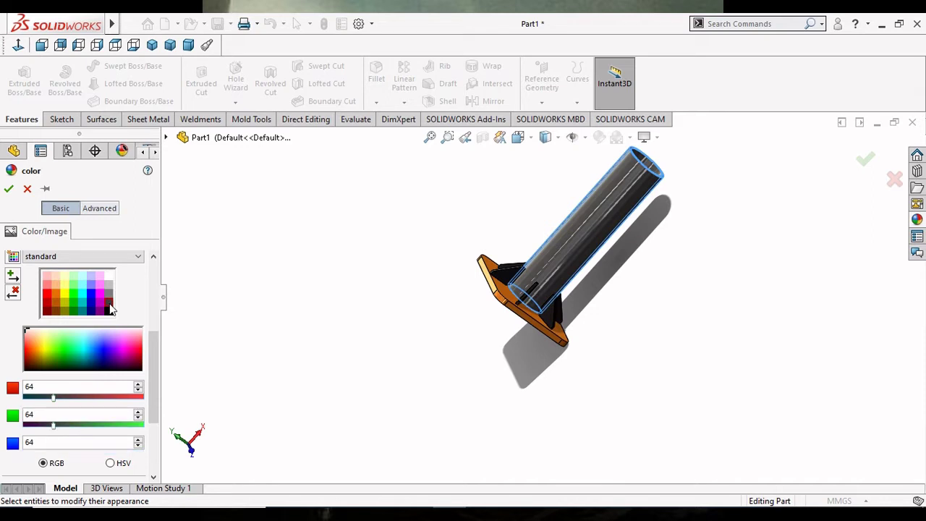
pyautogui.click(48, 298)
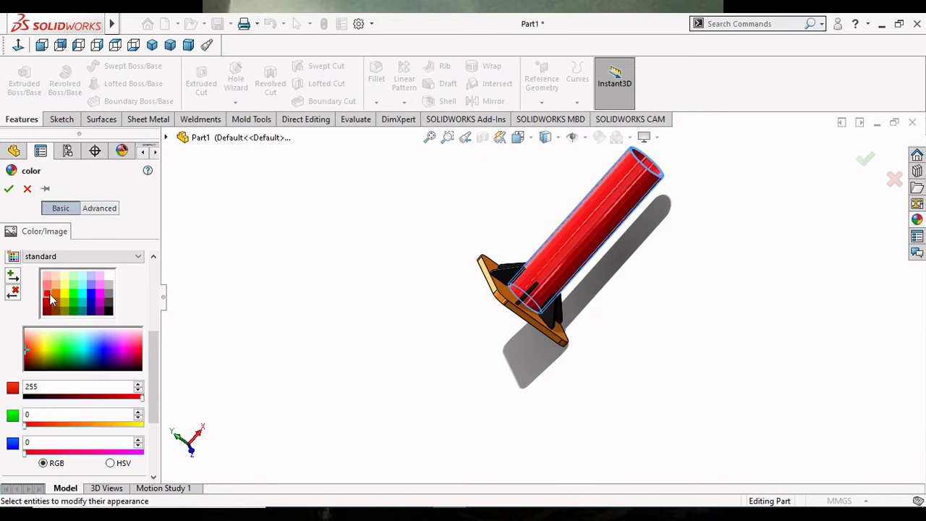
pyautogui.click(9, 189)
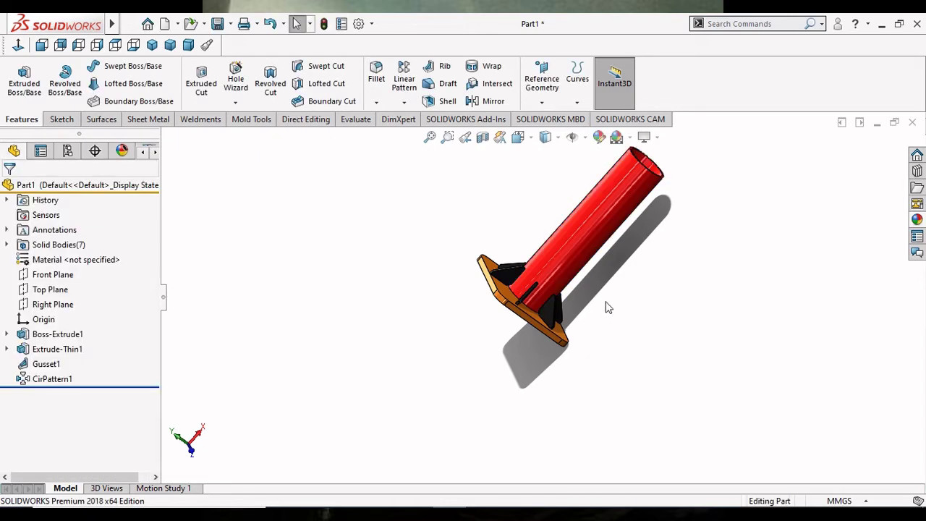
pyautogui.scroll(2, 601, 290)
pyautogui.scroll(-5, 589, 253)
pyautogui.scroll(-2, 583, 278)
pyautogui.scroll(3, 557, 293)
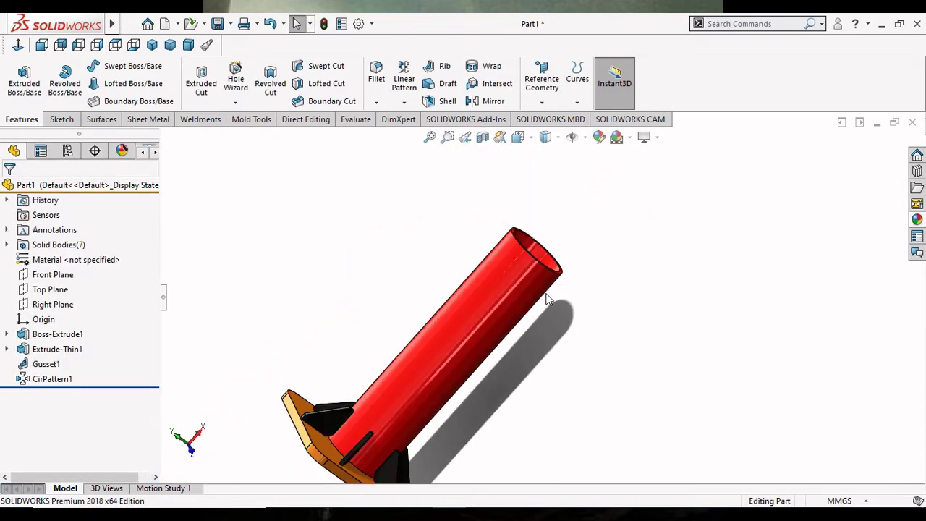
pyautogui.scroll(3, 506, 376)
pyautogui.scroll(-1, 428, 403)
pyautogui.scroll(-3, 475, 378)
pyautogui.scroll(-3, 476, 370)
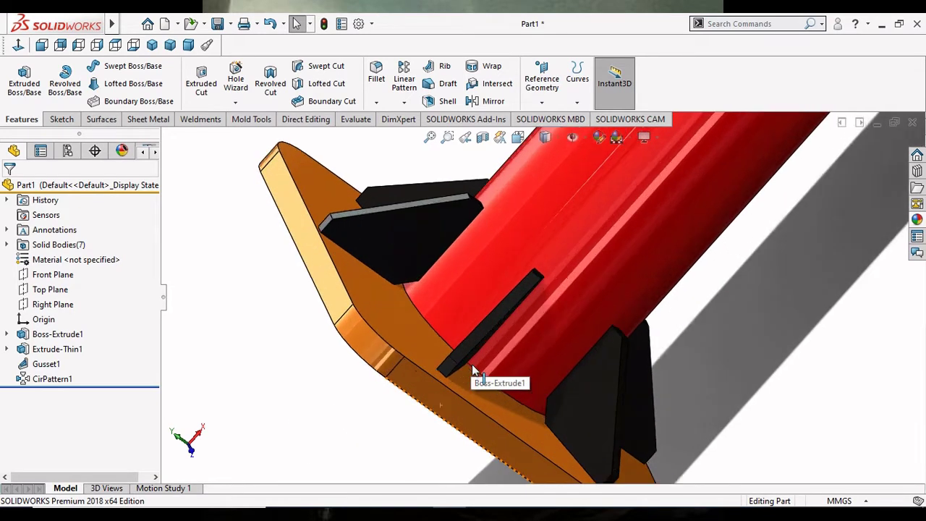
pyautogui.scroll(-2, 475, 371)
pyautogui.scroll(2, 528, 330)
pyautogui.scroll(2, 533, 337)
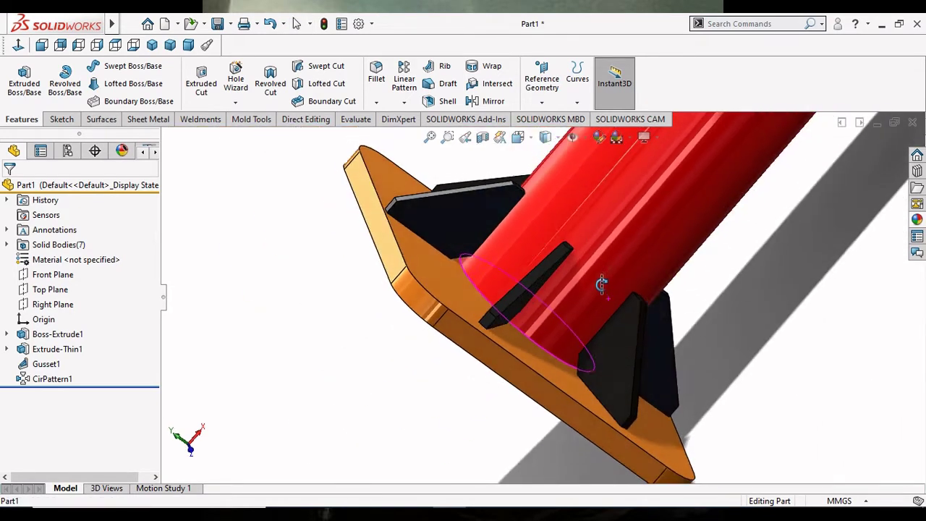
pyautogui.moveTo(601, 283); pyautogui.dragTo(753, 342, button='middle')
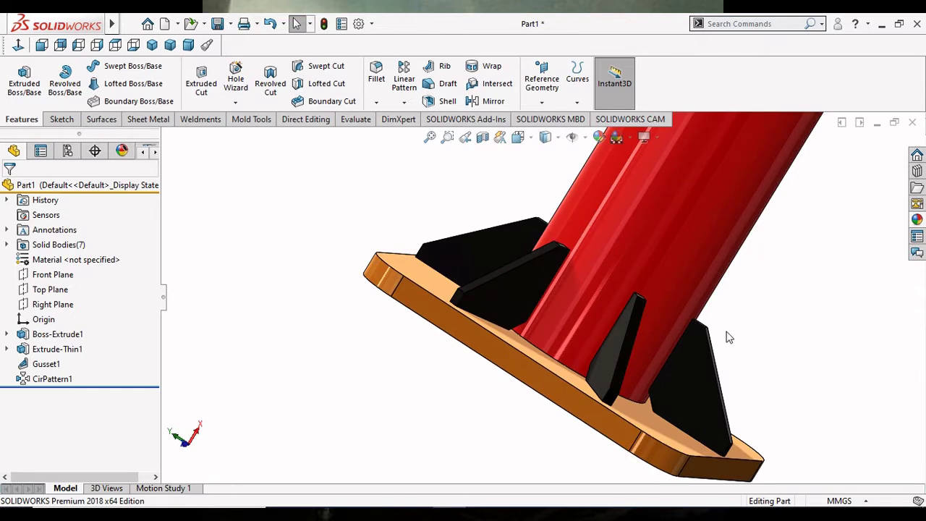
pyautogui.scroll(-2, 728, 338)
pyautogui.scroll(3, 703, 337)
pyautogui.moveTo(702, 337); pyautogui.dragTo(681, 347, button='middle')
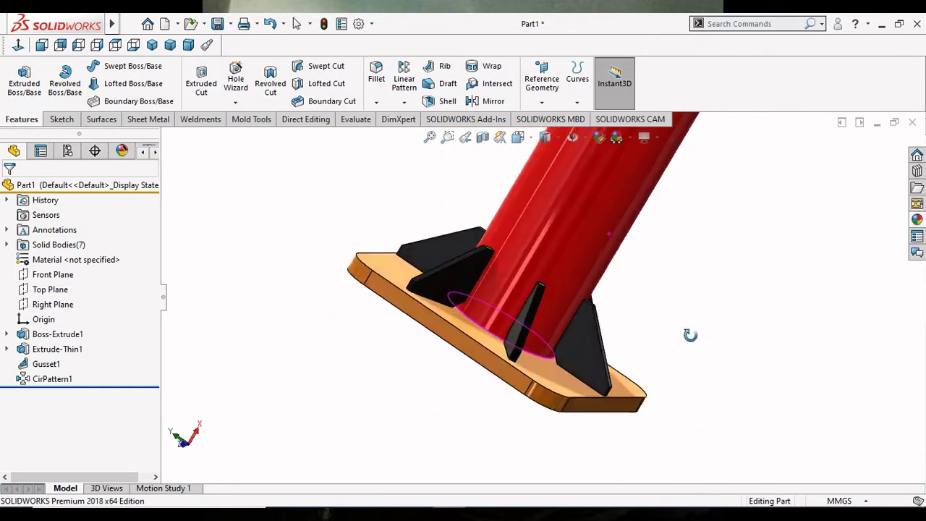
pyautogui.scroll(-1, 728, 341)
pyautogui.scroll(2, 533, 352)
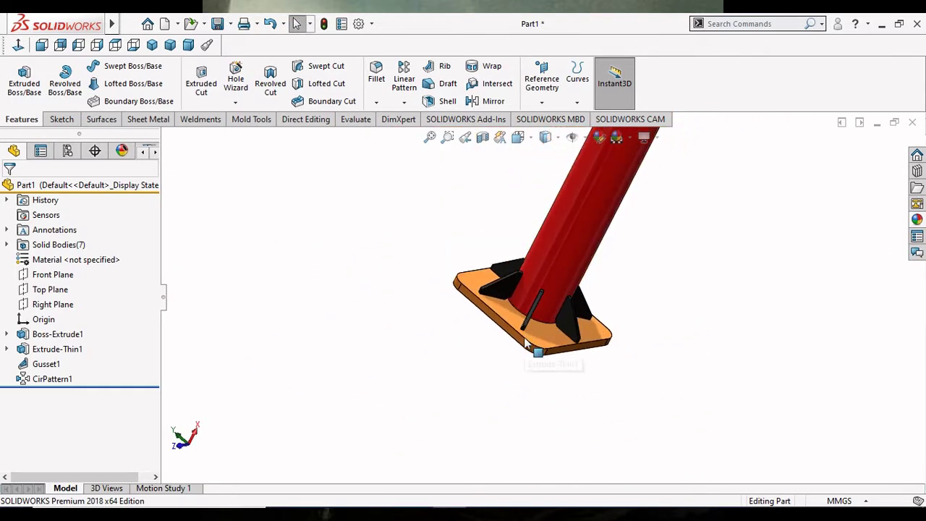
pyautogui.scroll(-2, 539, 250)
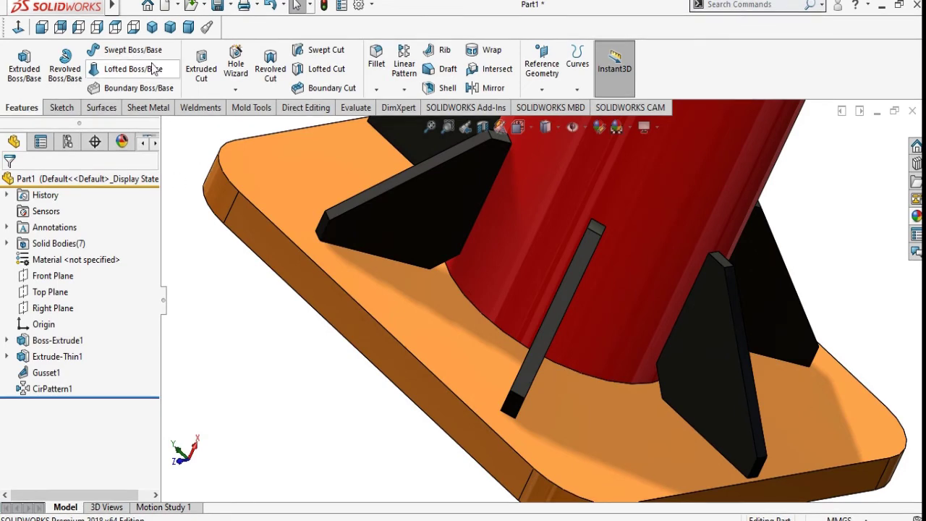
# Step: Start a Weld Bead along the tube's base edge with a 10 mm weld size
pyautogui.click(196, 107)
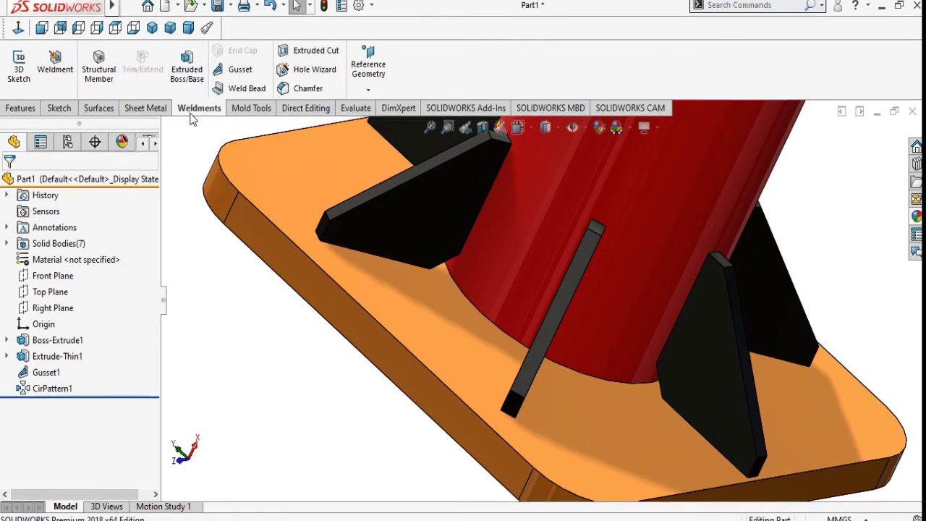
pyautogui.click(242, 88)
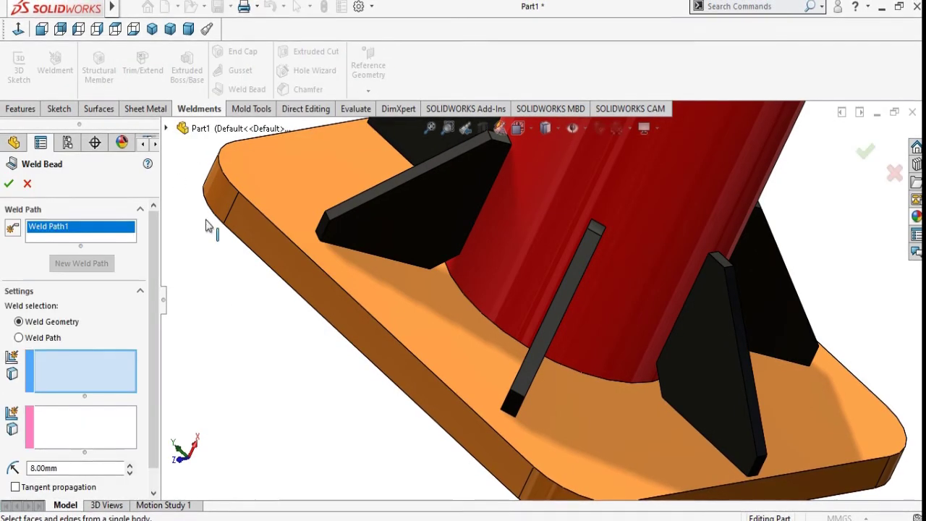
pyautogui.click(19, 337)
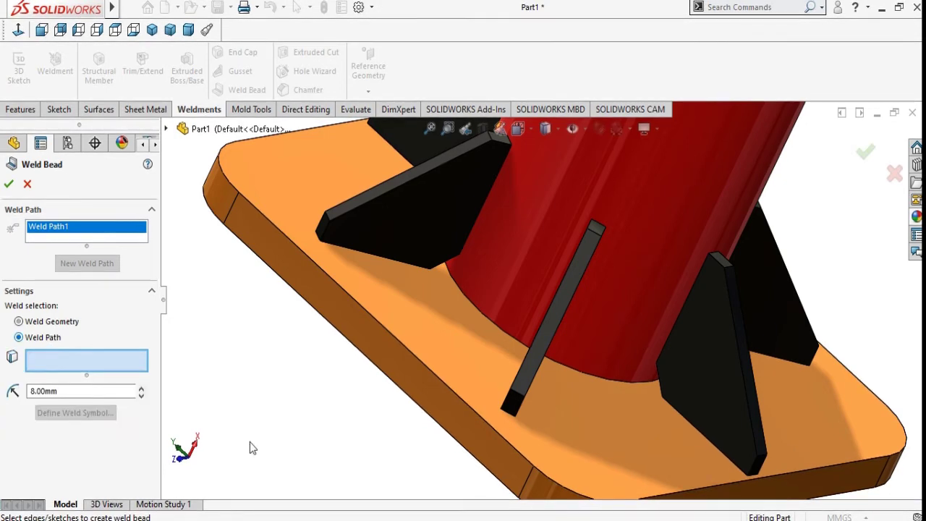
pyautogui.click(497, 324)
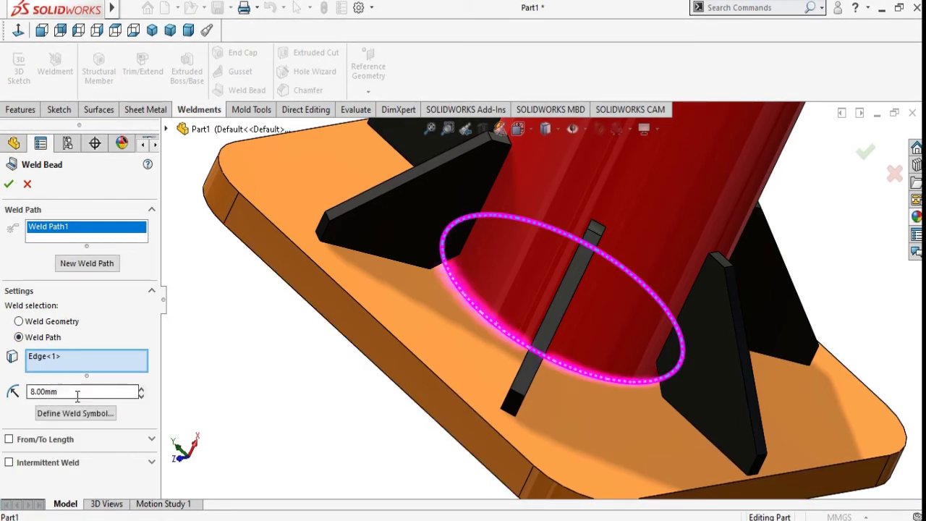
pyautogui.doubleClick(37, 394)
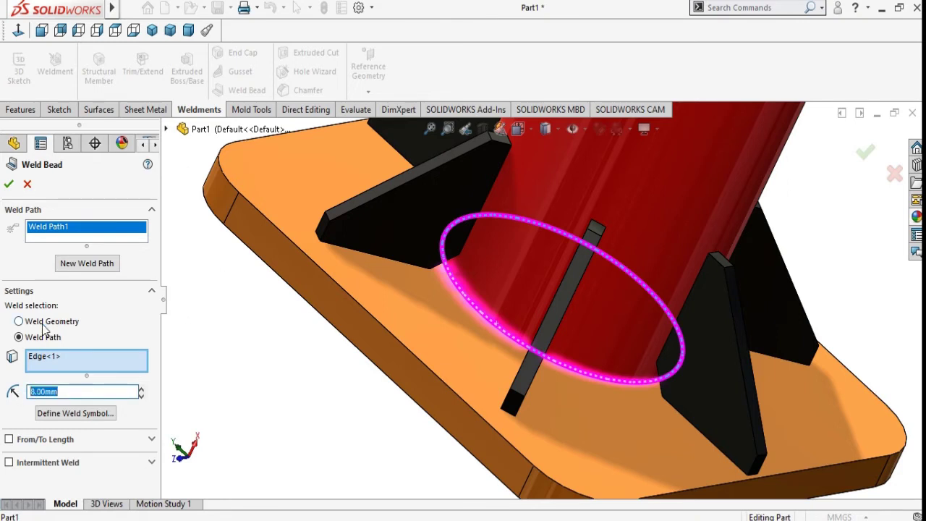
pyautogui.write('10')
pyautogui.press('Tab')
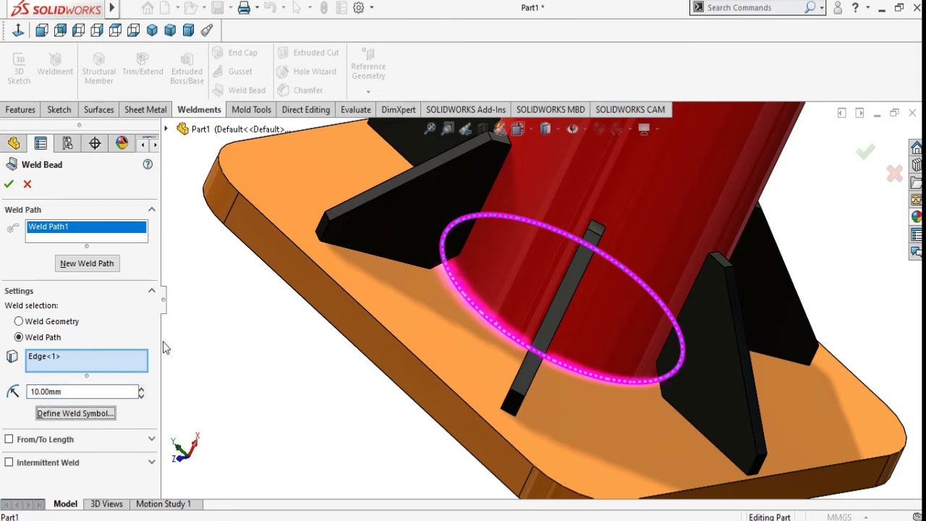
# Step: Define a weld symbol for the bead and accept it
pyautogui.click(105, 420)
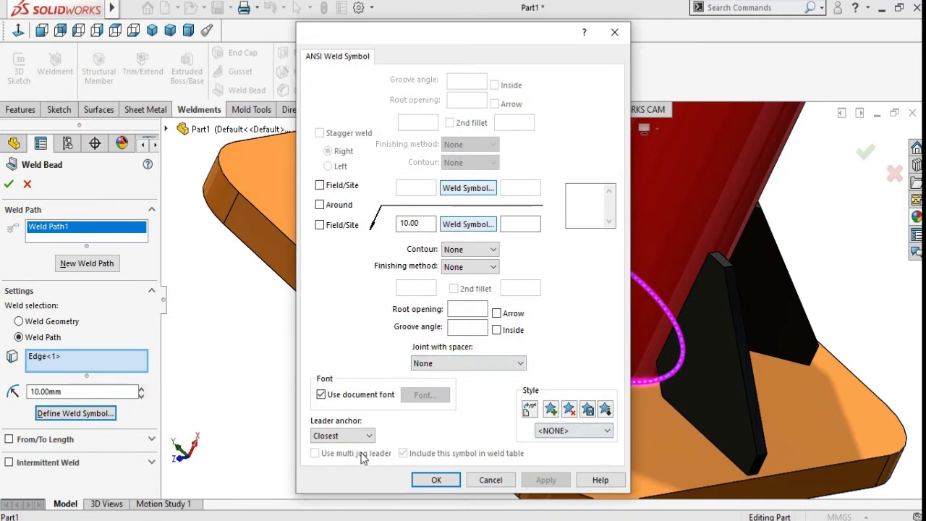
pyautogui.click(482, 226)
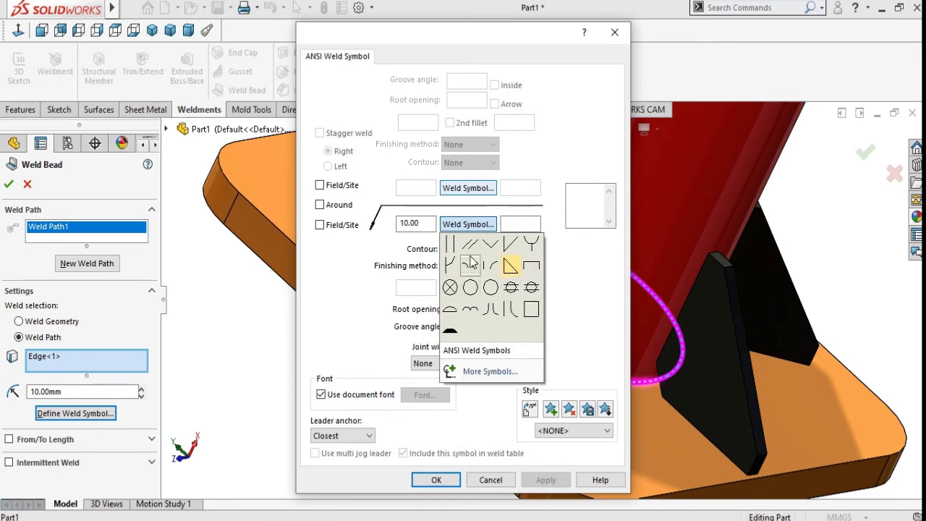
pyautogui.click(511, 270)
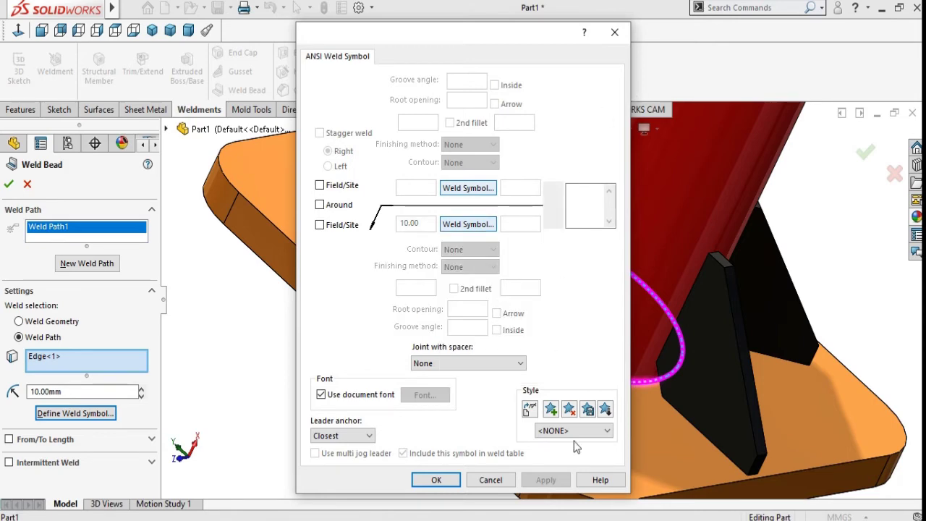
pyautogui.click(437, 480)
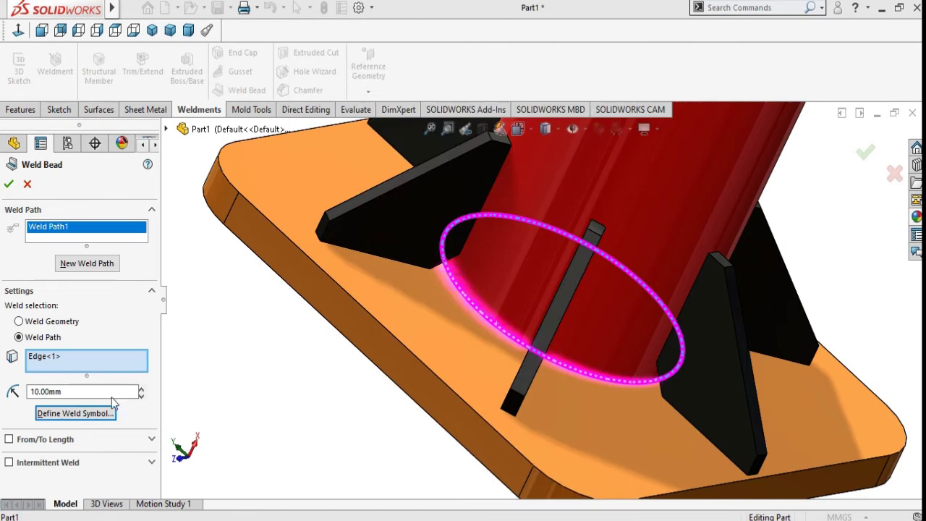
# Step: Finish Weld Bead1 and turn on View Weld Beads
pyautogui.click(8, 185)
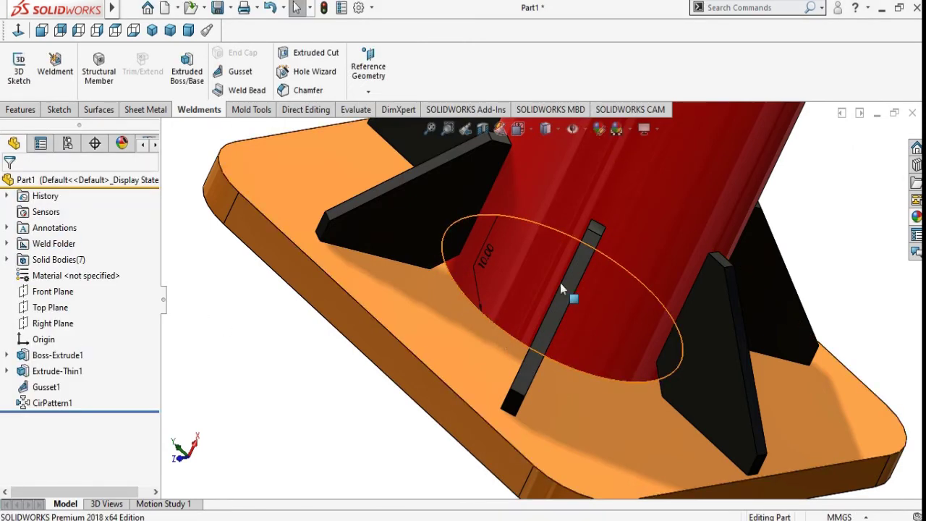
pyautogui.click(585, 129)
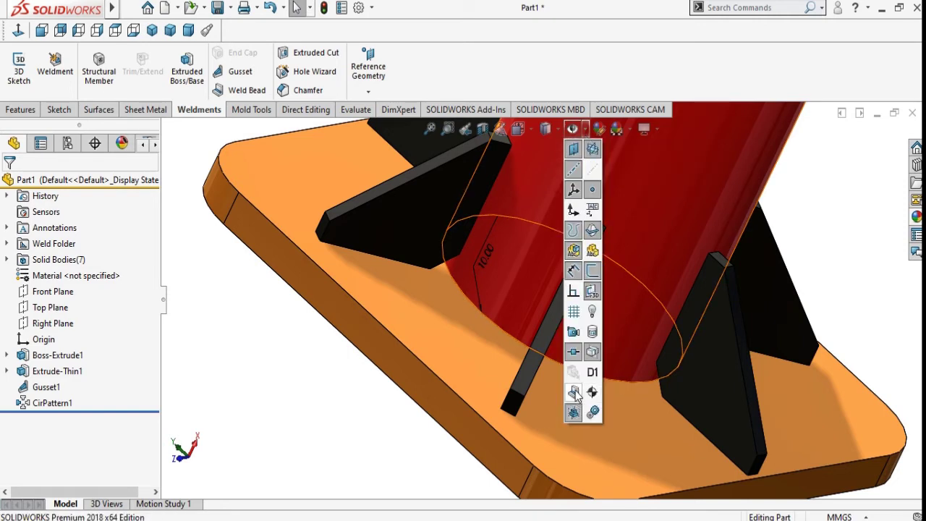
pyautogui.click(575, 395)
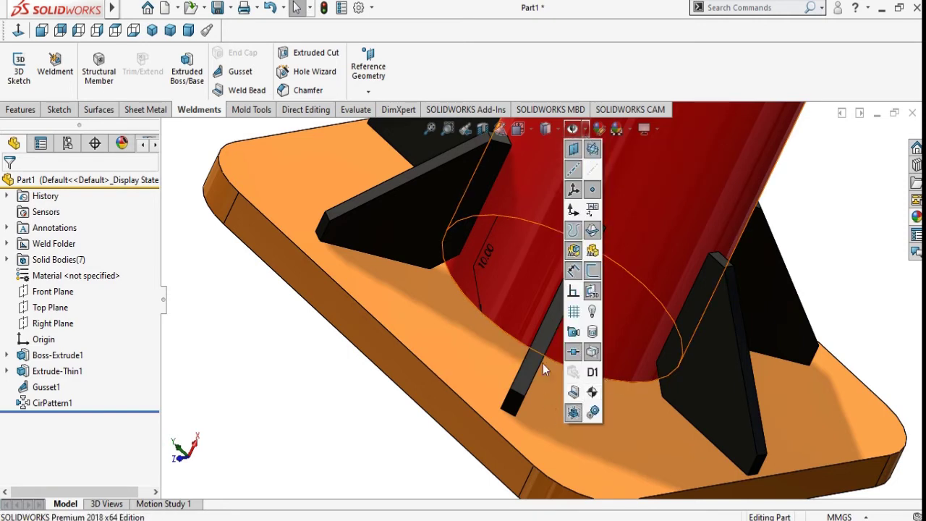
pyautogui.click(573, 395)
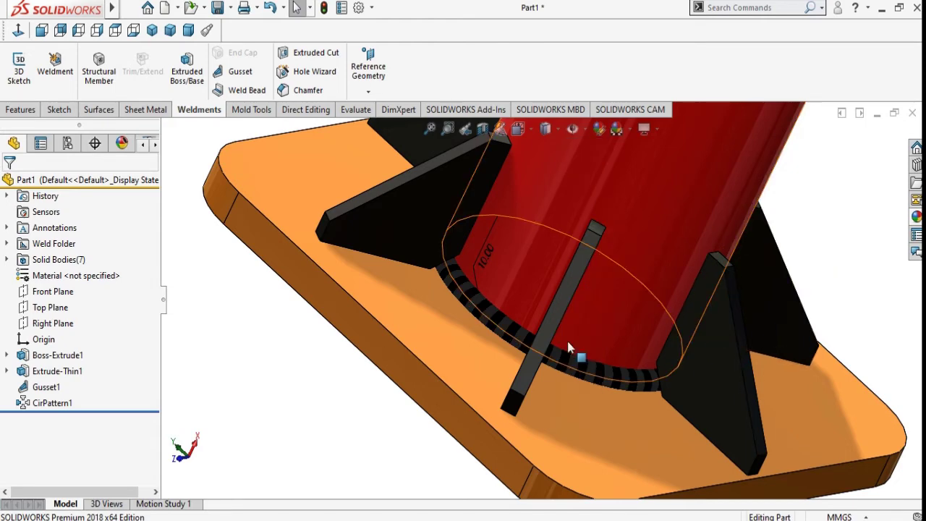
# Step: Orbit and zoom around the model to inspect the weld and gussets
pyautogui.scroll(-3, 565, 340)
pyautogui.scroll(5, 531, 345)
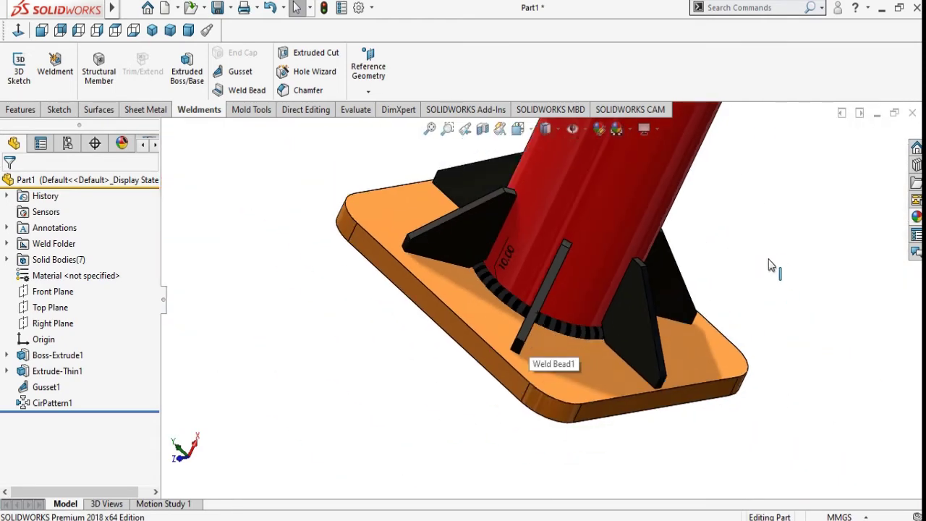
pyautogui.moveTo(713, 261)
pyautogui.mouseDown(button='middle')
pyautogui.moveTo(811, 204)
pyautogui.moveTo(764, 202)
pyautogui.mouseUp(button='middle')
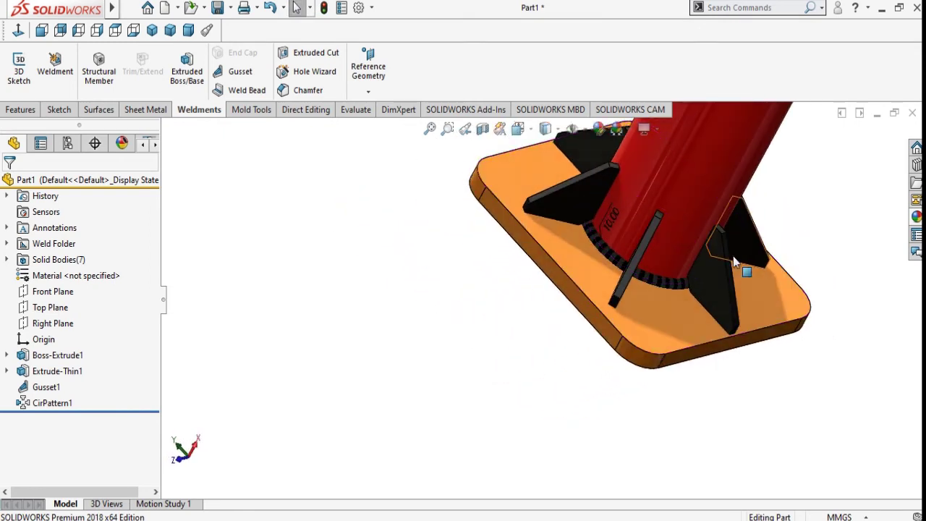
pyautogui.scroll(4, 765, 202)
pyautogui.scroll(-3, 537, 345)
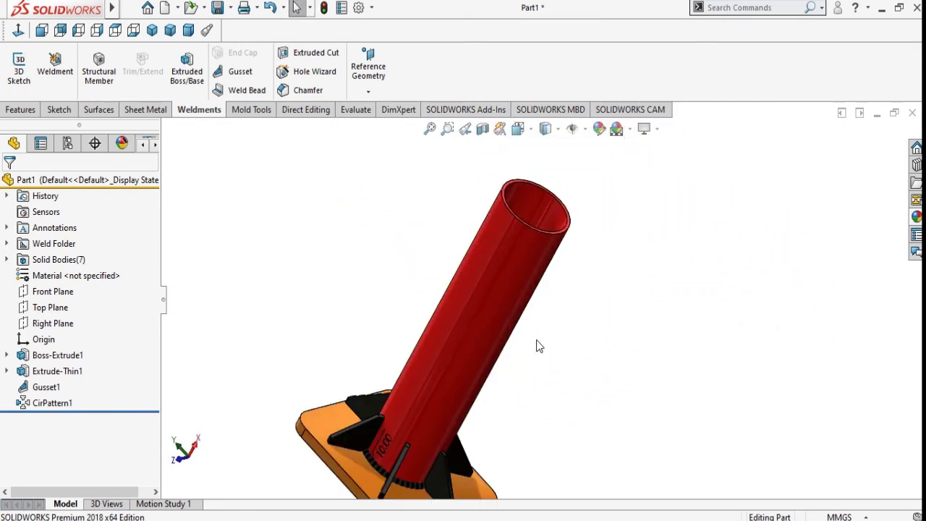
pyautogui.scroll(3, 531, 325)
pyautogui.scroll(-3, 476, 353)
pyautogui.scroll(-2, 476, 351)
pyautogui.scroll(4, 492, 325)
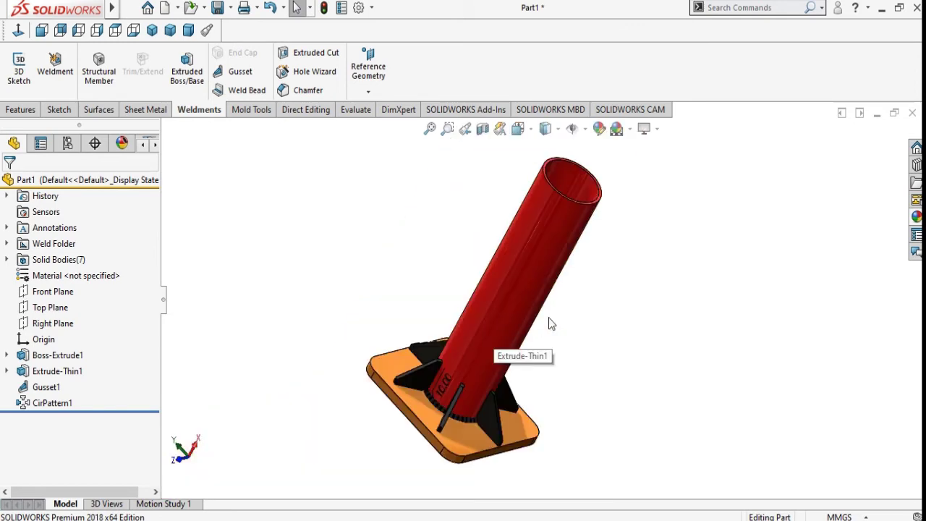
pyautogui.scroll(-2, 550, 323)
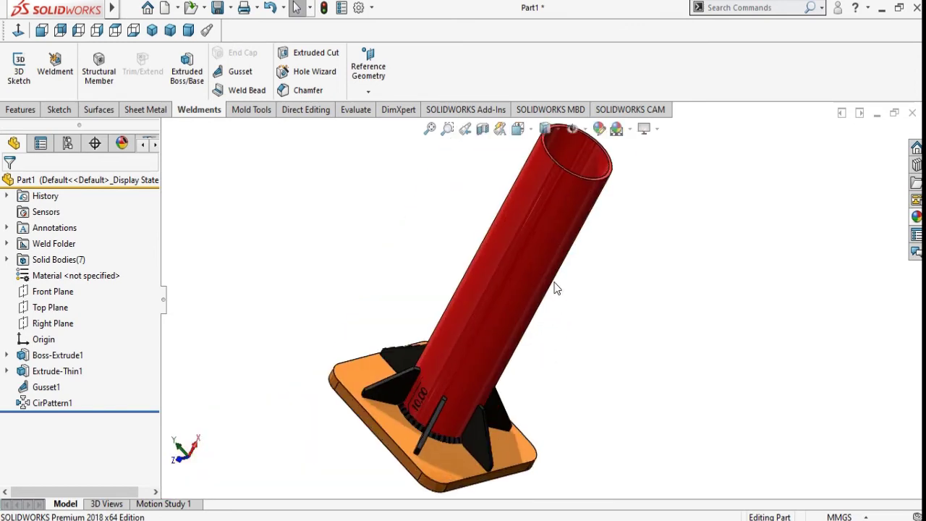
# Step: Recolour the Boss-Extrude1 base plate from orange to yellow
pyautogui.click(453, 473)
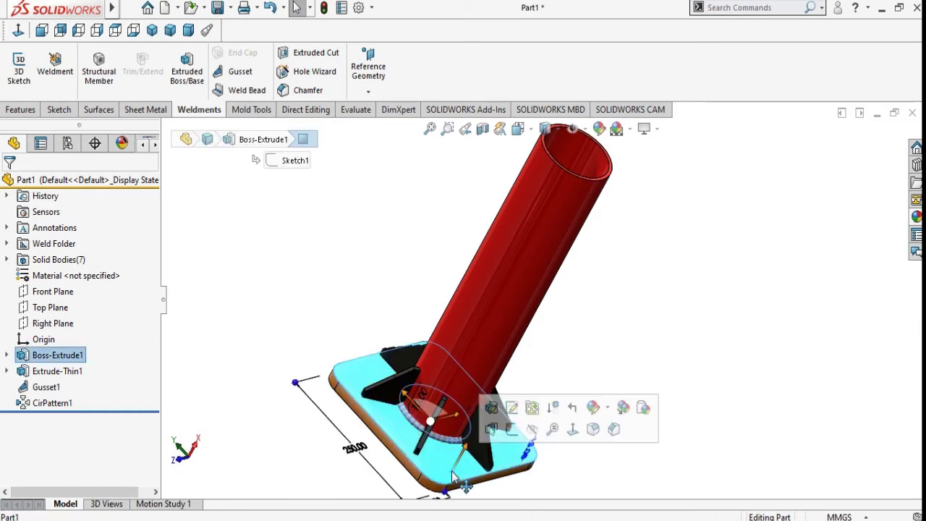
pyautogui.click(77, 357)
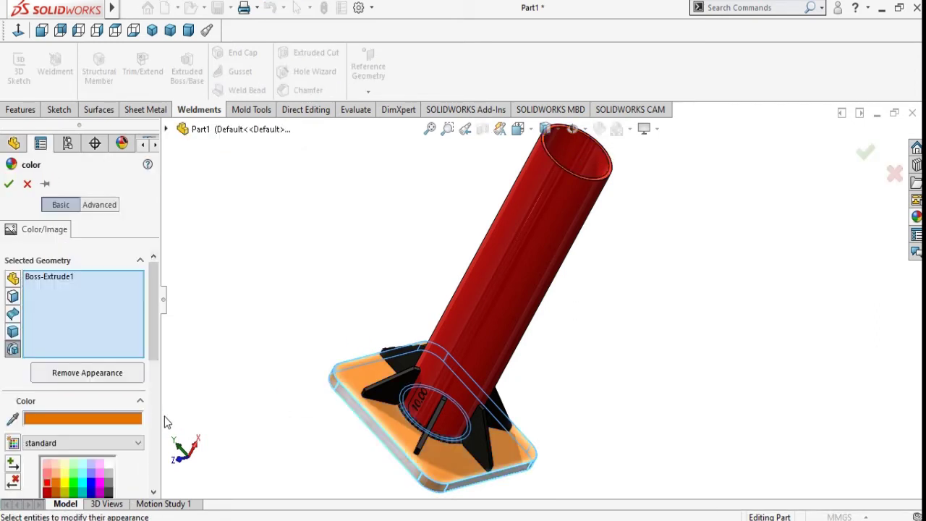
pyautogui.moveTo(153, 344); pyautogui.dragTo(153, 396)
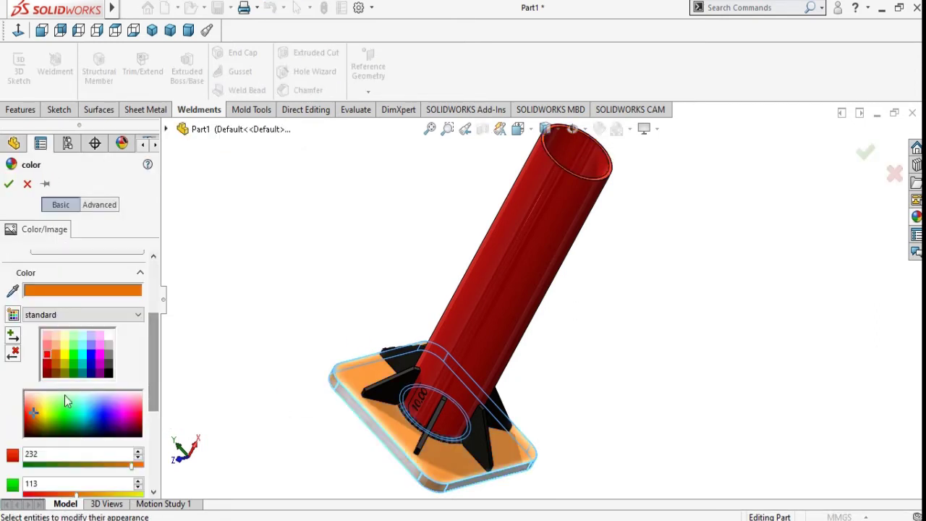
pyautogui.click(66, 355)
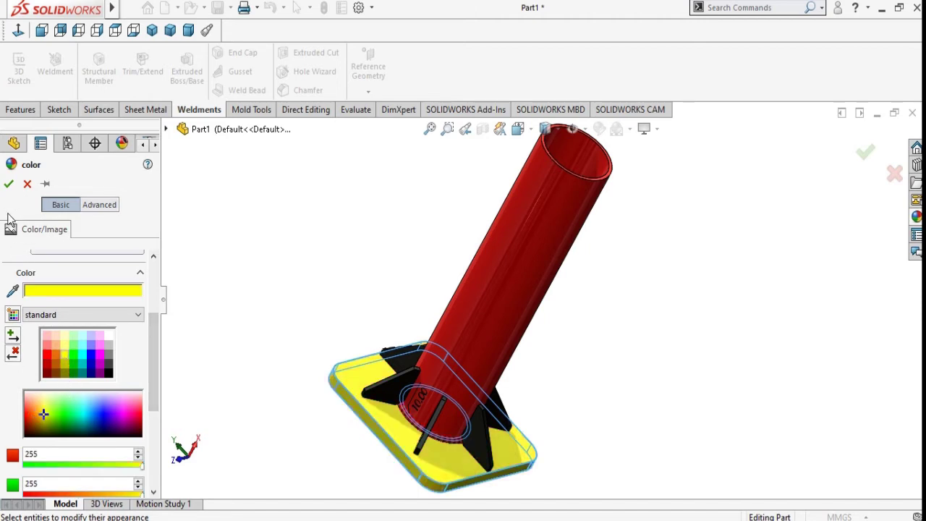
pyautogui.click(9, 183)
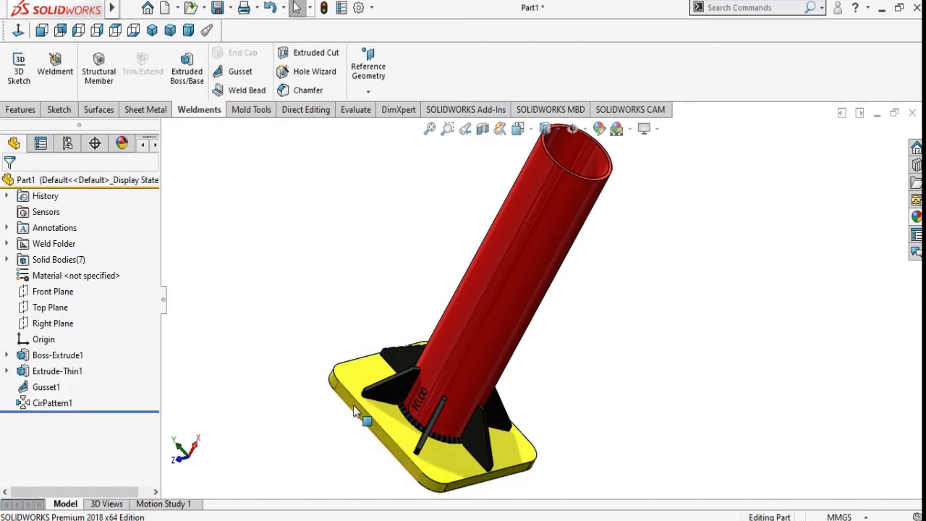
pyautogui.moveTo(362, 420)
pyautogui.mouseDown(button='middle')
pyautogui.moveTo(382, 434)
pyautogui.moveTo(517, 321)
pyautogui.mouseUp(button='middle')
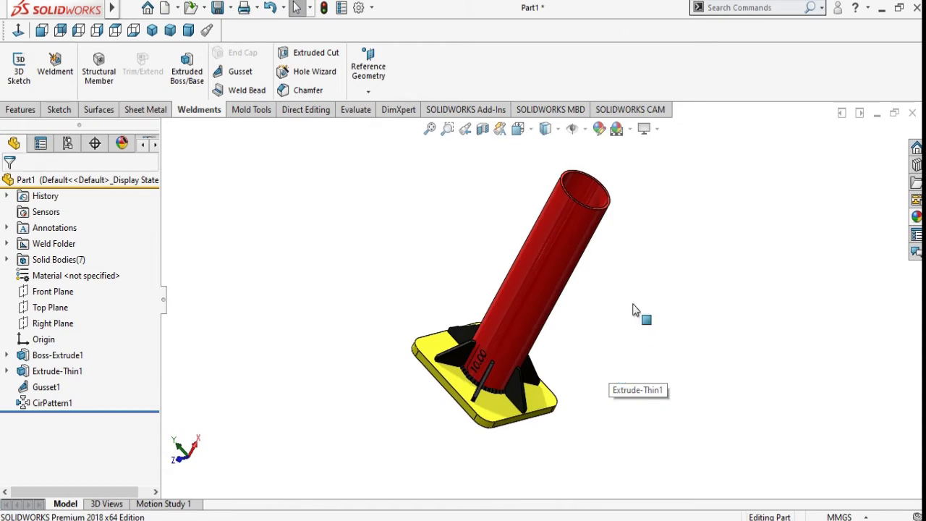
# Step: Open a new sketch on the tube's top rim face, view it Normal To, and choose Circle
pyautogui.moveTo(641, 314)
pyautogui.mouseDown(button='middle')
pyautogui.moveTo(614, 321)
pyautogui.moveTo(630, 320)
pyautogui.moveTo(675, 372)
pyautogui.moveTo(631, 413)
pyautogui.moveTo(493, 344)
pyautogui.moveTo(465, 300)
pyautogui.moveTo(471, 265)
pyautogui.moveTo(576, 458)
pyautogui.moveTo(509, 405)
pyautogui.moveTo(587, 265)
pyautogui.moveTo(534, 321)
pyautogui.mouseUp(button='middle')
pyautogui.scroll(-5, 579, 275)
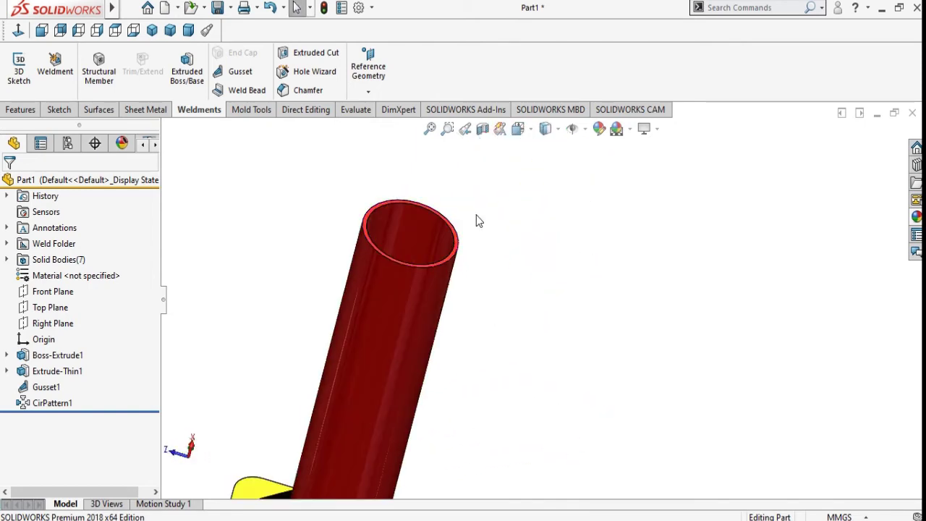
pyautogui.scroll(-5, 463, 224)
pyautogui.click(434, 257)
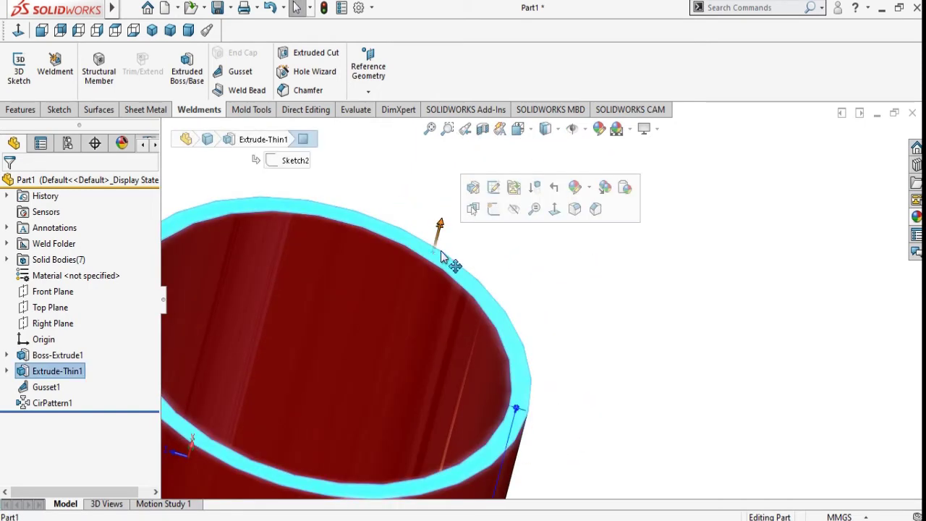
pyautogui.click(513, 209)
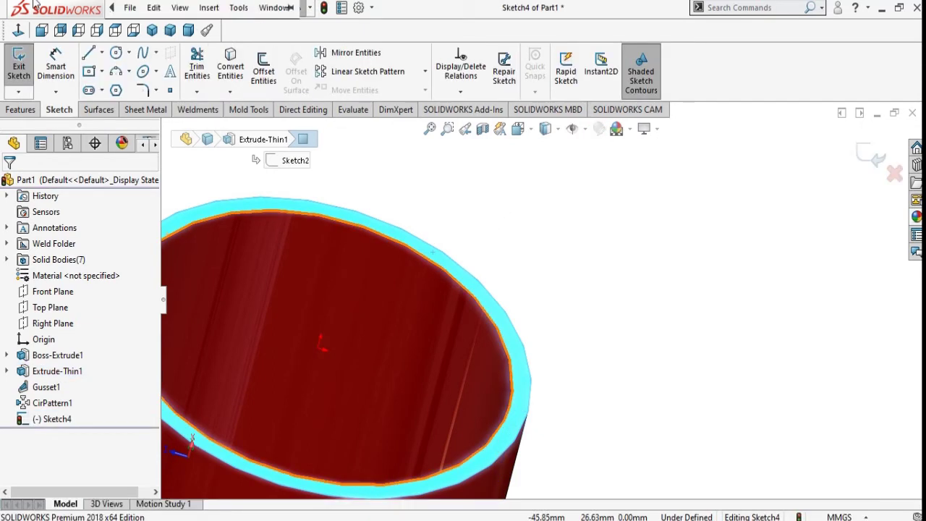
pyautogui.click(18, 30)
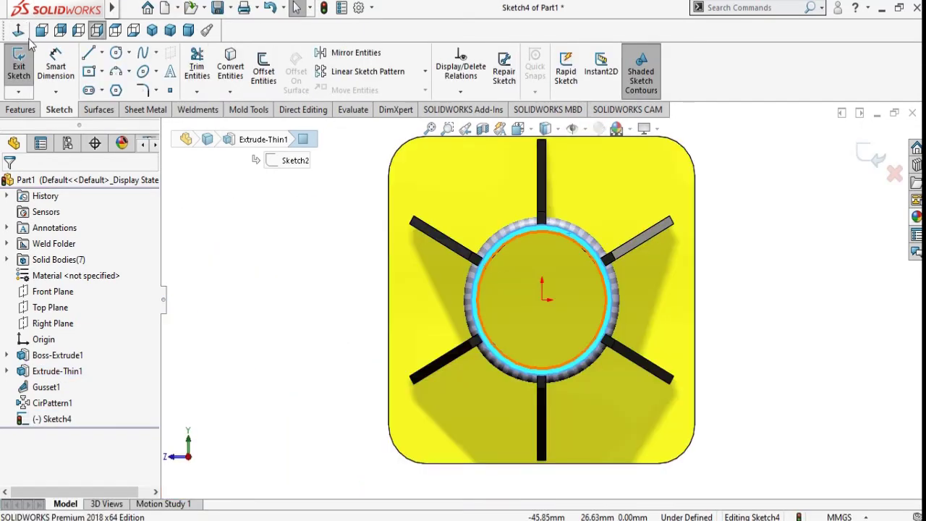
pyautogui.click(116, 52)
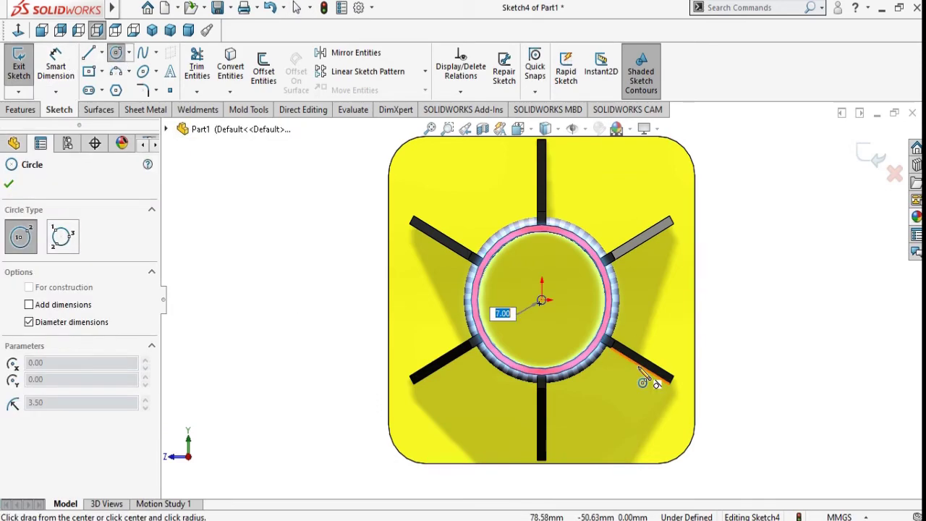
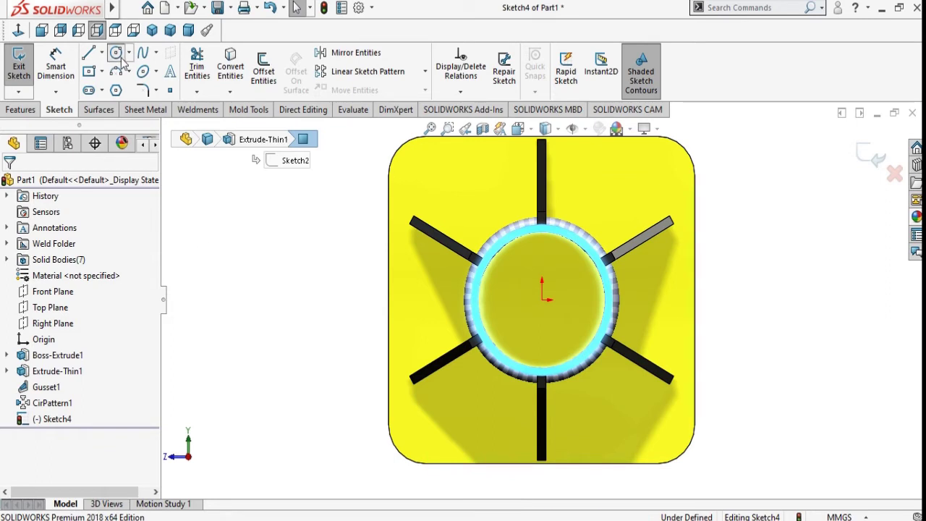
# Step: Draw a circle centred on the origin enclosing the red tube and gussets
pyautogui.click(116, 52)
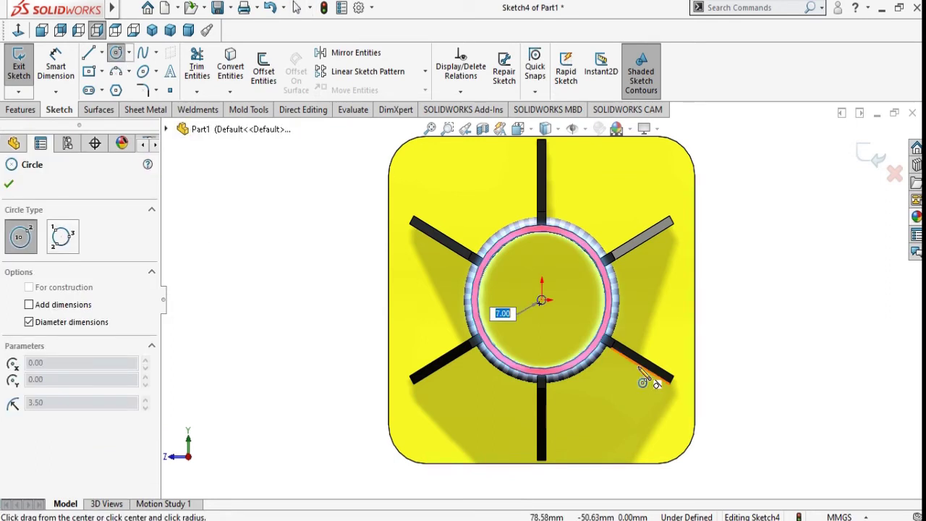
pyautogui.click(629, 326)
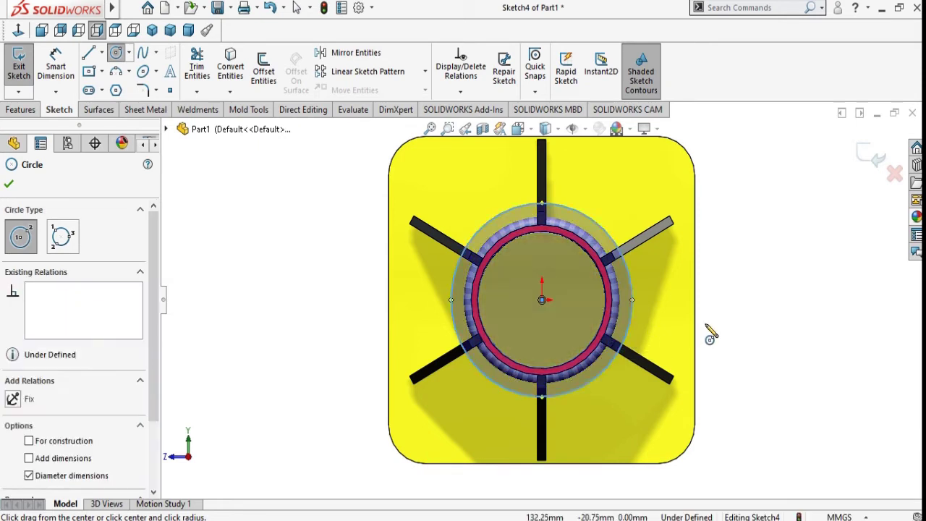
pyautogui.rightClick(700, 303)
pyautogui.click(741, 313)
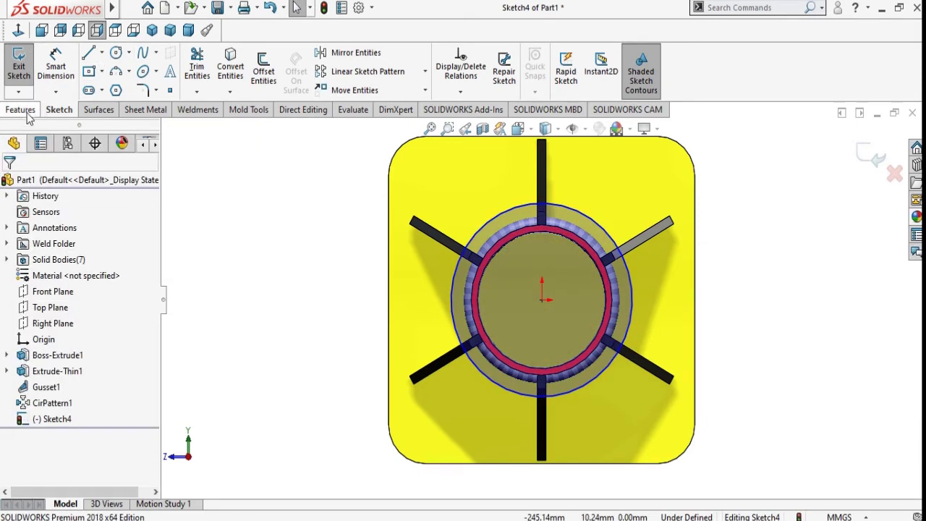
# Step: Dimension the circle's diameter to 130 mm so Sketch4 is fully defined
pyautogui.click(56, 66)
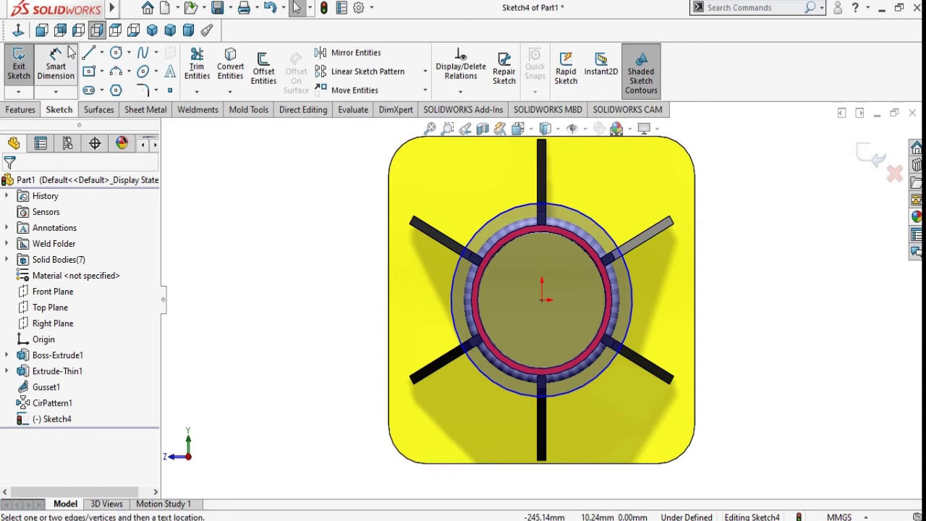
pyautogui.click(632, 302)
pyautogui.click(728, 305)
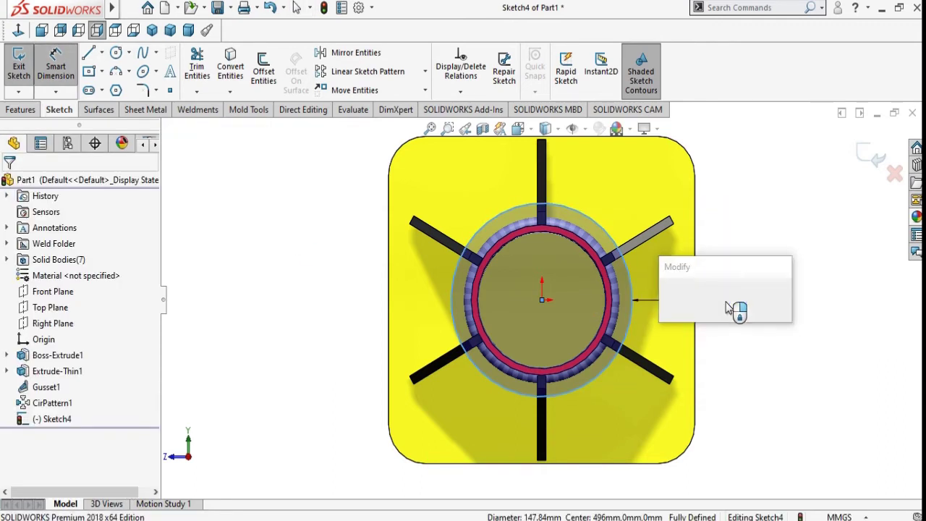
pyautogui.write('13')
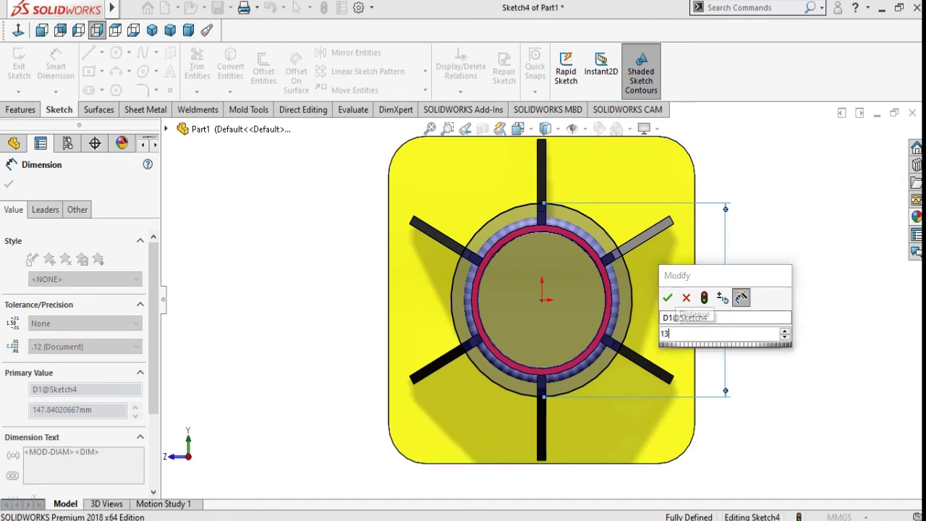
pyautogui.write('0')
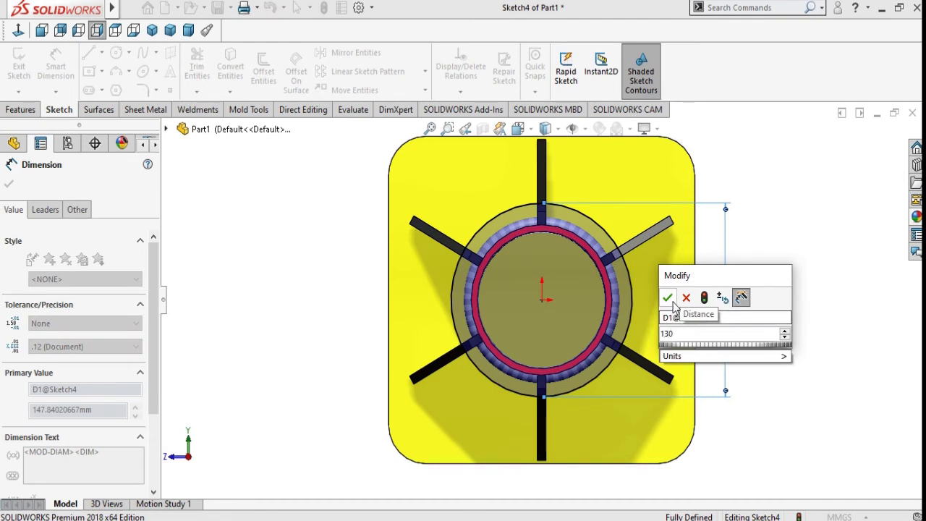
pyautogui.click(686, 297)
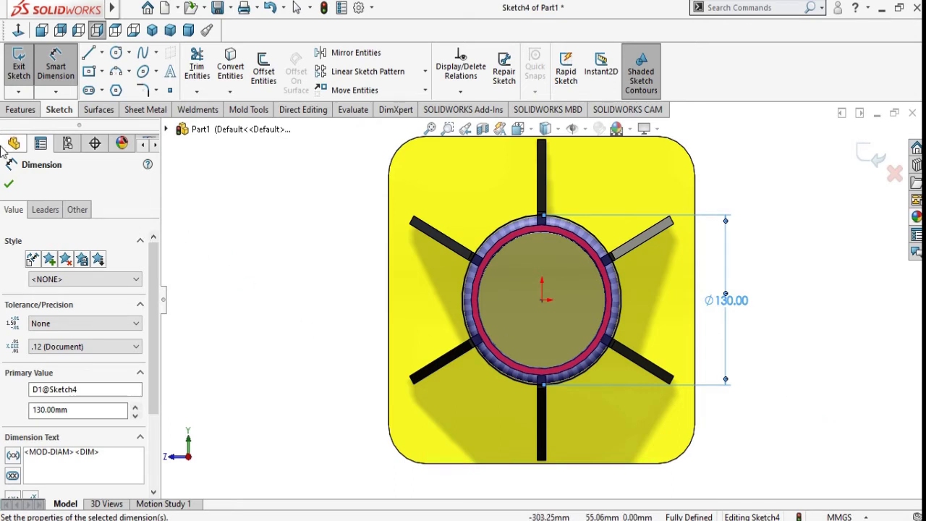
pyautogui.click(8, 184)
pyautogui.press('Escape')
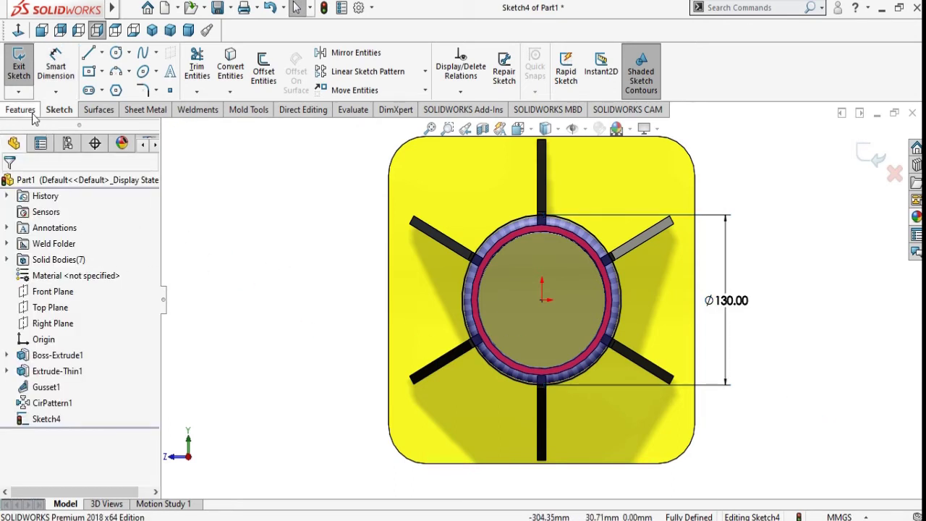
# Step: Extrude the 130 mm circle as a 50 mm blind boss, creating Boss-Extrude2
pyautogui.click(32, 114)
pyautogui.click(24, 64)
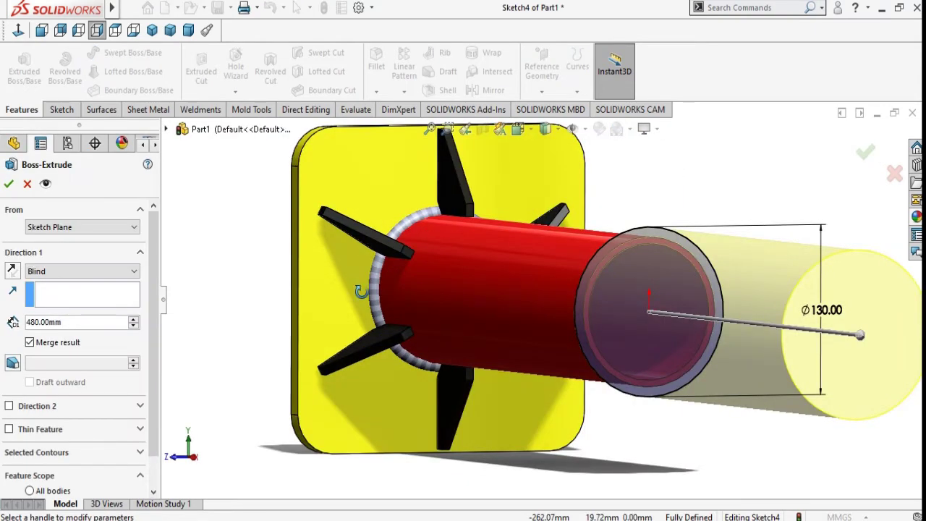
pyautogui.moveTo(360, 290); pyautogui.dragTo(334, 284, button='middle')
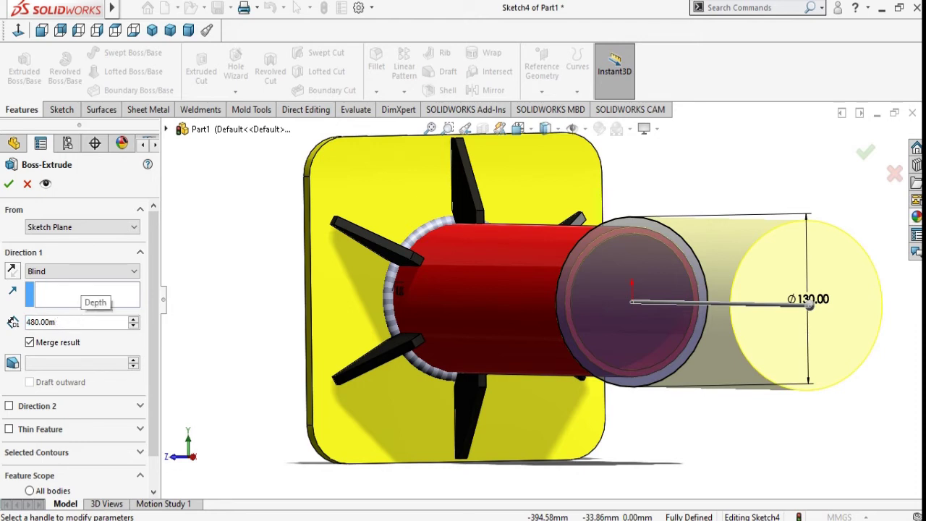
pyautogui.doubleClick(78, 321)
pyautogui.press('BackSpace')
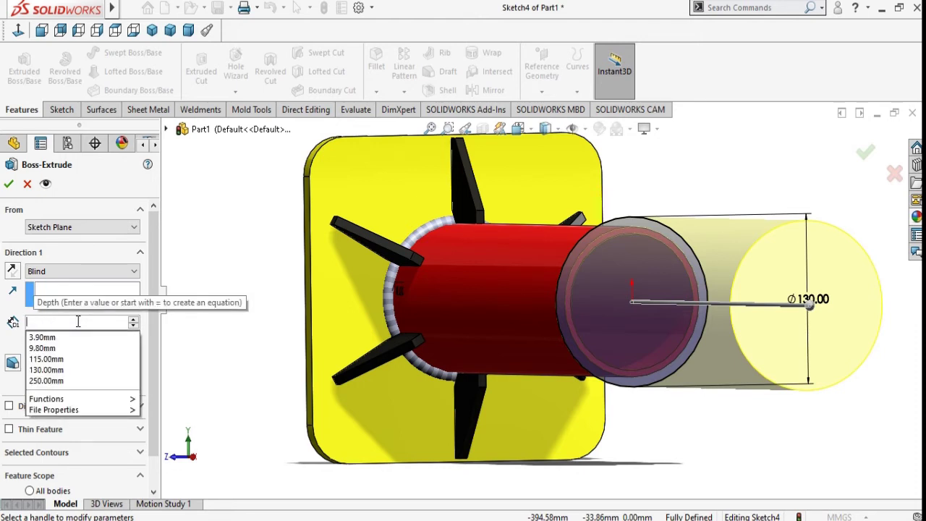
pyautogui.write('50')
pyautogui.press('Return')
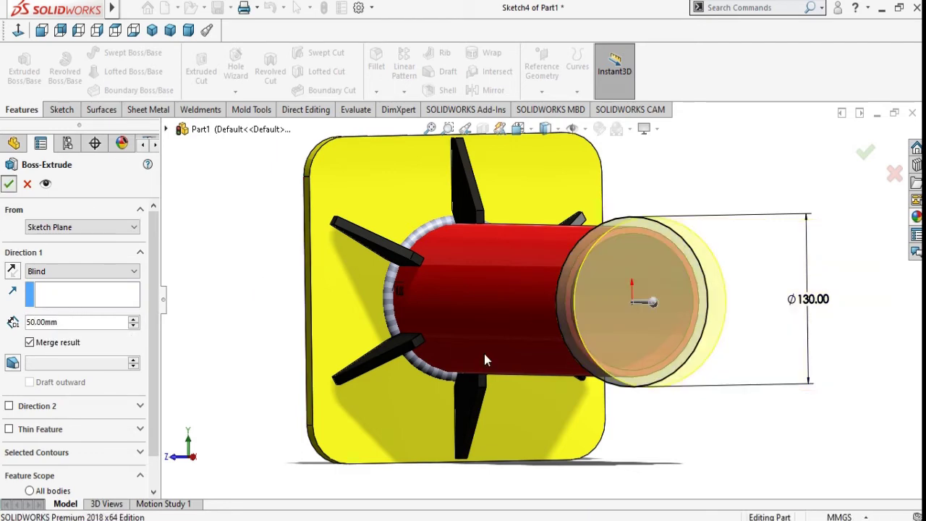
pyautogui.press('Return')
pyautogui.press('f')
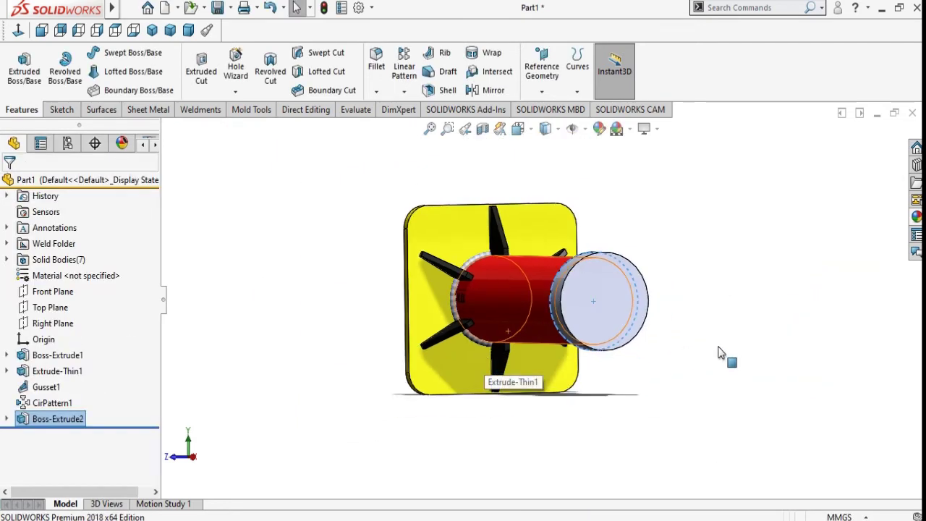
# Step: Orbit and zoom around the model to inspect the new collar's open end
pyautogui.moveTo(680, 360)
pyautogui.mouseDown(button='middle')
pyautogui.moveTo(747, 345)
pyautogui.moveTo(755, 326)
pyautogui.moveTo(746, 259)
pyautogui.moveTo(715, 328)
pyautogui.moveTo(719, 390)
pyautogui.moveTo(773, 270)
pyautogui.moveTo(721, 347)
pyautogui.moveTo(752, 145)
pyautogui.mouseUp(button='middle')
pyautogui.scroll(-2, 665, 246)
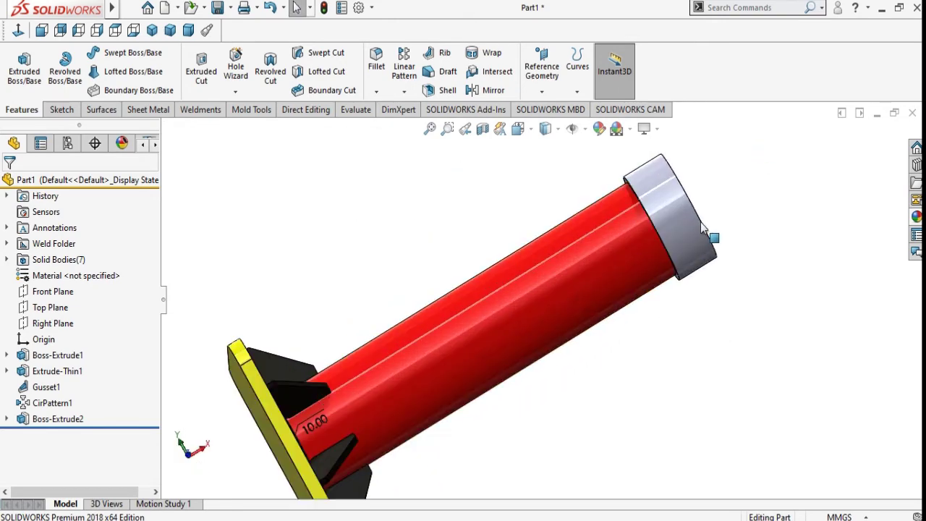
pyautogui.scroll(-4, 665, 241)
pyautogui.moveTo(747, 263)
pyautogui.mouseDown(button='middle')
pyautogui.moveTo(769, 256)
pyautogui.moveTo(608, 265)
pyautogui.mouseUp(button='middle')
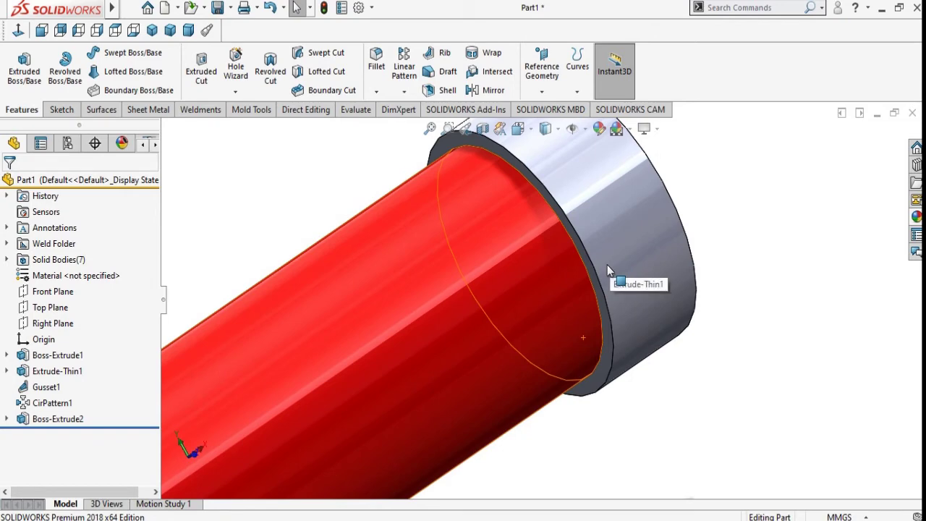
pyautogui.scroll(2, 607, 265)
pyautogui.scroll(2, 601, 265)
pyautogui.scroll(-3, 620, 209)
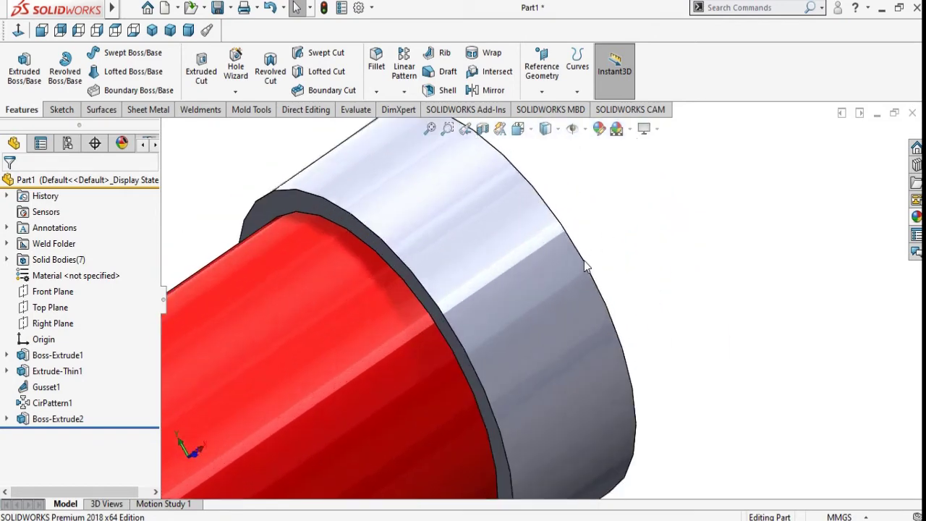
pyautogui.scroll(-2, 594, 261)
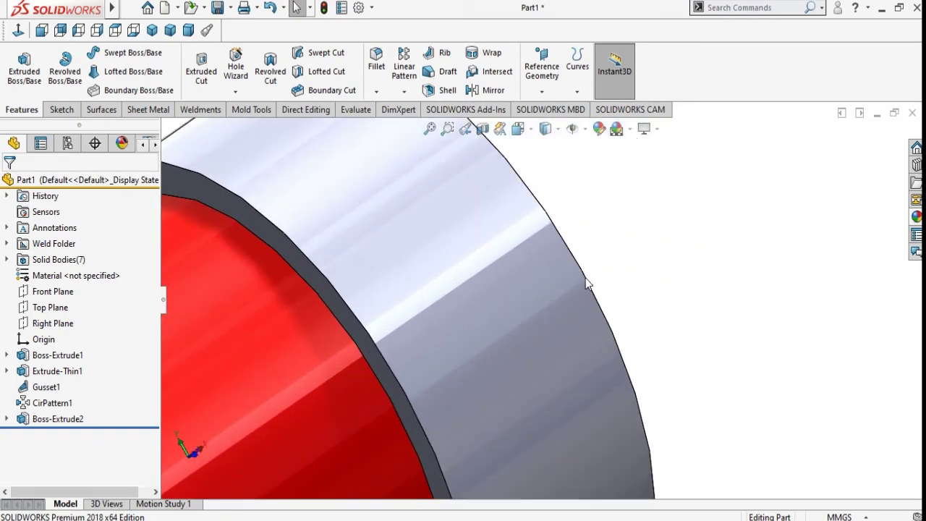
# Step: Set both shaded and wireframe image quality to maximum resolution in Document Properties
pyautogui.click(359, 8)
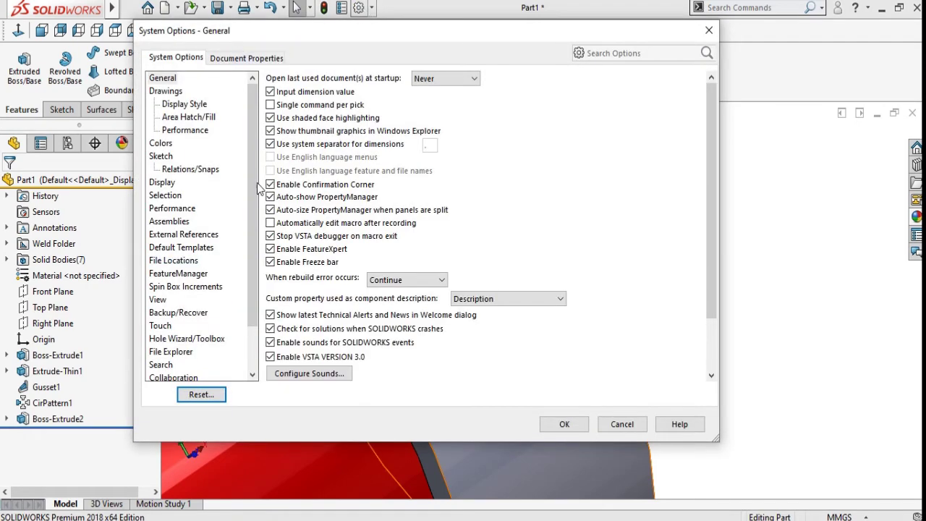
pyautogui.click(233, 64)
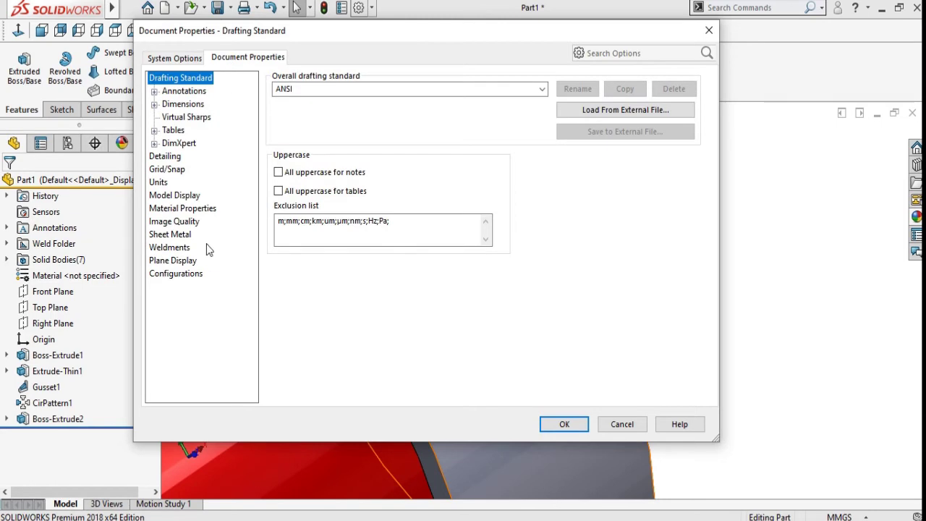
pyautogui.click(174, 221)
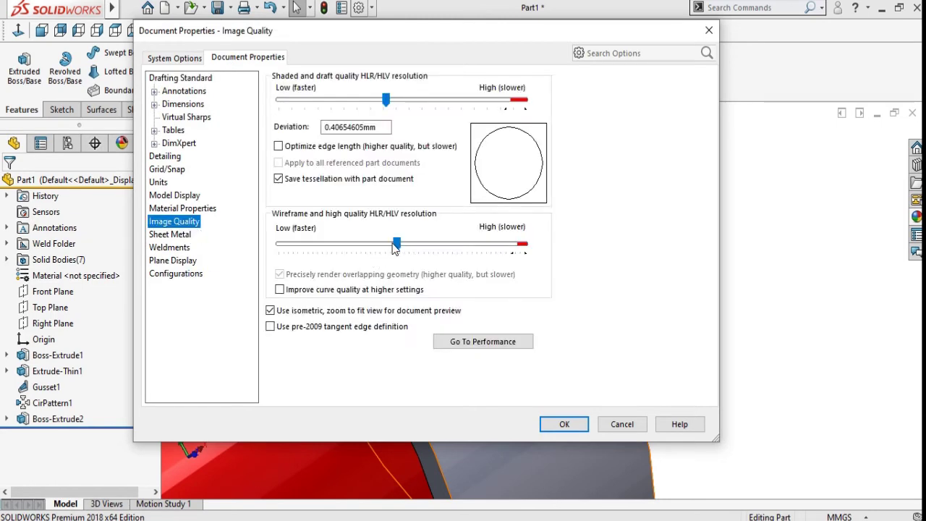
pyautogui.moveTo(396, 245); pyautogui.dragTo(580, 250)
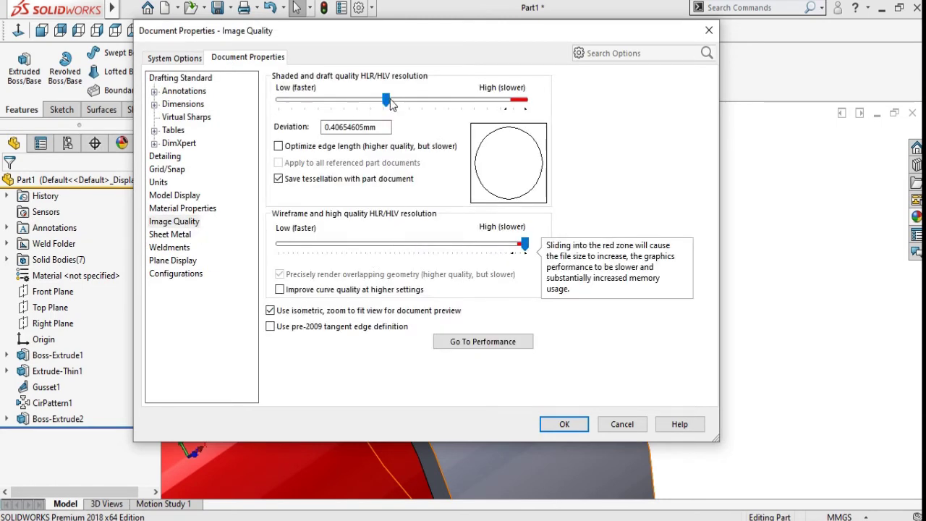
pyautogui.moveTo(390, 104); pyautogui.dragTo(564, 104)
pyautogui.click(567, 425)
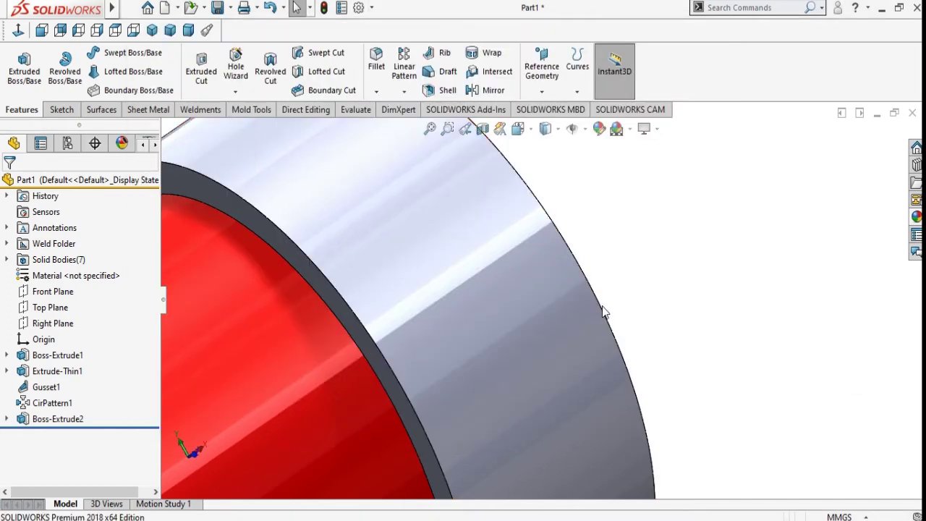
# Step: Add a 6 mm weld bead along the joint edge between tube and collar
pyautogui.scroll(5, 694, 302)
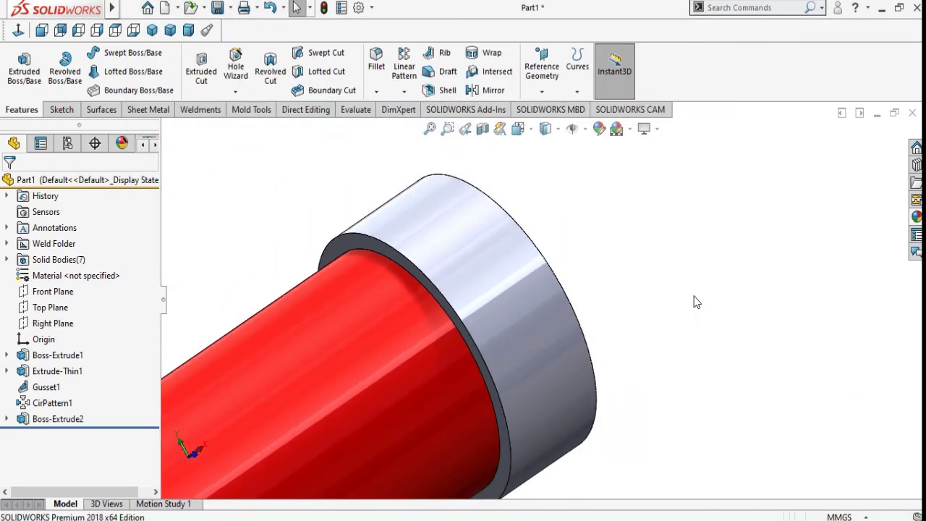
pyautogui.click(198, 110)
pyautogui.click(240, 90)
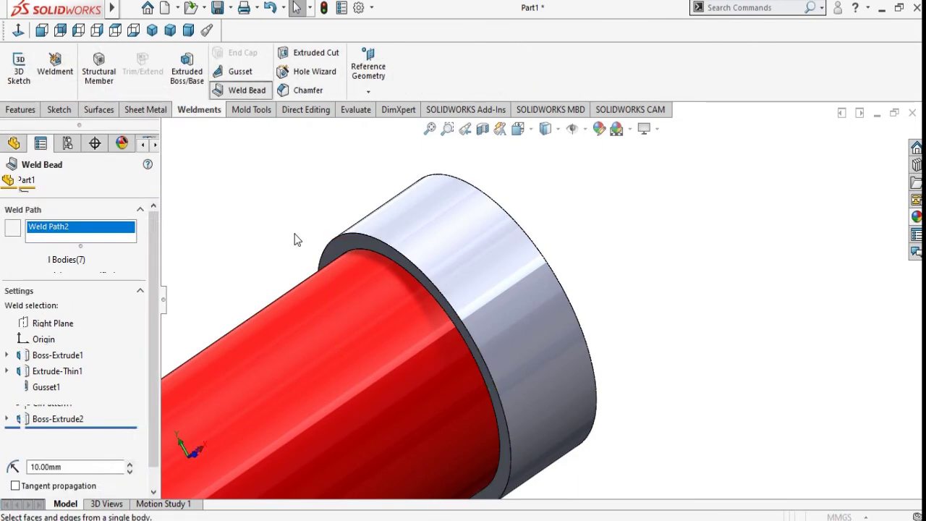
pyautogui.click(42, 337)
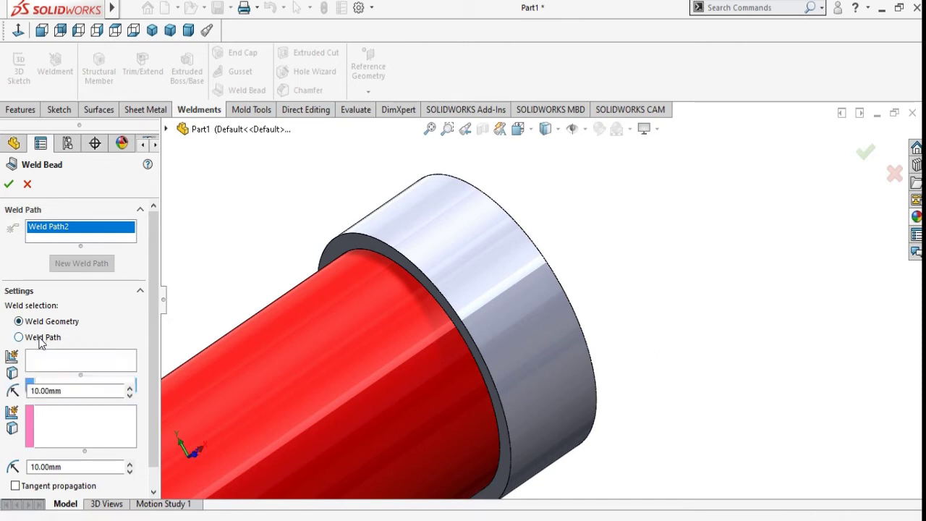
pyautogui.click(426, 296)
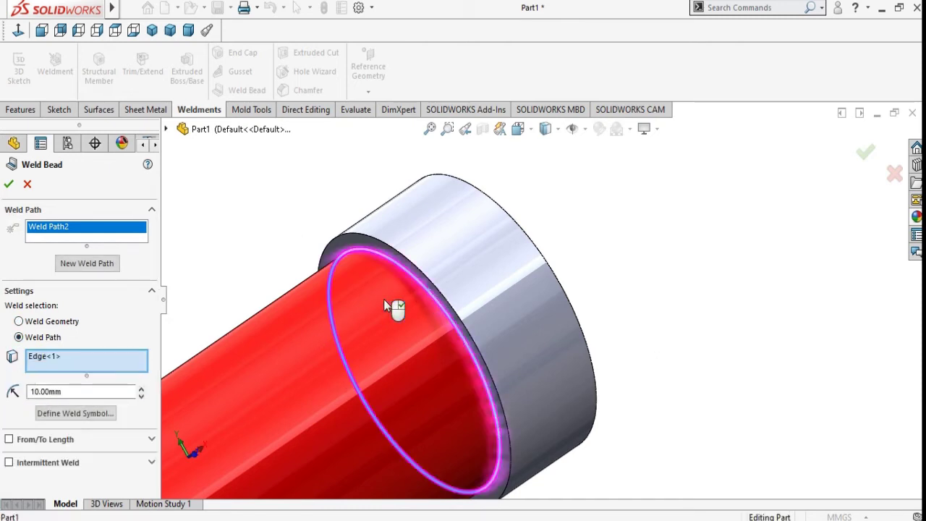
pyautogui.doubleClick(46, 392)
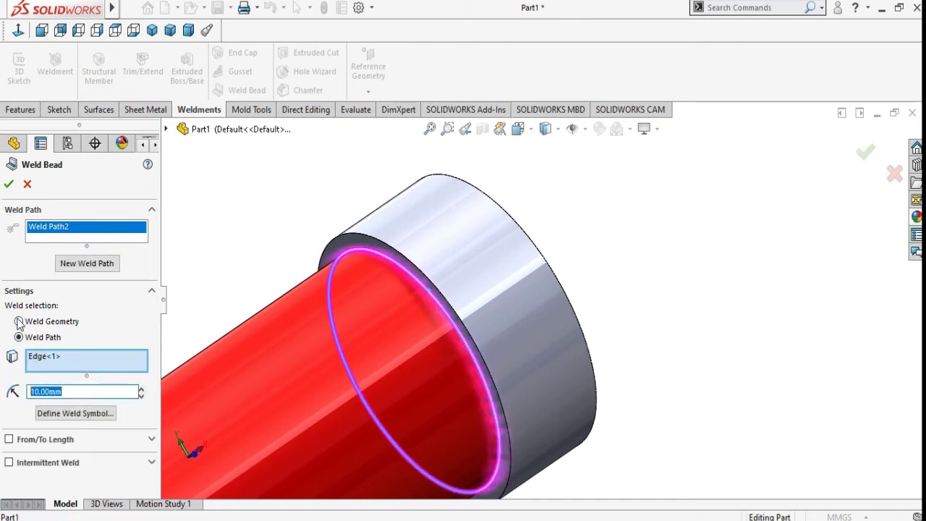
pyautogui.write('6')
pyautogui.press('Tab')
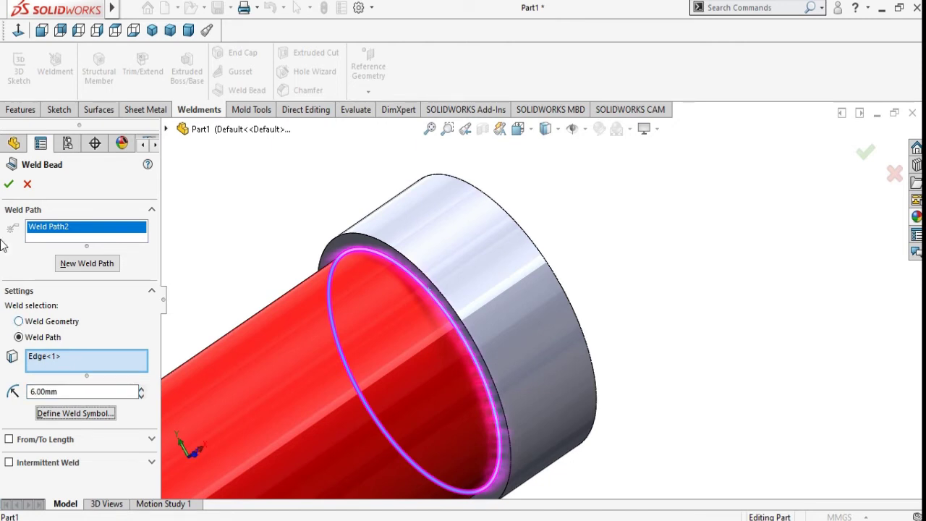
pyautogui.click(8, 184)
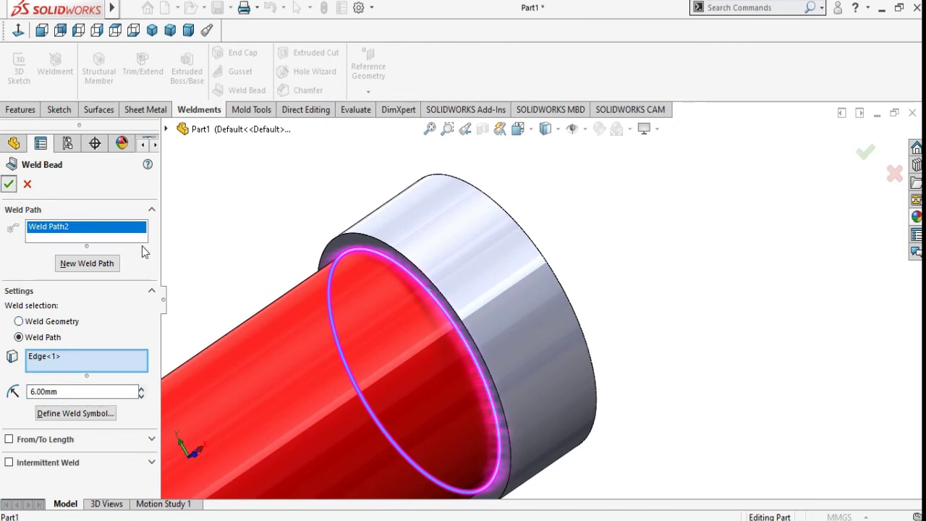
# Step: Zoom and orbit the model to face the collar end
pyautogui.scroll(2, 486, 324)
pyautogui.scroll(2, 484, 319)
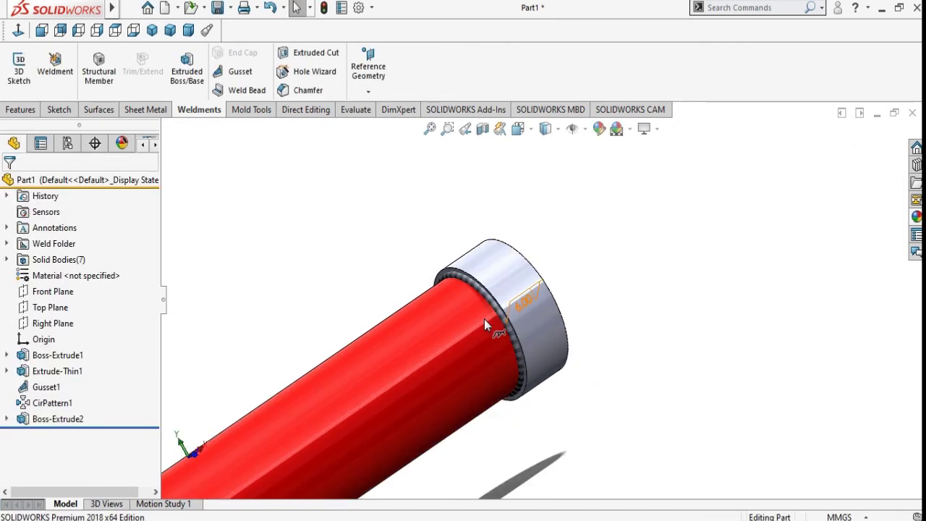
pyautogui.scroll(1, 484, 319)
pyautogui.moveTo(752, 346); pyautogui.dragTo(734, 335, button='middle')
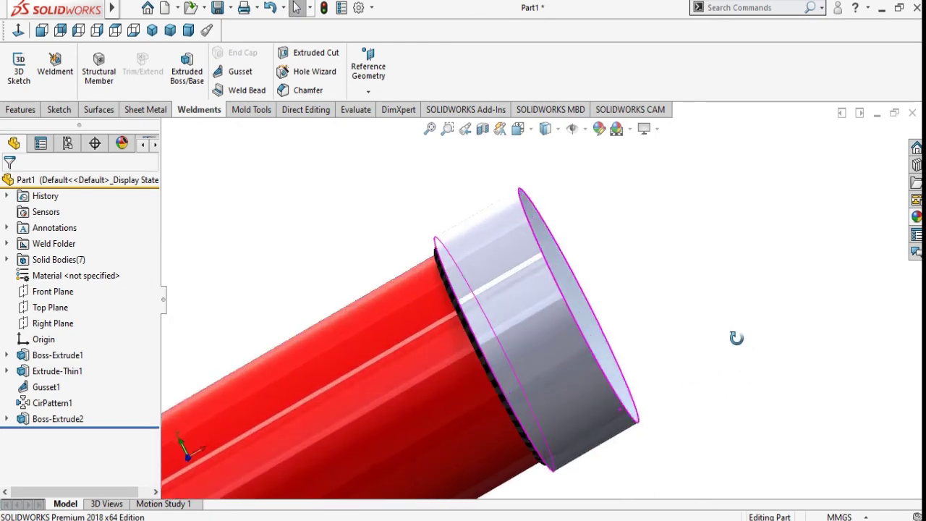
# Step: Chamfer the end cap's face edge at 2 mm × 45°, creating Chamfer1
pyautogui.click(20, 109)
pyautogui.click(498, 301)
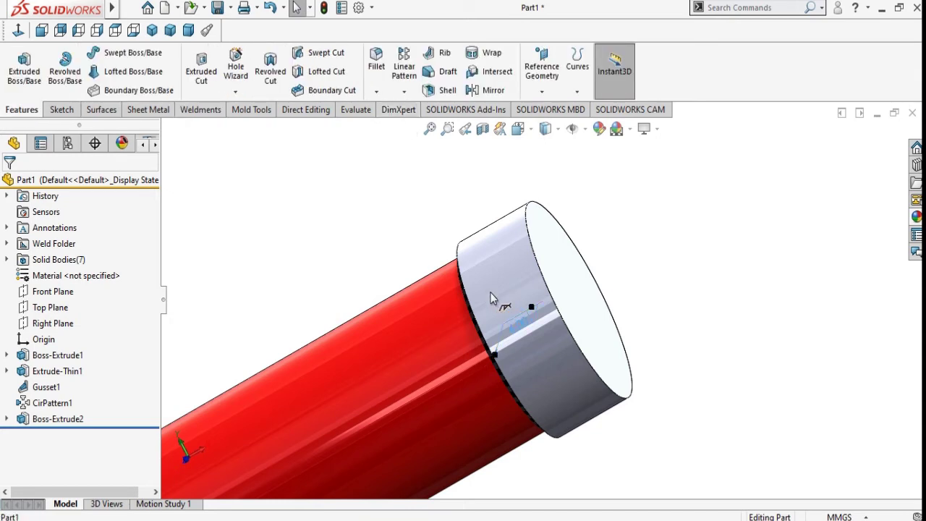
pyautogui.click(511, 272)
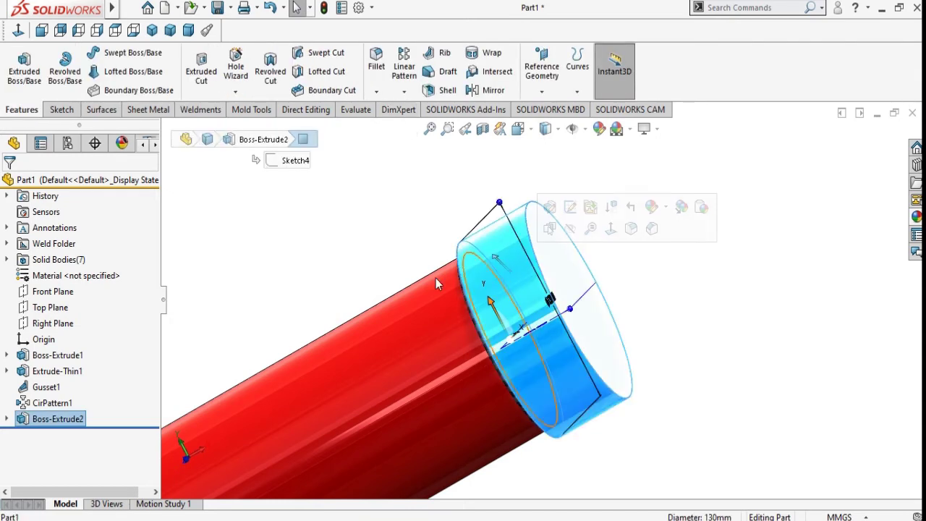
pyautogui.click(377, 92)
pyautogui.click(403, 127)
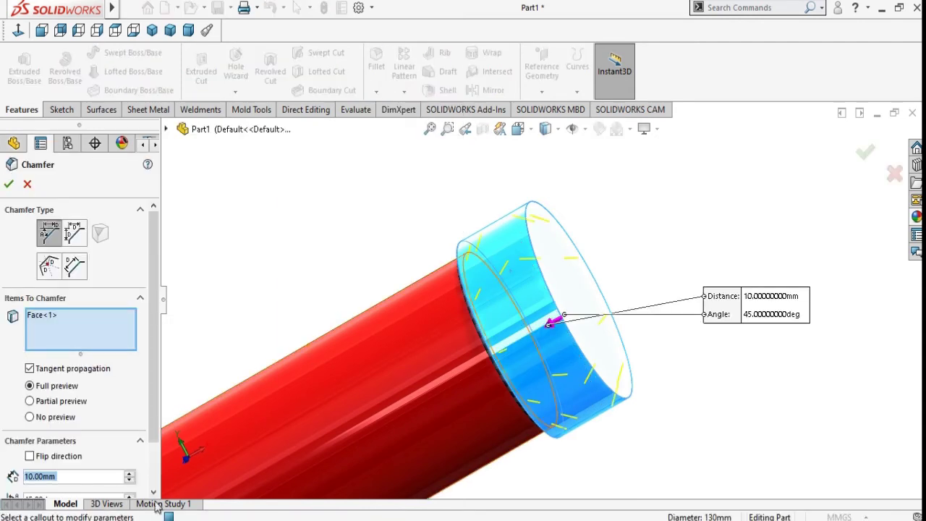
pyautogui.click(83, 477)
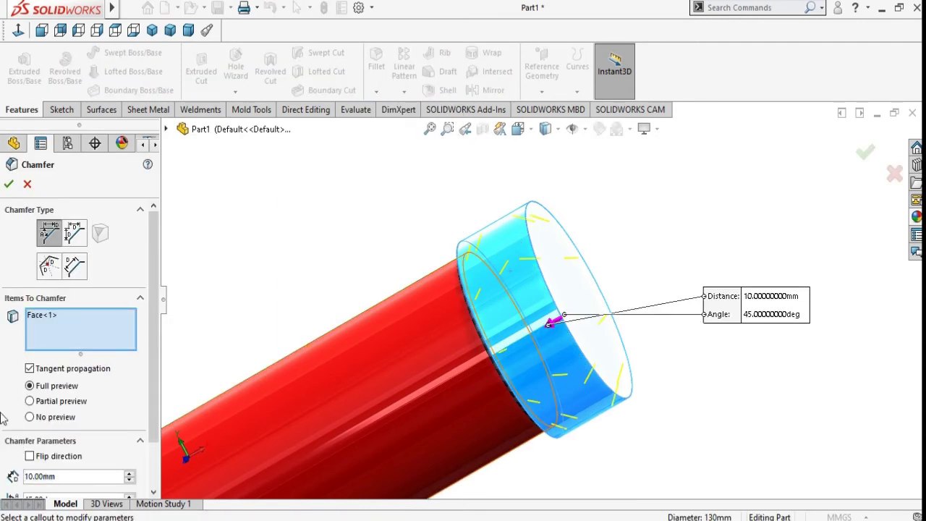
pyautogui.doubleClick(61, 476)
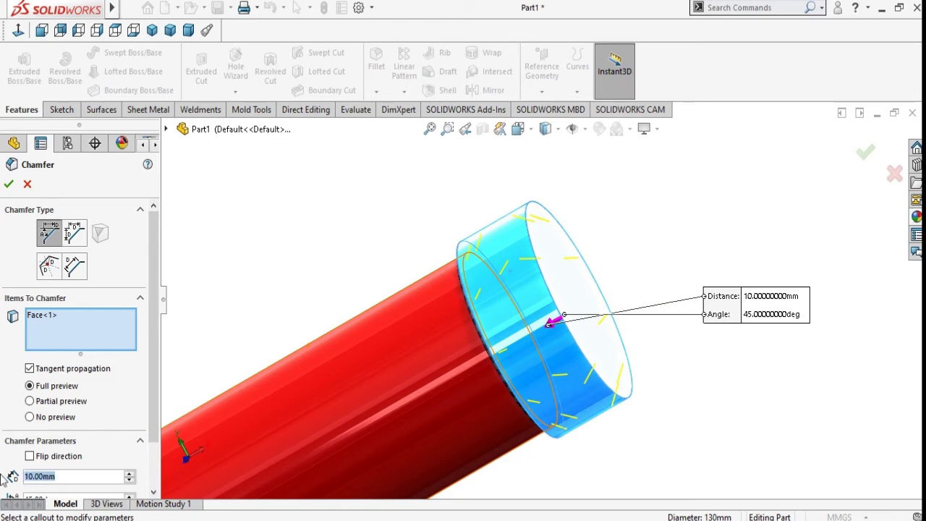
pyautogui.write('2')
pyautogui.press('Tab')
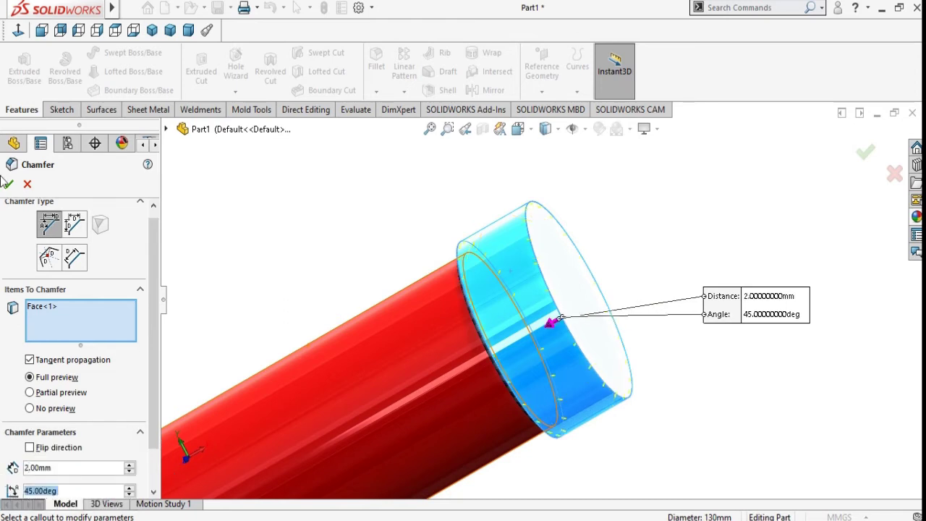
pyautogui.click(9, 187)
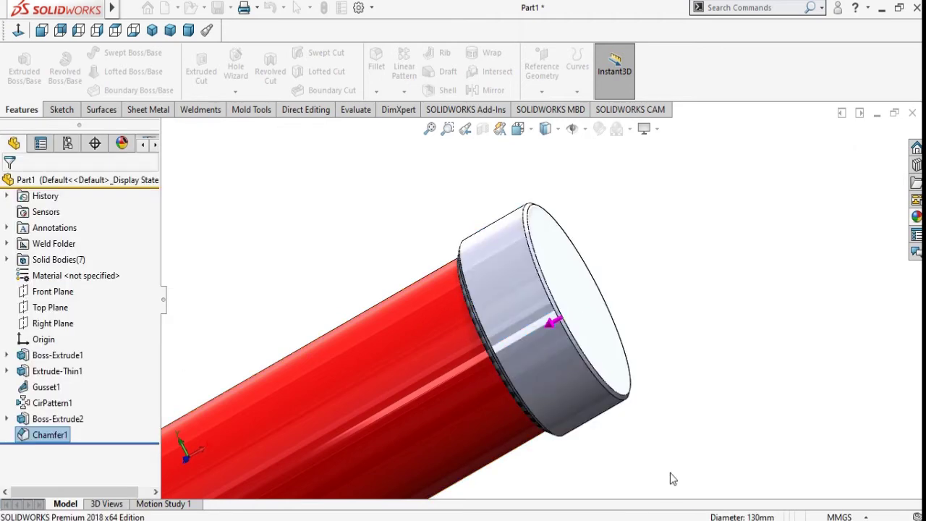
# Step: Zoom and orbit so the end cap faces the viewer
pyautogui.scroll(3, 678, 428)
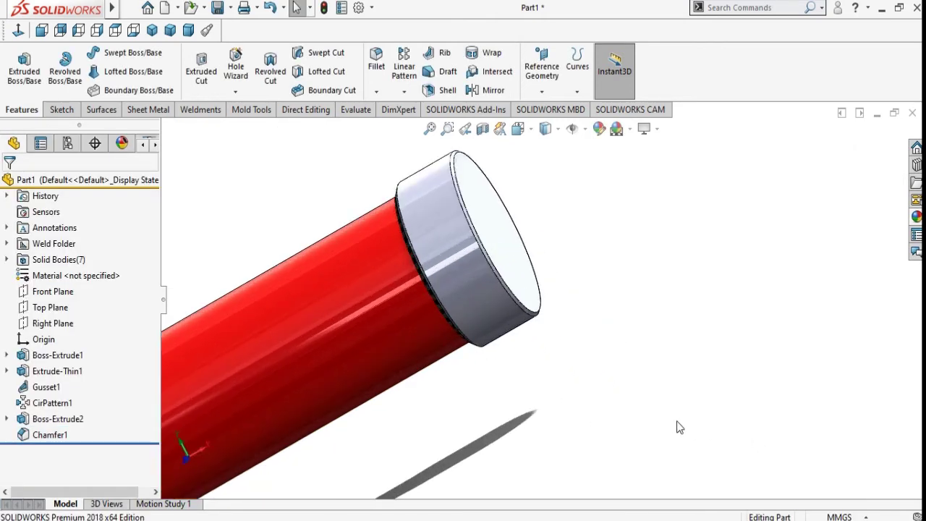
pyautogui.scroll(-2, 463, 362)
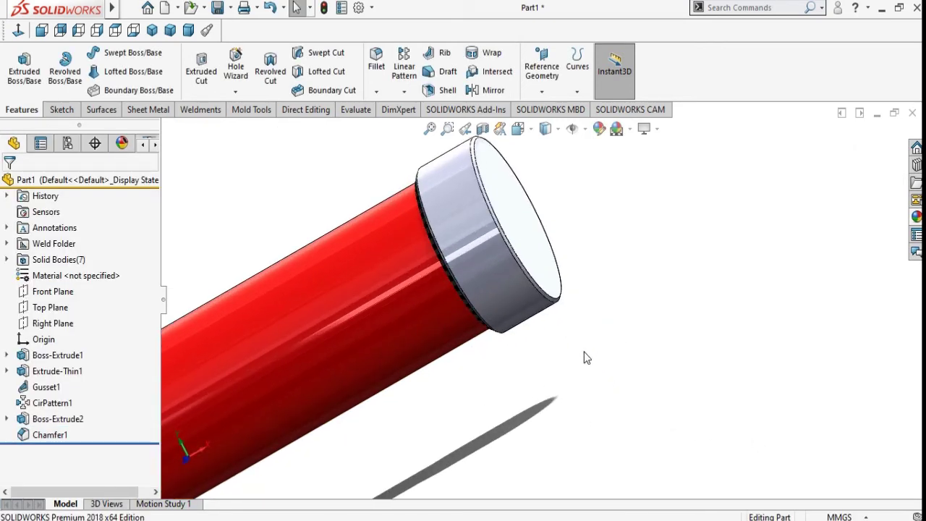
pyautogui.moveTo(621, 283)
pyautogui.mouseDown(button='middle')
pyautogui.moveTo(583, 314)
pyautogui.moveTo(583, 327)
pyautogui.mouseUp(button='middle')
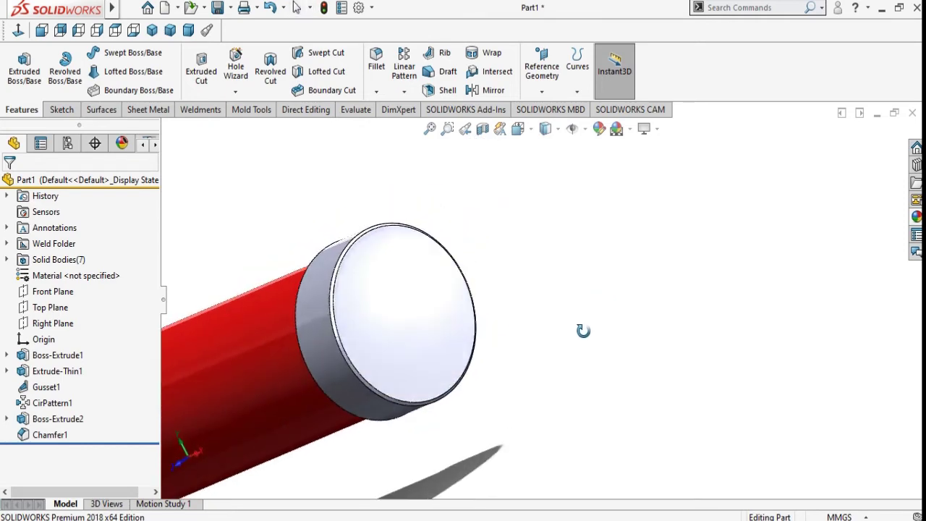
# Step: Start a sketch on the cap's flat face and draw a circle at the origin
pyautogui.click(393, 314)
pyautogui.click(458, 269)
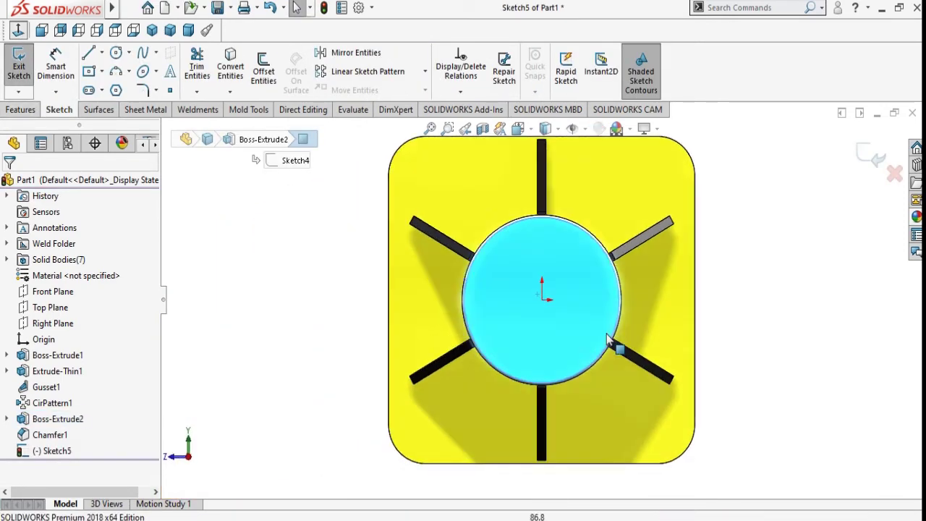
pyautogui.scroll(-3, 526, 278)
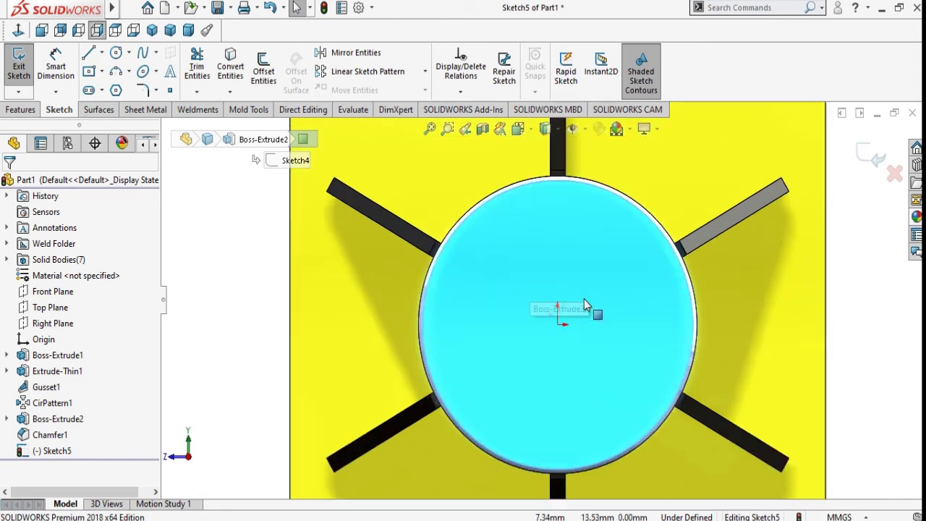
pyautogui.click(118, 57)
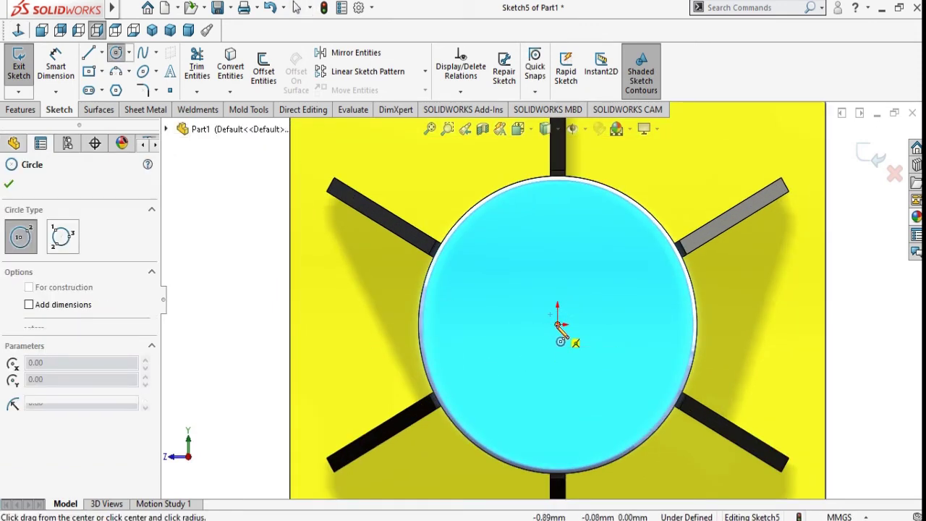
pyautogui.click(557, 324)
pyautogui.click(614, 361)
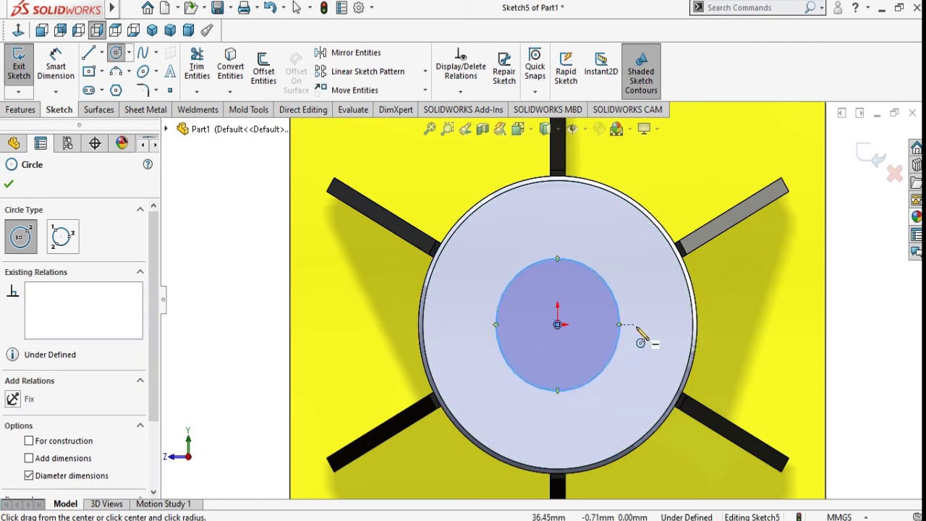
pyautogui.press('Escape')
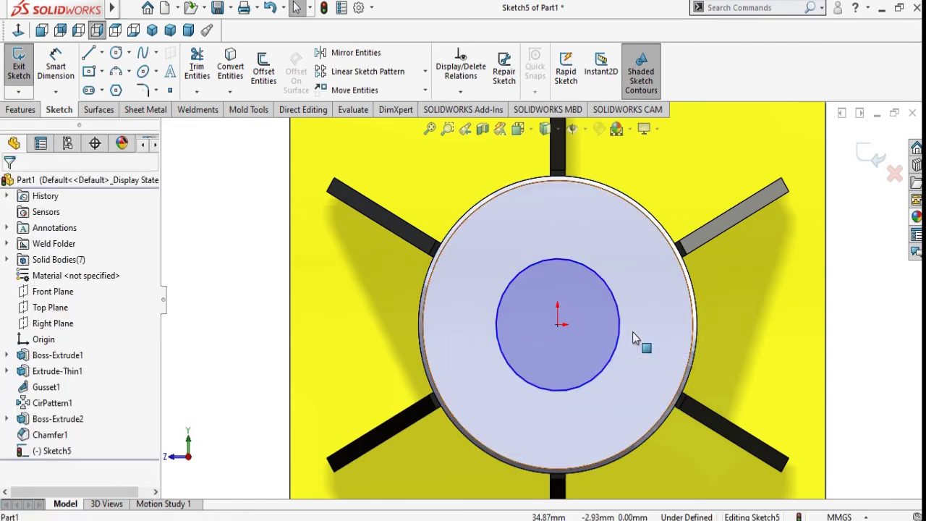
# Step: Dimension the small circle's diameter to 37.50 mm, fully defining Sketch5
pyautogui.rightClick(636, 339)
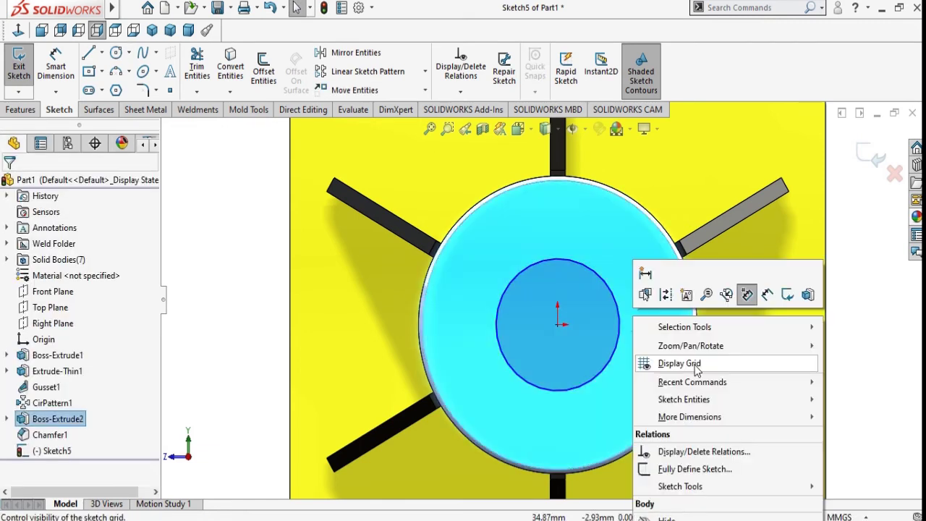
pyautogui.click(645, 274)
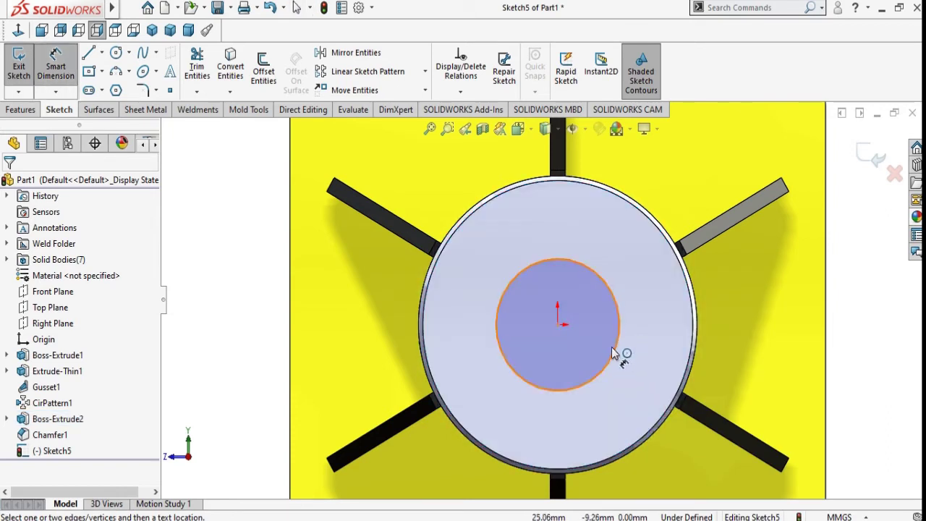
pyautogui.click(622, 335)
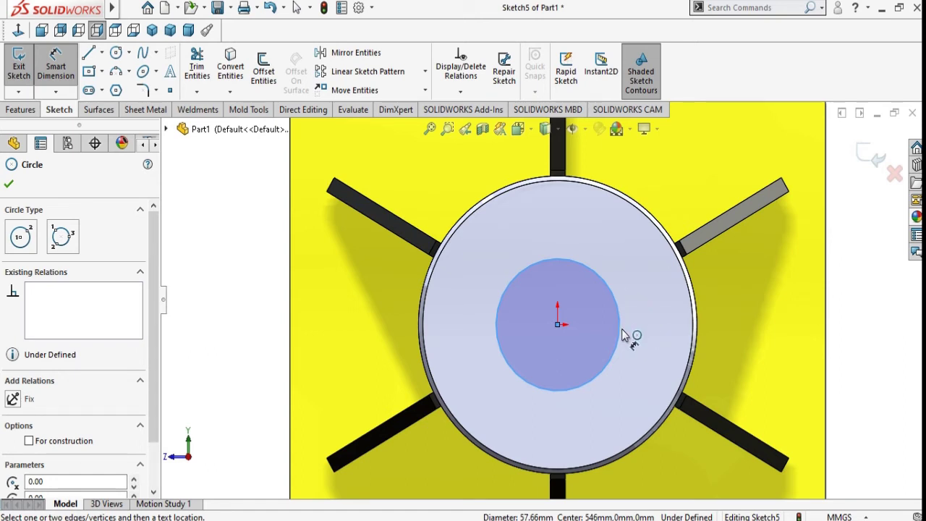
pyautogui.click(9, 186)
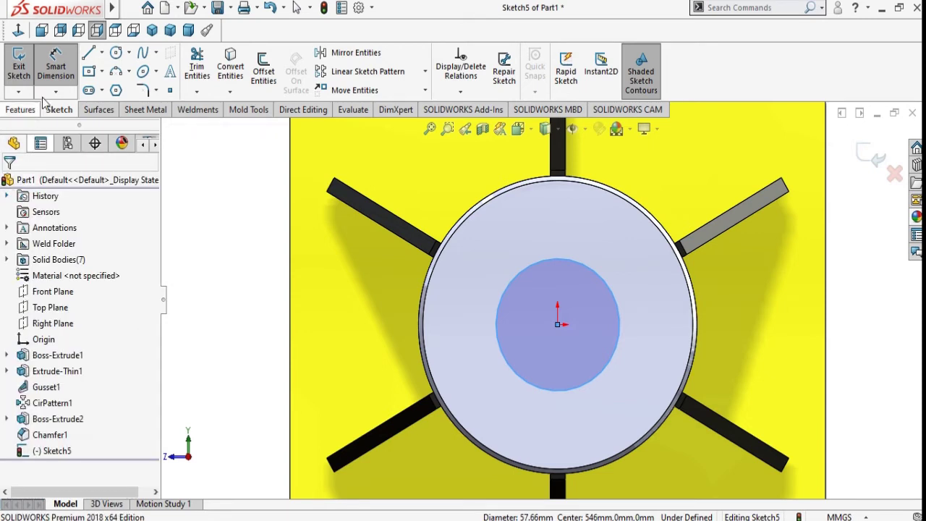
pyautogui.click(58, 69)
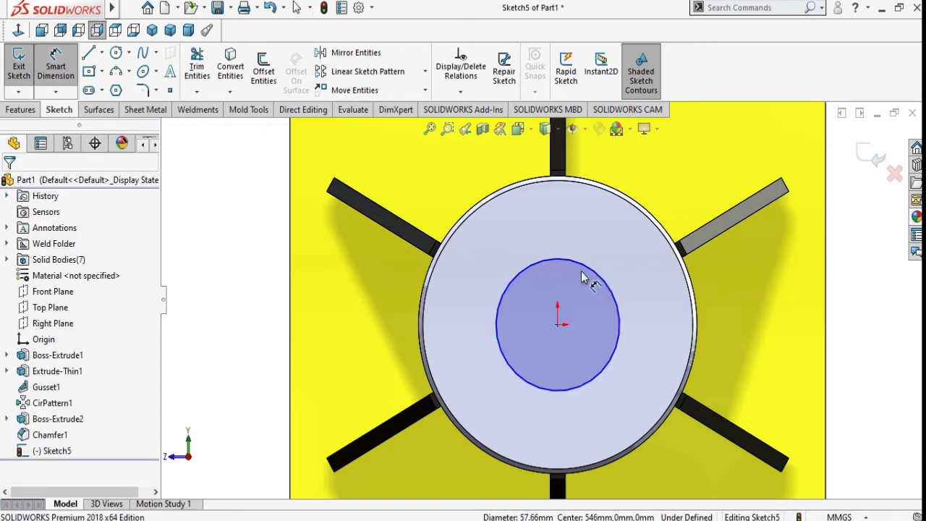
pyautogui.click(619, 328)
pyautogui.click(643, 326)
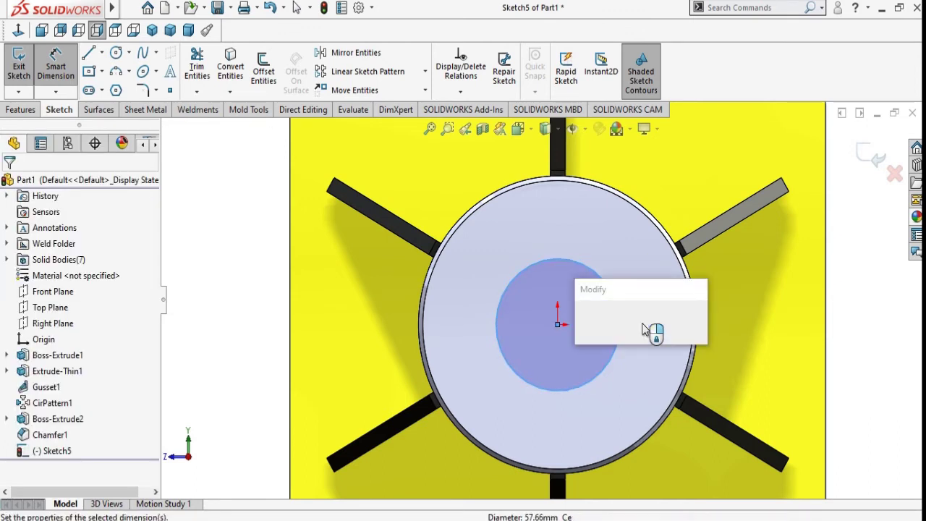
pyautogui.write('3')
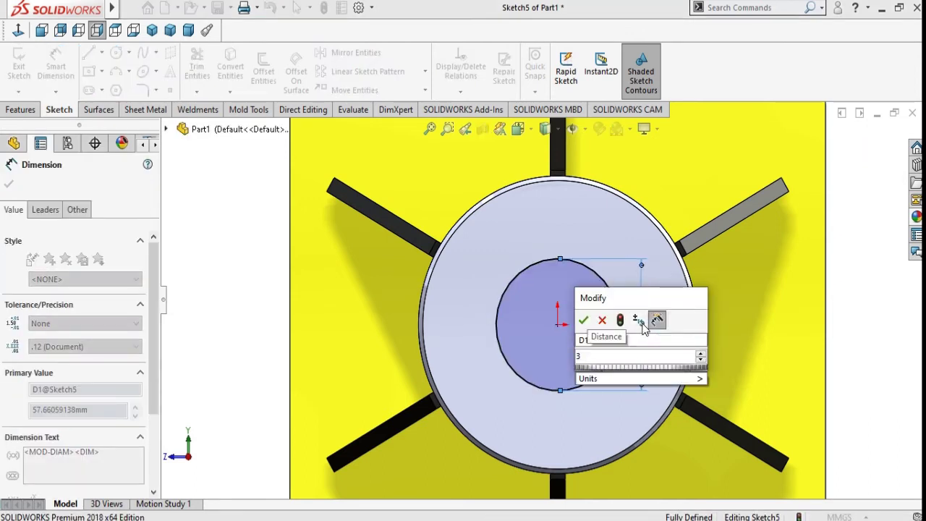
pyautogui.write('7')
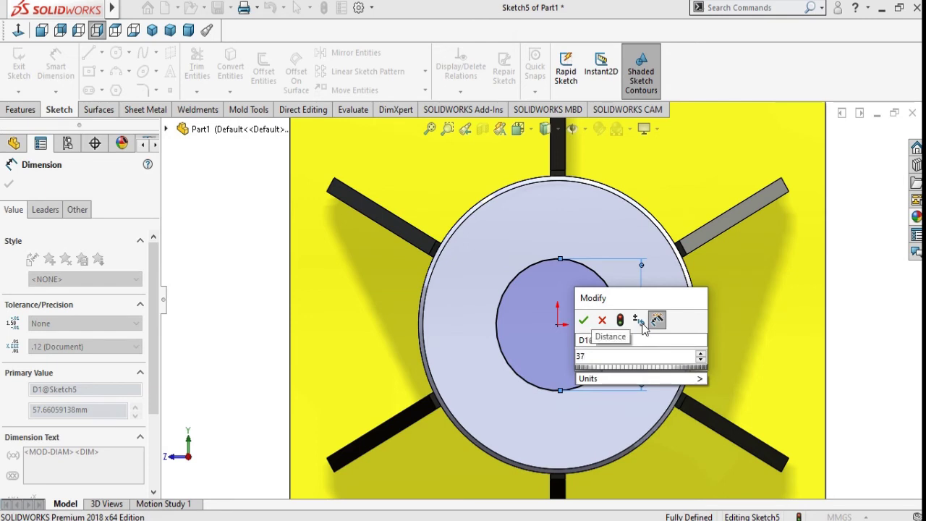
pyautogui.write('.5')
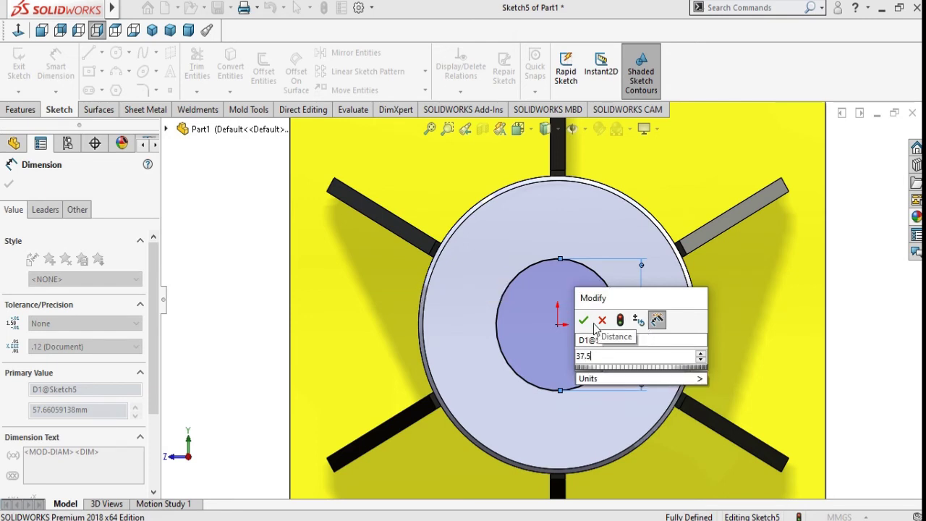
pyautogui.click(584, 321)
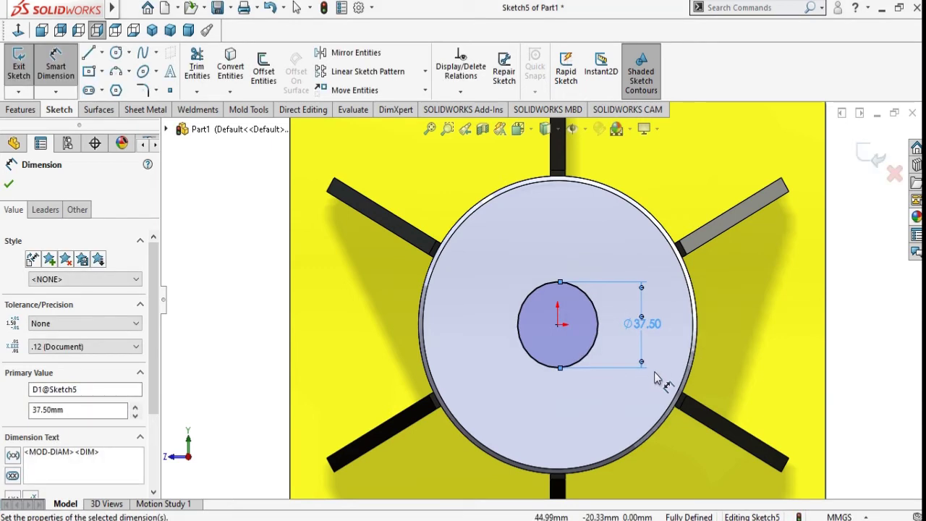
pyautogui.scroll(3, 578, 415)
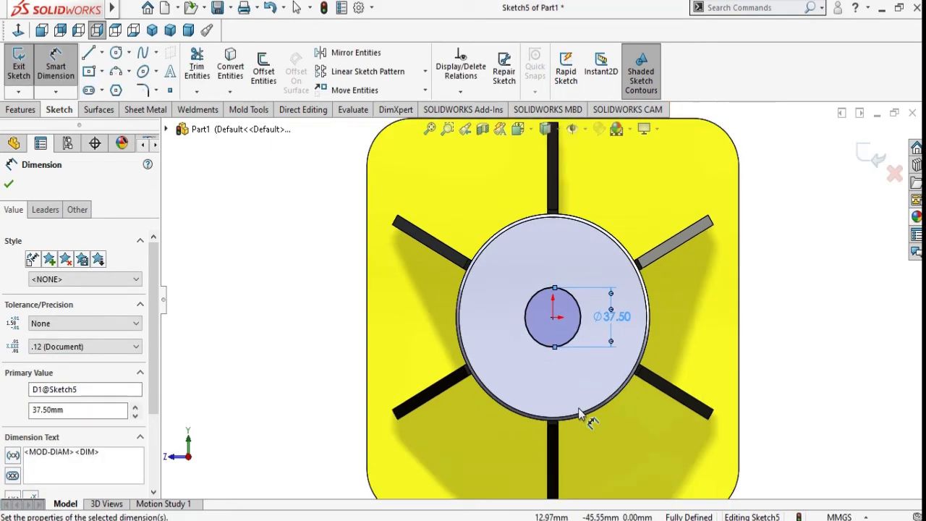
pyautogui.scroll(-2, 641, 347)
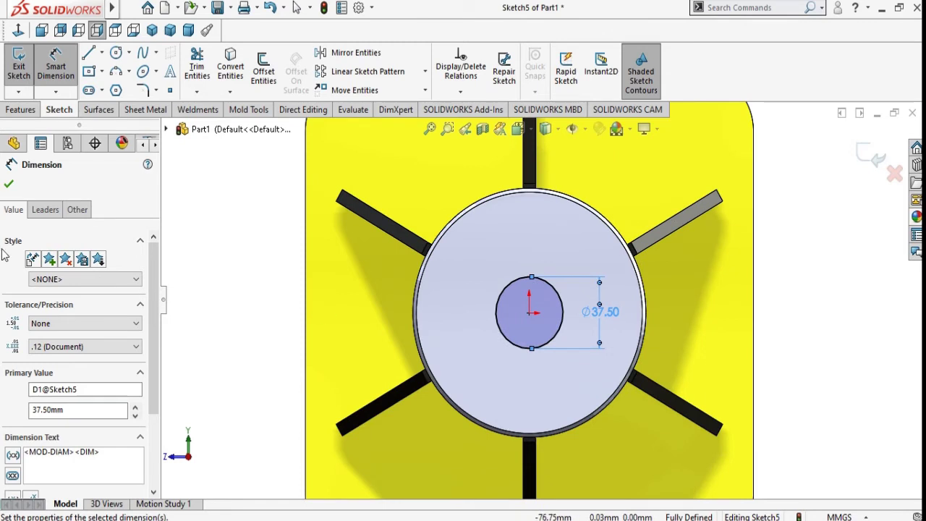
pyautogui.click(8, 183)
pyautogui.click(20, 110)
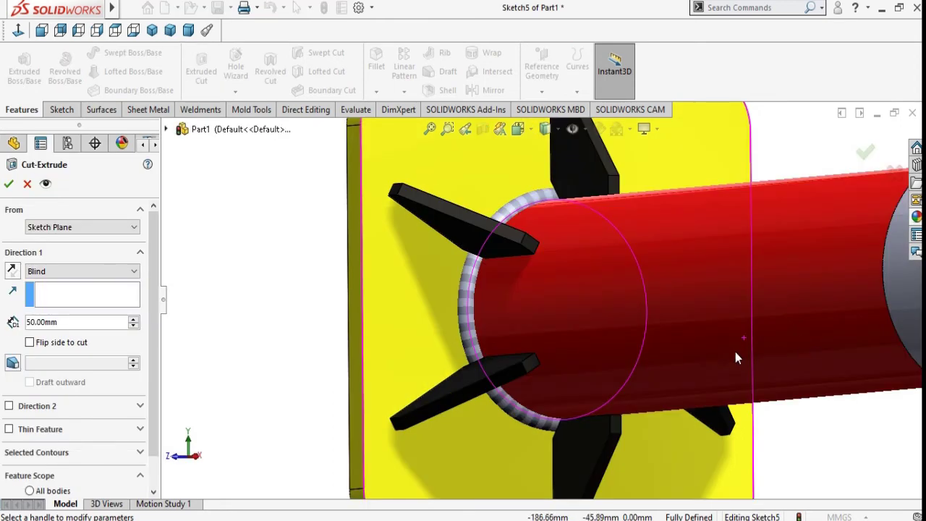
# Step: Set the extruded cut to Up To Next, boring a 37.50 mm hole through the collar
pyautogui.scroll(5, 735, 352)
pyautogui.scroll(2, 796, 326)
pyautogui.scroll(-4, 860, 294)
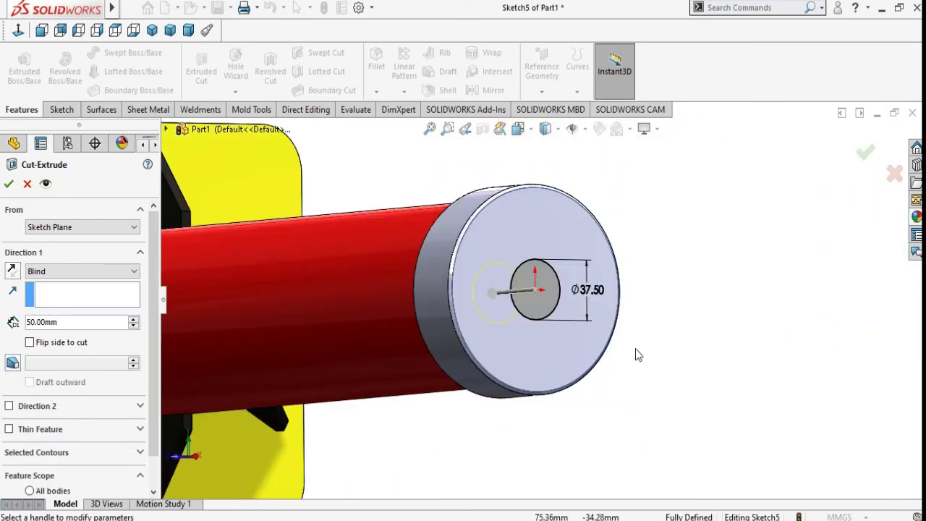
pyautogui.click(82, 274)
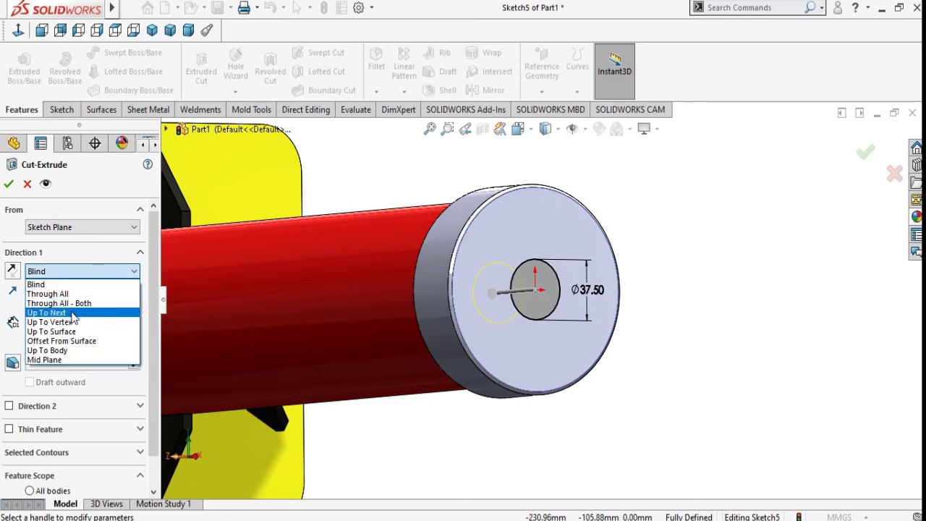
pyautogui.click(73, 317)
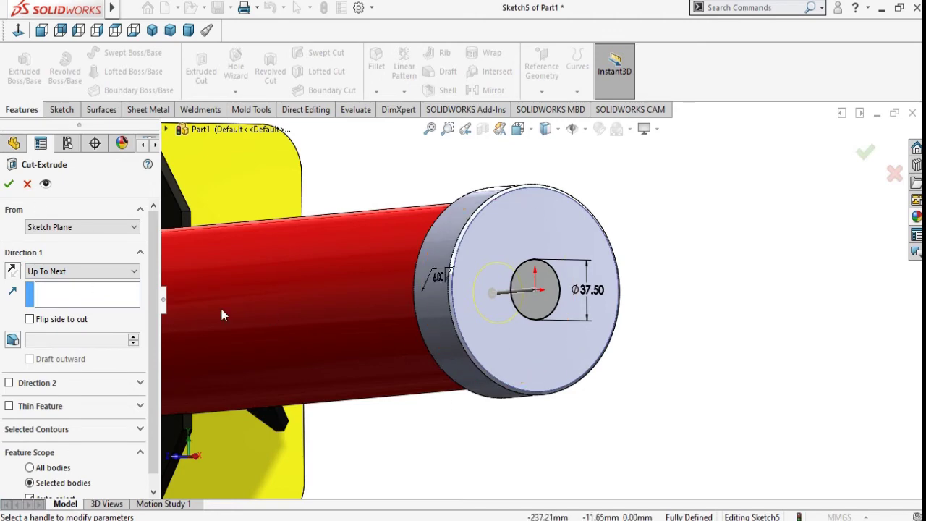
pyautogui.moveTo(221, 309)
pyautogui.mouseDown(button='middle')
pyautogui.moveTo(531, 333)
pyautogui.moveTo(506, 331)
pyautogui.moveTo(459, 362)
pyautogui.mouseUp(button='middle')
pyautogui.click(8, 183)
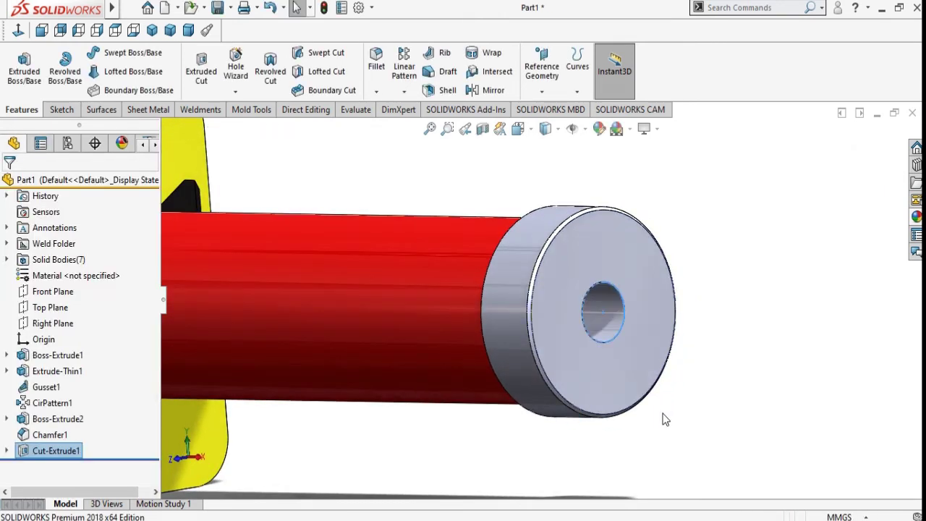
pyautogui.click(782, 430)
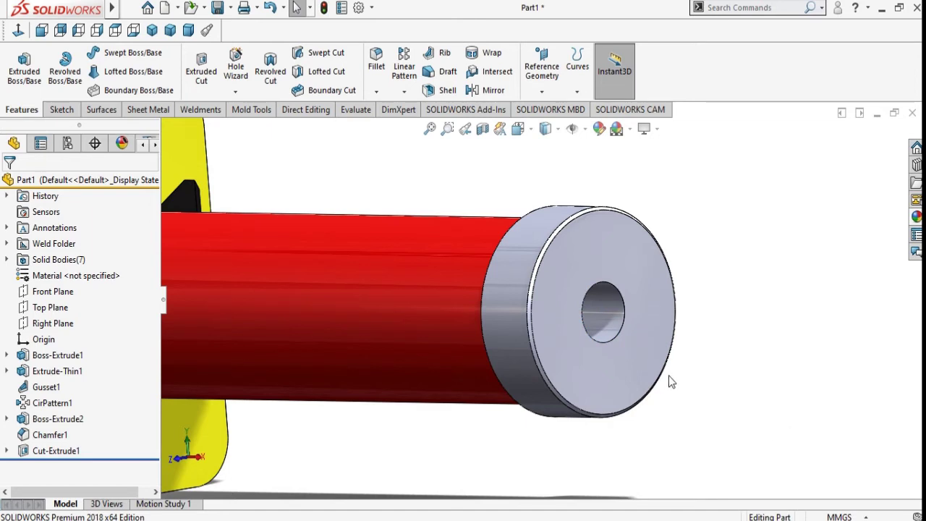
# Step: Chamfer the centre hole's entry edge with 10 mm distance at 30°
pyautogui.scroll(-3, 669, 376)
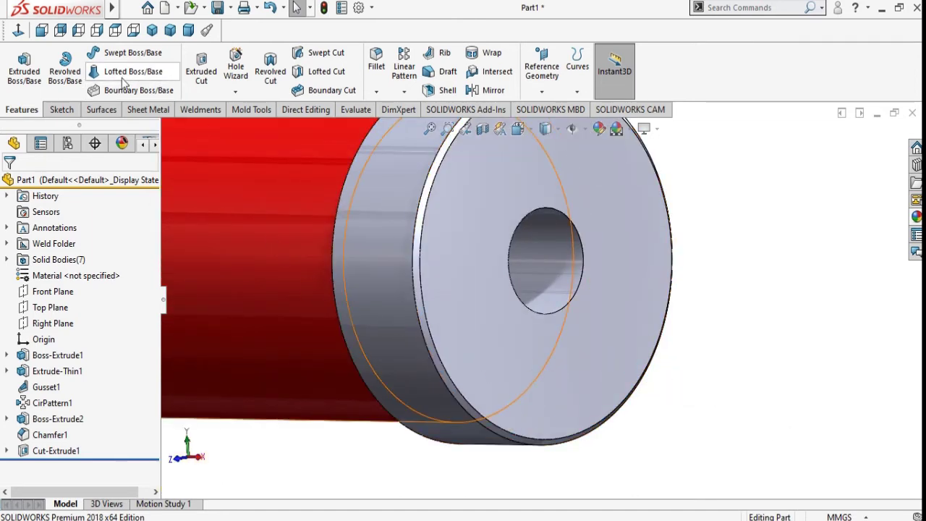
pyautogui.click(375, 92)
pyautogui.click(383, 127)
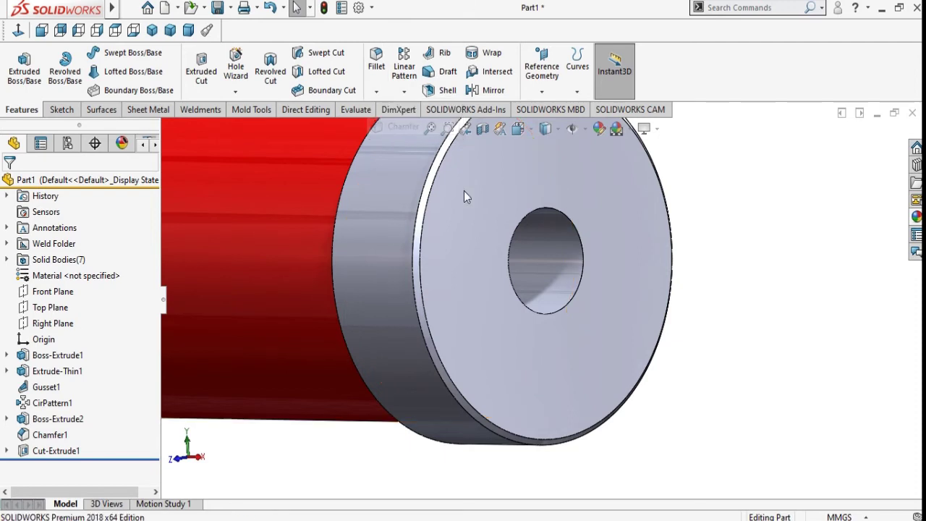
pyautogui.click(546, 254)
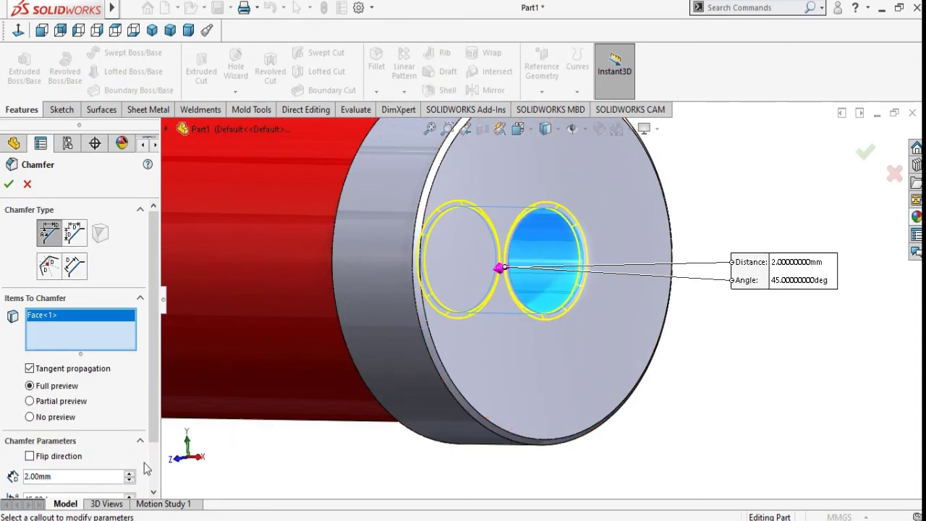
pyautogui.moveTo(70, 476); pyautogui.dragTo(10, 492)
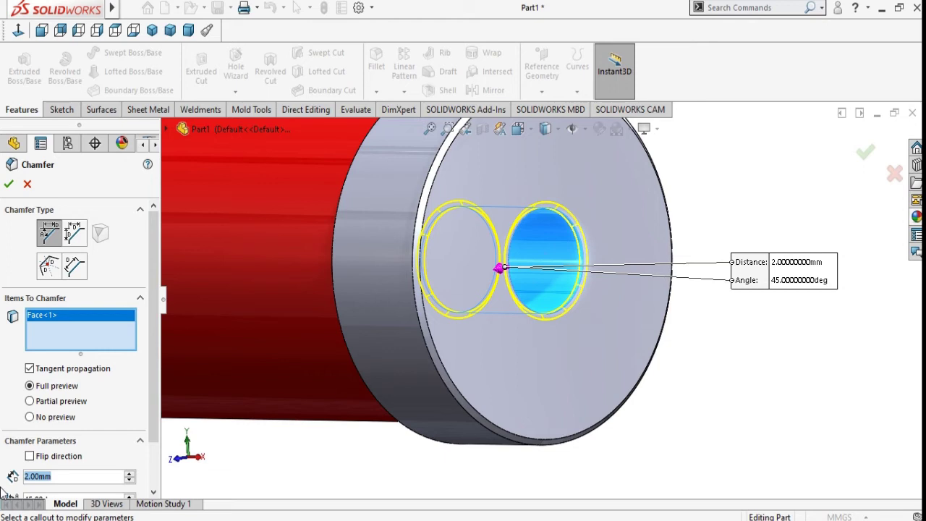
pyautogui.write('10')
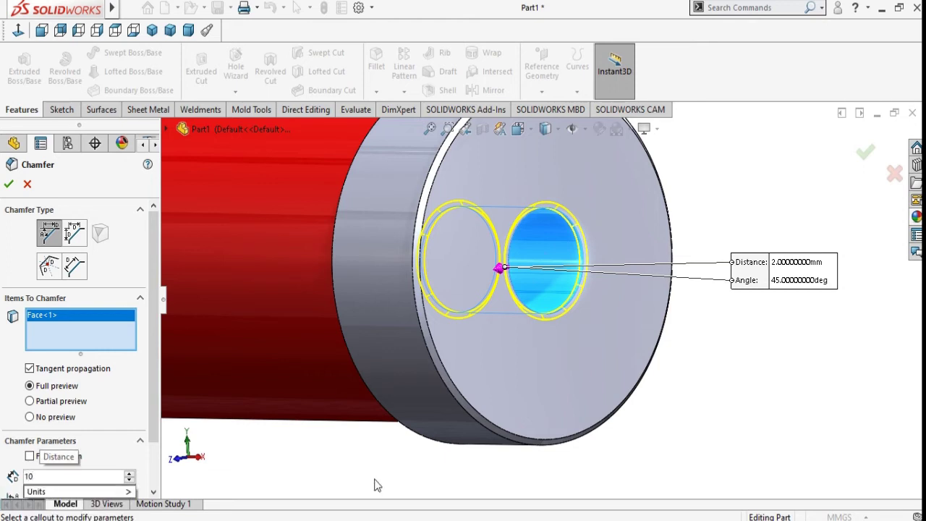
pyautogui.press('Return')
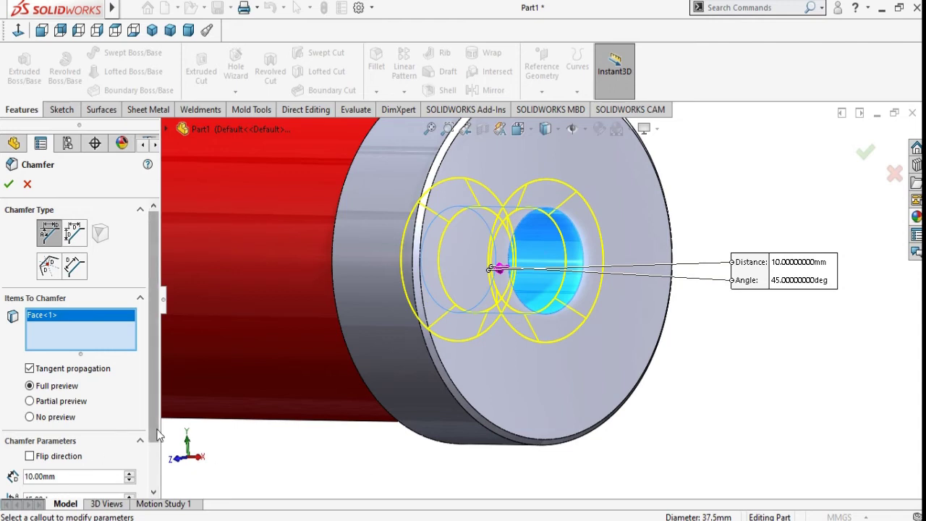
pyautogui.scroll(-2, 142, 468)
pyautogui.moveTo(35, 448); pyautogui.dragTo(3, 453)
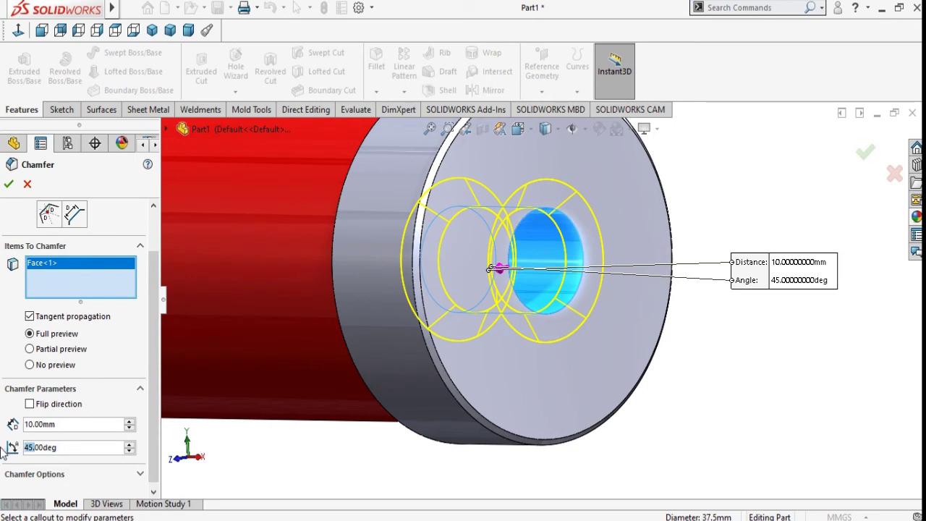
pyautogui.moveTo(89, 448); pyautogui.dragTo(18, 432)
pyautogui.write('30')
pyautogui.press('Return')
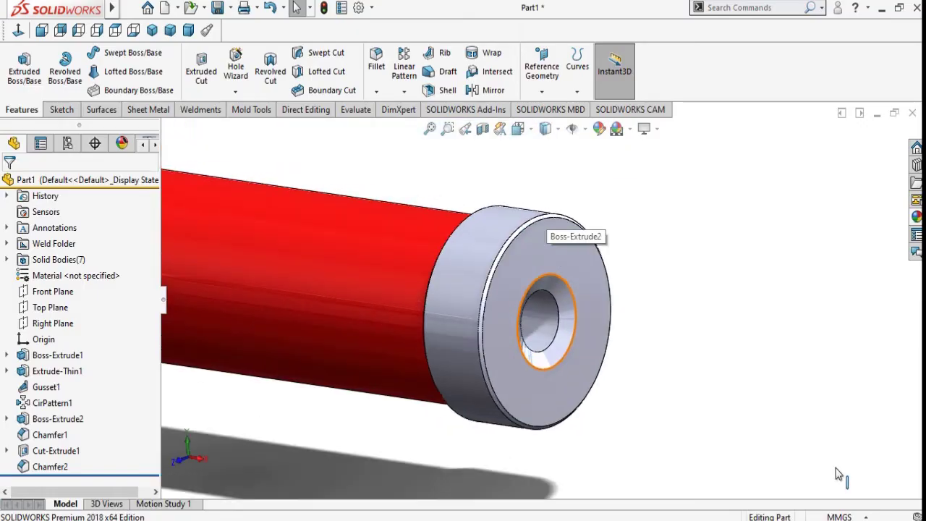
# Step: Start Sketch6 on the collar's front face and convert the hole edge into a 37.5 mm circle
pyautogui.moveTo(663, 356); pyautogui.dragTo(662, 325, button='middle')
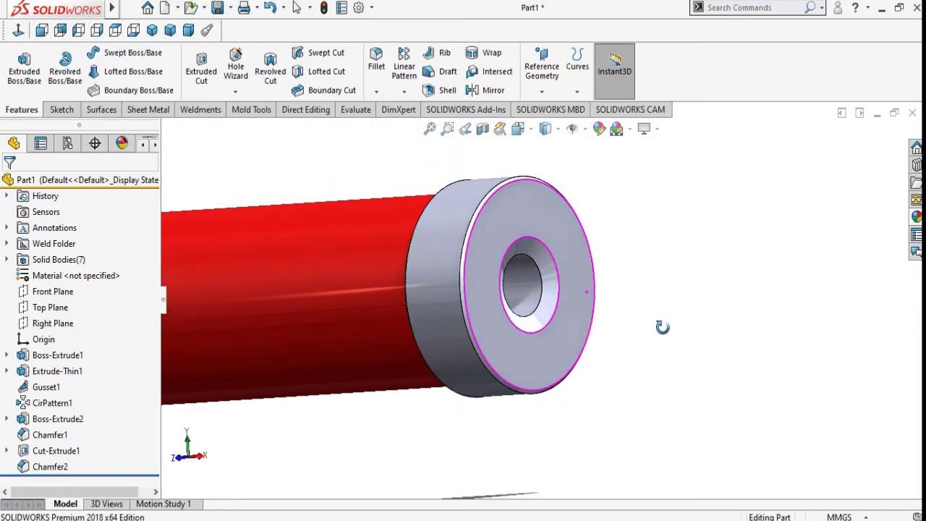
pyautogui.click(494, 226)
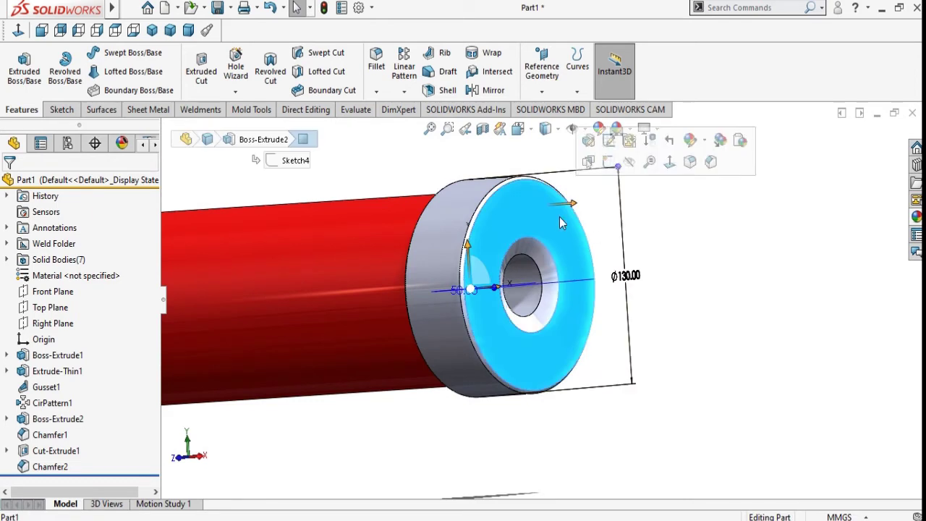
pyautogui.click(606, 163)
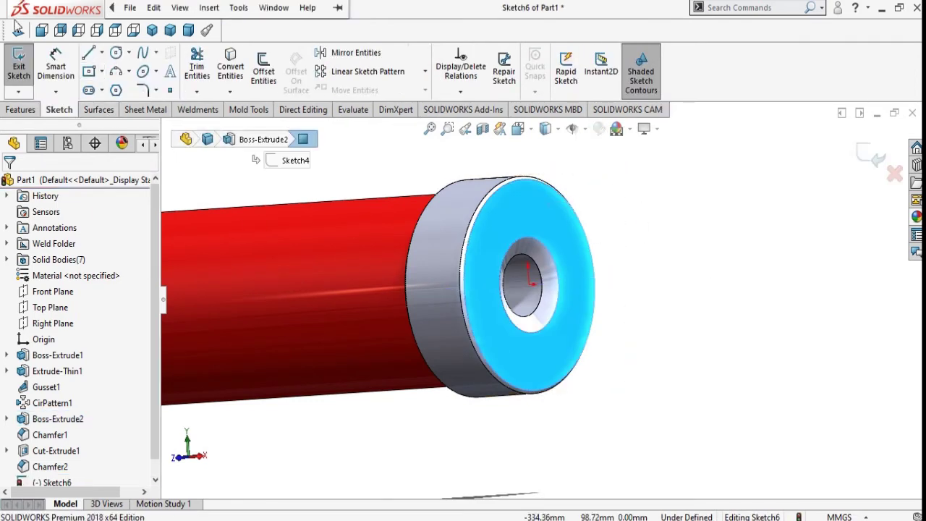
pyautogui.click(703, 316)
pyautogui.scroll(-2, 476, 270)
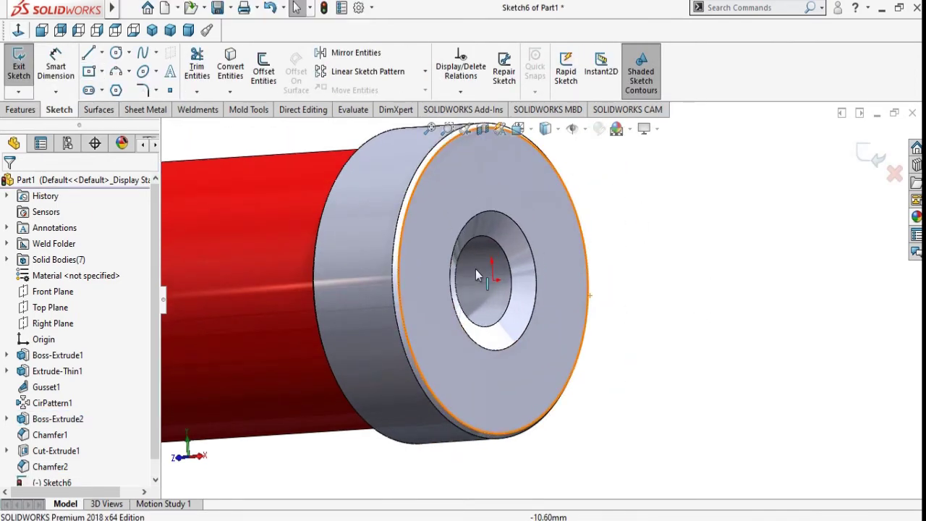
pyautogui.scroll(-2, 475, 269)
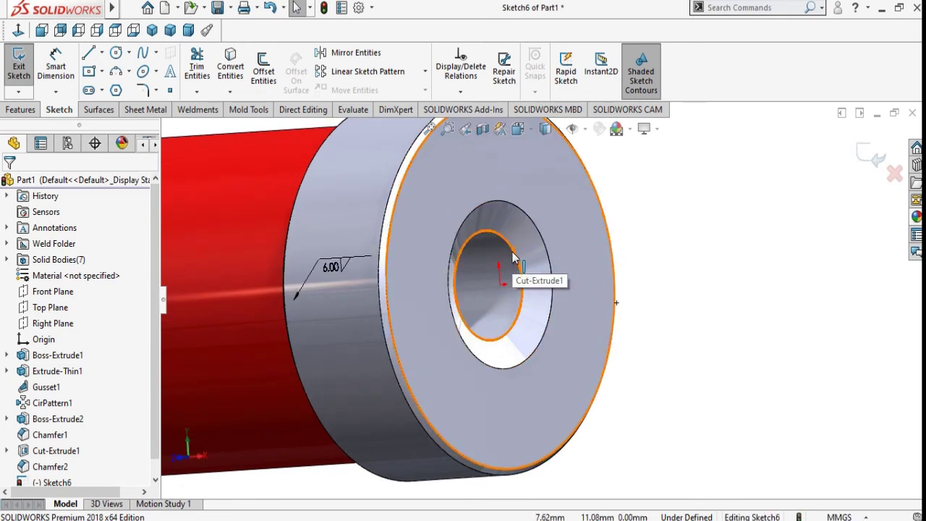
pyautogui.click(513, 258)
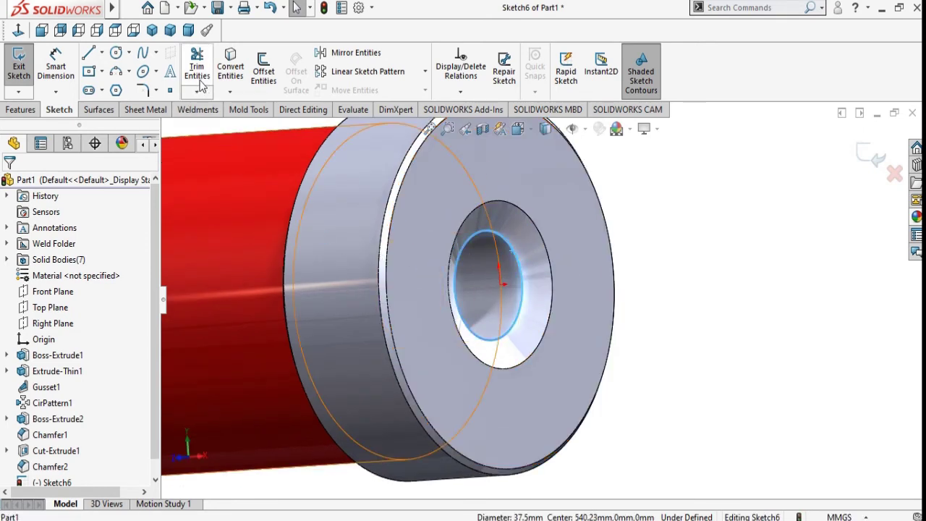
pyautogui.click(241, 81)
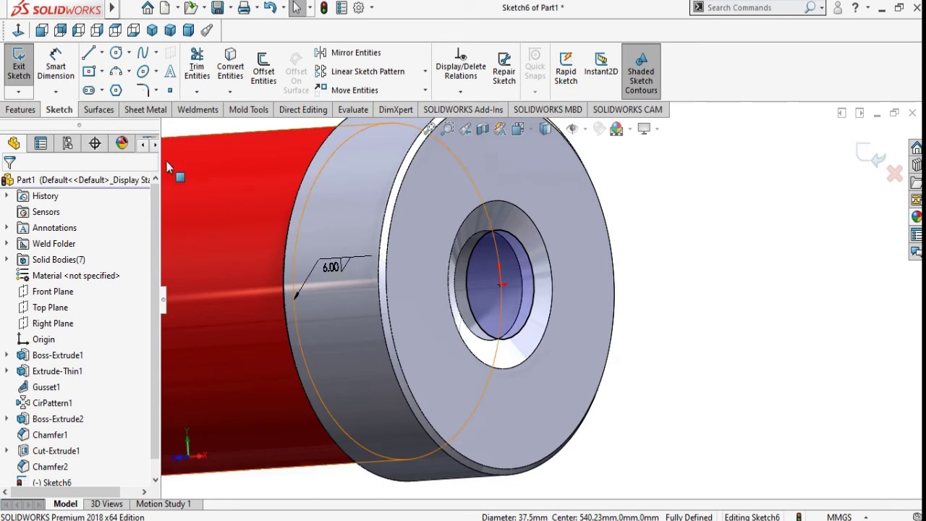
pyautogui.click(21, 109)
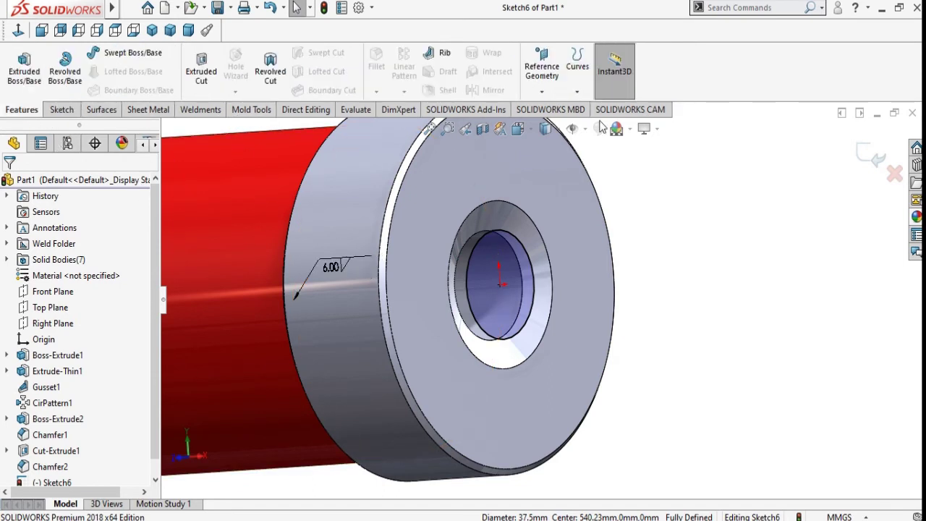
pyautogui.click(578, 92)
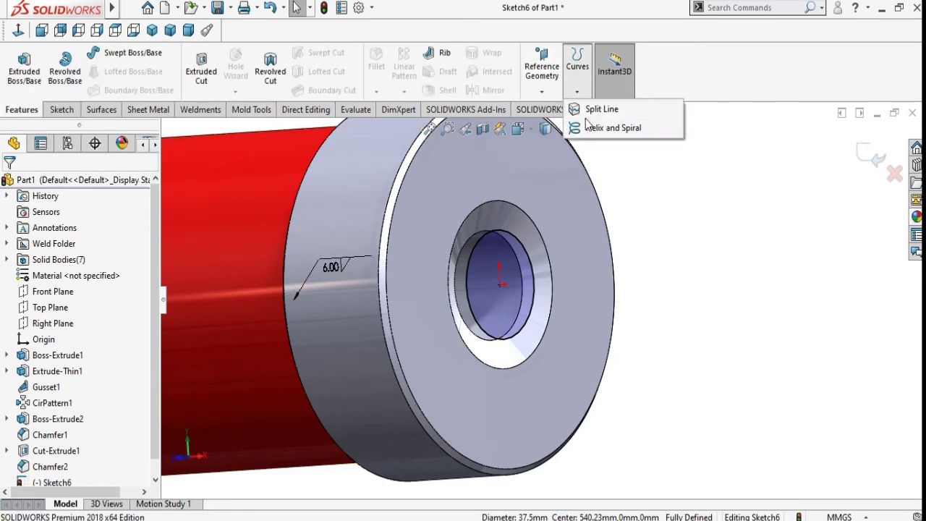
# Step: Create a helix on Sketch6's circle with 8 mm pitch and reversed direction
pyautogui.click(589, 130)
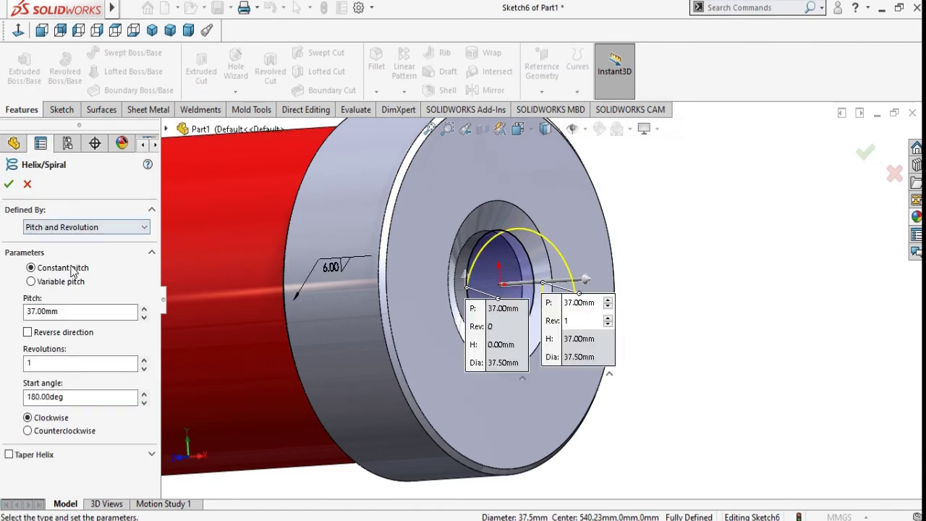
pyautogui.doubleClick(73, 311)
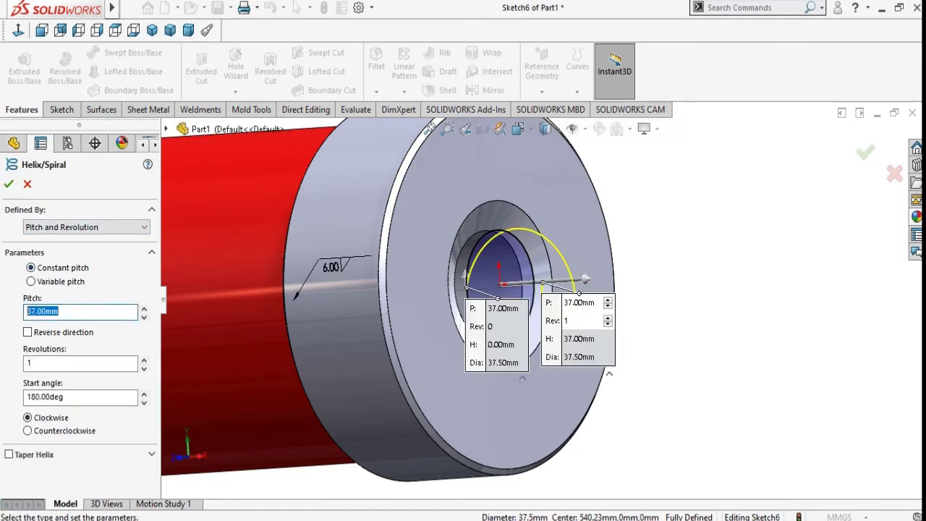
pyautogui.write('8')
pyautogui.press('Tab')
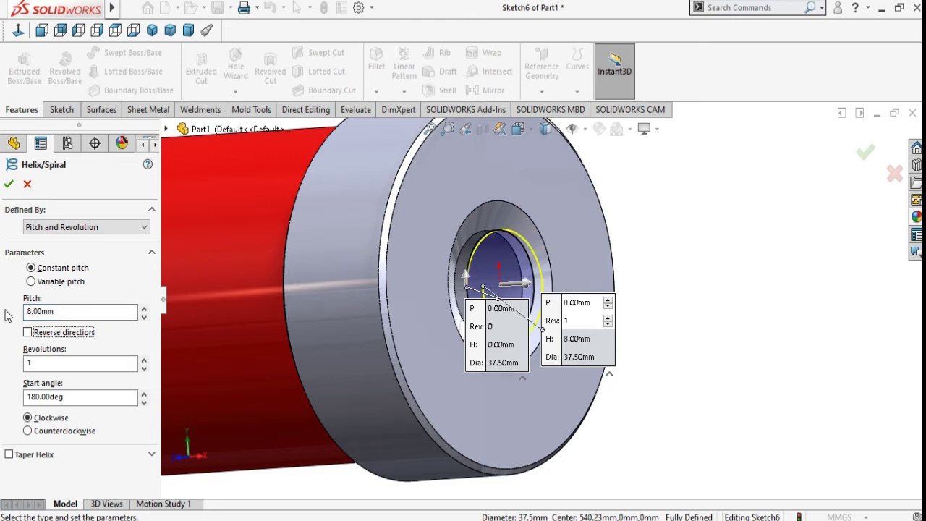
pyautogui.click(70, 363)
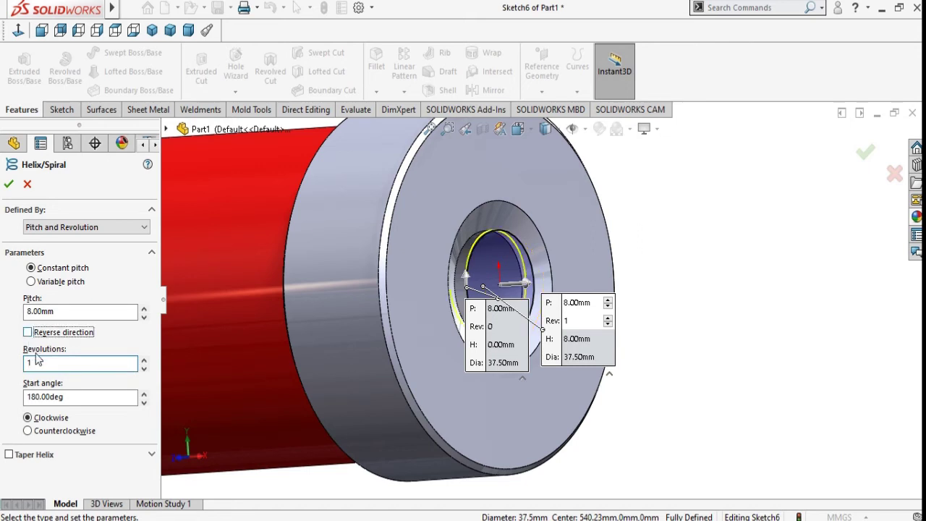
pyautogui.click(28, 332)
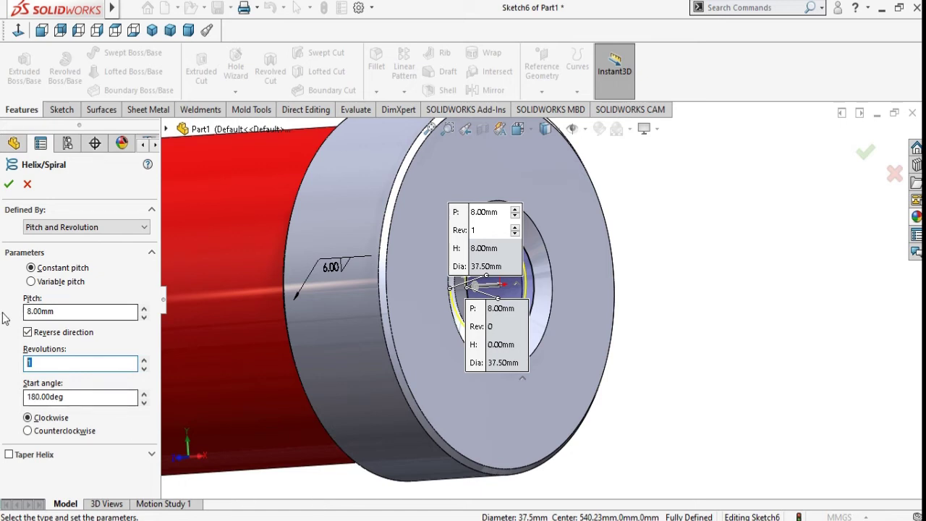
# Step: Set the helix to 6.5 revolutions with a 90° start angle, clockwise
pyautogui.click(45, 362)
pyautogui.write('6.5')
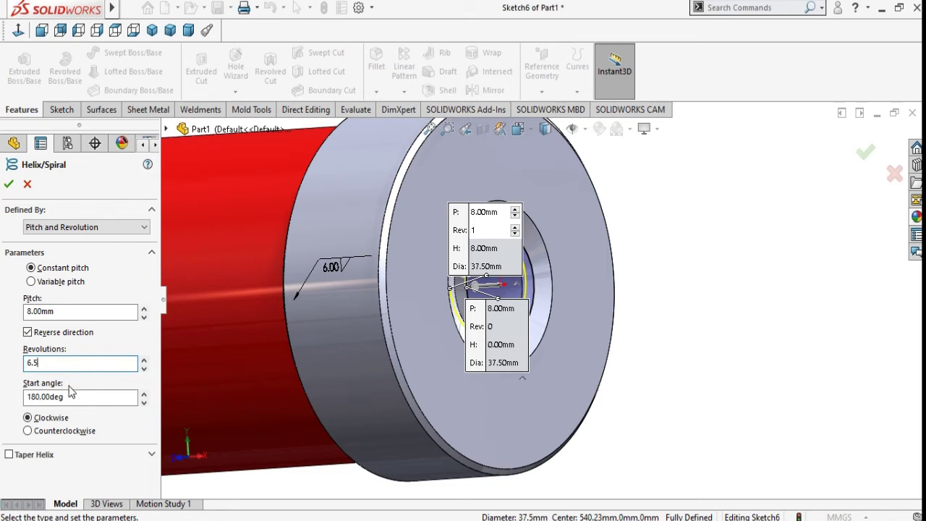
pyautogui.press('Tab')
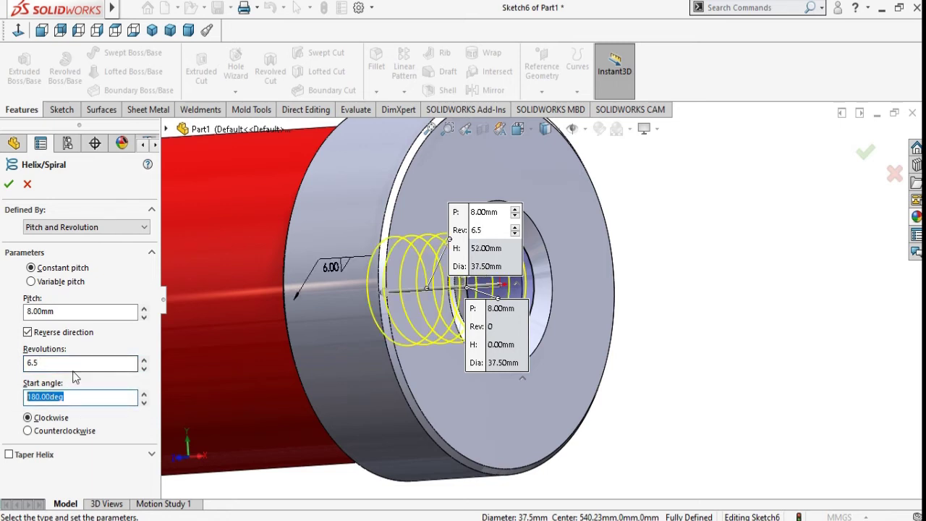
pyautogui.write('90')
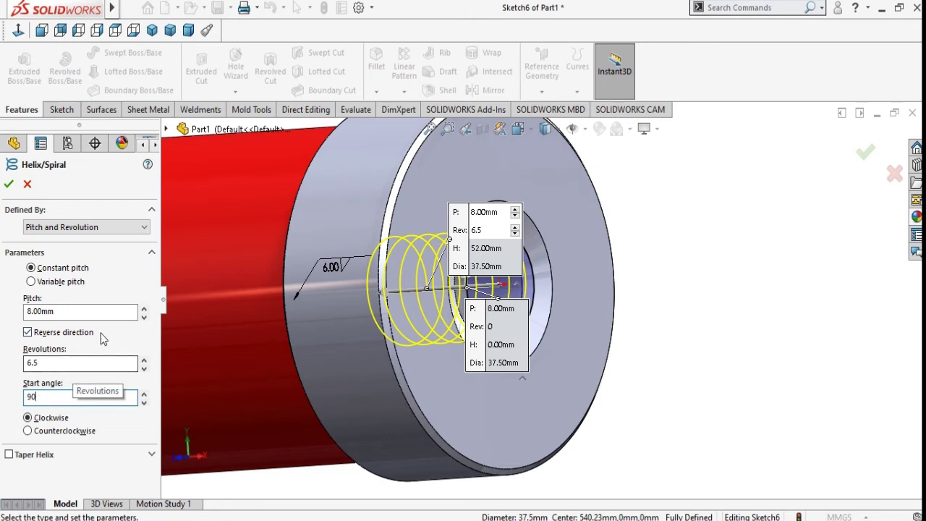
pyautogui.press('Return')
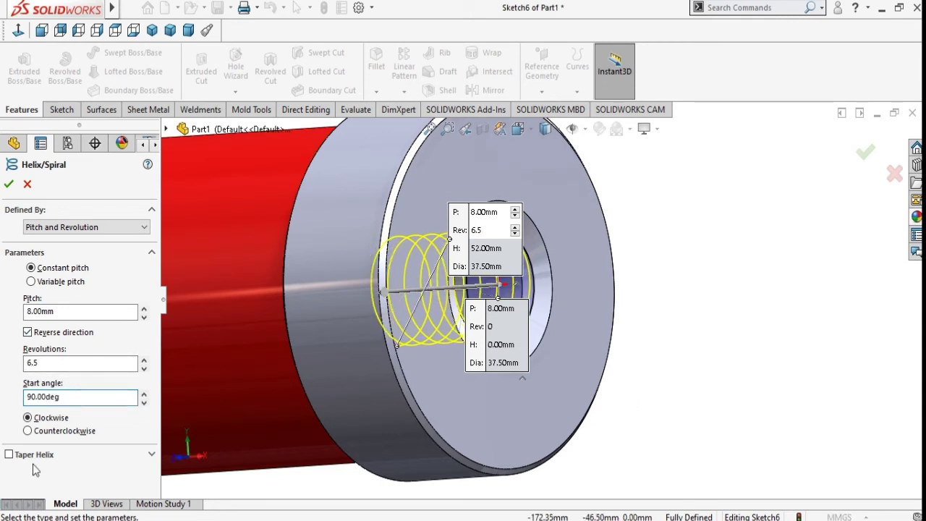
pyautogui.click(38, 432)
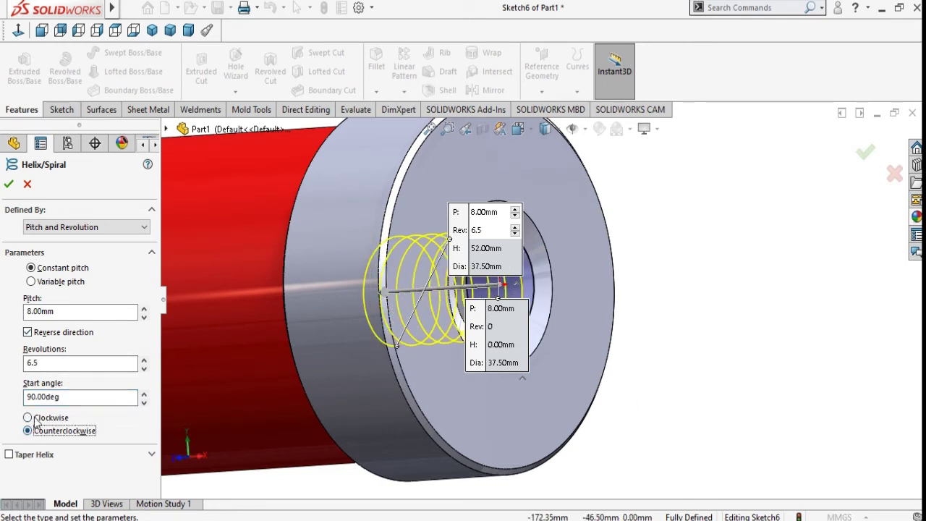
pyautogui.click(37, 418)
# Step: Create Helix/Spiral1 and zoom in on it inside the collar bore
pyautogui.scroll(3, 478, 300)
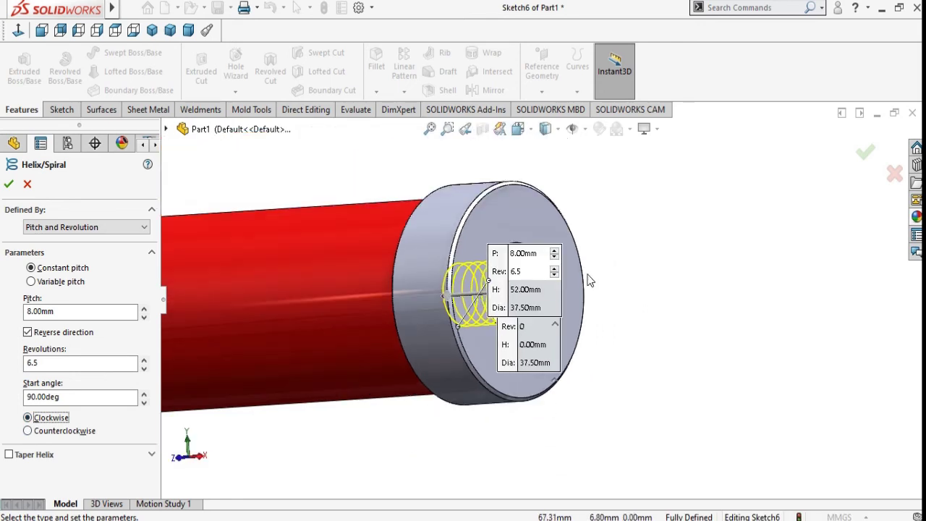
pyautogui.moveTo(539, 277); pyautogui.dragTo(624, 230)
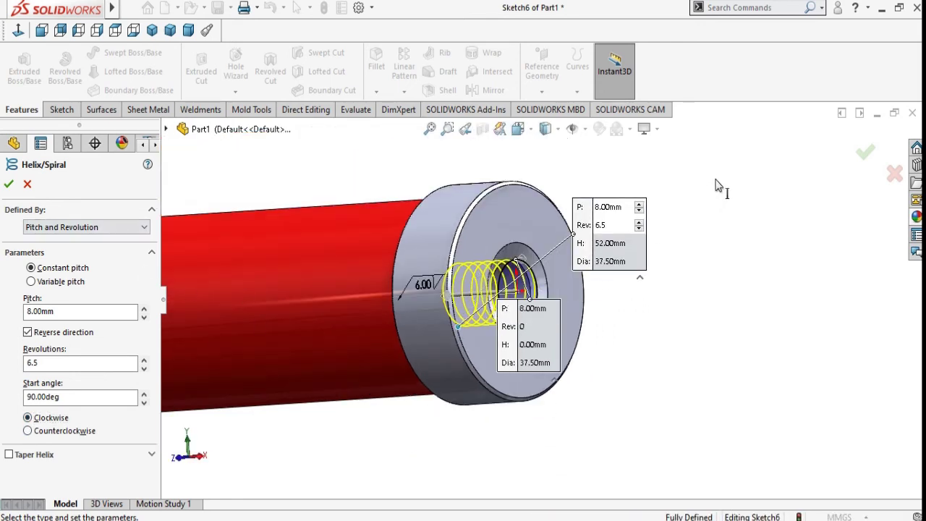
pyautogui.moveTo(547, 352); pyautogui.dragTo(834, 384)
pyautogui.moveTo(620, 258); pyautogui.dragTo(767, 208)
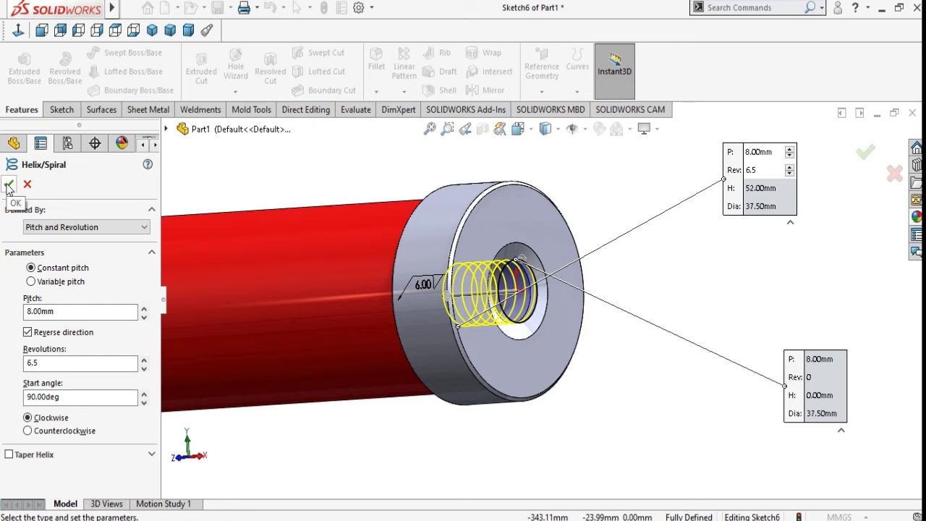
pyautogui.click(9, 185)
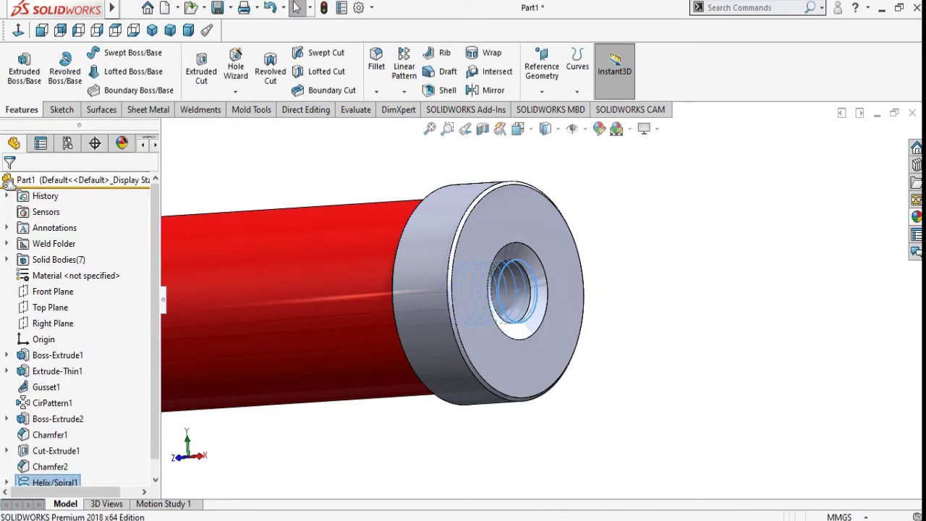
pyautogui.click(639, 346)
pyautogui.scroll(-3, 532, 289)
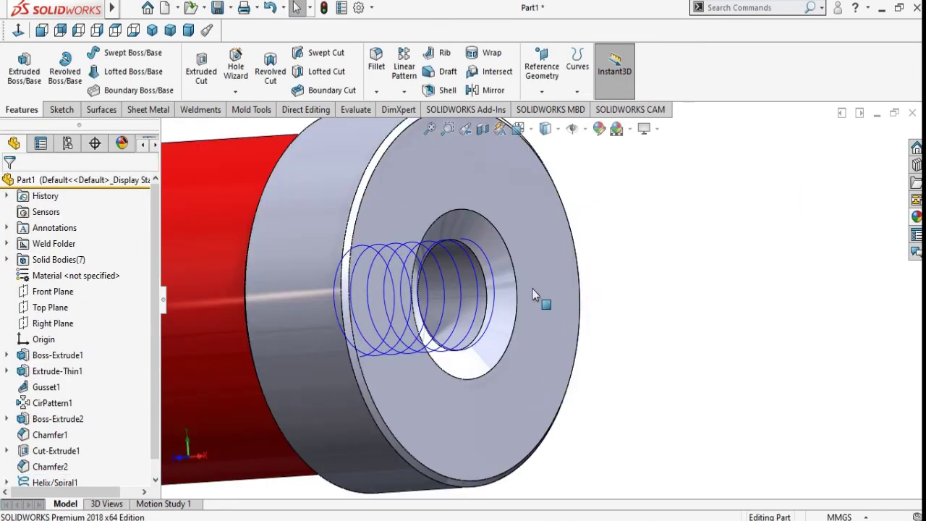
pyautogui.scroll(3, 397, 316)
pyautogui.scroll(-2, 398, 316)
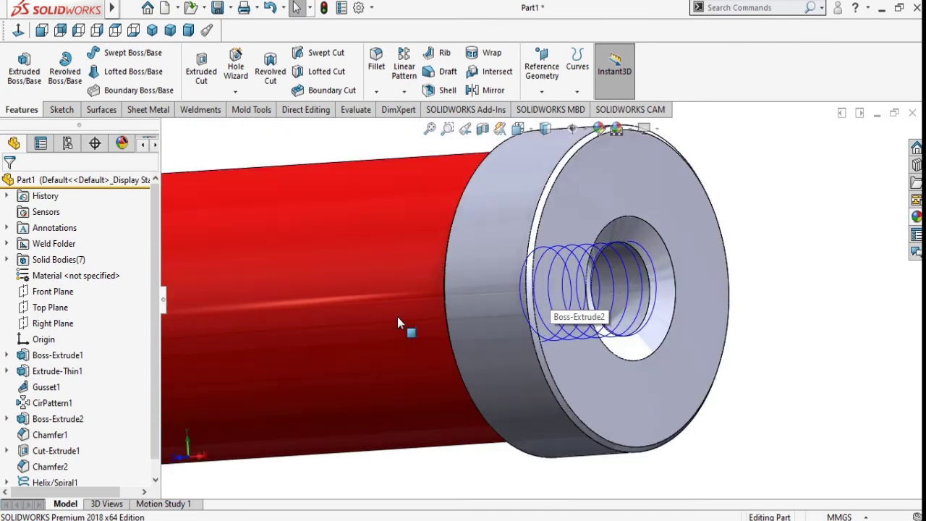
pyautogui.scroll(1, 572, 247)
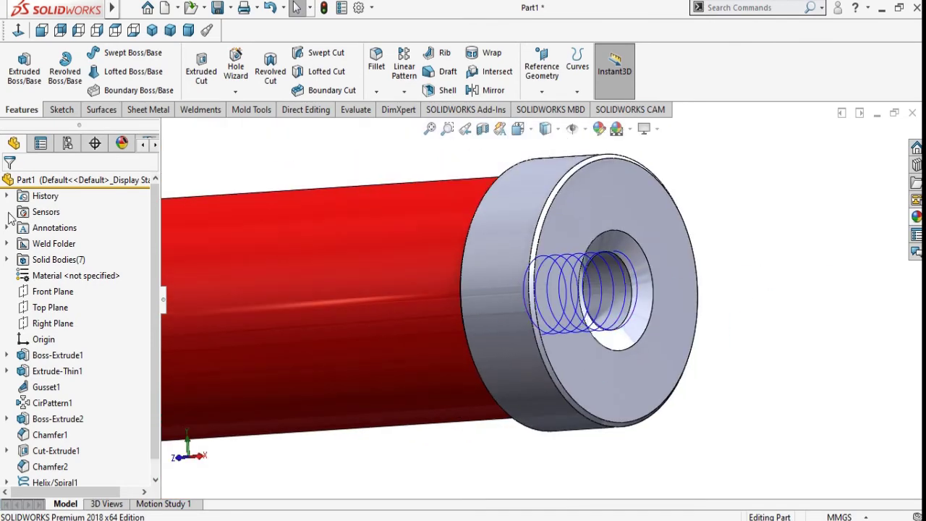
# Step: Open a Front Plane sketch viewed Normal To, zoomed on the helix, with Center Rectangle chosen
pyautogui.click(47, 294)
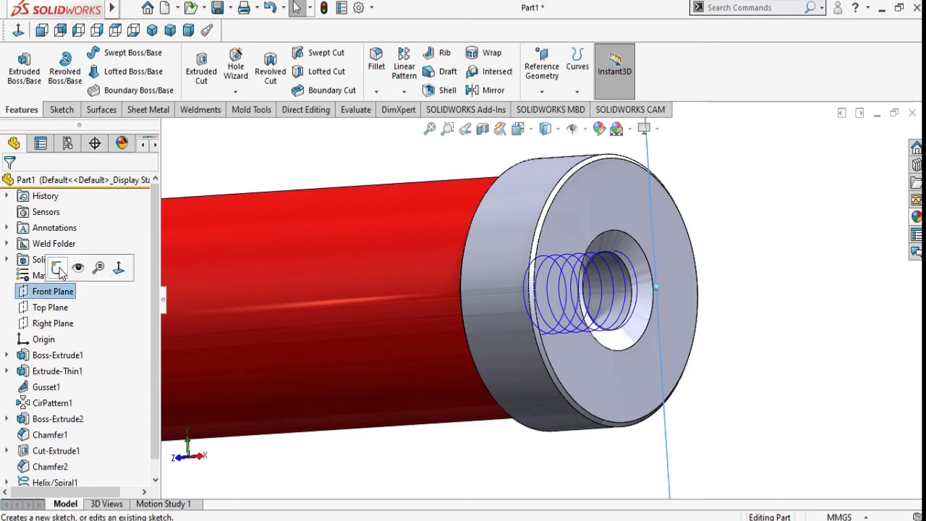
pyautogui.click(59, 270)
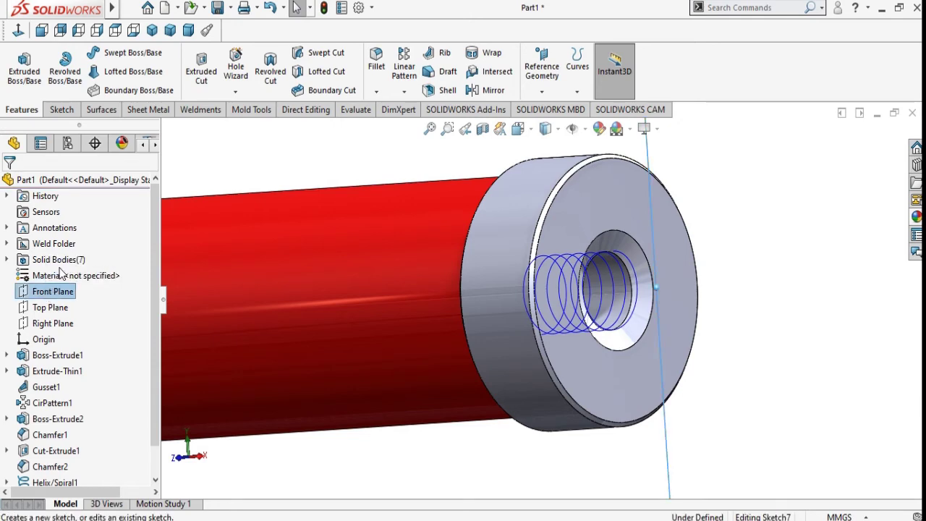
pyautogui.click(19, 34)
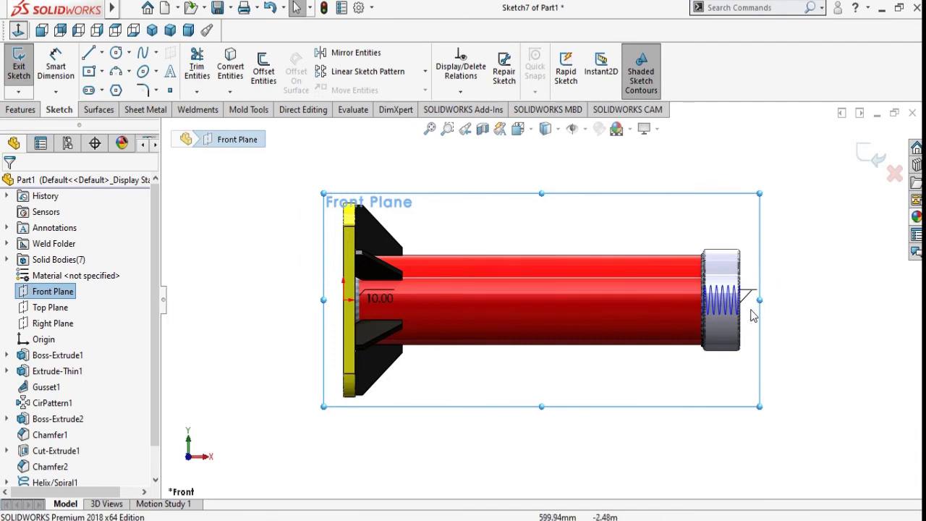
pyautogui.scroll(-4, 678, 302)
pyautogui.scroll(-1, 678, 302)
pyautogui.scroll(-1, 652, 301)
pyautogui.scroll(-1, 627, 300)
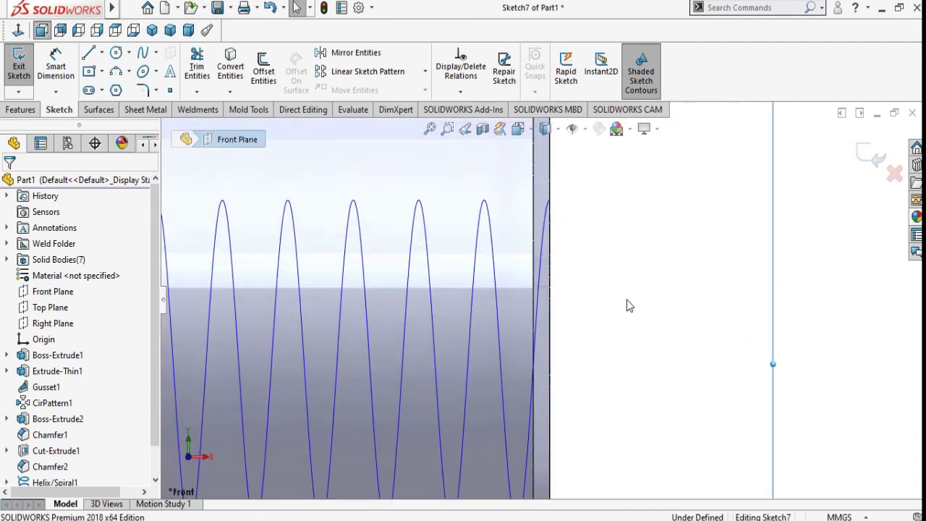
pyautogui.click(89, 72)
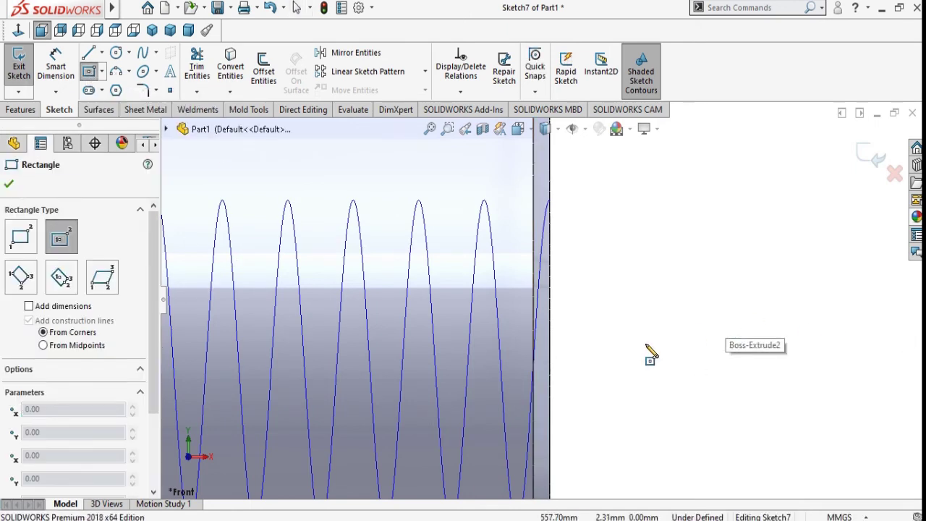
# Step: Draw a small center rectangle beside the helix
pyautogui.click(578, 195)
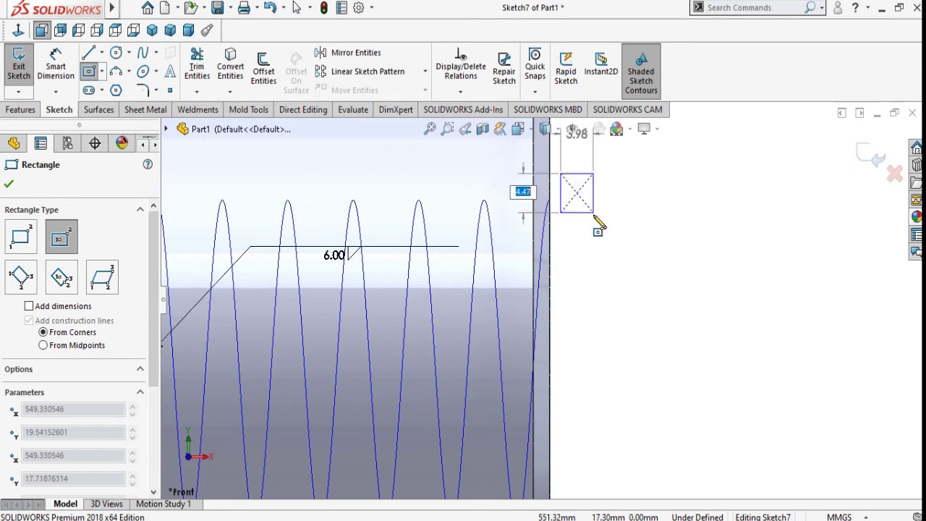
pyautogui.click(598, 215)
pyautogui.rightClick(647, 211)
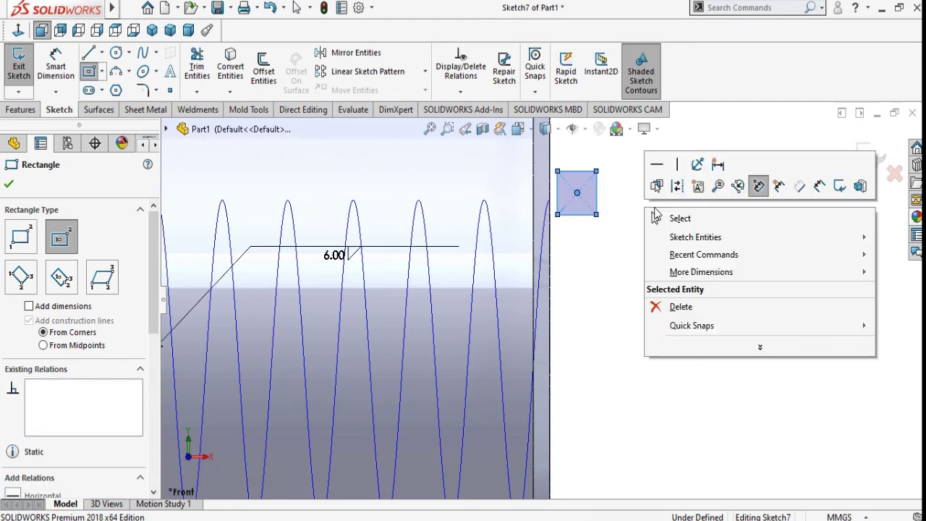
pyautogui.click(655, 217)
# Step: Dimension the rectangle 5 mm tall on its right edge and 4 mm wide on its bottom edge
pyautogui.click(55, 64)
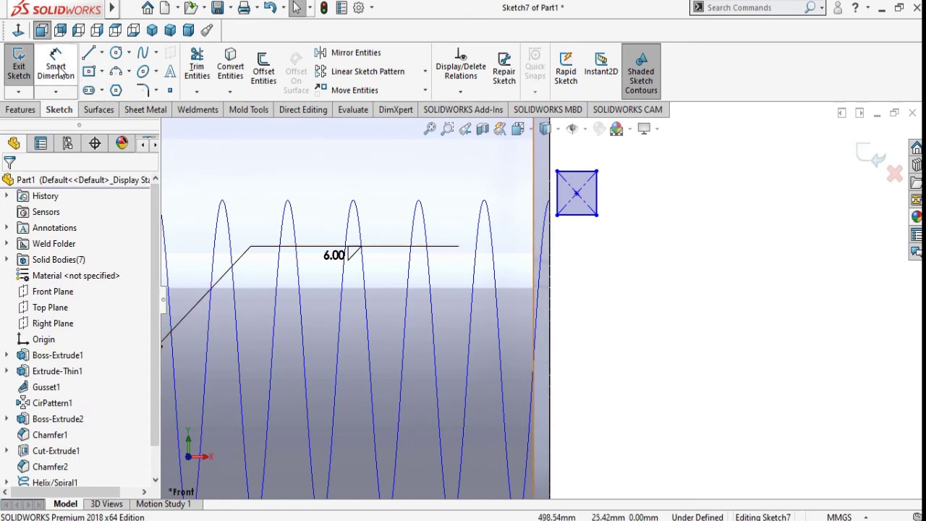
pyautogui.click(598, 200)
pyautogui.click(628, 201)
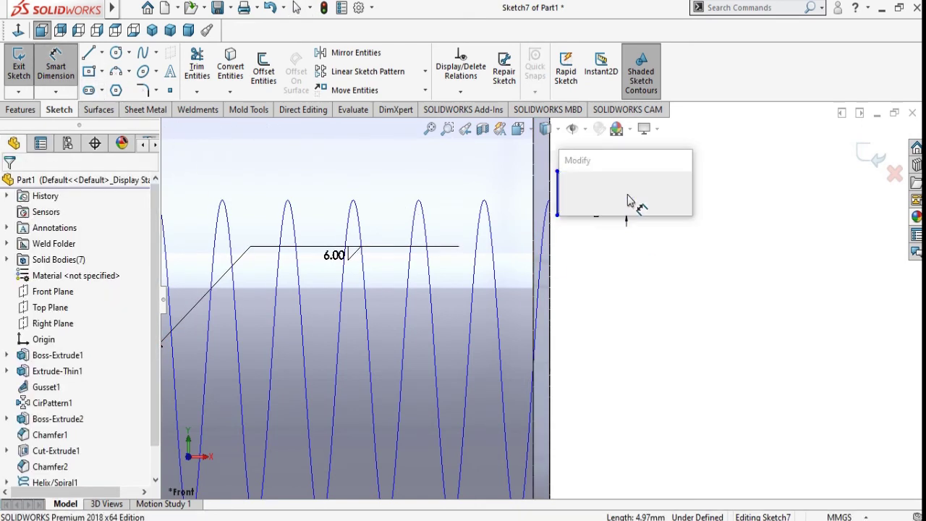
pyautogui.write('5')
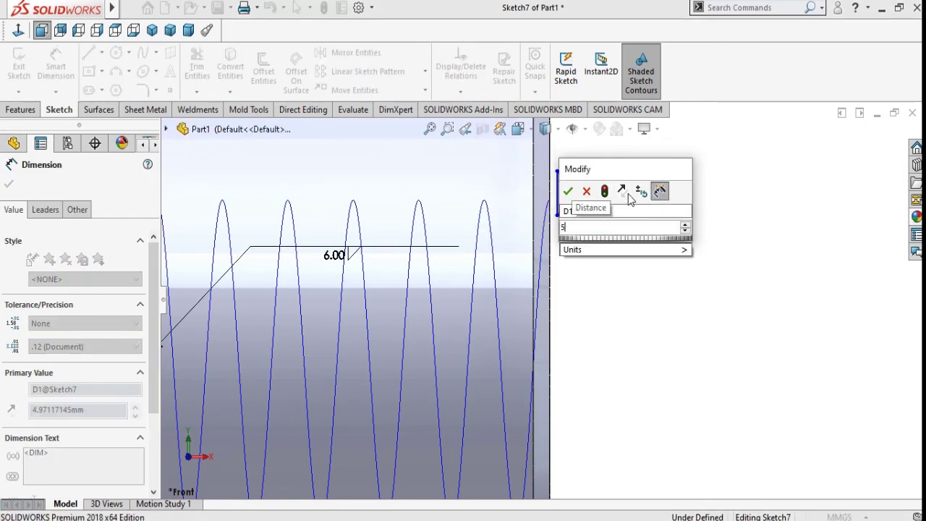
pyautogui.click(568, 191)
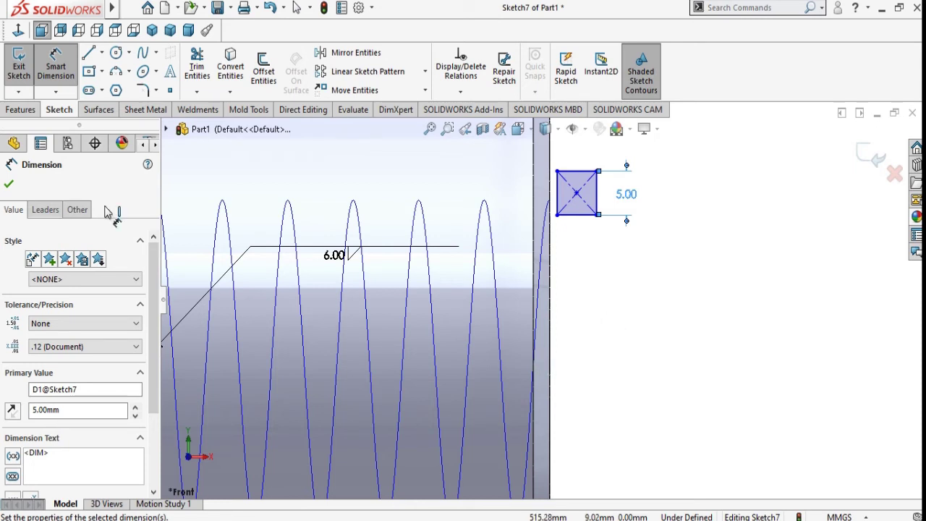
pyautogui.click(582, 215)
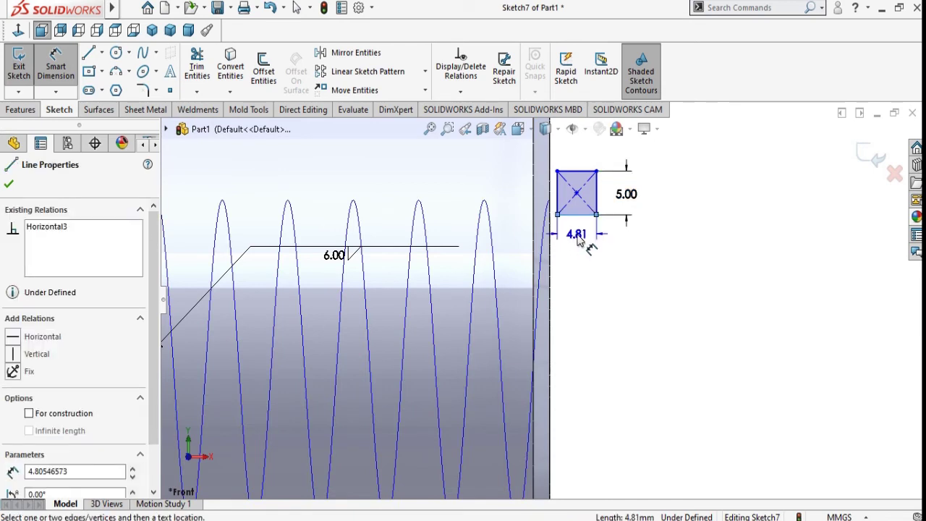
pyautogui.click(579, 241)
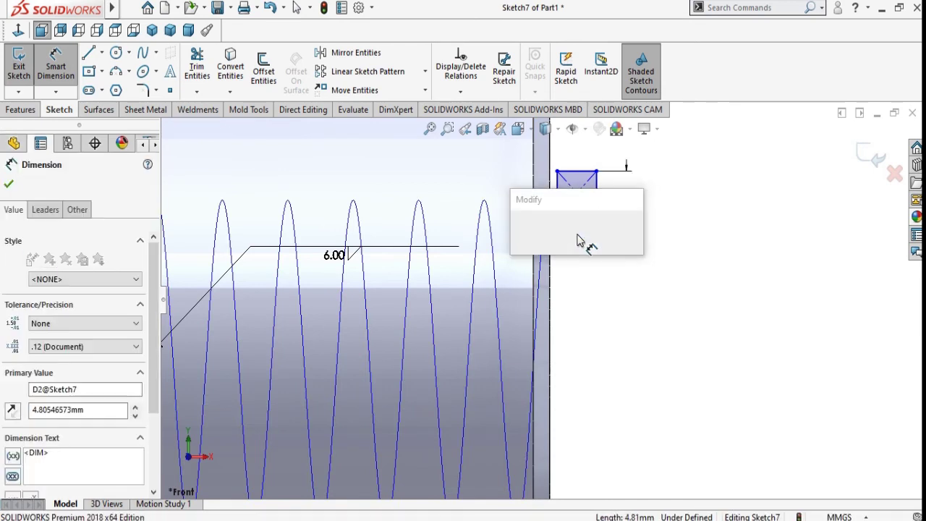
pyautogui.write('4')
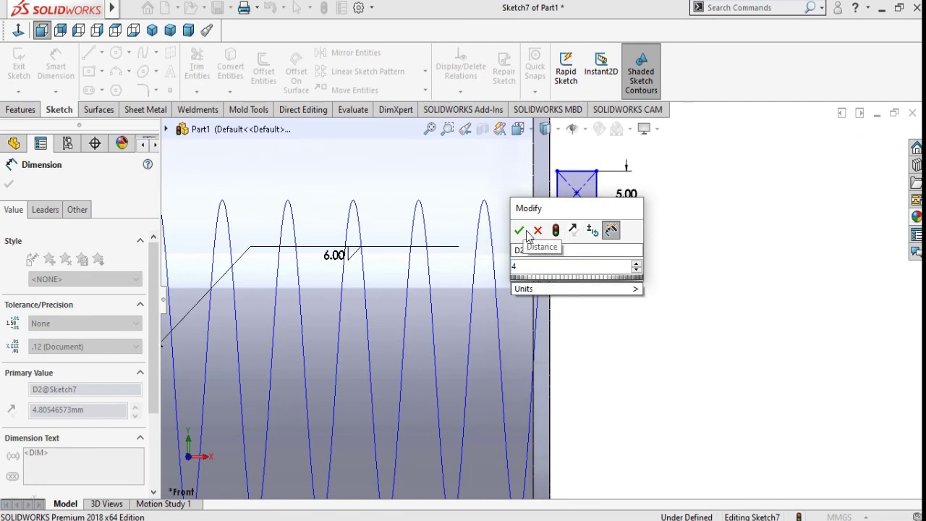
pyautogui.click(519, 230)
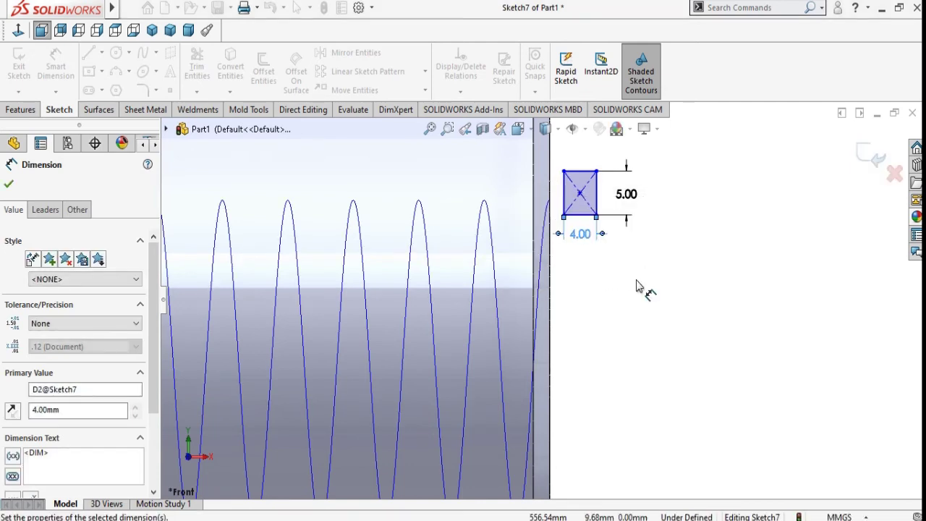
pyautogui.scroll(-2, 576, 181)
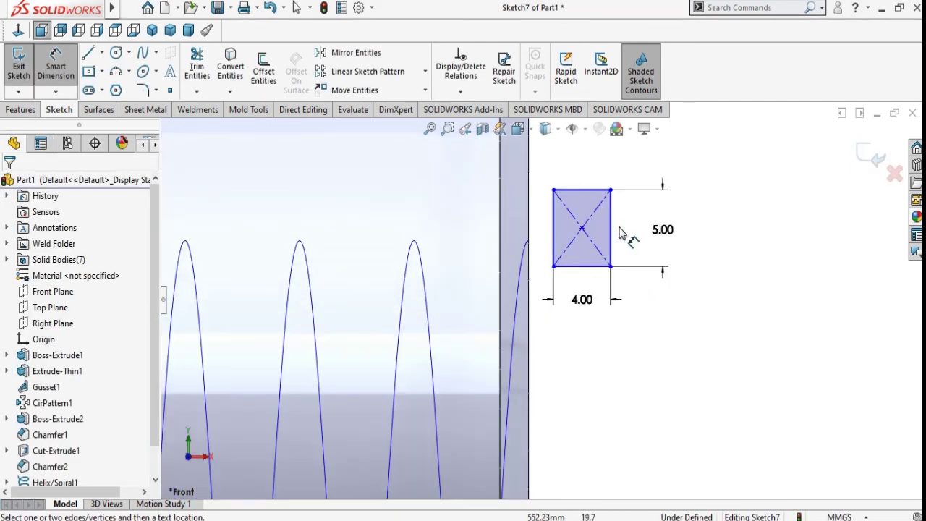
pyautogui.scroll(-1, 579, 246)
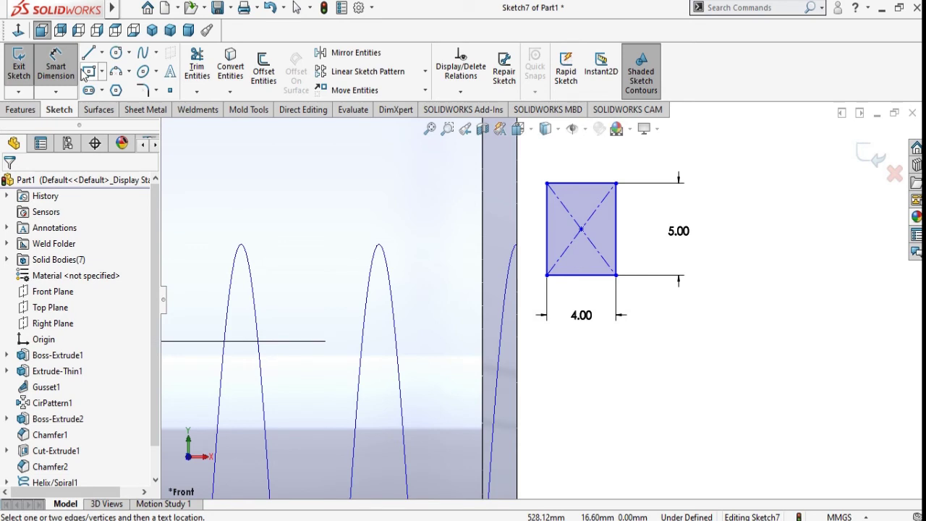
# Step: Fillet all four rectangle corners at R0.50 mm and place the R0.50 label above
pyautogui.click(143, 90)
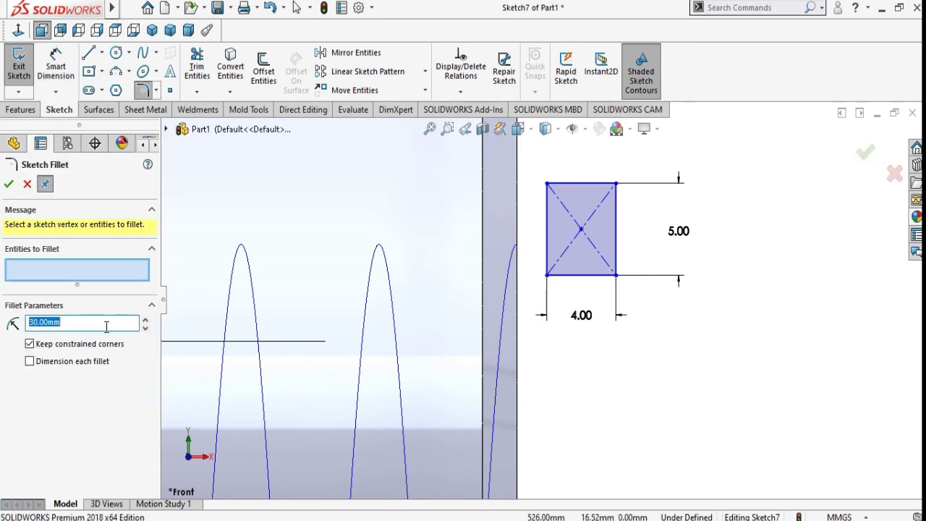
pyautogui.write('0.')
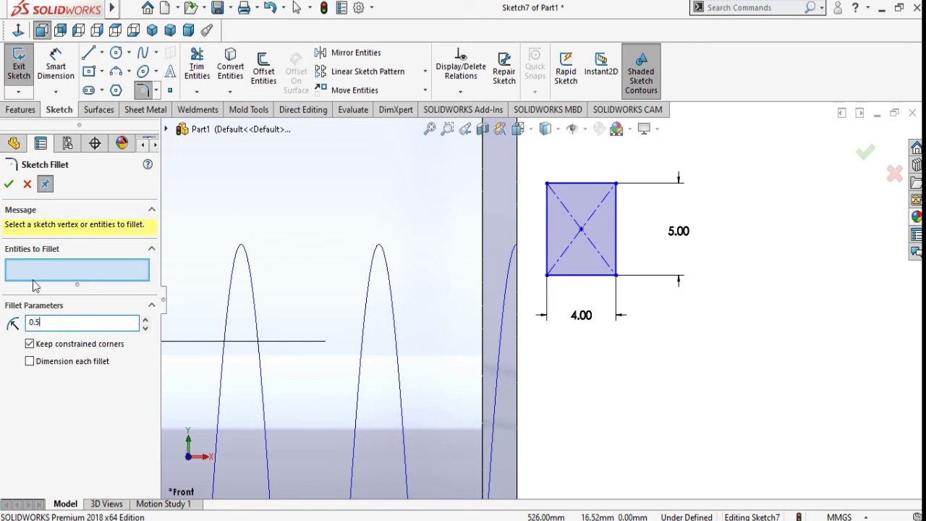
pyautogui.click(548, 278)
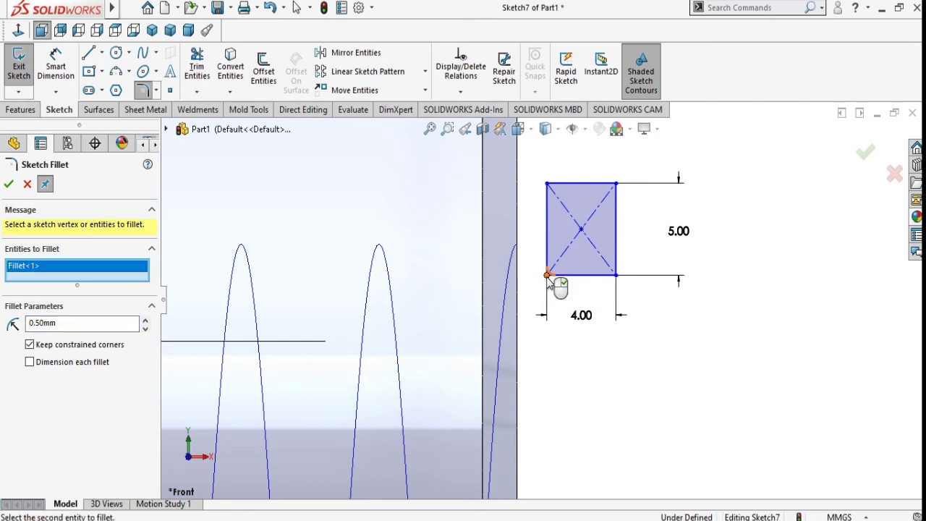
pyautogui.click(616, 278)
pyautogui.click(614, 185)
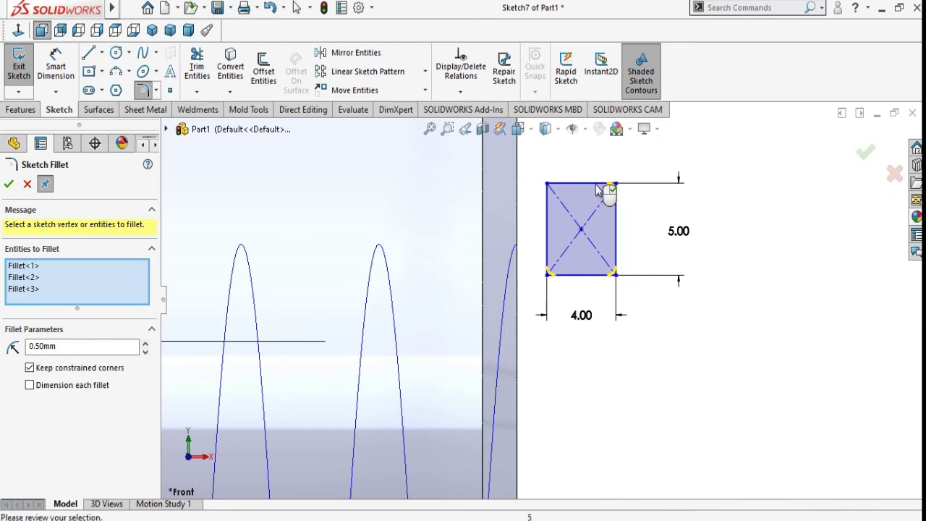
pyautogui.click(548, 183)
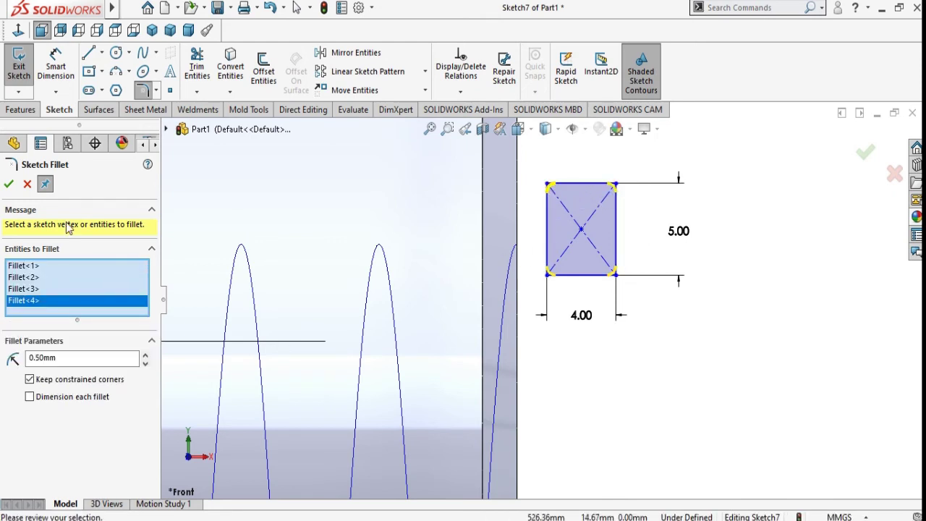
pyautogui.click(8, 183)
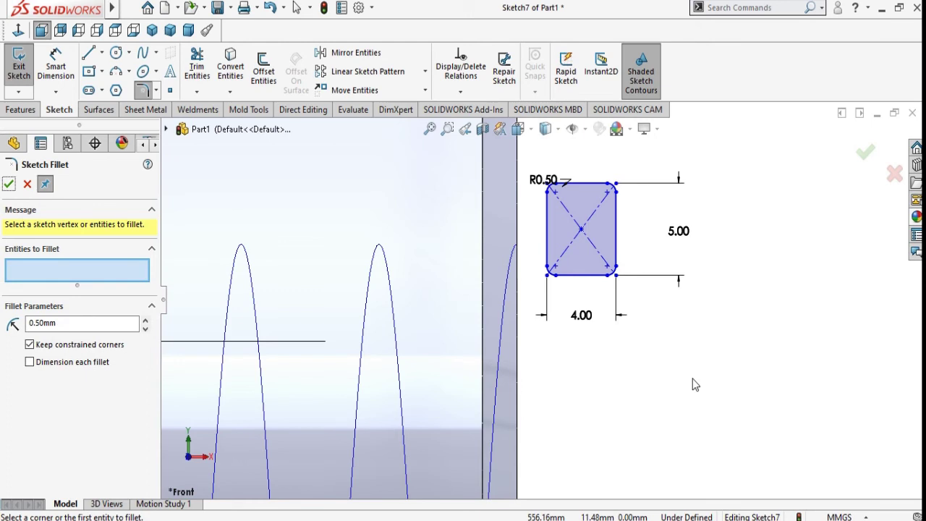
pyautogui.click(27, 184)
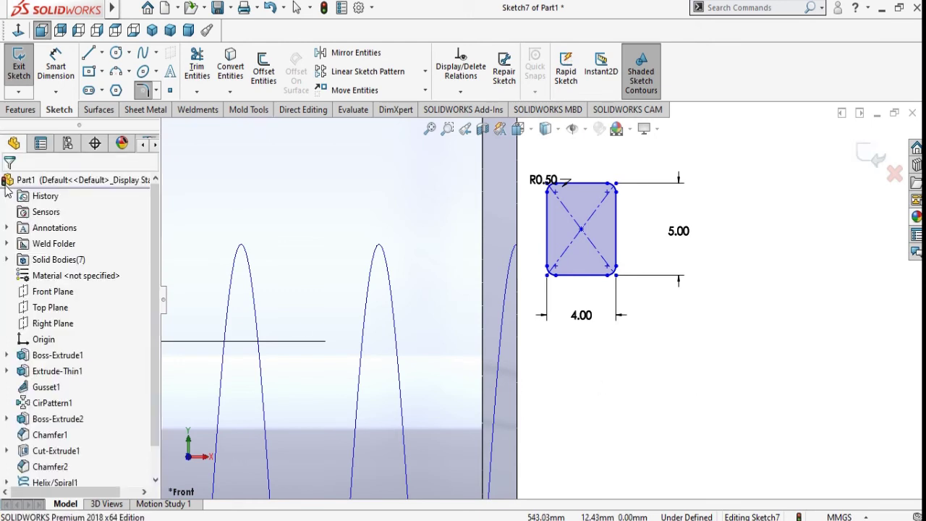
pyautogui.moveTo(544, 179); pyautogui.dragTo(551, 146)
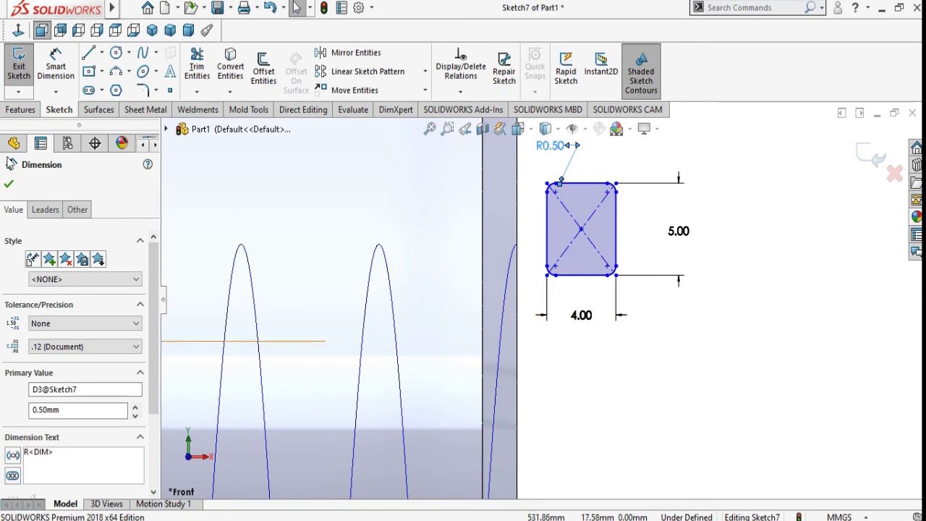
pyautogui.click(9, 184)
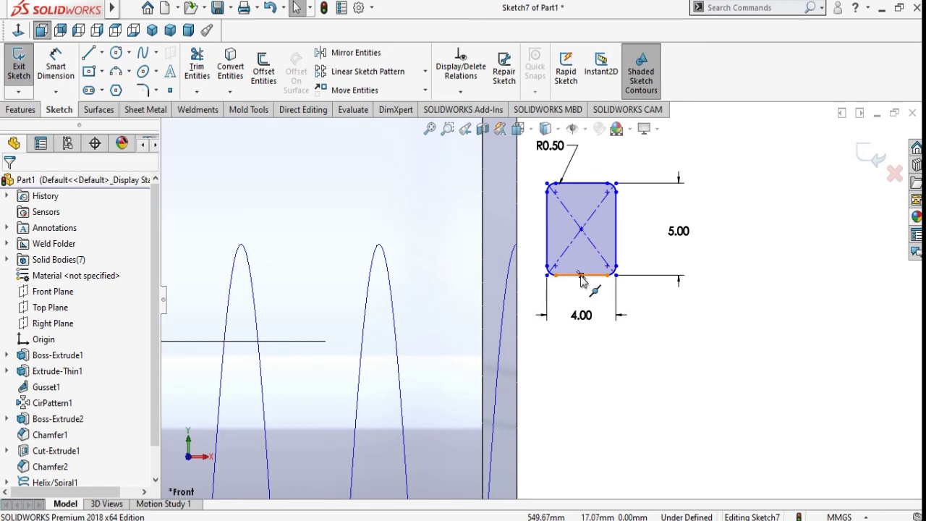
# Step: Pierce the thread profile onto the helix to fully define Sketch7, then exit the sketch
pyautogui.click(581, 277)
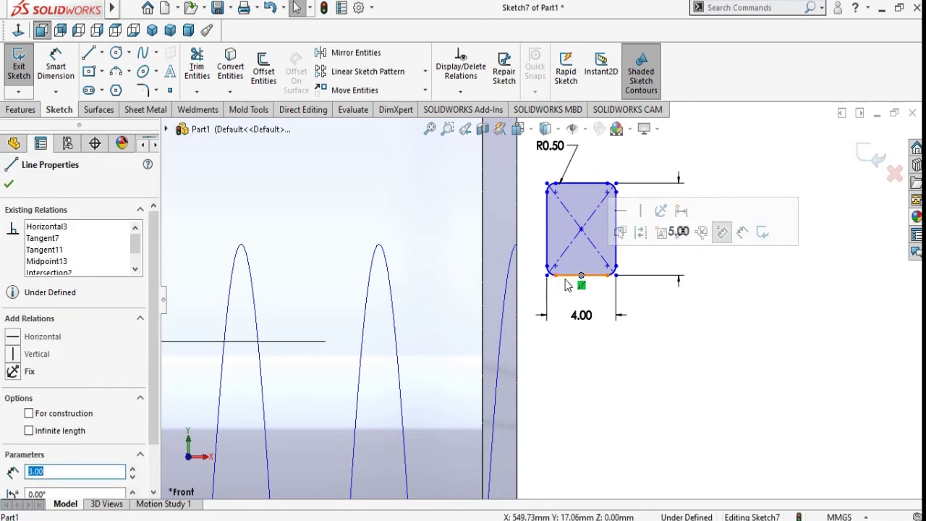
pyautogui.press('Escape')
pyautogui.keyDown('ctrl'); pyautogui.click(509, 281); pyautogui.keyUp('ctrl')
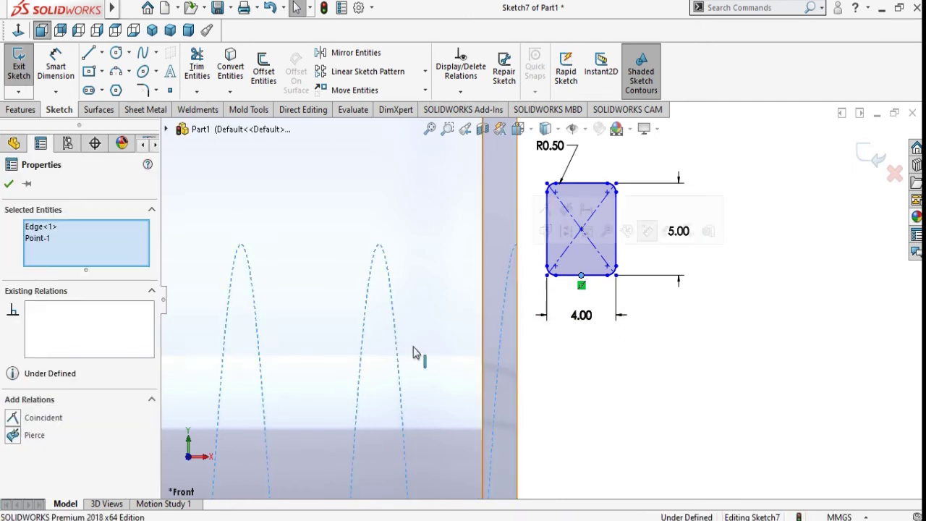
pyautogui.click(17, 435)
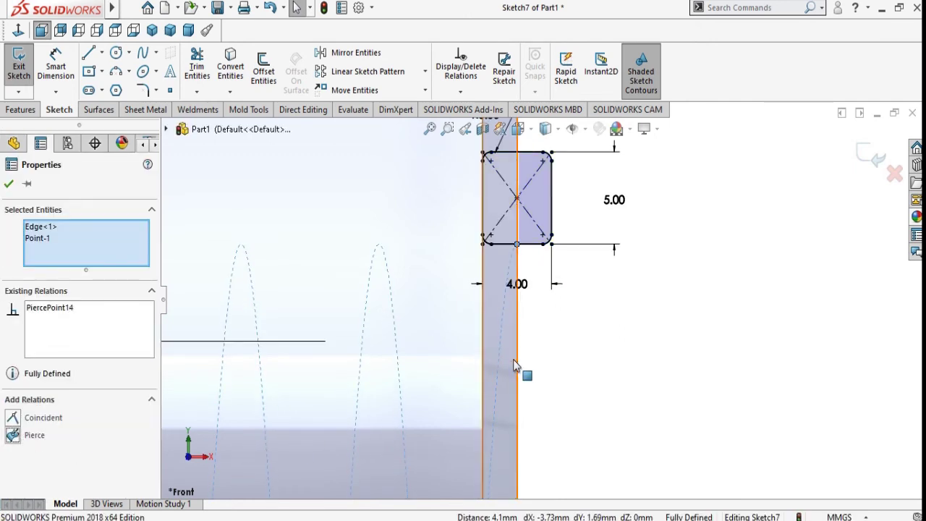
pyautogui.click(8, 184)
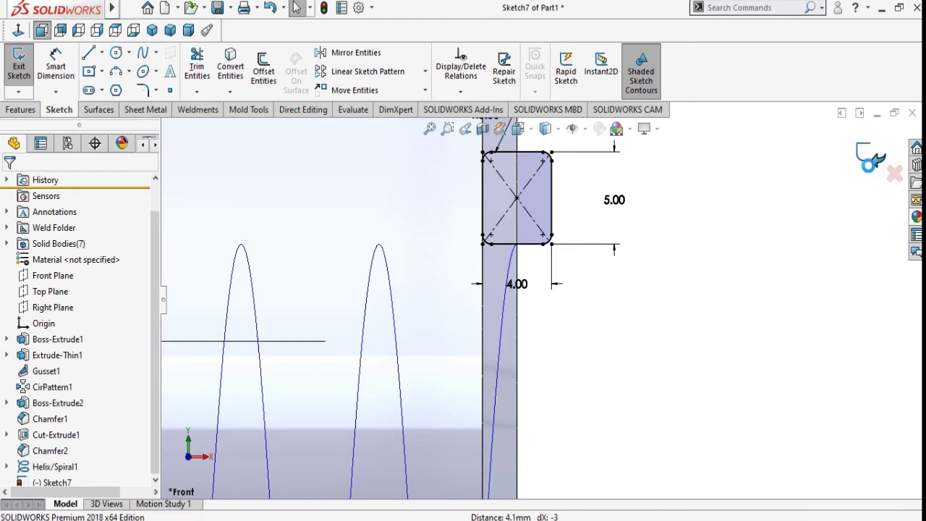
pyautogui.click(872, 172)
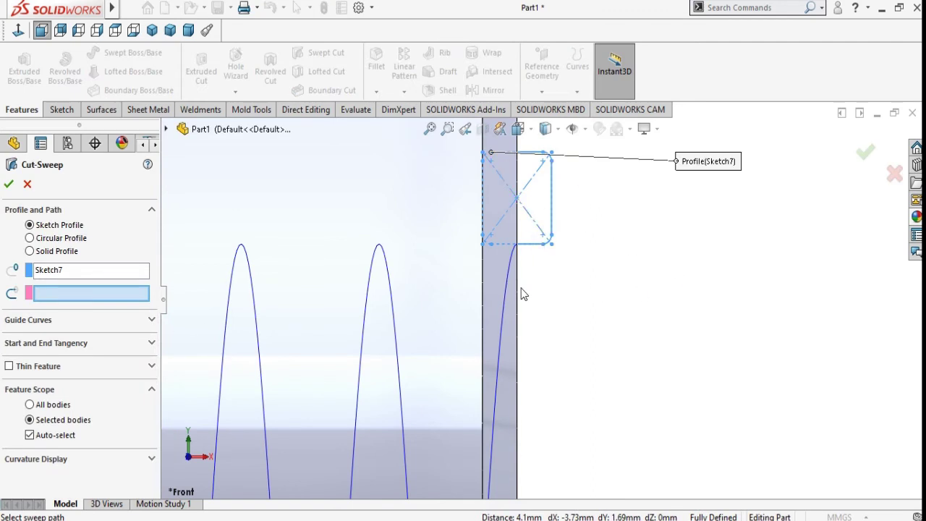
# Step: Sweep-cut the Sketch7 profile along Helix/Spiral1 to thread the collar bore
pyautogui.click(508, 318)
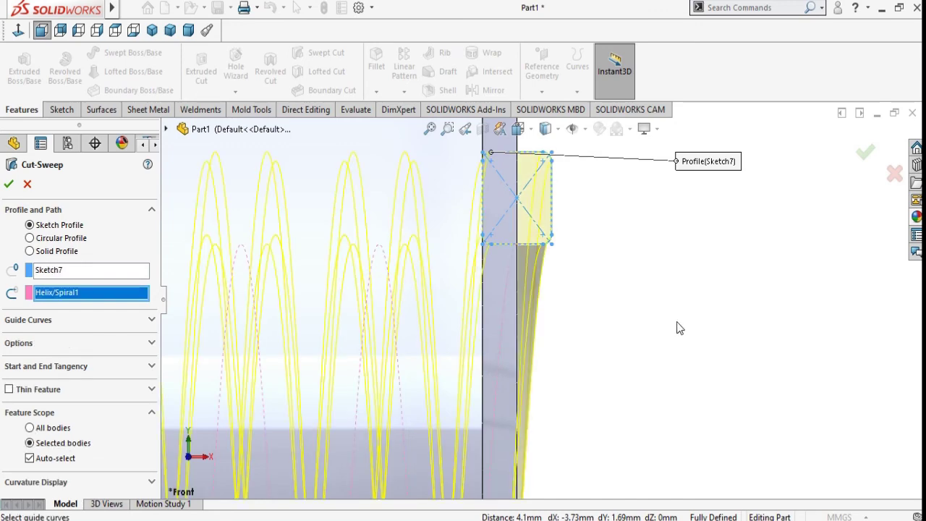
pyautogui.scroll(5, 687, 315)
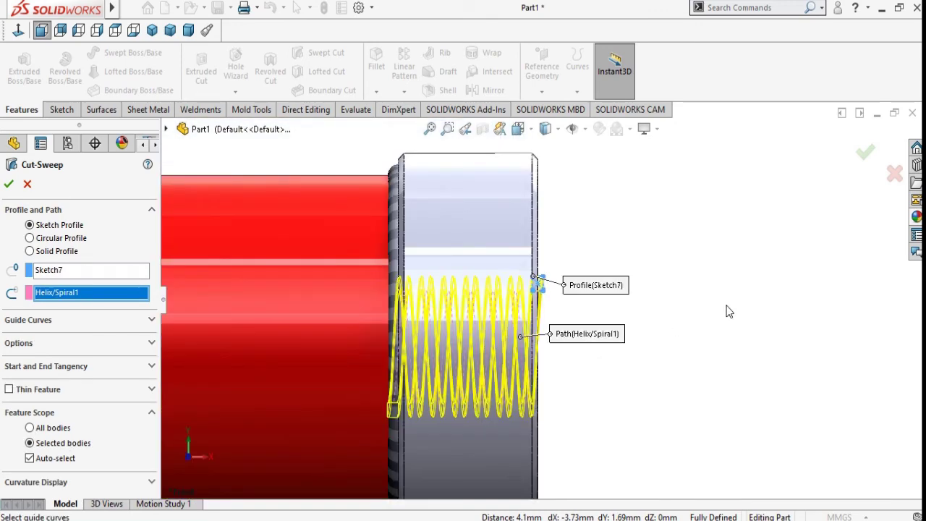
pyautogui.moveTo(726, 311)
pyautogui.mouseDown(button='middle')
pyautogui.moveTo(745, 302)
pyautogui.moveTo(709, 312)
pyautogui.moveTo(242, 329)
pyautogui.mouseUp(button='middle')
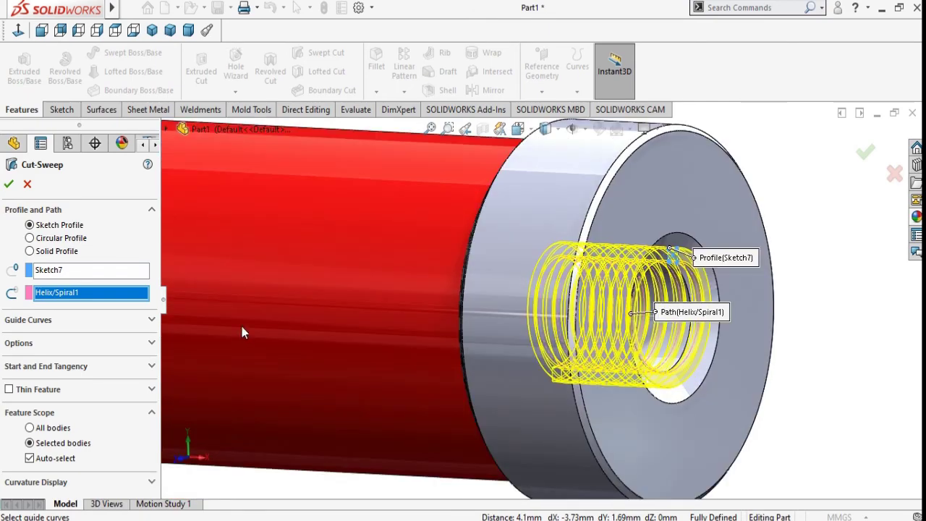
pyautogui.click(8, 184)
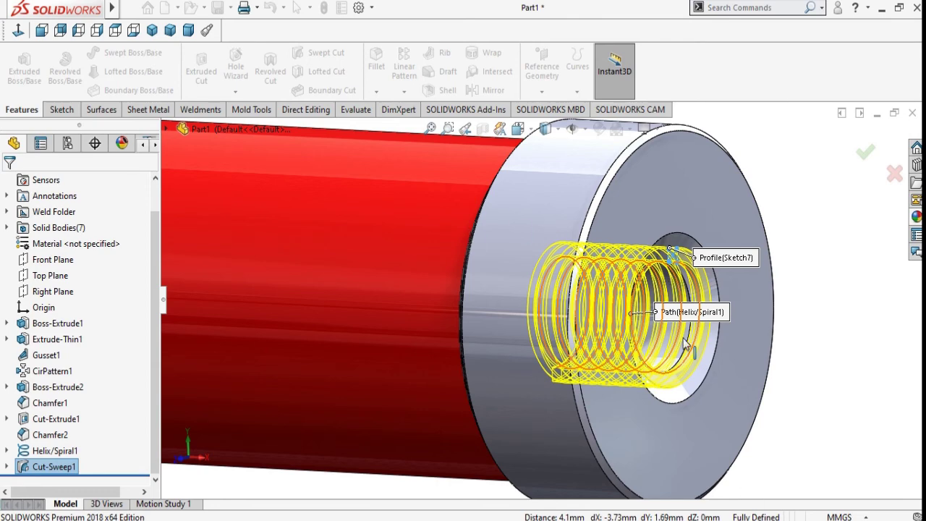
# Step: Finish Cut-Sweep1 and hide the Helix/Spiral1 curve
pyautogui.press('Return')
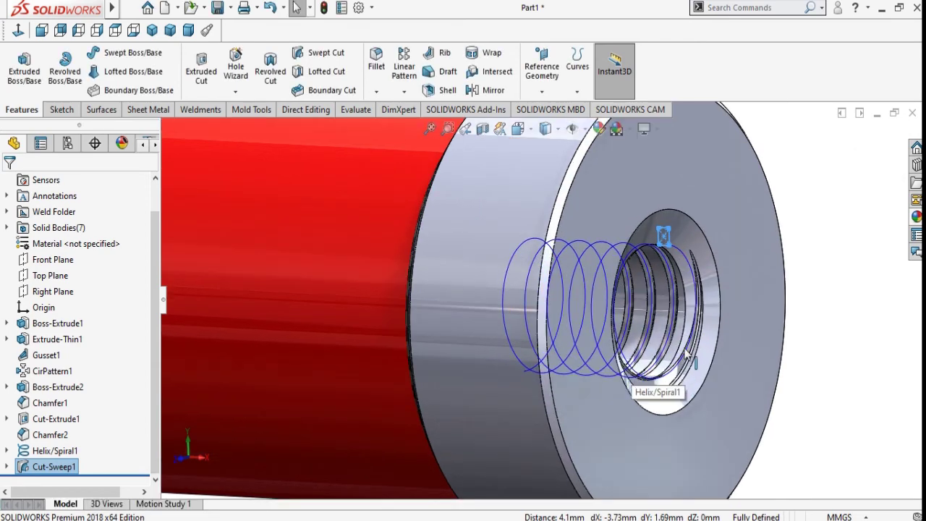
pyautogui.scroll(2, 691, 352)
pyautogui.scroll(-3, 687, 351)
pyautogui.click(765, 413)
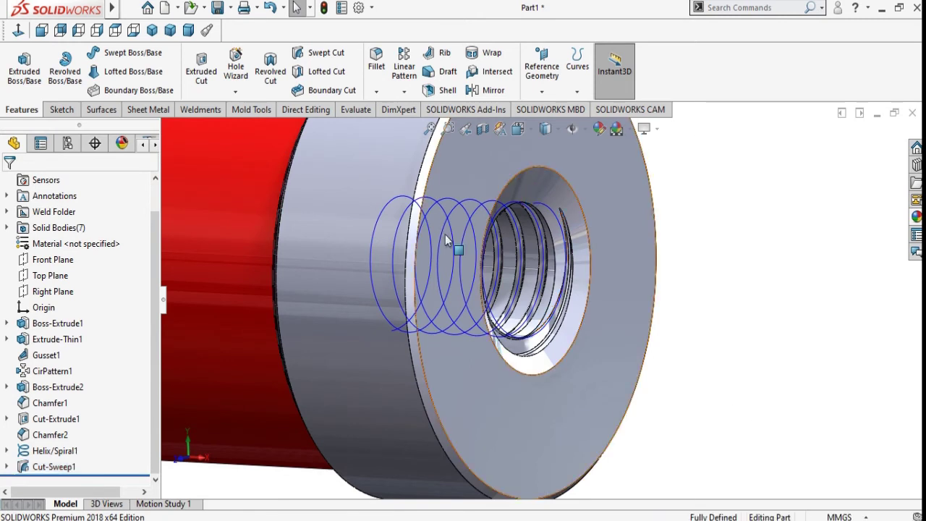
pyautogui.click(451, 232)
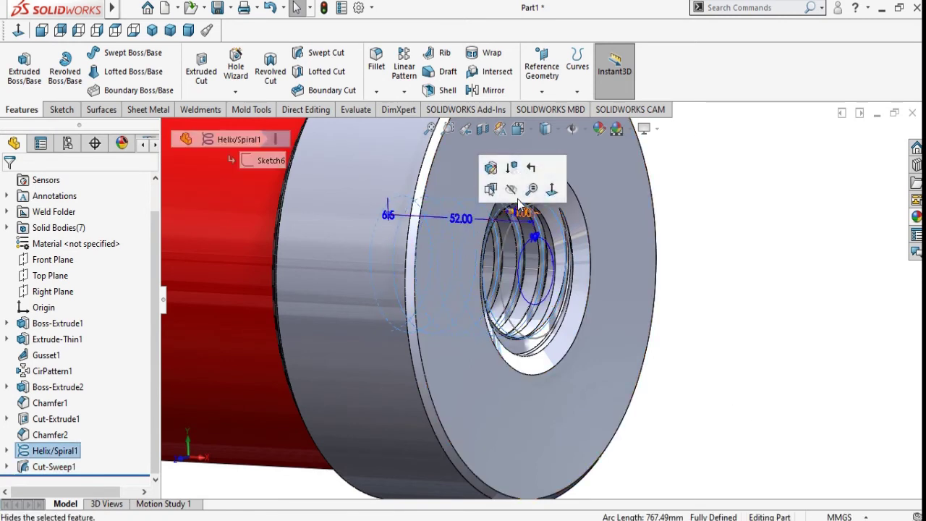
pyautogui.click(511, 189)
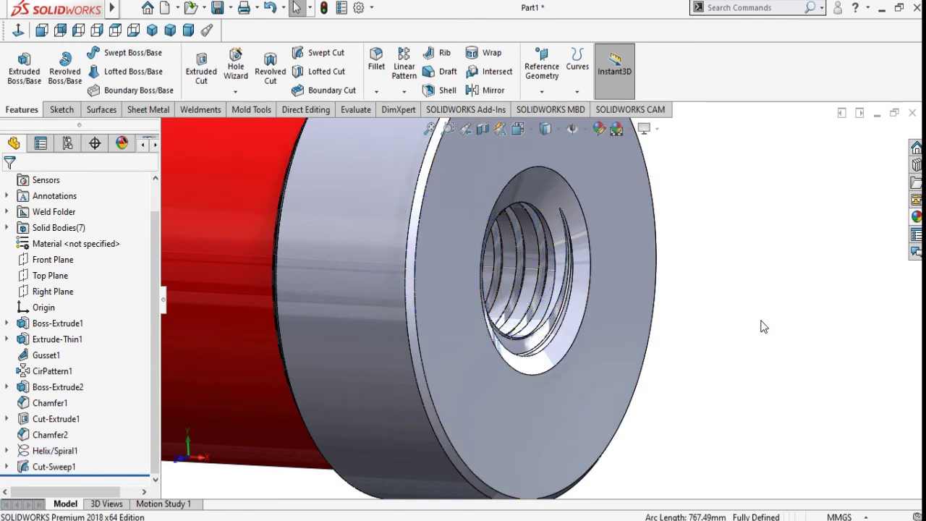
# Step: Orbit and zoom around the collar end to inspect the threaded hole
pyautogui.scroll(3, 630, 330)
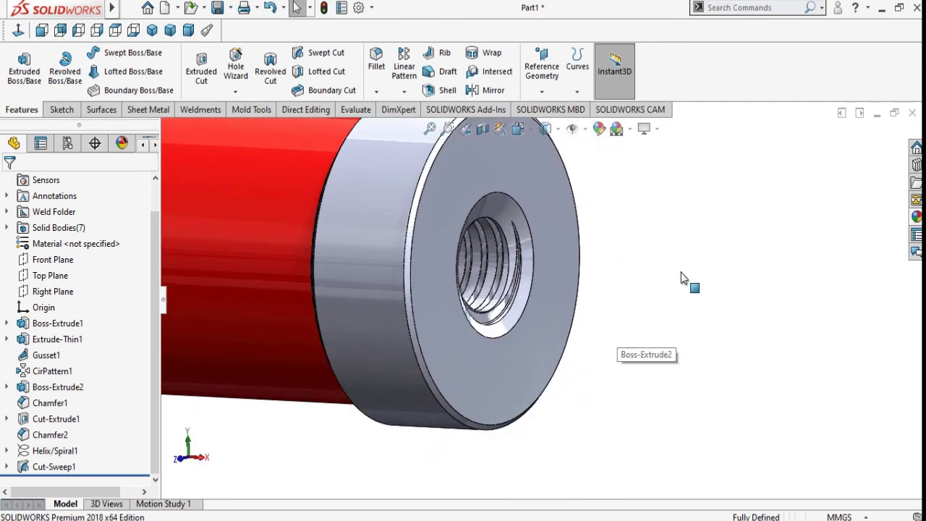
pyautogui.moveTo(691, 282); pyautogui.dragTo(575, 300, button='middle')
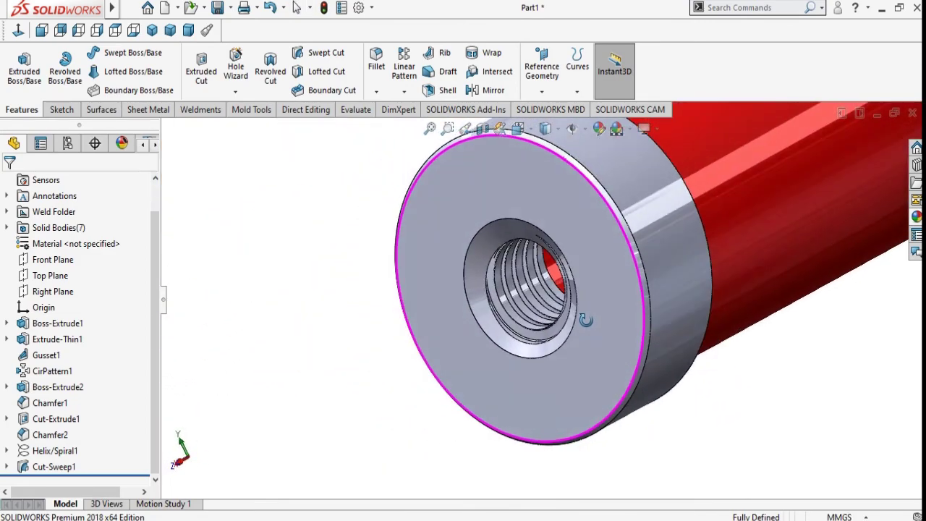
pyautogui.scroll(-1, 575, 304)
pyautogui.scroll(-2, 575, 308)
pyautogui.scroll(-2, 579, 318)
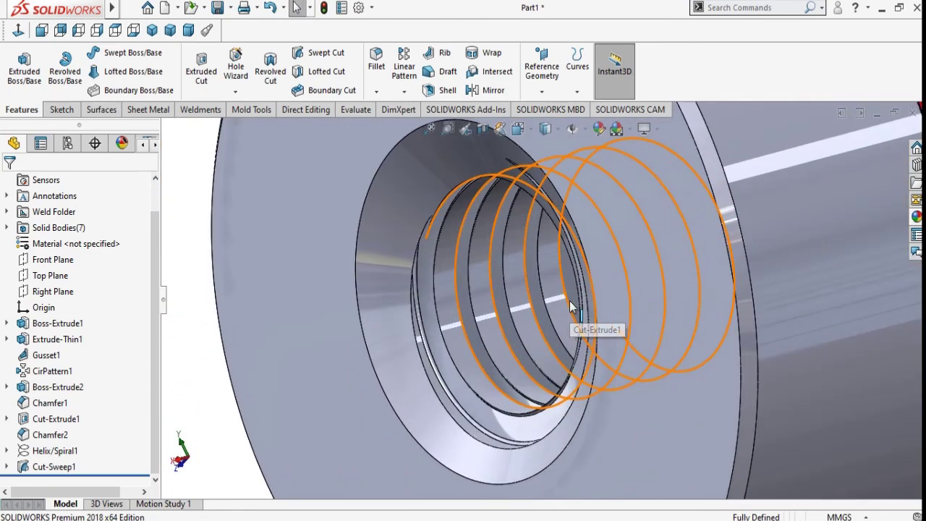
pyautogui.scroll(-2, 506, 362)
pyautogui.scroll(3, 406, 384)
pyautogui.scroll(2, 449, 373)
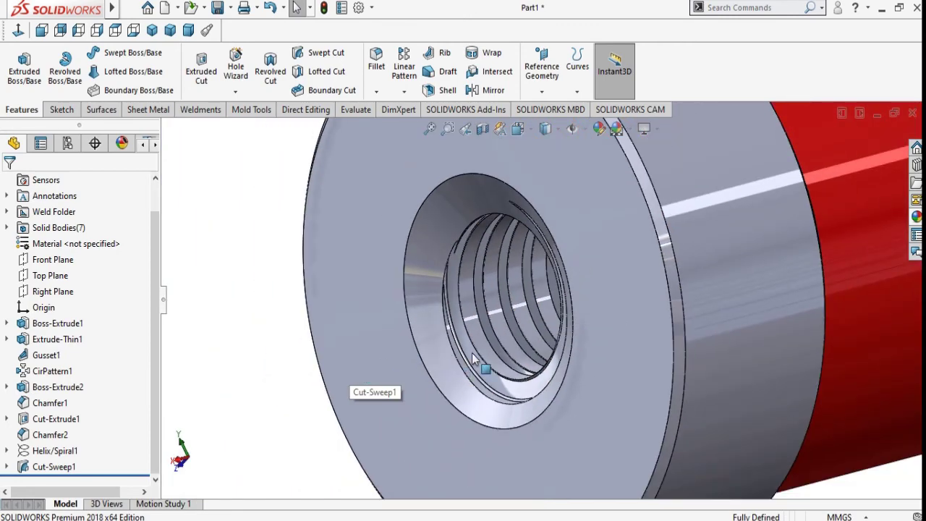
pyautogui.moveTo(783, 407)
pyautogui.mouseDown(button='middle')
pyautogui.moveTo(856, 410)
pyautogui.moveTo(847, 413)
pyautogui.mouseUp(button='middle')
pyautogui.scroll(3, 839, 405)
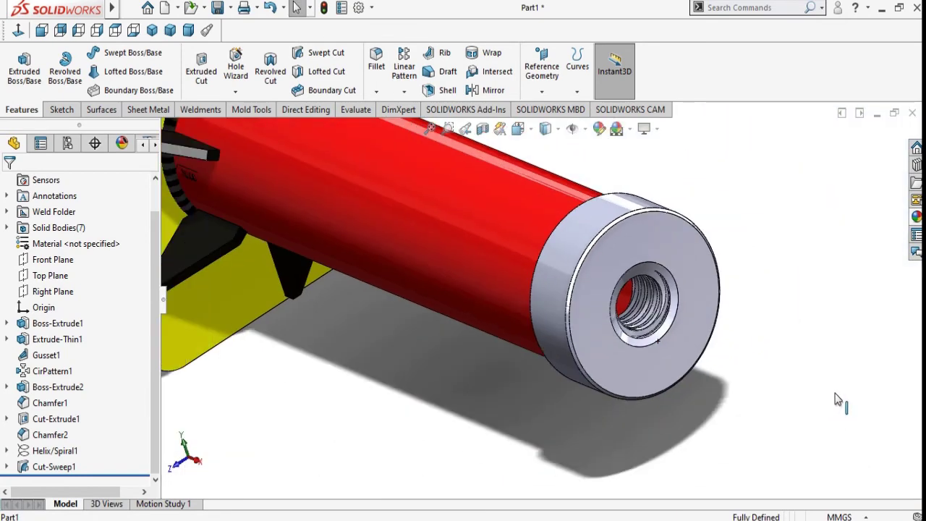
pyautogui.moveTo(767, 368)
pyautogui.mouseDown(button='middle')
pyautogui.moveTo(798, 382)
pyautogui.moveTo(776, 364)
pyautogui.moveTo(775, 344)
pyautogui.mouseUp(button='middle')
pyautogui.scroll(-1, 717, 318)
pyautogui.scroll(-2, 707, 316)
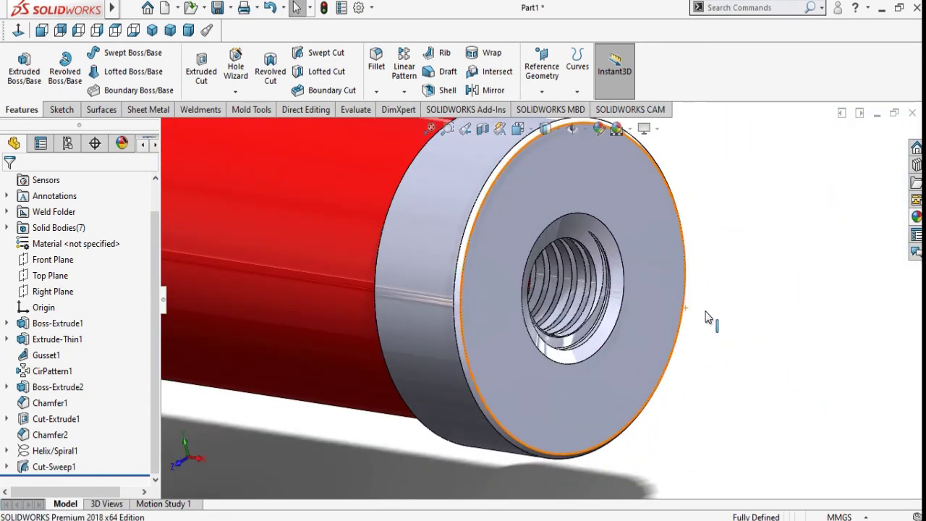
pyautogui.scroll(-2, 707, 317)
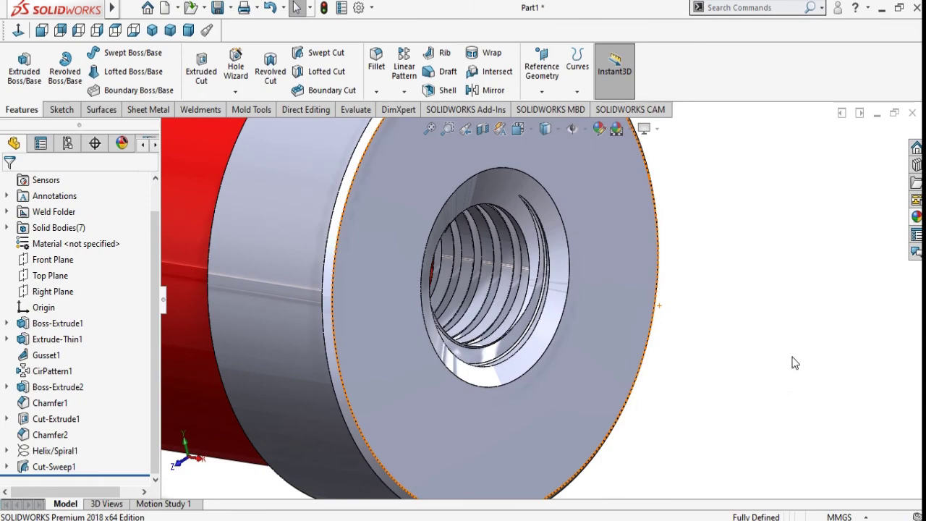
pyautogui.moveTo(776, 363)
pyautogui.mouseDown(button='middle')
pyautogui.moveTo(748, 438)
pyautogui.moveTo(717, 347)
pyautogui.moveTo(720, 364)
pyautogui.moveTo(767, 384)
pyautogui.moveTo(762, 390)
pyautogui.mouseUp(button='middle')
pyautogui.scroll(3, 762, 390)
pyautogui.scroll(1, 759, 384)
pyautogui.moveTo(685, 390)
pyautogui.mouseDown(button='middle')
pyautogui.moveTo(318, 304)
pyautogui.moveTo(465, 358)
pyautogui.mouseUp(button='middle')
pyautogui.scroll(-1, 316, 304)
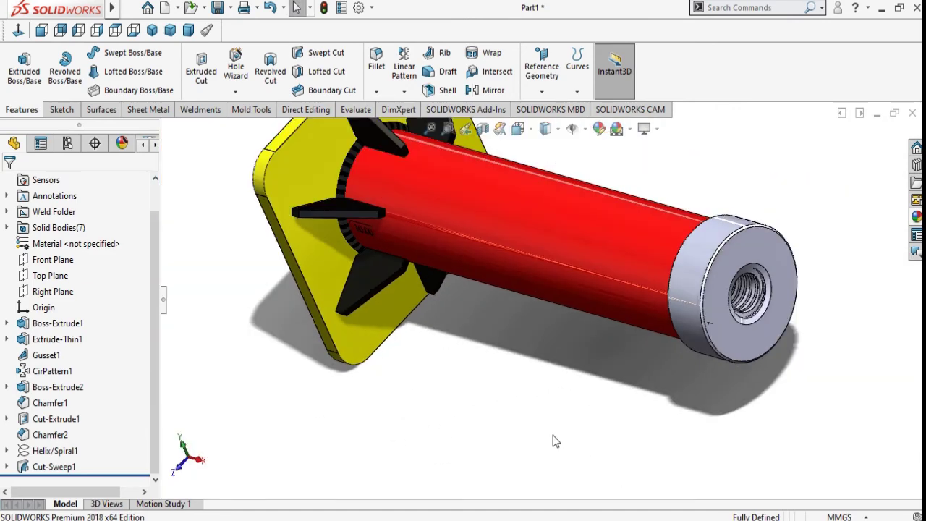
# Step: Give the end collar Boss-Extrude2 a blue (0, 0, 255) appearance
pyautogui.click(735, 251)
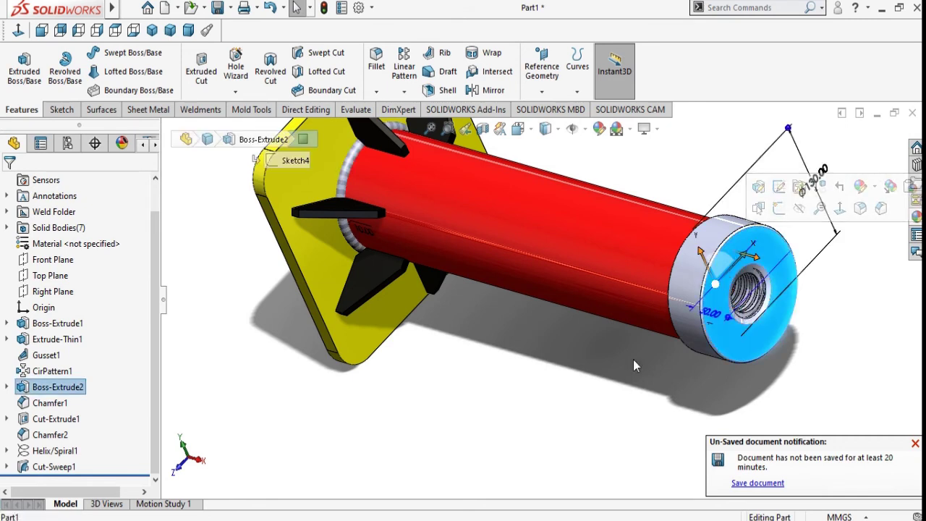
pyautogui.click(59, 388)
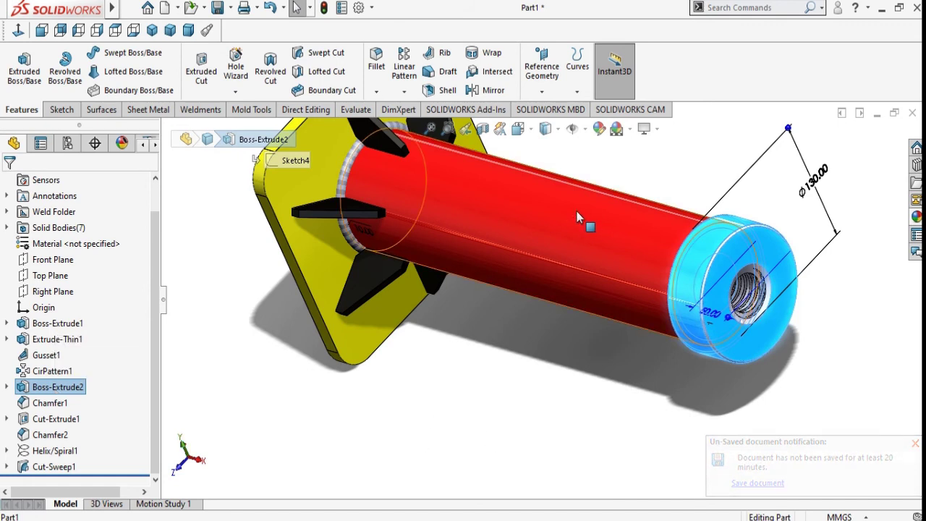
pyautogui.click(599, 129)
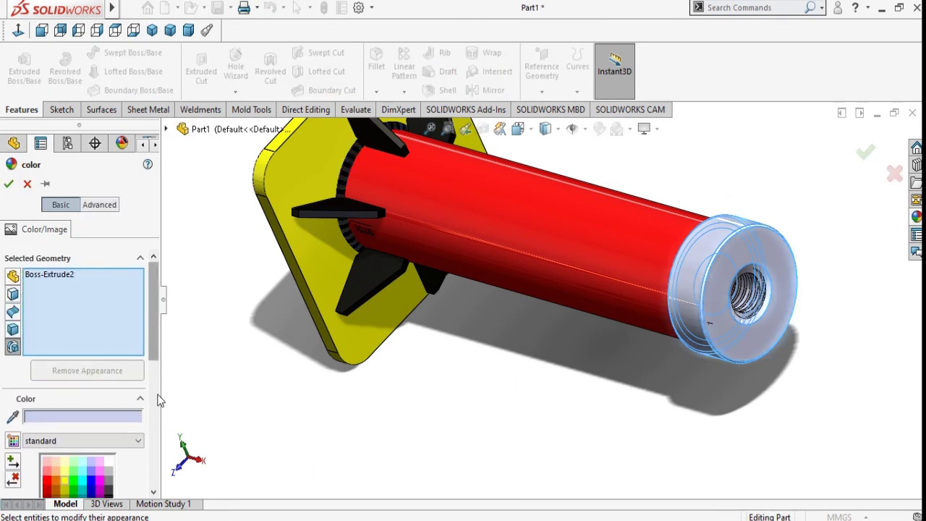
pyautogui.scroll(-5, 87, 311)
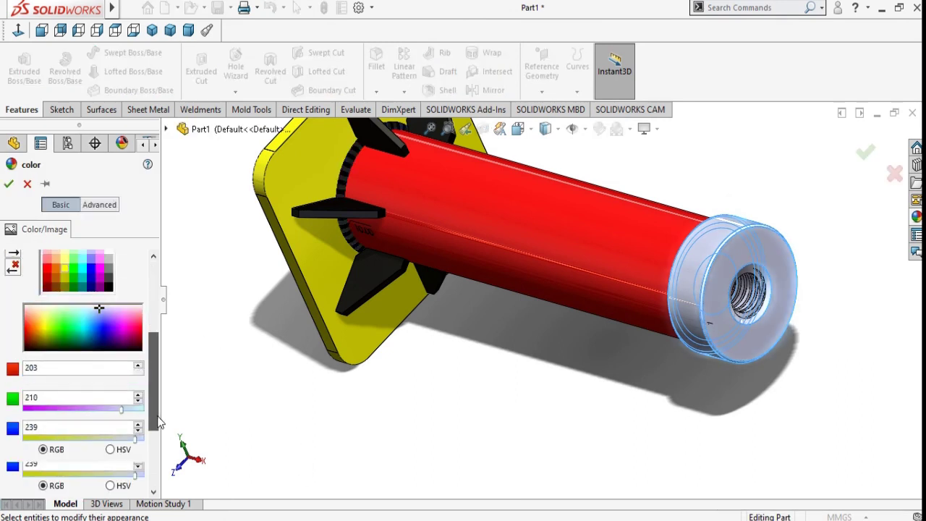
pyautogui.click(91, 272)
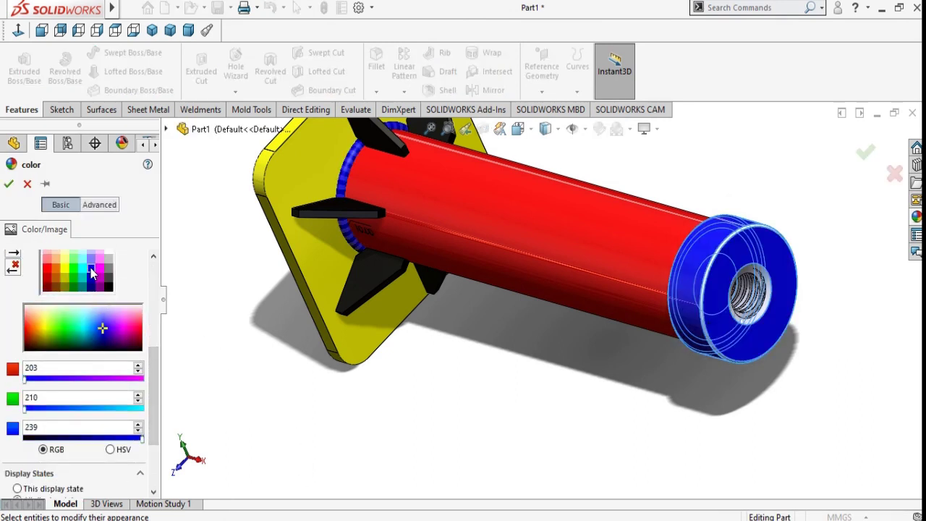
pyautogui.click(8, 184)
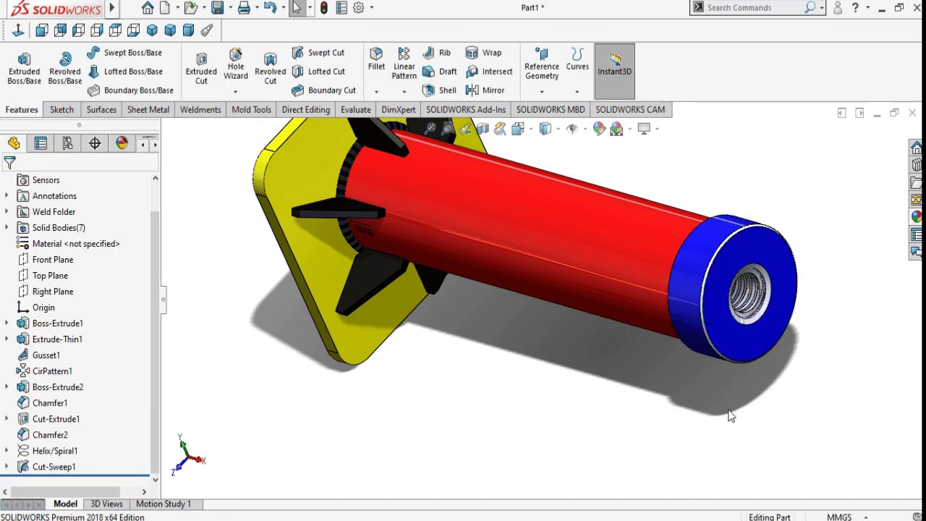
pyautogui.scroll(-2, 780, 256)
pyautogui.scroll(-2, 780, 256)
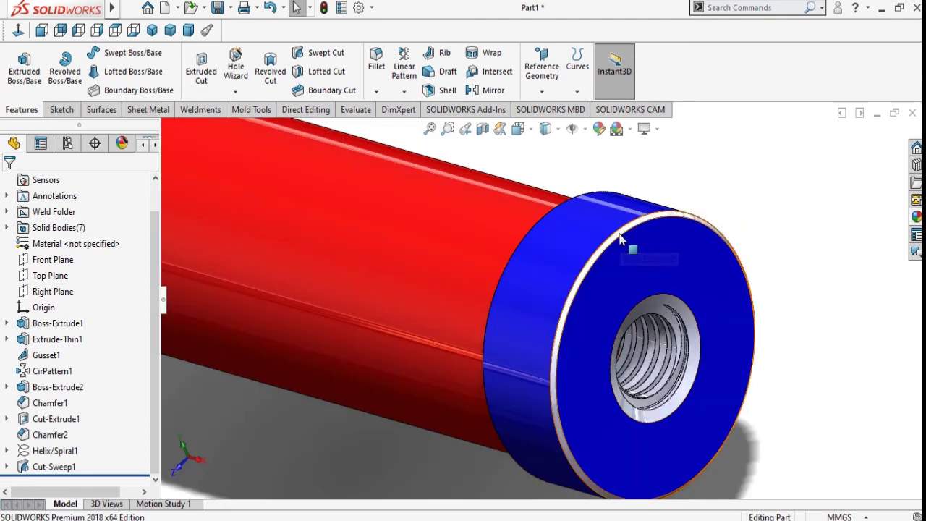
# Step: Colour the two leftover collar-edge faces blue (0, 0, 255) and zoom out to the whole part
pyautogui.click(620, 240)
pyautogui.moveTo(572, 326)
pyautogui.mouseDown(button='middle')
pyautogui.moveTo(616, 325)
pyautogui.moveTo(500, 294)
pyautogui.mouseUp(button='middle')
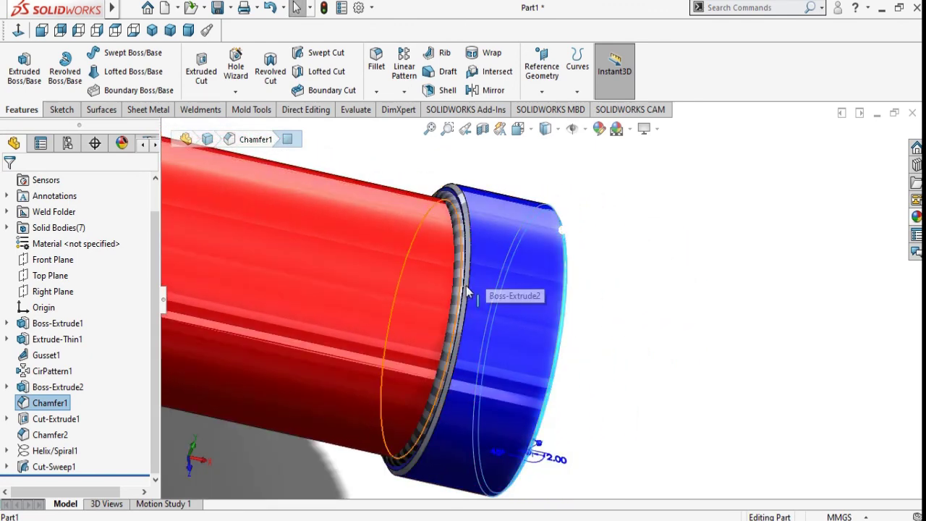
pyautogui.click(469, 290)
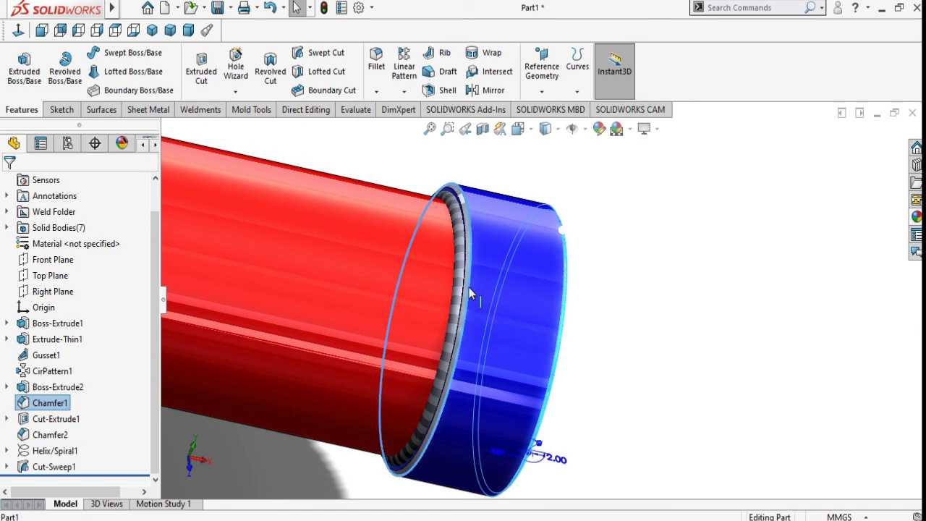
pyautogui.scroll(-5, 457, 303)
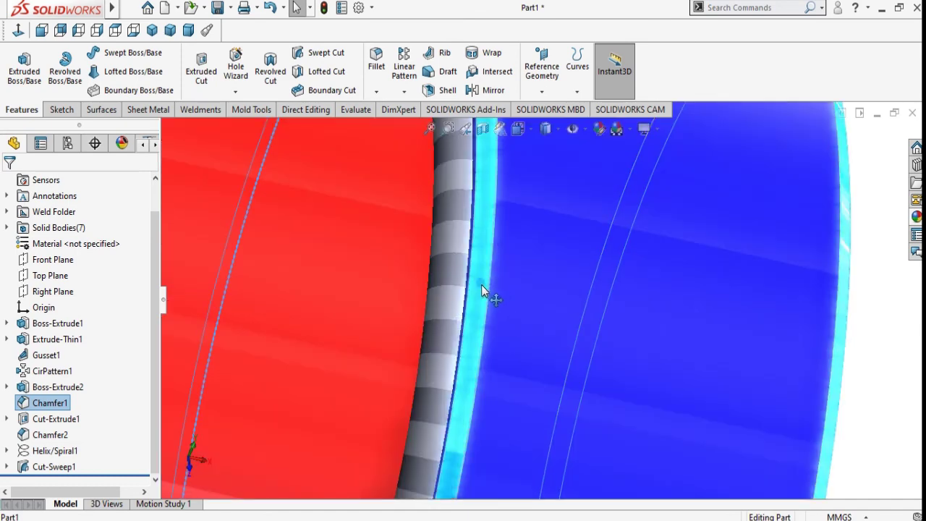
pyautogui.scroll(5, 481, 284)
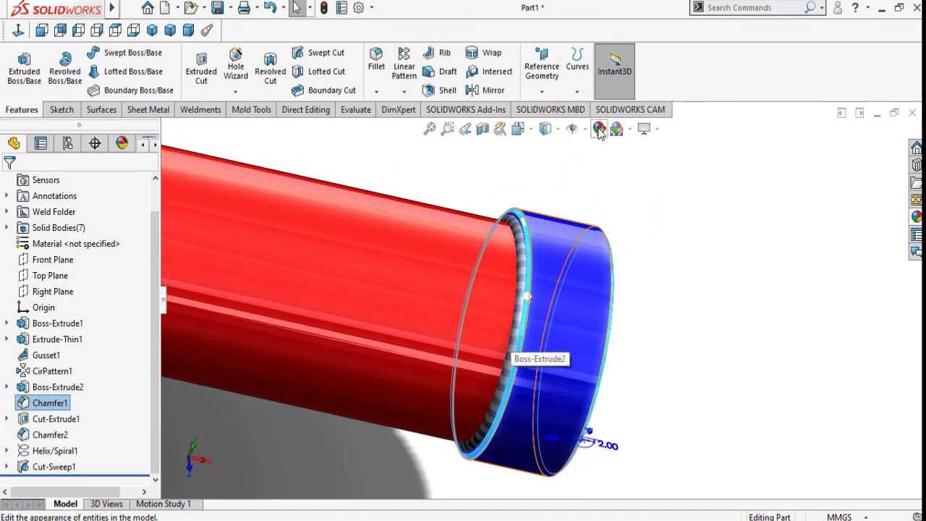
pyautogui.click(600, 128)
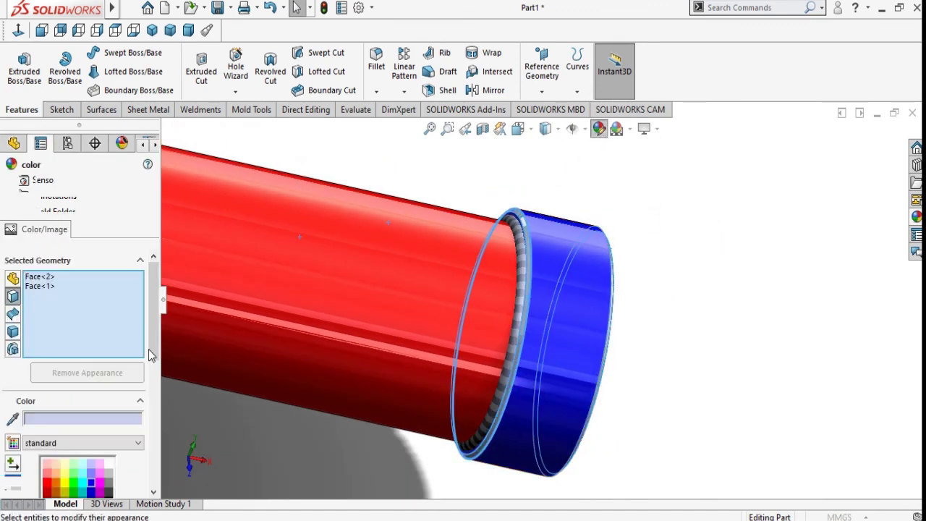
pyautogui.scroll(-3, 158, 405)
pyautogui.scroll(-2, 152, 391)
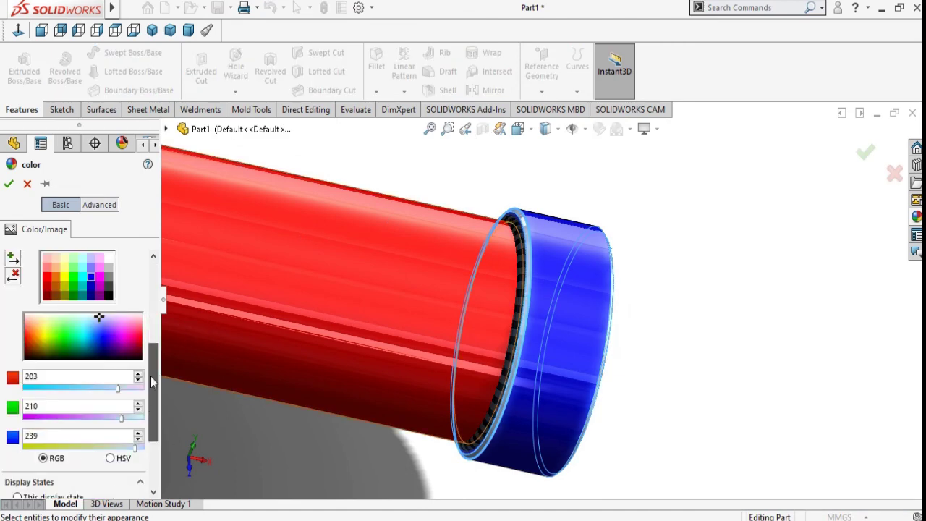
pyautogui.click(92, 283)
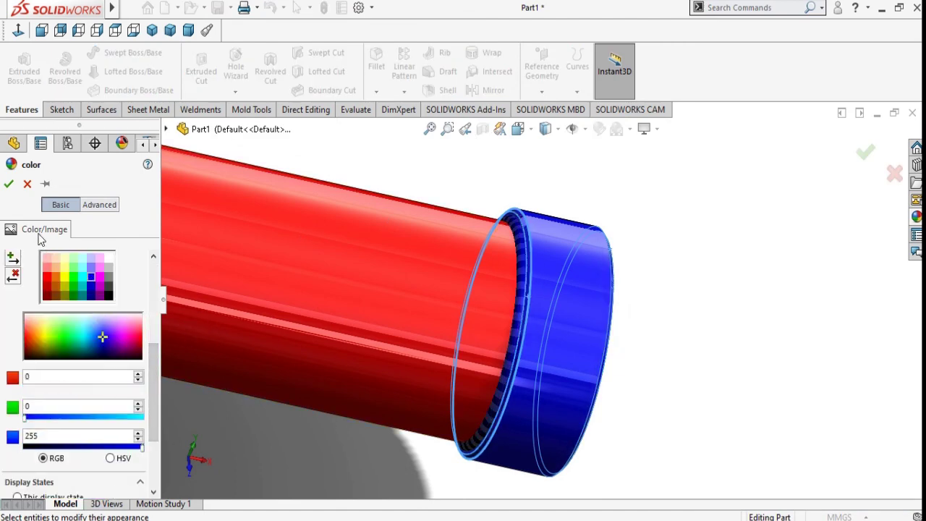
pyautogui.click(8, 183)
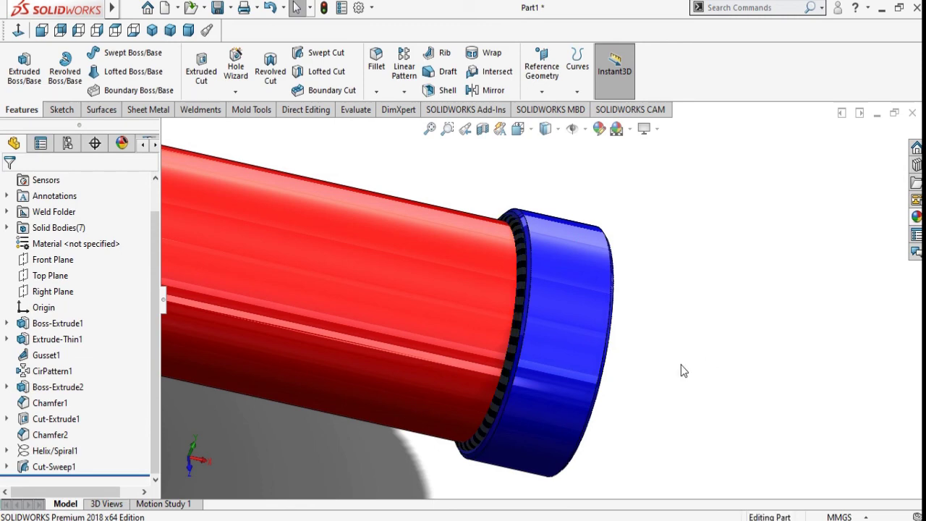
pyautogui.scroll(2, 731, 362)
pyautogui.scroll(2, 707, 372)
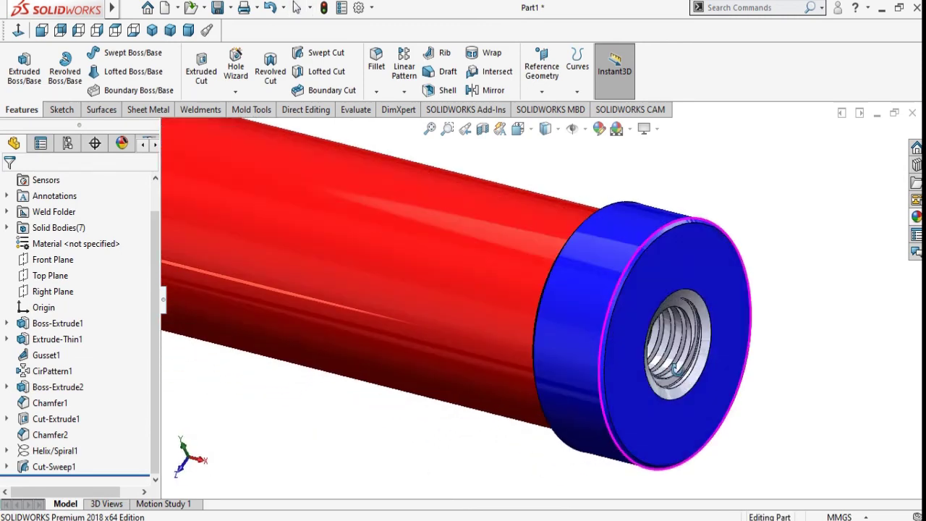
pyautogui.scroll(1, 796, 419)
pyautogui.scroll(3, 724, 424)
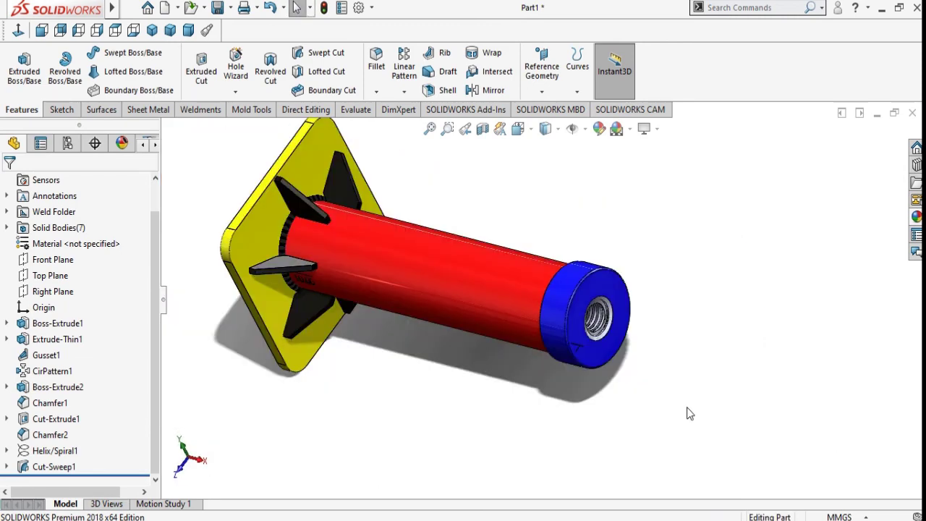
pyautogui.moveTo(689, 414)
pyautogui.mouseDown(button='middle')
pyautogui.moveTo(709, 405)
pyautogui.moveTo(657, 345)
pyautogui.moveTo(684, 246)
pyautogui.moveTo(718, 243)
pyautogui.mouseUp(button='middle')
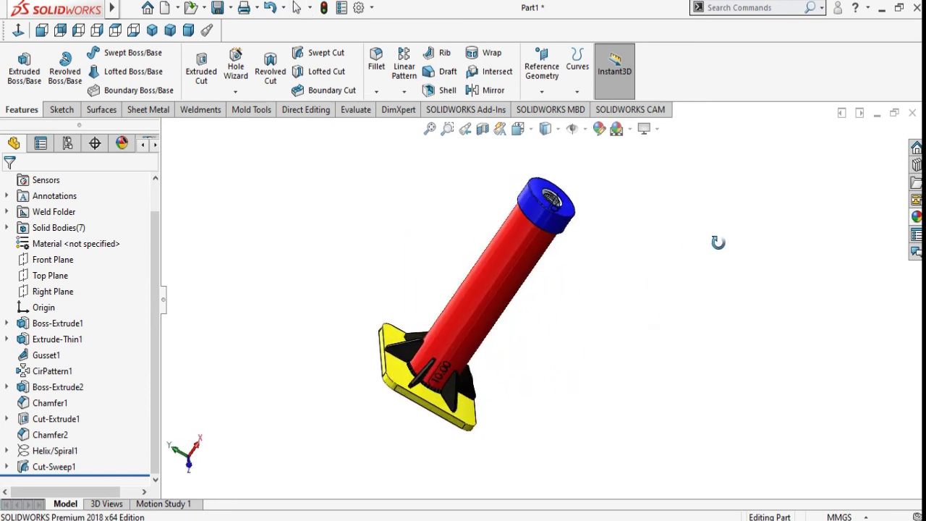
pyautogui.click(44, 275)
pyautogui.click(18, 30)
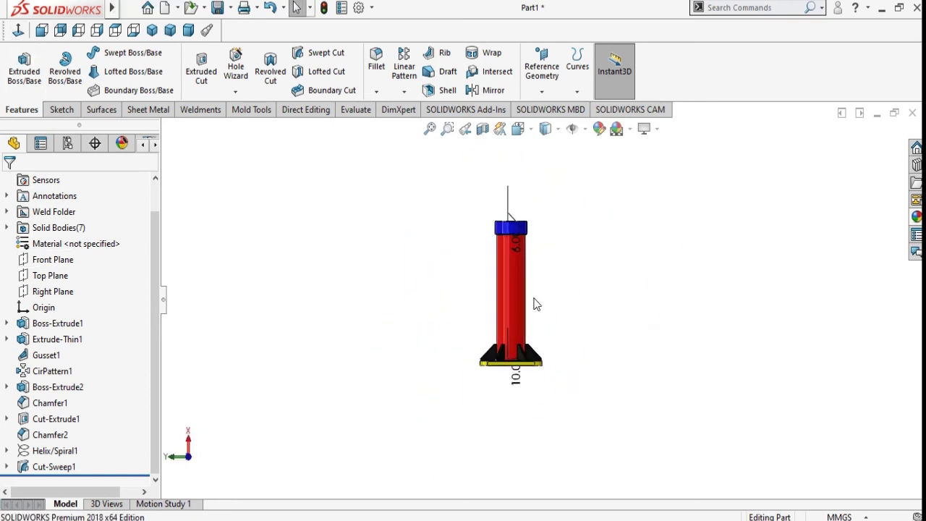
pyautogui.scroll(-2, 538, 303)
pyautogui.scroll(-2, 672, 275)
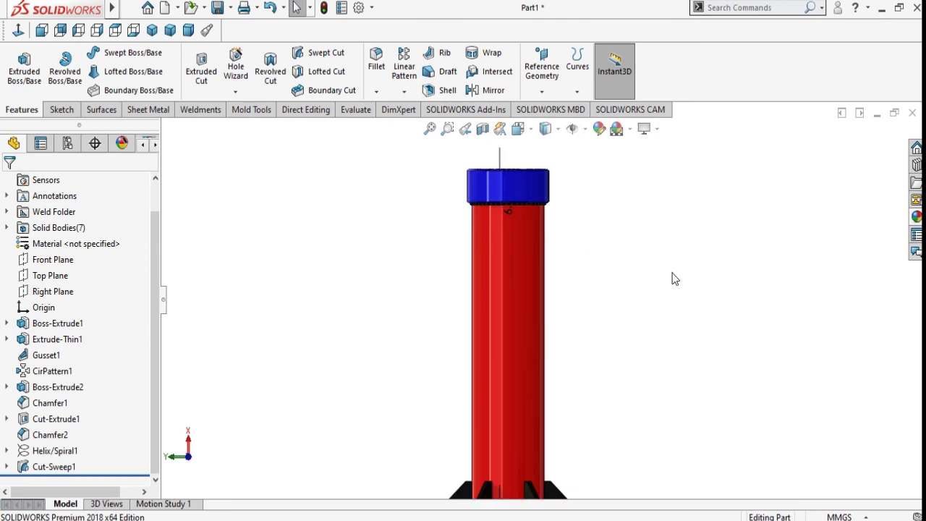
pyautogui.click(505, 210)
pyautogui.scroll(3, 546, 185)
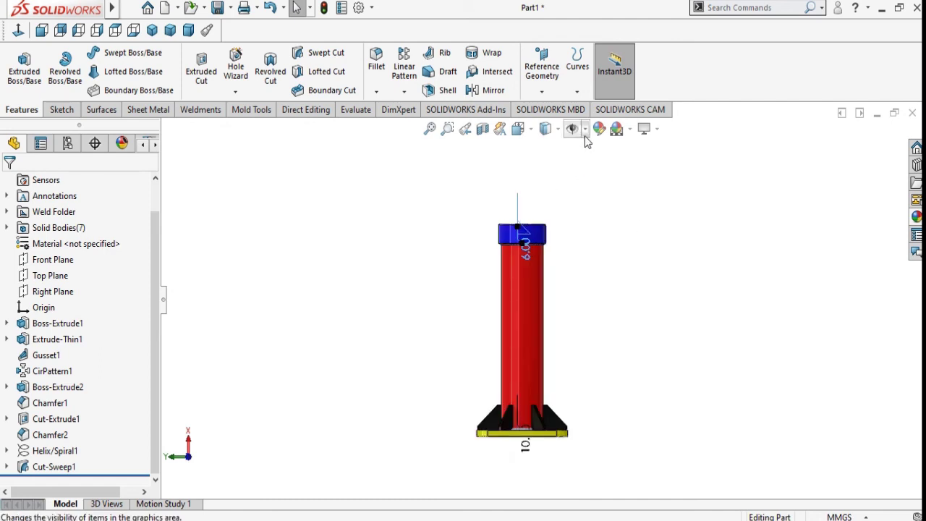
pyautogui.click(517, 221)
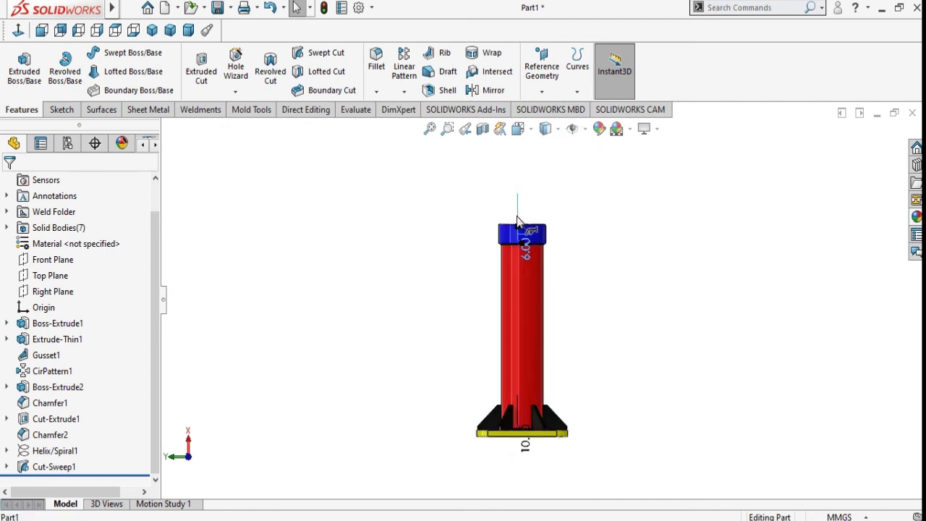
pyautogui.click(626, 279)
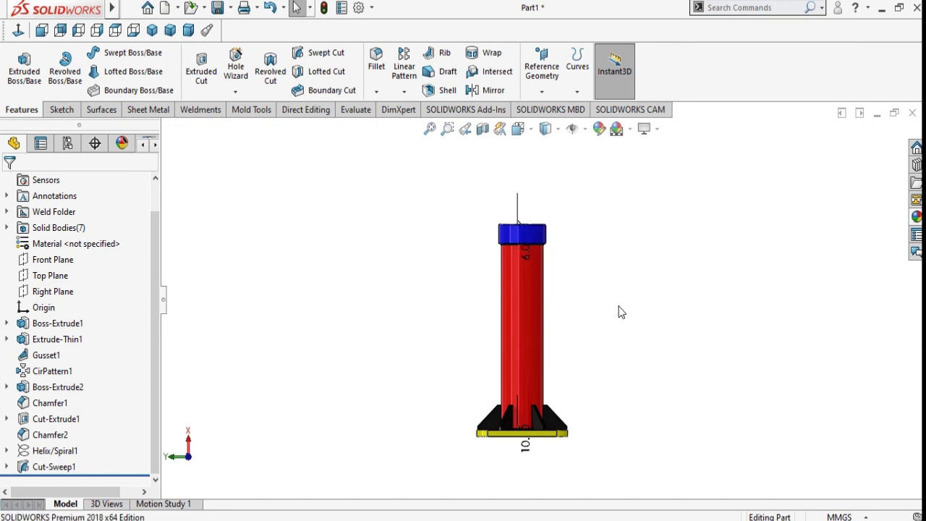
pyautogui.click(16, 32)
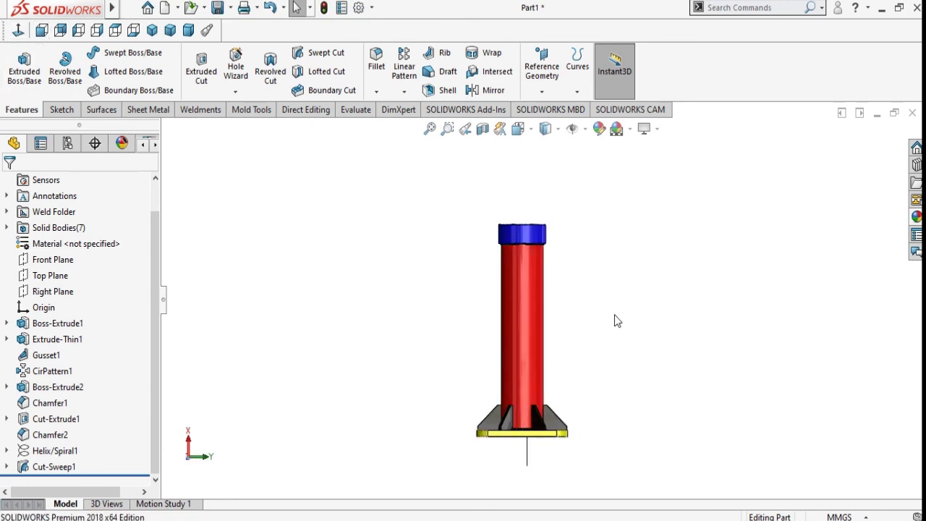
pyautogui.scroll(-5, 561, 299)
pyautogui.scroll(-2, 530, 267)
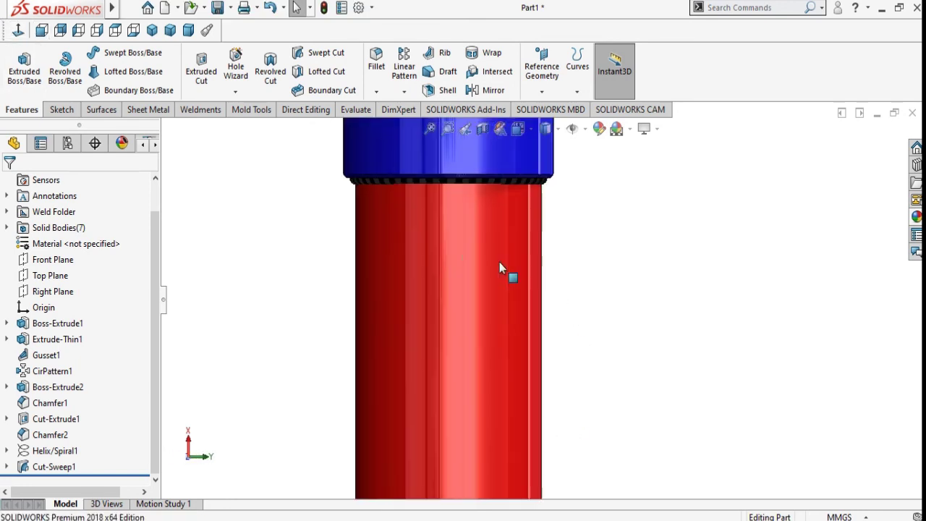
pyautogui.scroll(-2, 507, 269)
pyautogui.scroll(3, 471, 262)
pyautogui.scroll(4, 521, 295)
pyautogui.scroll(4, 557, 306)
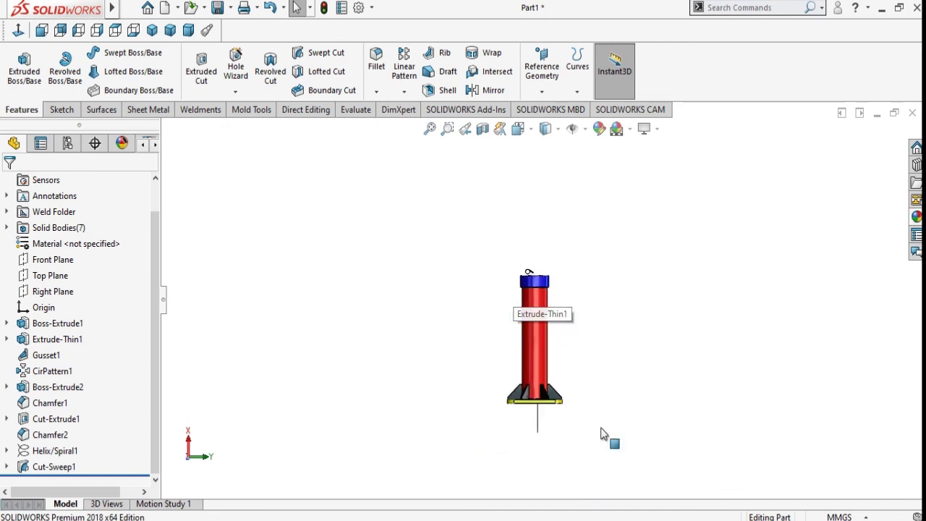
pyautogui.scroll(-3, 577, 287)
pyautogui.scroll(2, 565, 247)
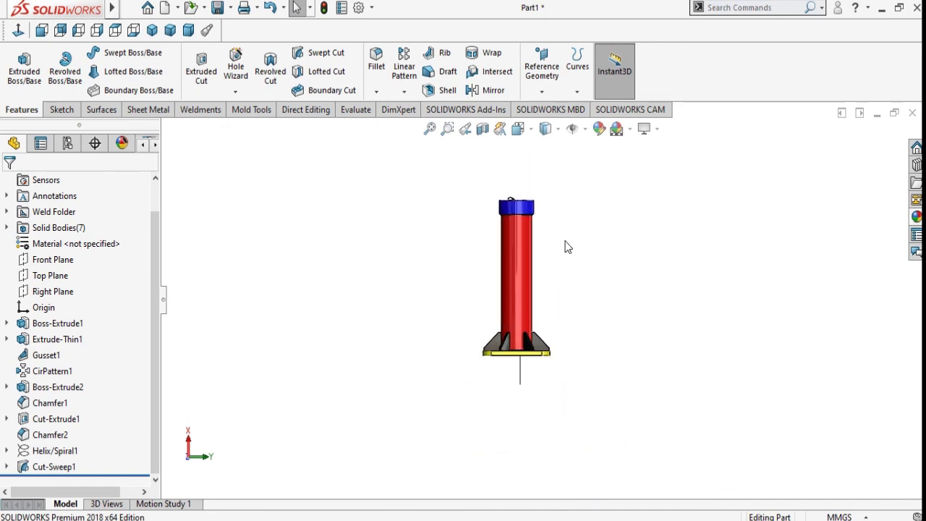
pyautogui.scroll(-2, 540, 211)
pyautogui.scroll(-1, 540, 211)
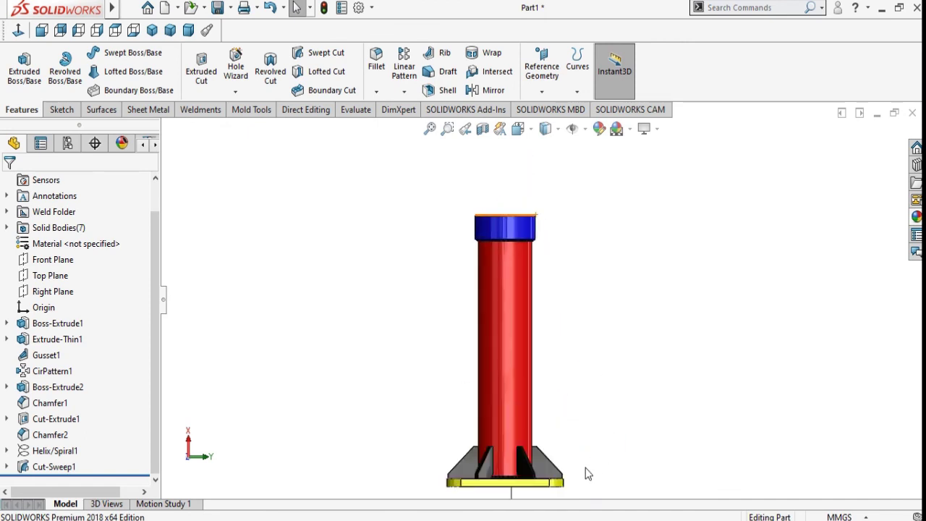
pyautogui.scroll(-1, 564, 482)
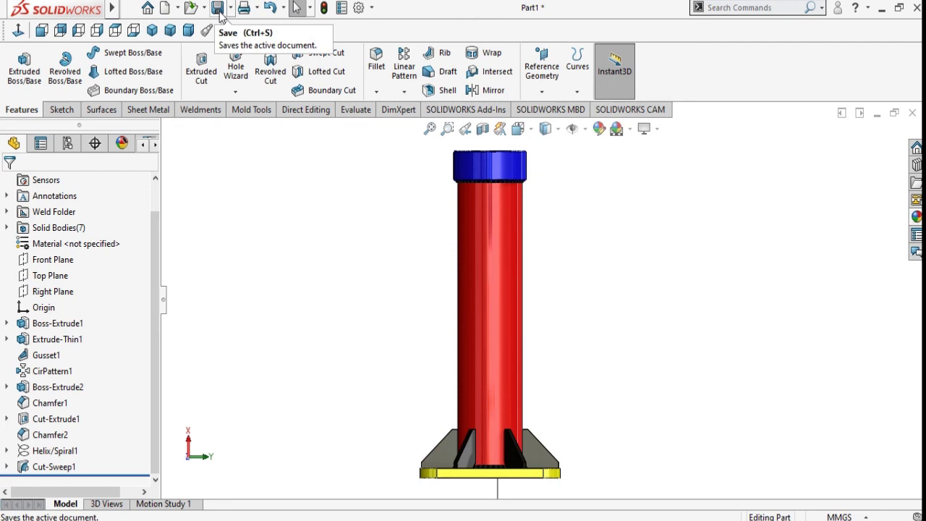
# Step: Save the part as 'Jack body' on the G: drive, replacing the existing file
pyautogui.click(219, 9)
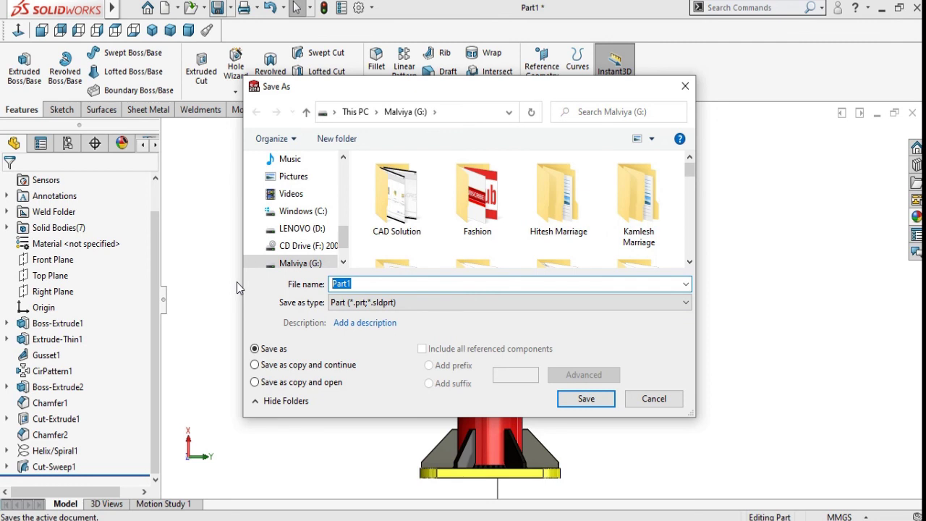
pyautogui.doubleClick(391, 209)
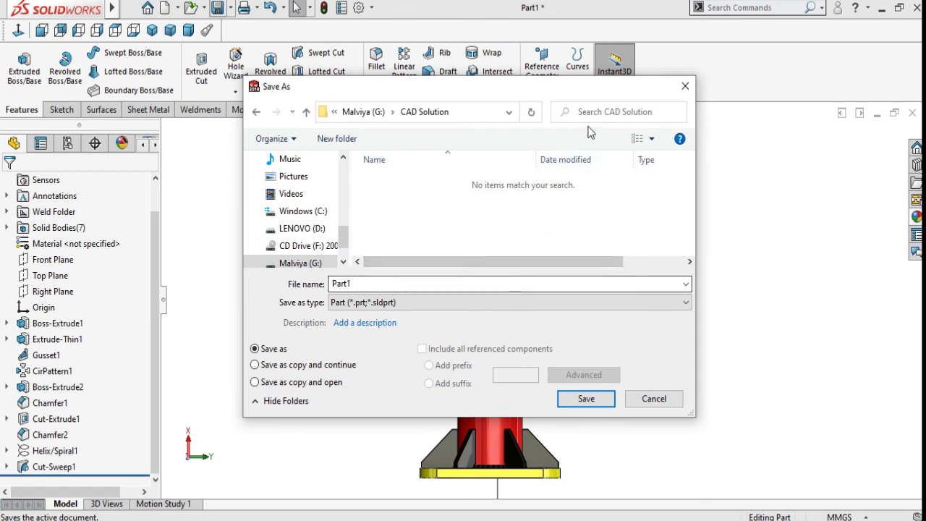
pyautogui.click(306, 112)
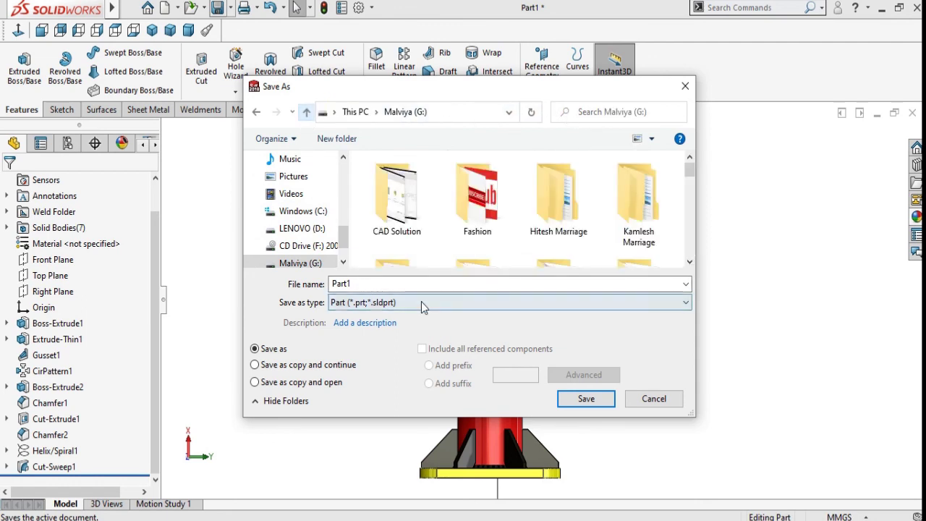
pyautogui.moveTo(692, 173)
pyautogui.mouseDown()
pyautogui.moveTo(679, 271)
pyautogui.moveTo(680, 241)
pyautogui.moveTo(581, 223)
pyautogui.mouseUp()
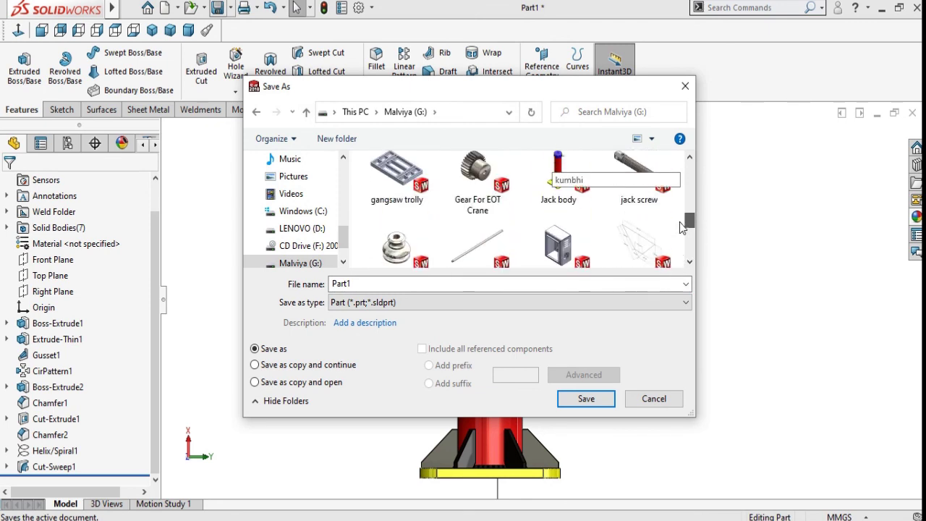
pyautogui.click(567, 208)
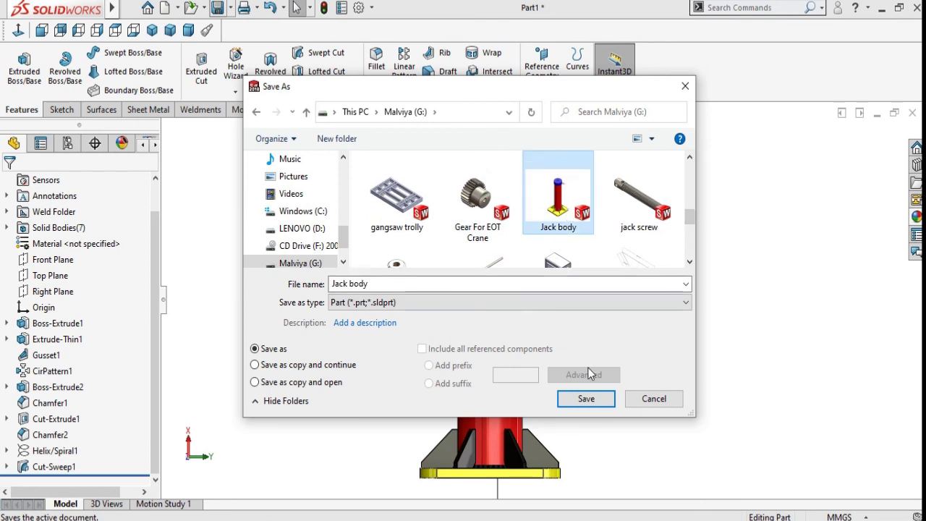
pyautogui.click(588, 399)
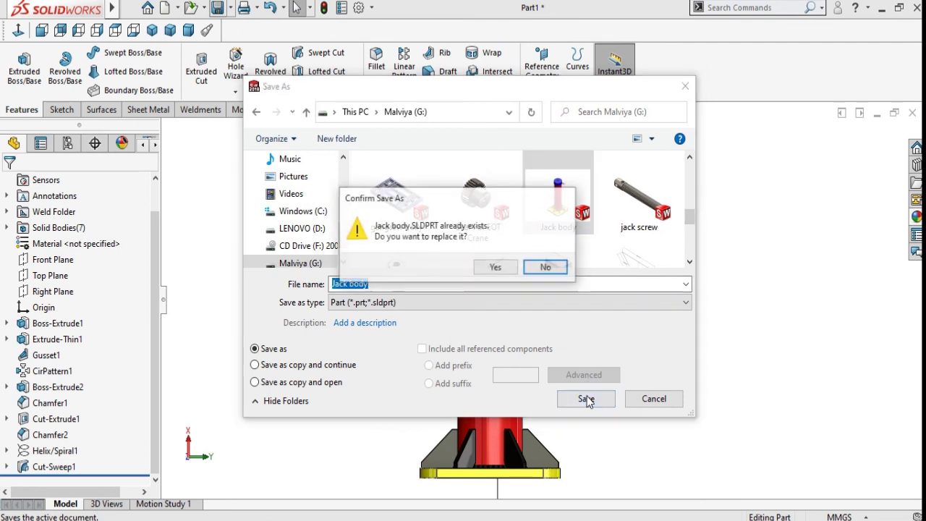
pyautogui.click(497, 269)
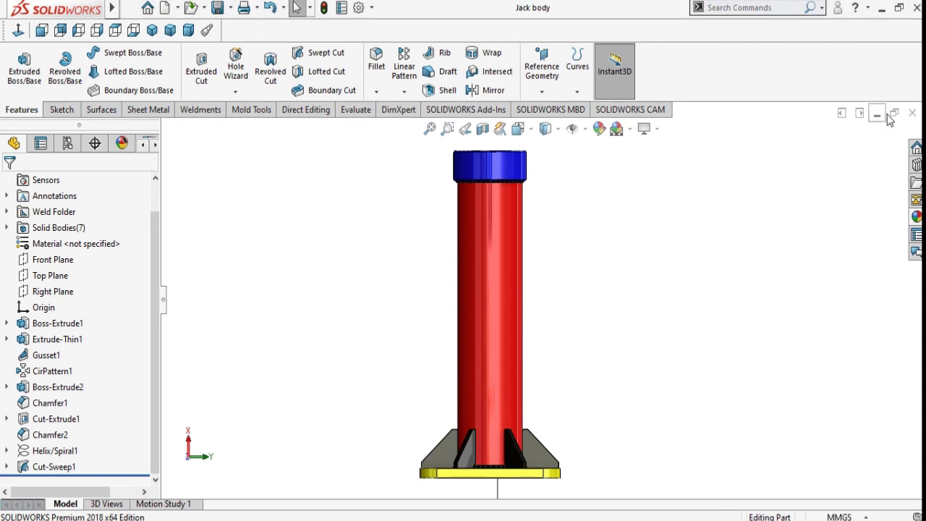
# Step: Colour the chamfered face inside the collar's threaded hole blue
pyautogui.moveTo(614, 268)
pyautogui.mouseDown(button='middle')
pyautogui.moveTo(604, 376)
pyautogui.moveTo(615, 420)
pyautogui.moveTo(659, 426)
pyautogui.moveTo(665, 385)
pyautogui.mouseUp(button='middle')
pyautogui.scroll(3, 633, 367)
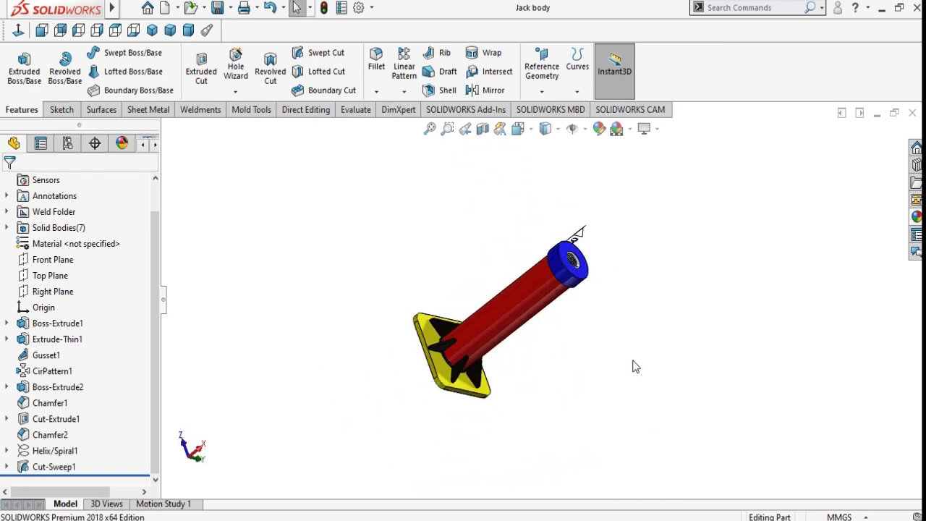
pyautogui.scroll(-5, 609, 299)
pyautogui.moveTo(634, 310)
pyautogui.mouseDown(button='middle')
pyautogui.moveTo(608, 372)
pyautogui.moveTo(663, 332)
pyautogui.moveTo(643, 379)
pyautogui.moveTo(559, 318)
pyautogui.mouseUp(button='middle')
pyautogui.scroll(-4, 559, 319)
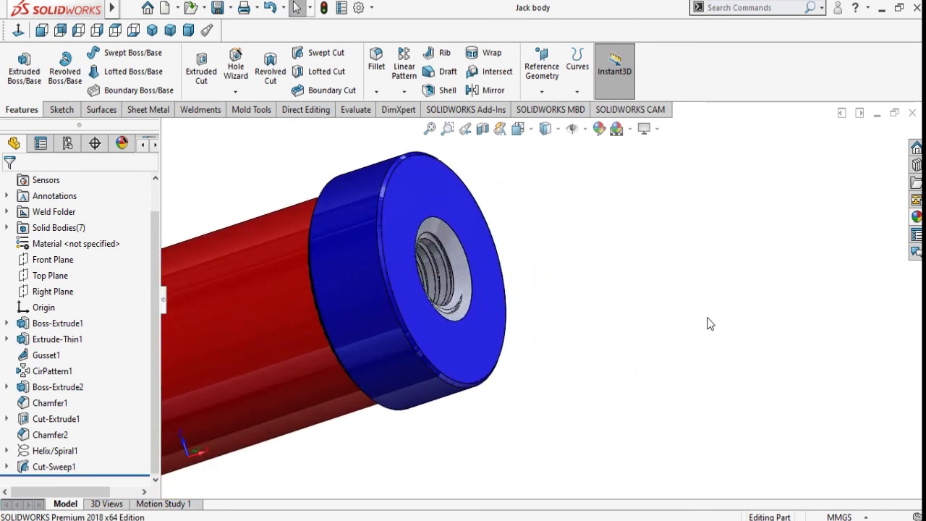
pyautogui.click(466, 279)
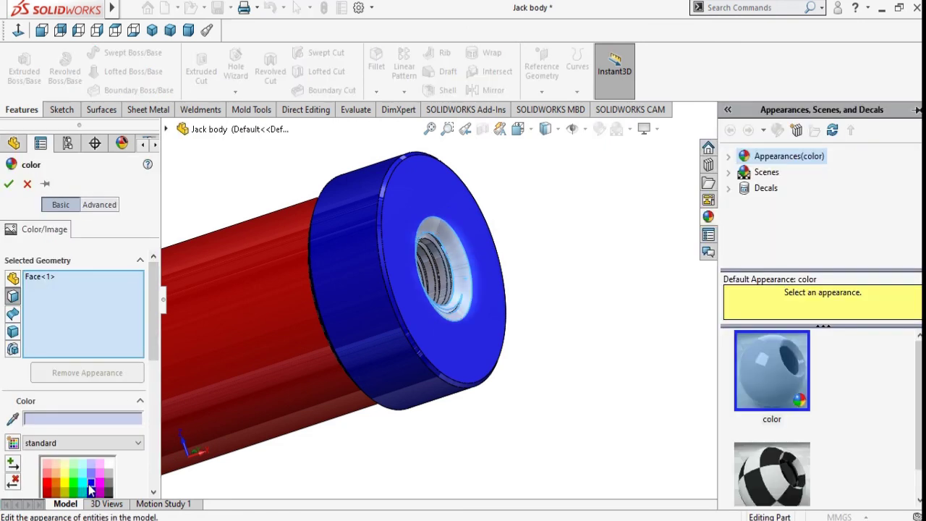
pyautogui.click(92, 490)
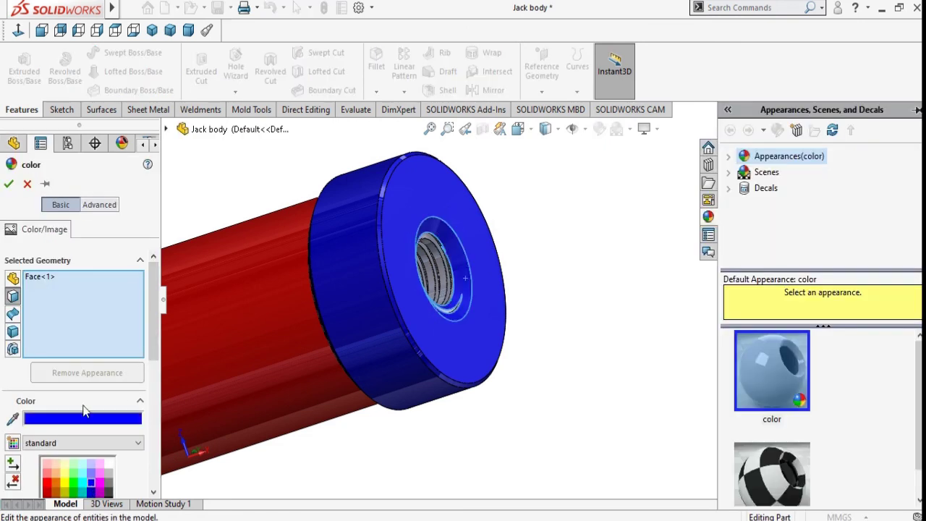
pyautogui.click(9, 183)
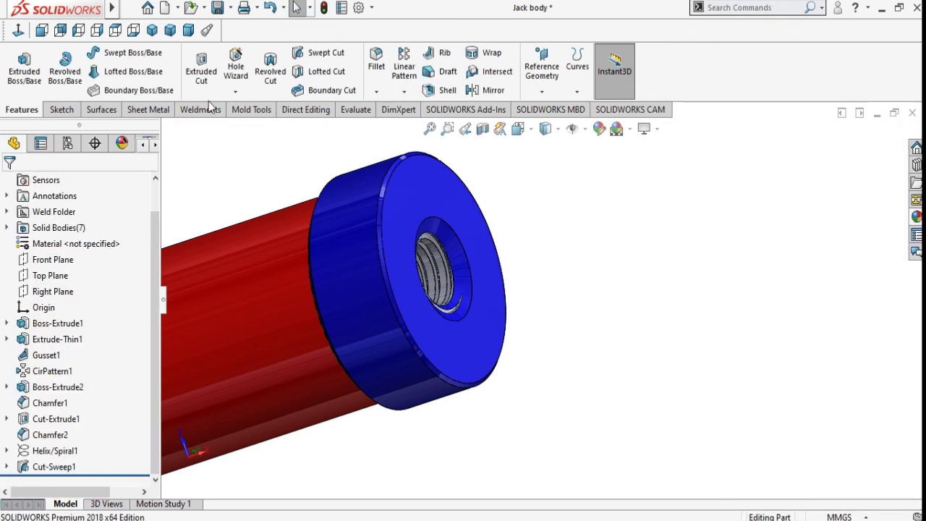
# Step: Save Jack body and orbit the model for a final overall look
pyautogui.click(219, 9)
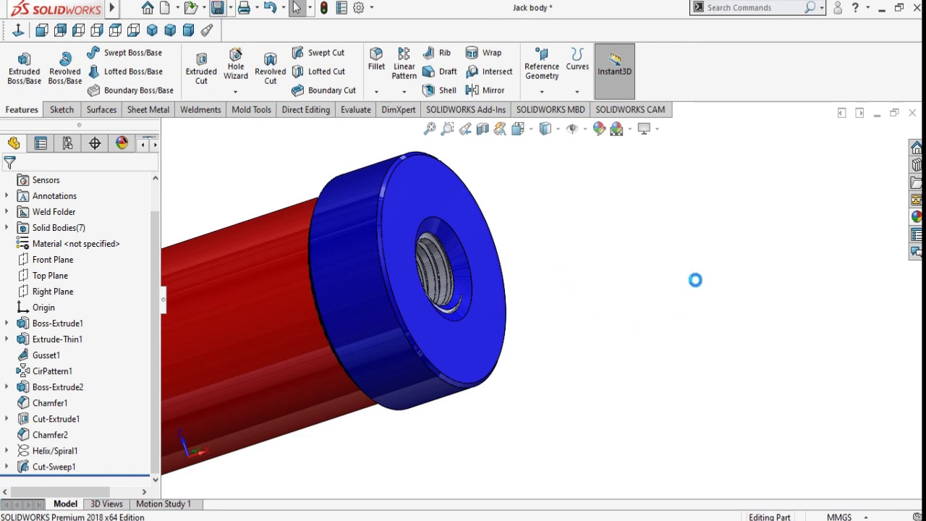
pyautogui.moveTo(705, 285)
pyautogui.mouseDown(button='middle')
pyautogui.moveTo(705, 319)
pyautogui.moveTo(765, 382)
pyautogui.moveTo(706, 405)
pyautogui.moveTo(704, 444)
pyautogui.moveTo(753, 425)
pyautogui.moveTo(770, 410)
pyautogui.moveTo(762, 410)
pyautogui.mouseUp(button='middle')
pyautogui.scroll(-5, 765, 382)
pyautogui.scroll(3, 761, 411)
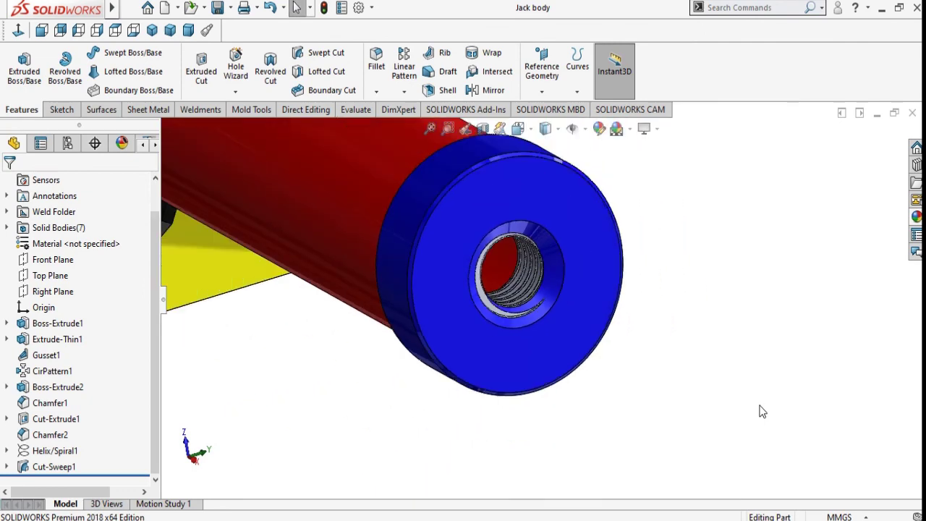
pyautogui.scroll(2, 762, 411)
pyautogui.scroll(2, 761, 411)
pyautogui.moveTo(705, 418); pyautogui.dragTo(697, 326, button='middle')
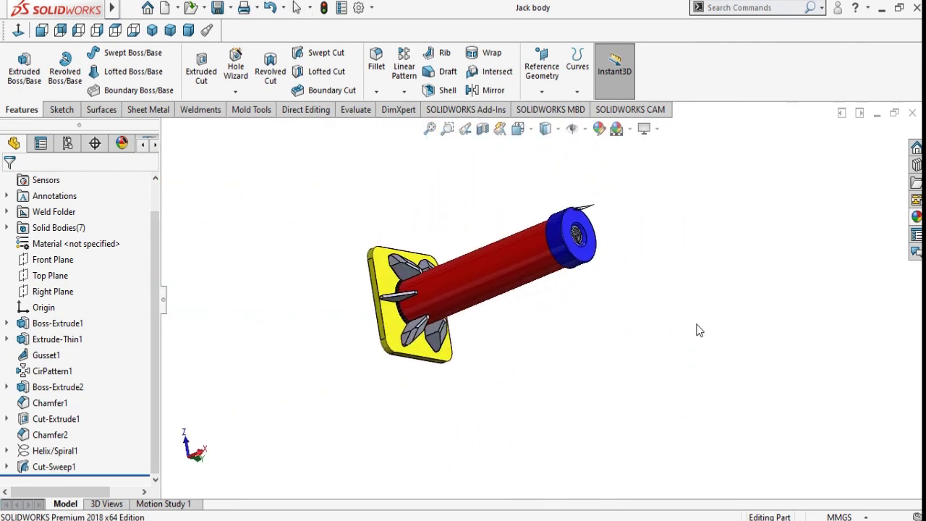